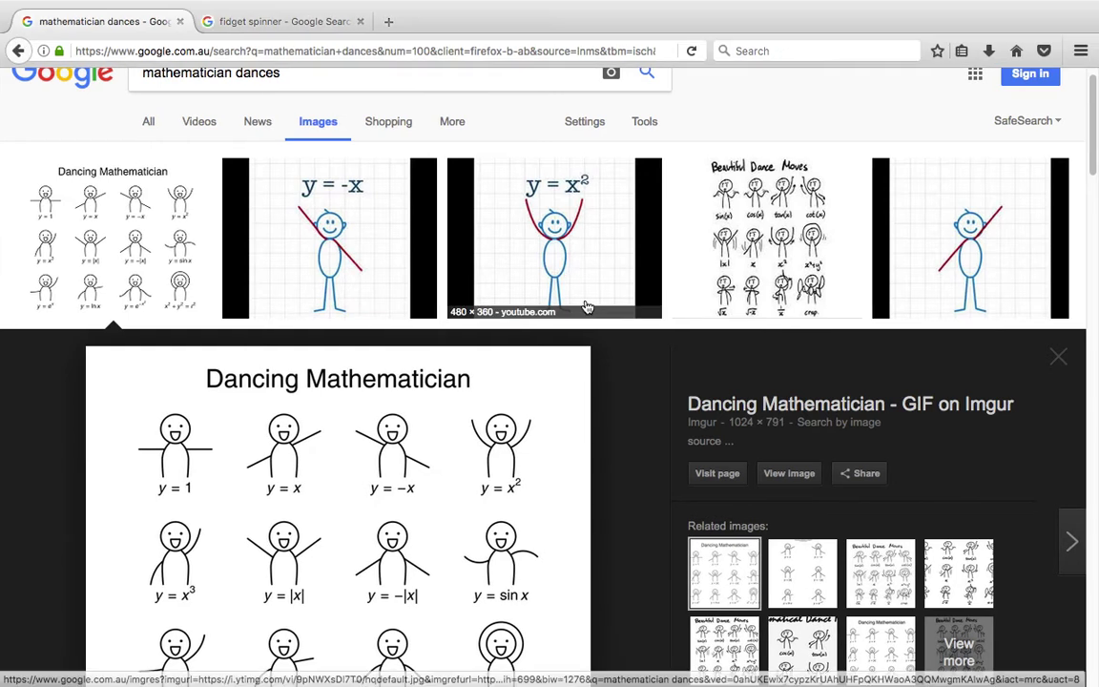
- Examine the mathematician dances image results, enlarging several to see how graph equations map to arm poses
{"action": "left_click", "coordinate": [725, 277]}
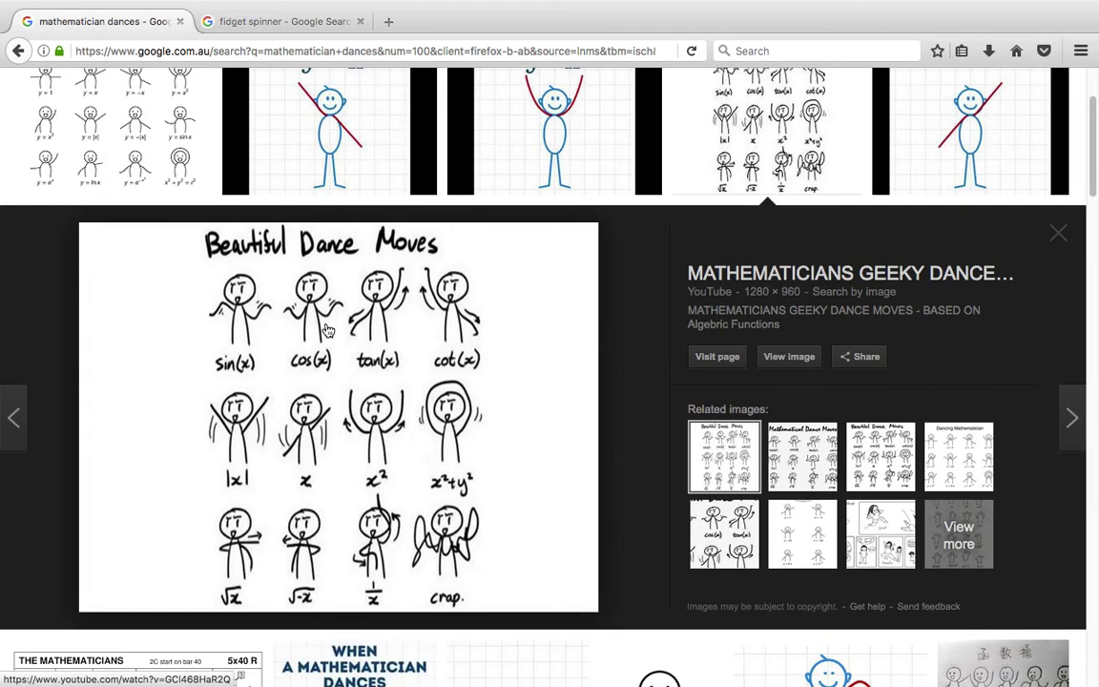
{"action": "scroll", "coordinate": [310, 350], "scroll_direction": "up", "scroll_amount": 2}
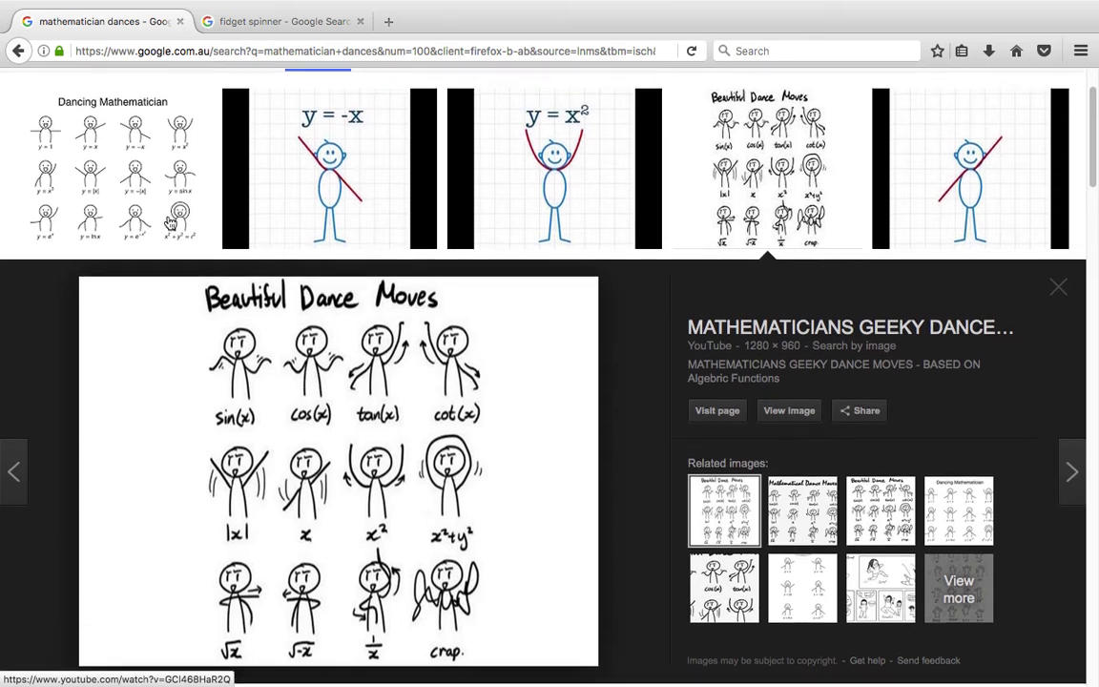
{"action": "left_click", "coordinate": [155, 204]}
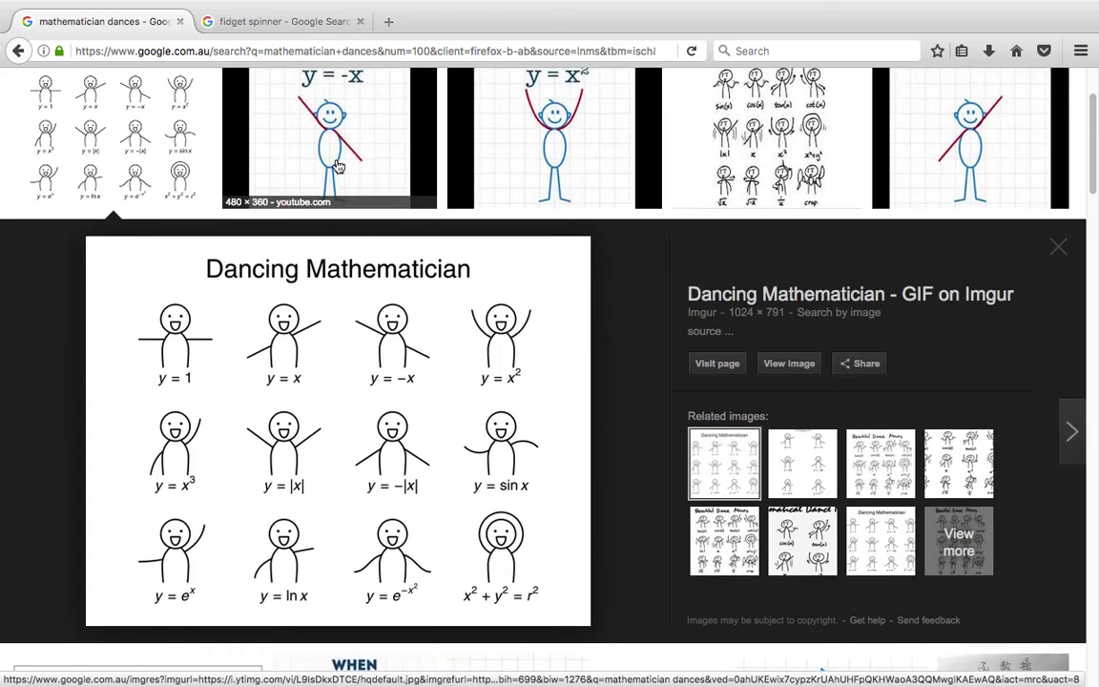
{"action": "left_click", "coordinate": [378, 197]}
{"action": "scroll", "coordinate": [610, 254], "scroll_direction": "up", "scroll_amount": 3}
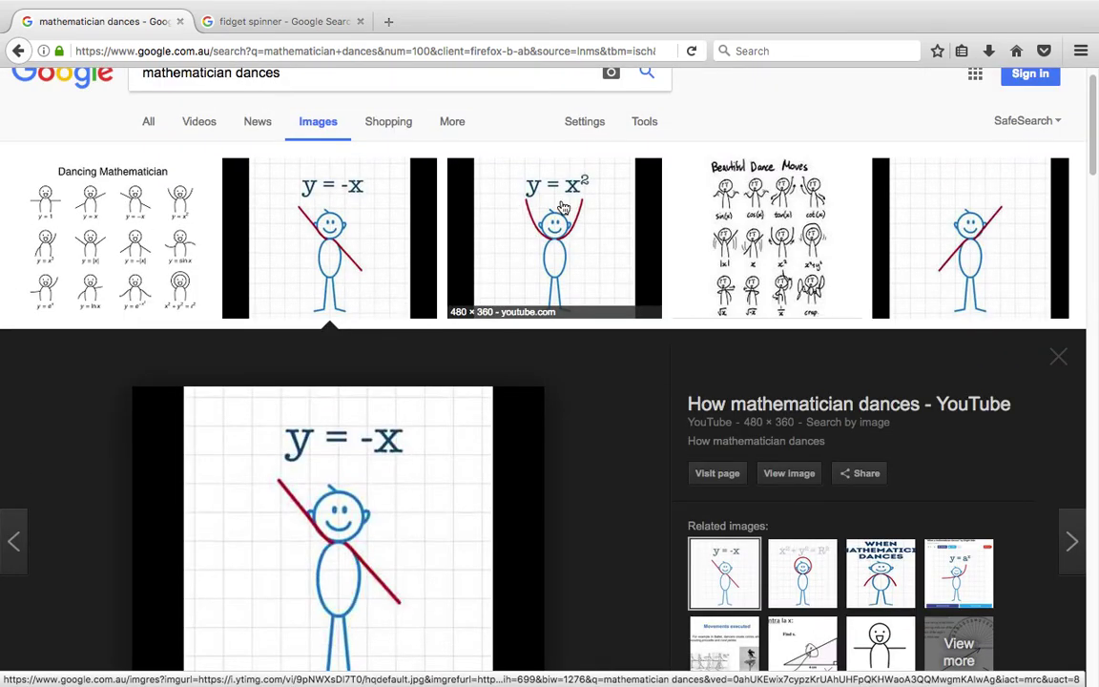
{"action": "left_click", "coordinate": [1095, 206]}
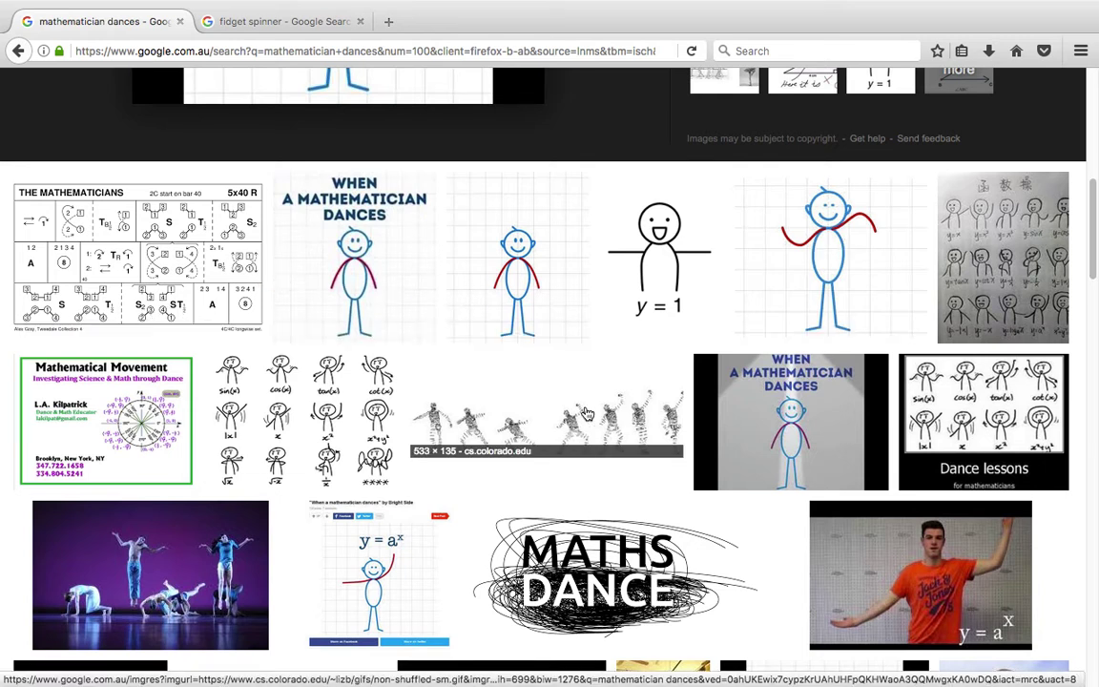
{"action": "scroll", "coordinate": [444, 374], "scroll_direction": "up", "scroll_amount": 6}
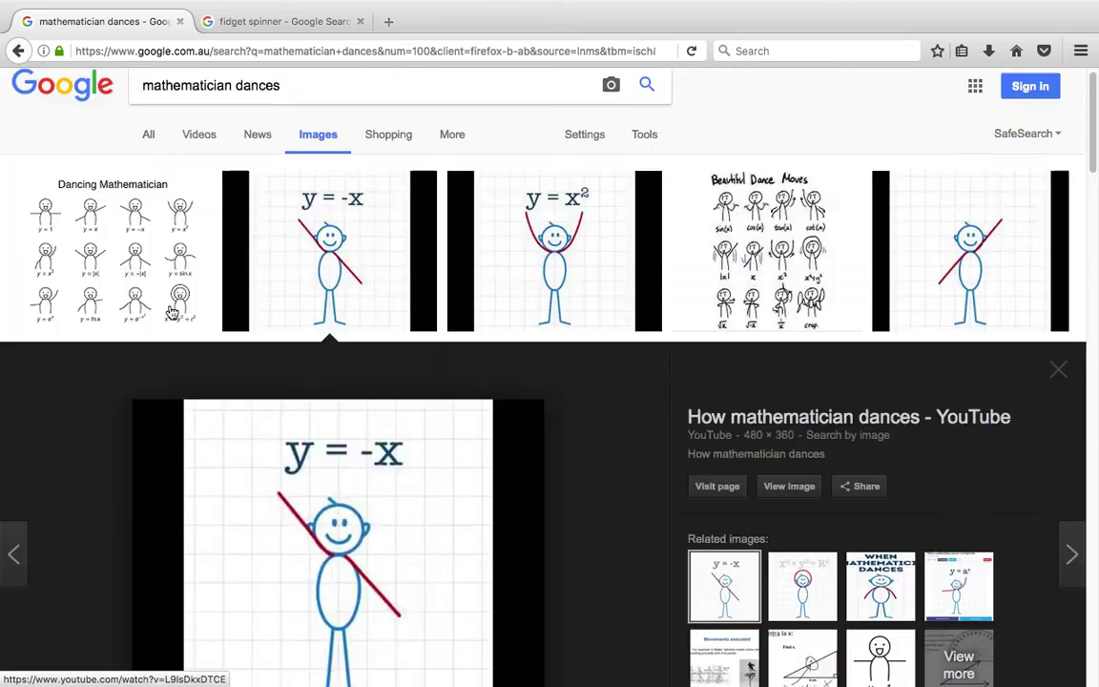
{"action": "left_click", "coordinate": [127, 238]}
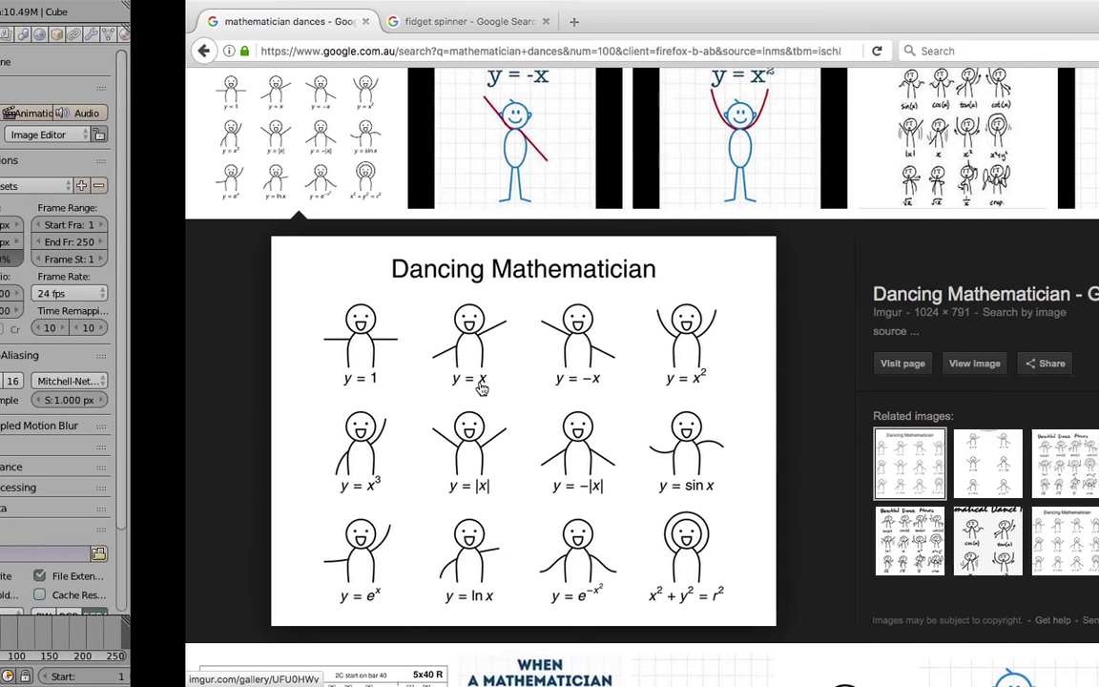
- Switch to Blender and delete all objects from the default scene
{"action": "key", "text": "ctrl+Left"}
{"action": "middle_click_drag", "start_coordinate": [481, 490], "coordinate": [506, 493]}
{"action": "scroll", "coordinate": [506, 493], "scroll_direction": "down", "scroll_amount": 2}
{"action": "key", "text": "a"}
{"action": "key", "text": "a"}
{"action": "key", "text": "x"}
{"action": "left_click", "coordinate": [434, 485]}
- Try the front view with the perspective/orthographic projection toggled, and orbit around the empty grid
{"action": "middle_click_drag", "start_coordinate": [433, 489], "coordinate": [286, 553]}
{"action": "left_click", "coordinate": [49, 676]}
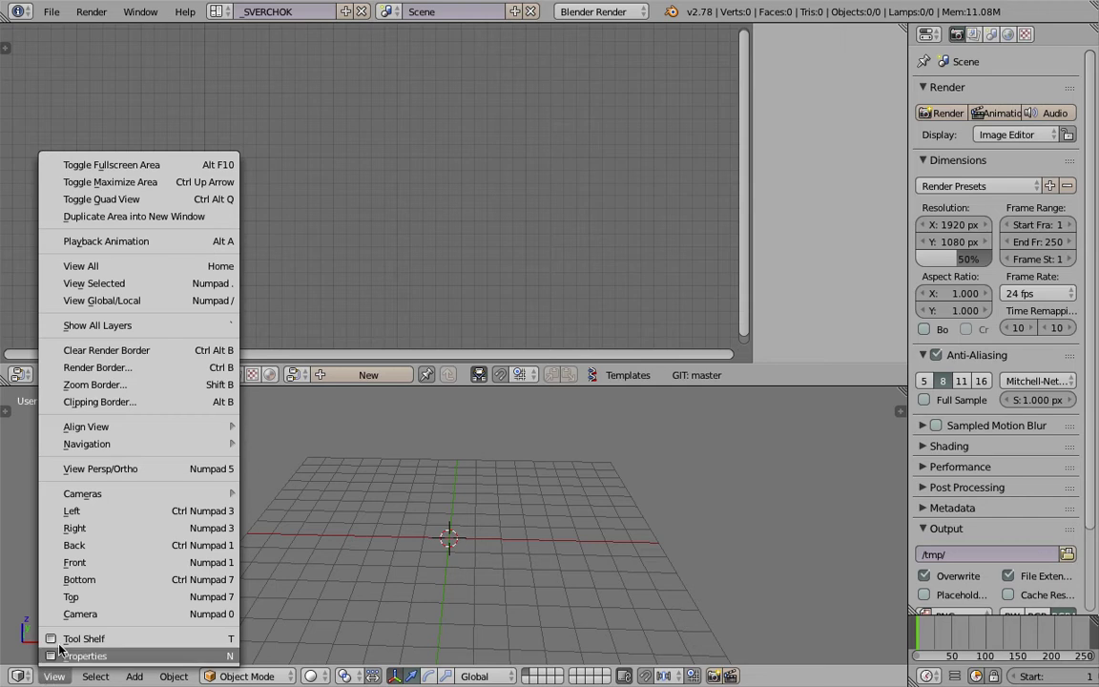
{"action": "left_click", "coordinate": [77, 562]}
{"action": "left_click", "coordinate": [55, 676]}
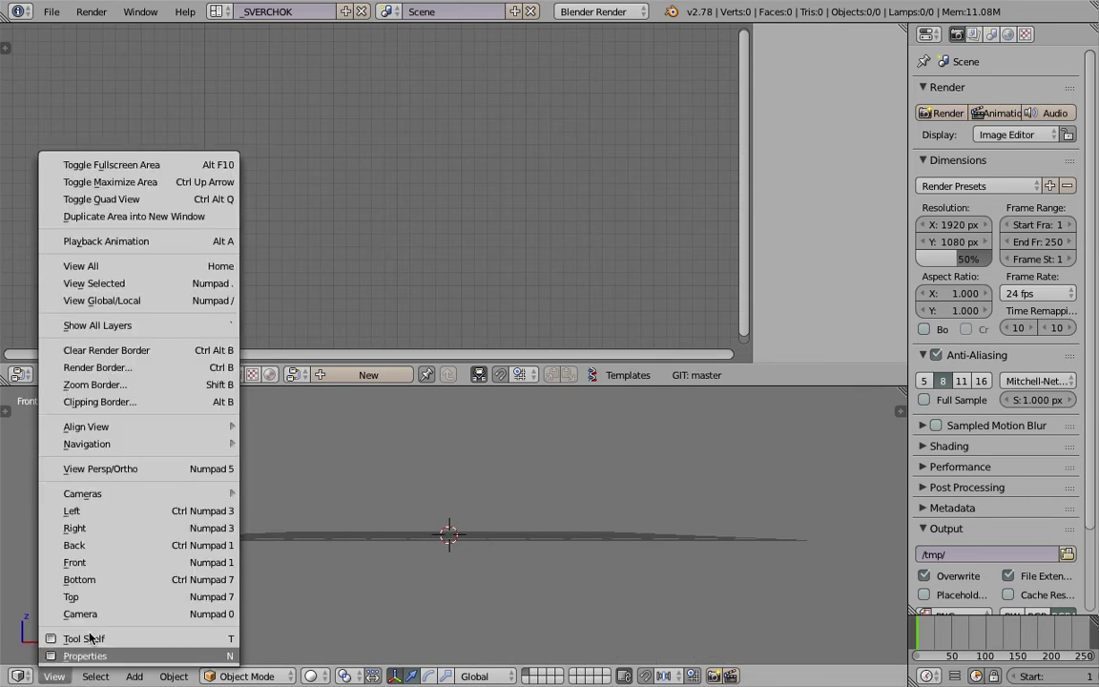
{"action": "left_click", "coordinate": [156, 469]}
{"action": "middle_click_drag", "start_coordinate": [407, 456], "coordinate": [420, 572]}
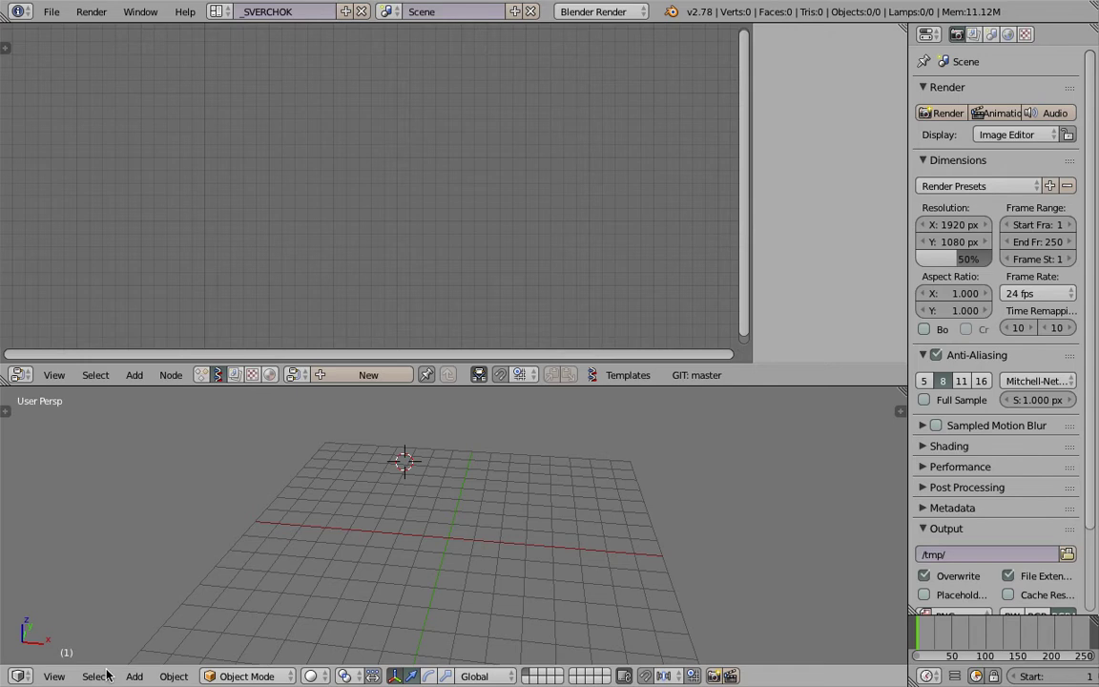
- Set the 3D view to the top view and enlarge its area to show more of the grid
{"action": "left_click", "coordinate": [55, 676]}
{"action": "left_click", "coordinate": [81, 593]}
{"action": "scroll", "coordinate": [414, 501], "scroll_direction": "down", "scroll_amount": 3}
{"action": "middle_click_drag", "start_coordinate": [412, 506], "coordinate": [407, 495], "text": "shift"}
{"action": "scroll", "coordinate": [362, 516], "scroll_direction": "up", "scroll_amount": 2}
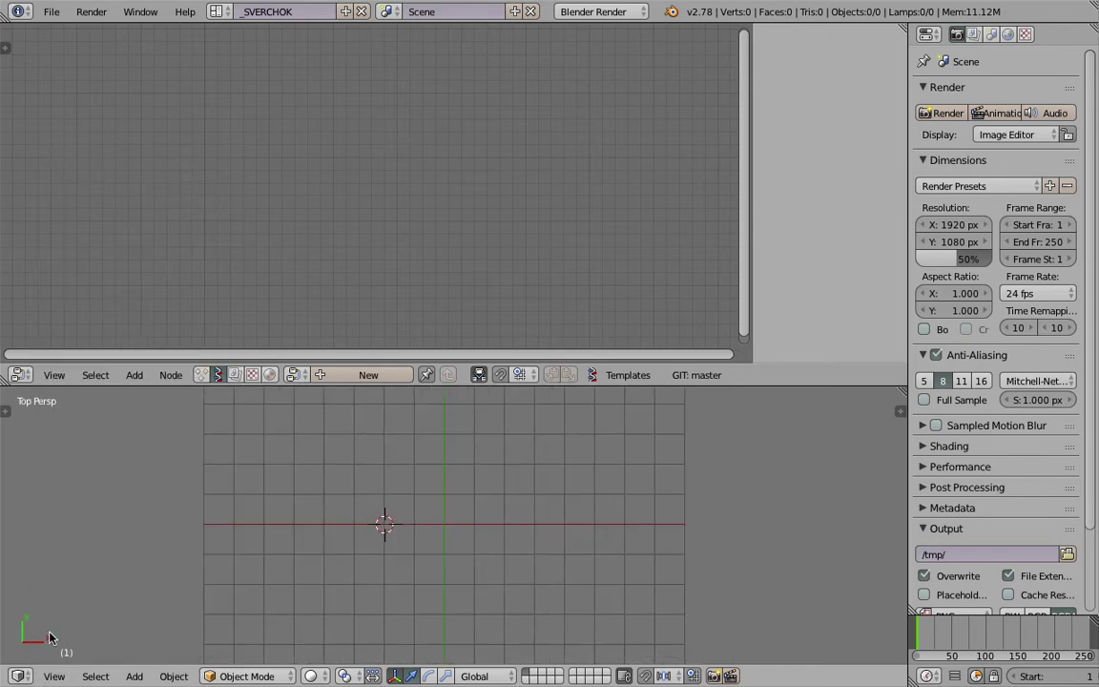
{"action": "left_click_drag", "start_coordinate": [549, 385], "coordinate": [549, 226]}
{"action": "scroll", "coordinate": [572, 343], "scroll_direction": "up", "scroll_amount": 1}
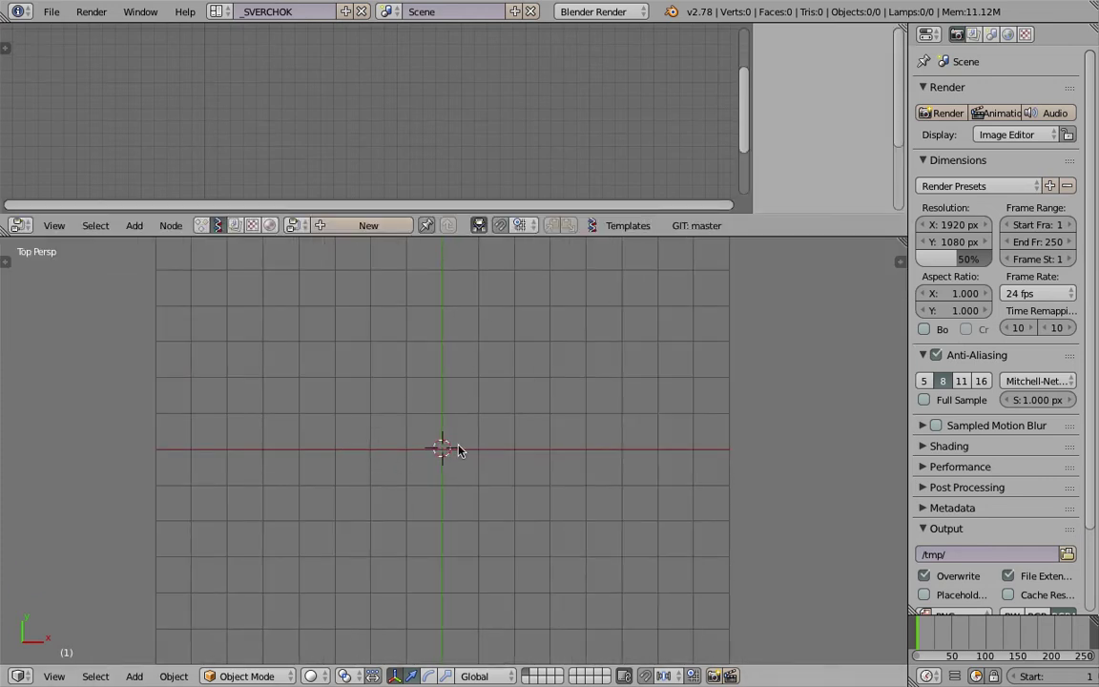
{"action": "middle_click_drag", "start_coordinate": [539, 399], "coordinate": [540, 411], "text": "shift"}
{"action": "left_click", "coordinate": [445, 411]}
{"action": "left_click", "coordinate": [491, 431]}
{"action": "left_click", "coordinate": [522, 409]}
{"action": "key", "text": "ctrl+s"}
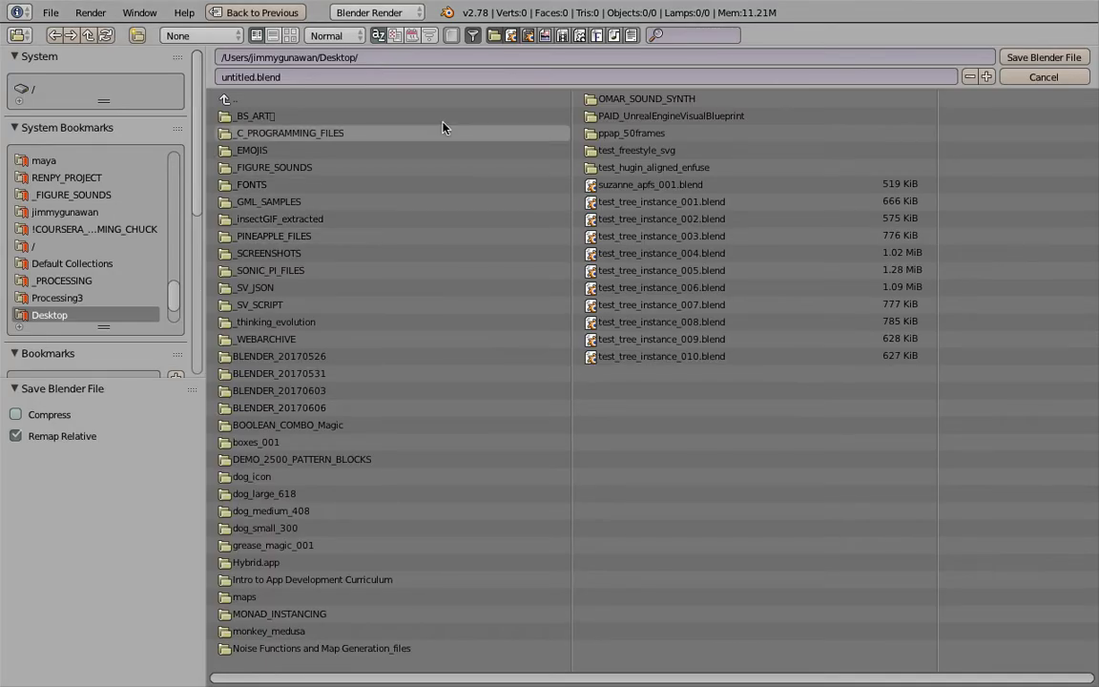
{"action": "left_click", "coordinate": [1013, 76]}
- Create a new node tree, hiding the node editor's sidebar and showing the 3D view's sidebar instead
{"action": "left_click", "coordinate": [370, 225]}
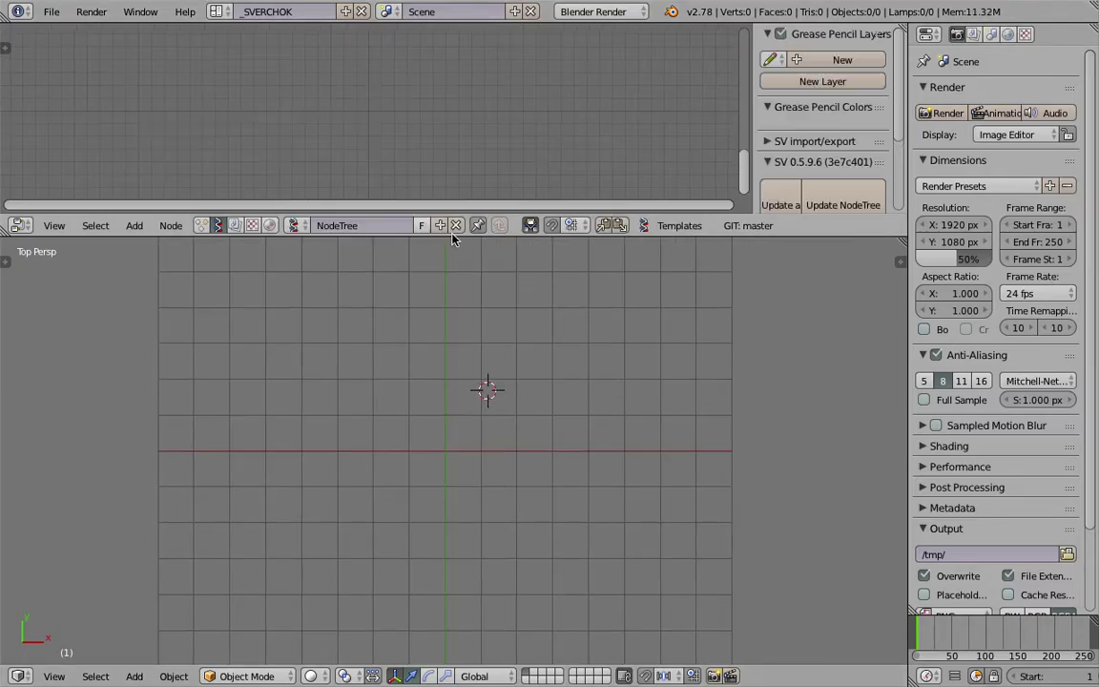
{"action": "key", "text": "n"}
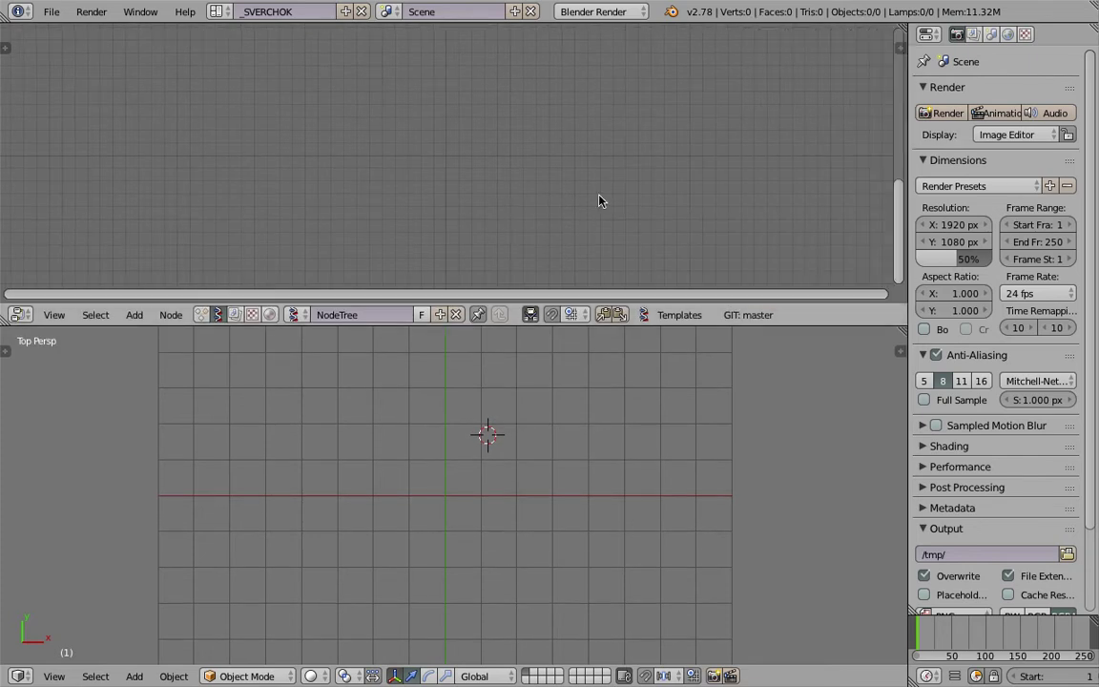
{"action": "left_click", "coordinate": [483, 432]}
{"action": "key", "text": "n"}
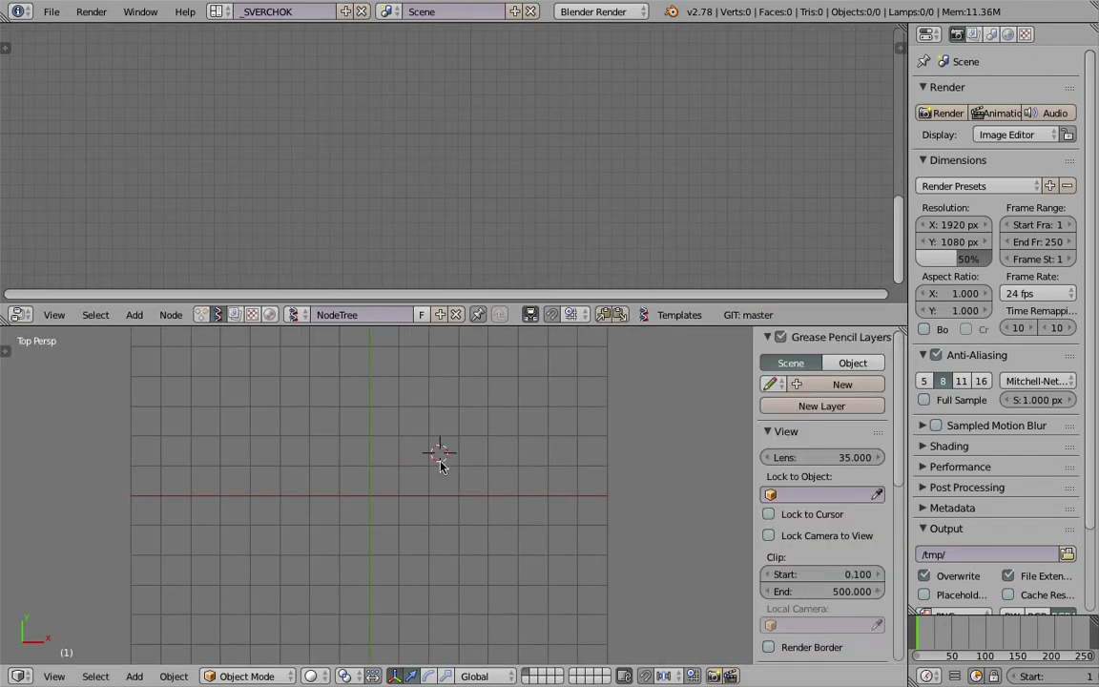
- Place the 3D cursor at several points on and around the origin and read its location coordinates
{"action": "left_click", "coordinate": [318, 497]}
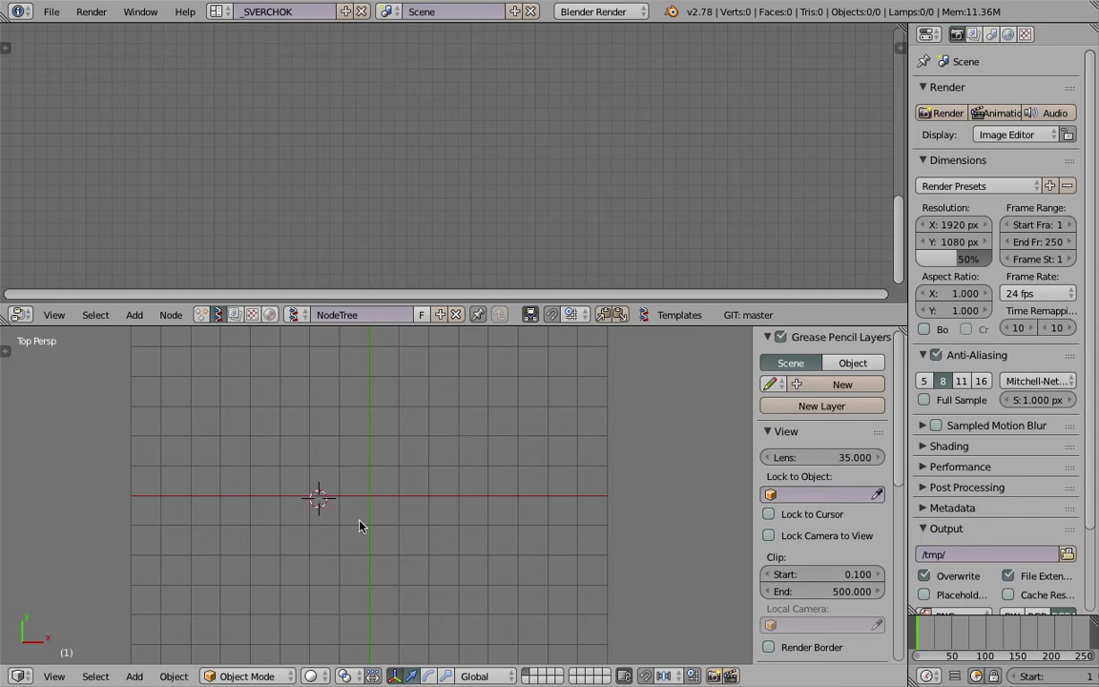
{"action": "left_click", "coordinate": [391, 464]}
{"action": "scroll", "coordinate": [829, 520], "scroll_direction": "down", "scroll_amount": 8}
{"action": "left_click", "coordinate": [381, 515]}
{"action": "left_click", "coordinate": [360, 494]}
{"action": "left_click", "coordinate": [340, 497]}
{"action": "left_click", "coordinate": [351, 497]}
{"action": "left_click", "coordinate": [368, 498]}
{"action": "left_click", "coordinate": [367, 496]}
{"action": "left_click", "coordinate": [367, 497]}
{"action": "left_click", "coordinate": [370, 496]}
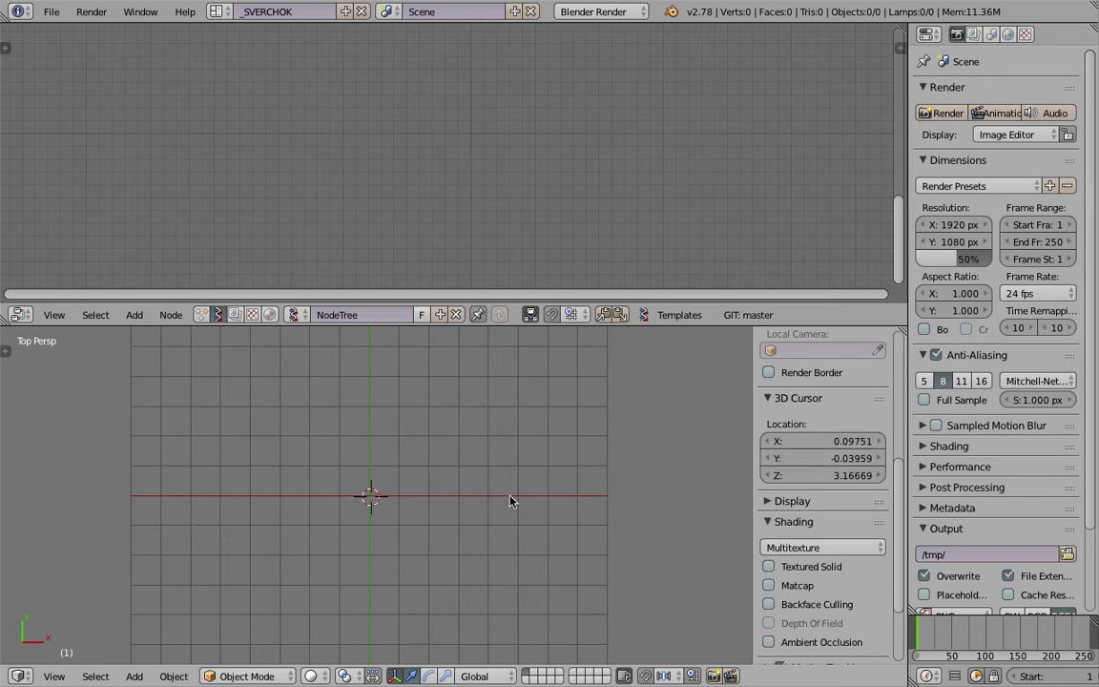
{"action": "left_click", "coordinate": [437, 467]}
{"action": "middle_click_drag", "start_coordinate": [409, 430], "coordinate": [421, 428], "text": "shift"}
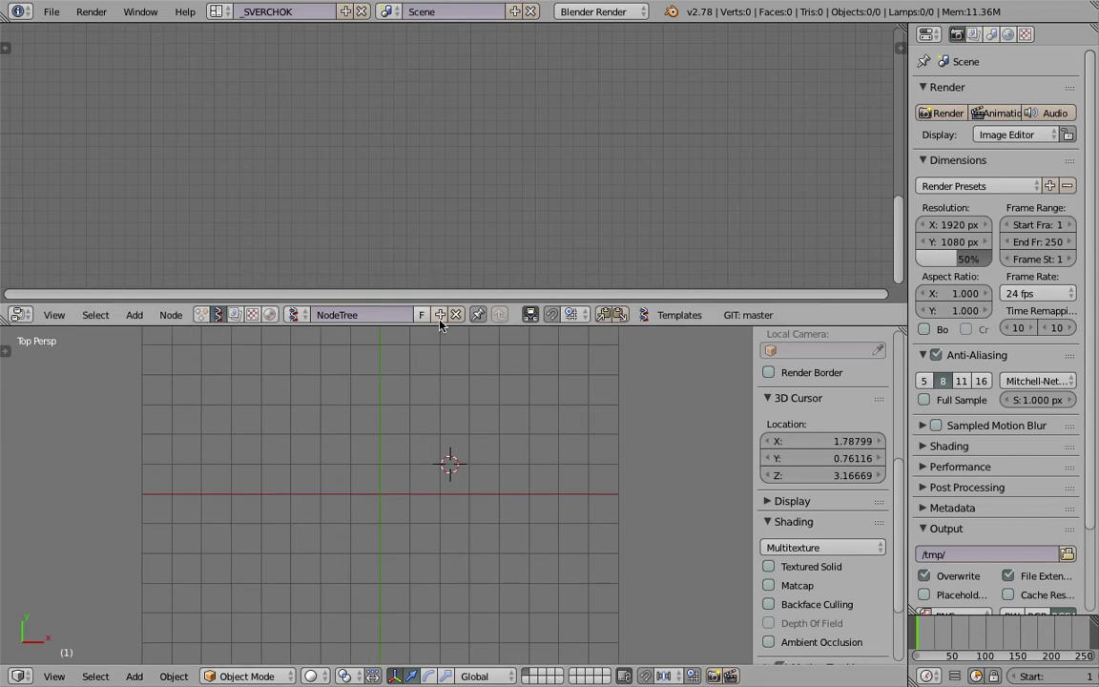
- Enlarge the node editor area and add a Float node to the node tree
{"action": "left_click_drag", "start_coordinate": [397, 304], "coordinate": [397, 342]}
{"action": "key", "text": "shift+a"}
{"action": "left_click", "coordinate": [338, 155]}
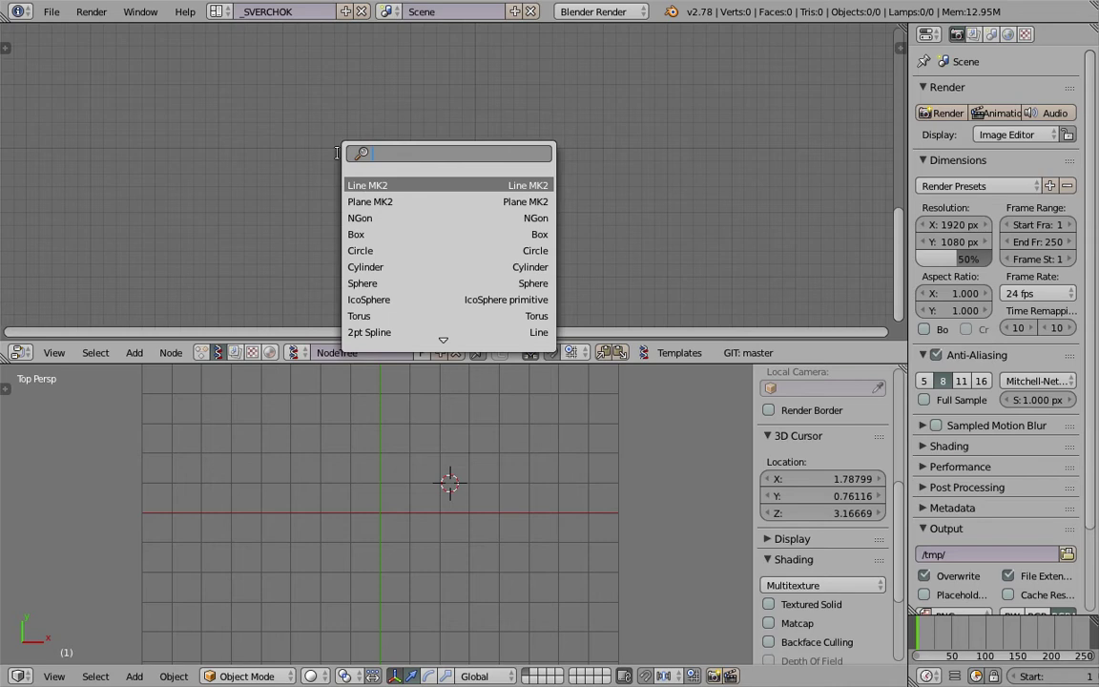
{"action": "type", "text": "float"}
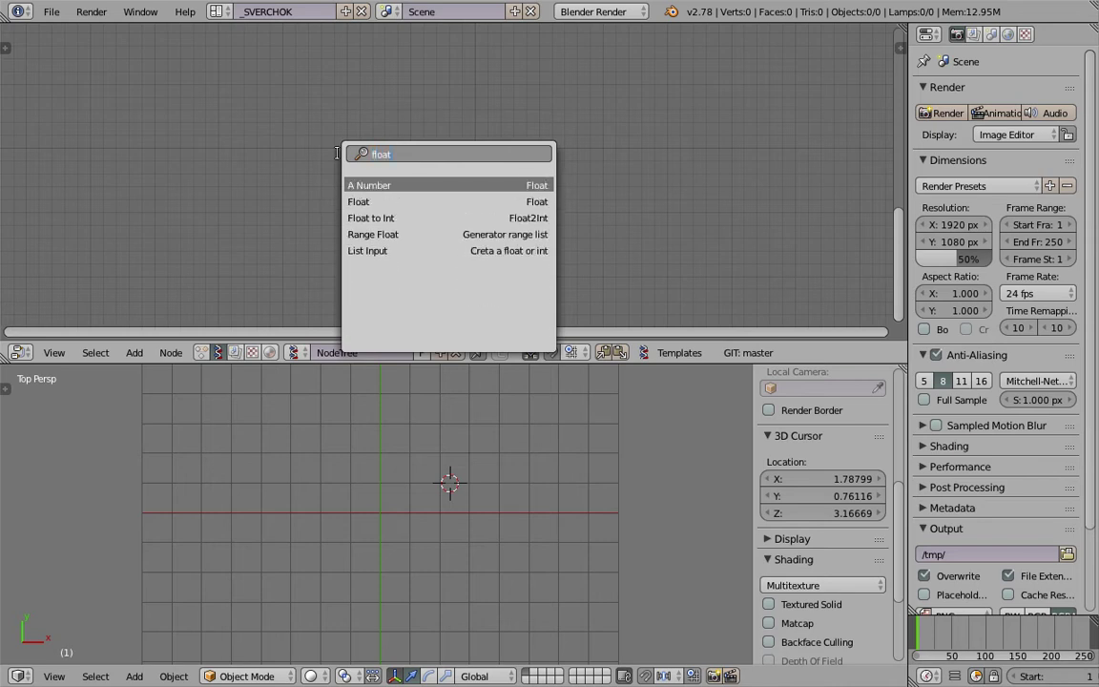
{"action": "key", "text": "Down"}
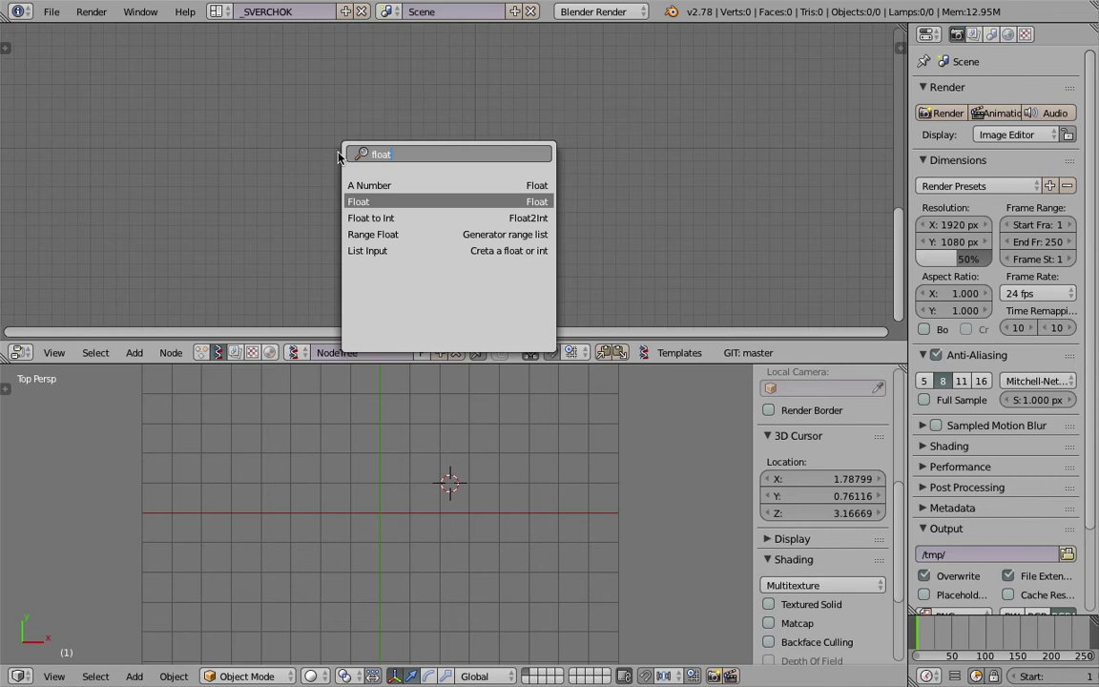
{"action": "key", "text": "Return"}
{"action": "left_click", "coordinate": [275, 191]}
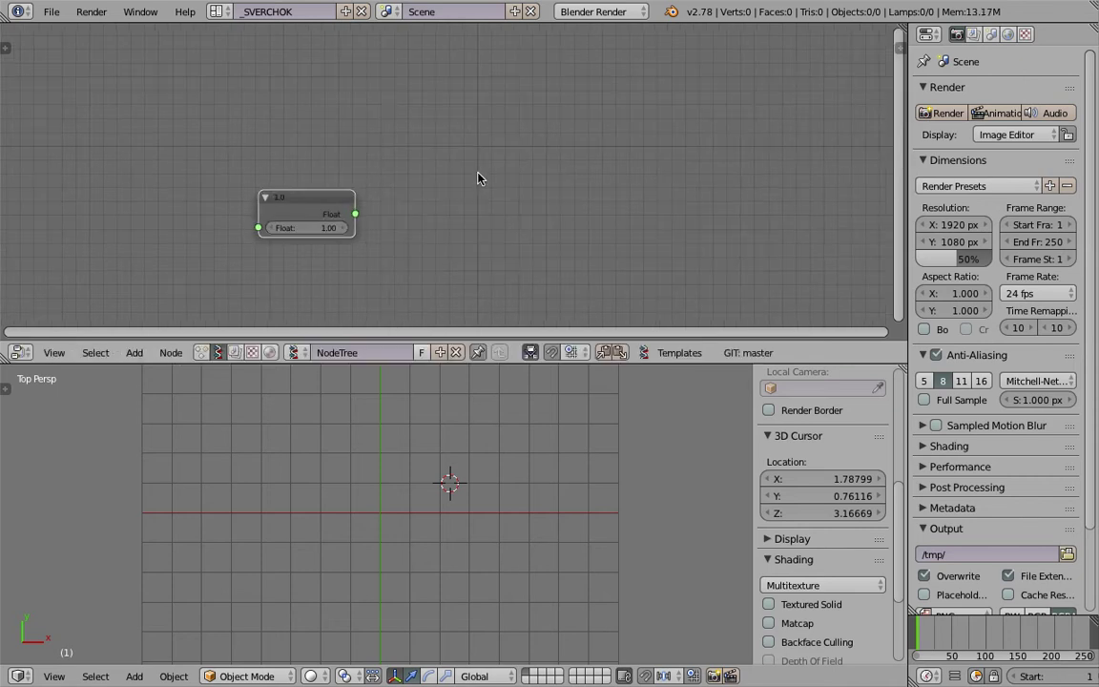
- Add a Viewer Draw node and position it to the right of the Float node
{"action": "key", "text": "shift+a"}
{"action": "left_click", "coordinate": [476, 177]}
{"action": "type", "text": "view"}
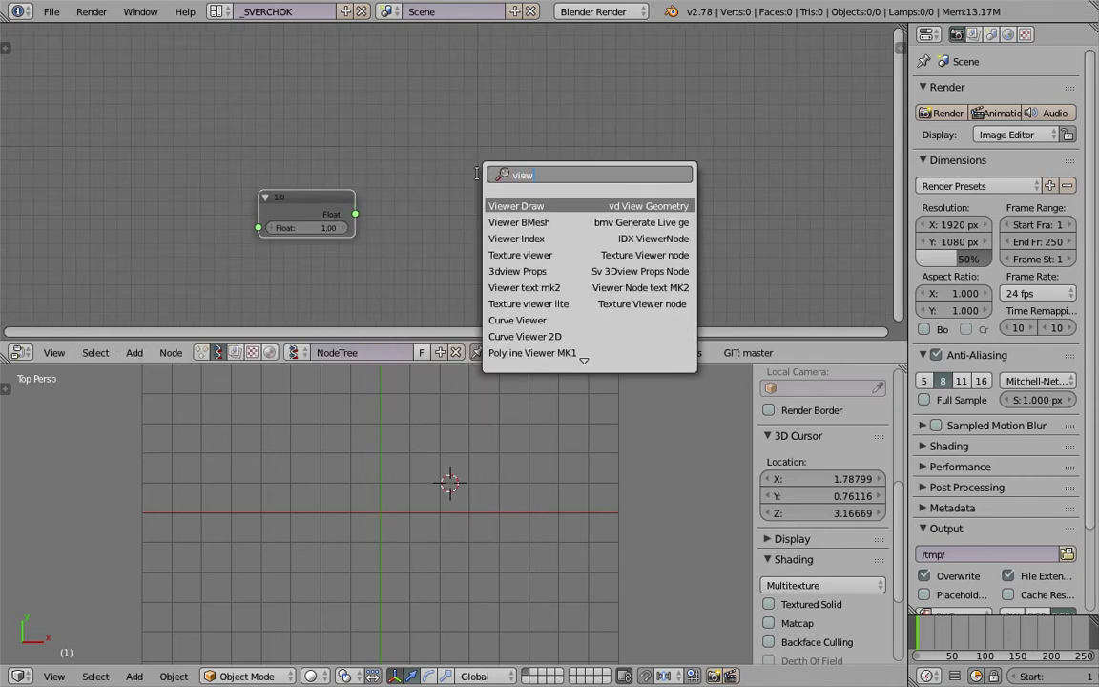
{"action": "key", "text": "Return"}
{"action": "left_click", "coordinate": [458, 186]}
{"action": "left_click_drag", "start_coordinate": [533, 183], "coordinate": [567, 169]}
{"action": "middle_click_drag", "start_coordinate": [457, 209], "coordinate": [526, 195]}
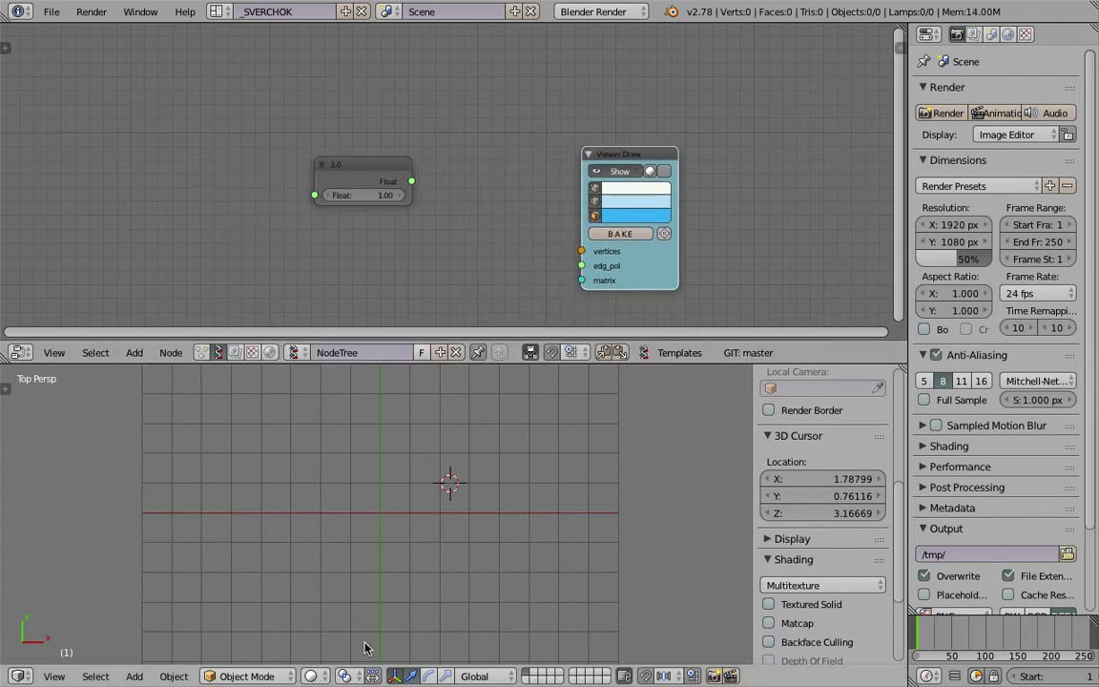
- Place the 3D cursor at the origin and at points along the X axis in top view, comparing its coordinates
{"action": "left_click", "coordinate": [380, 512]}
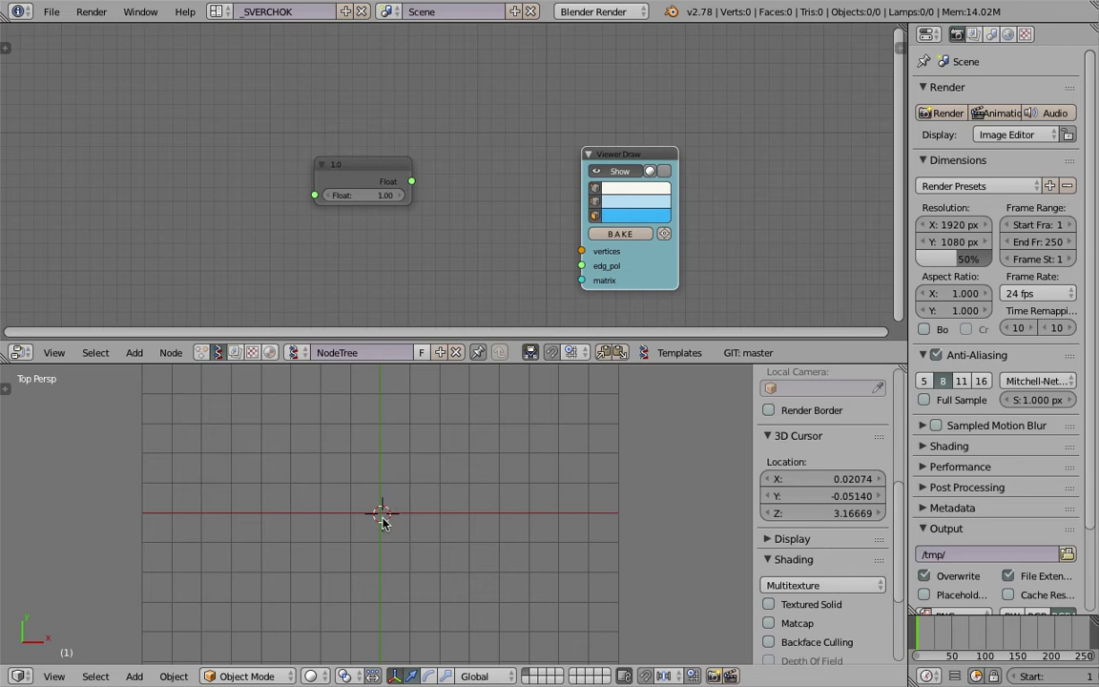
{"action": "left_click", "coordinate": [450, 523]}
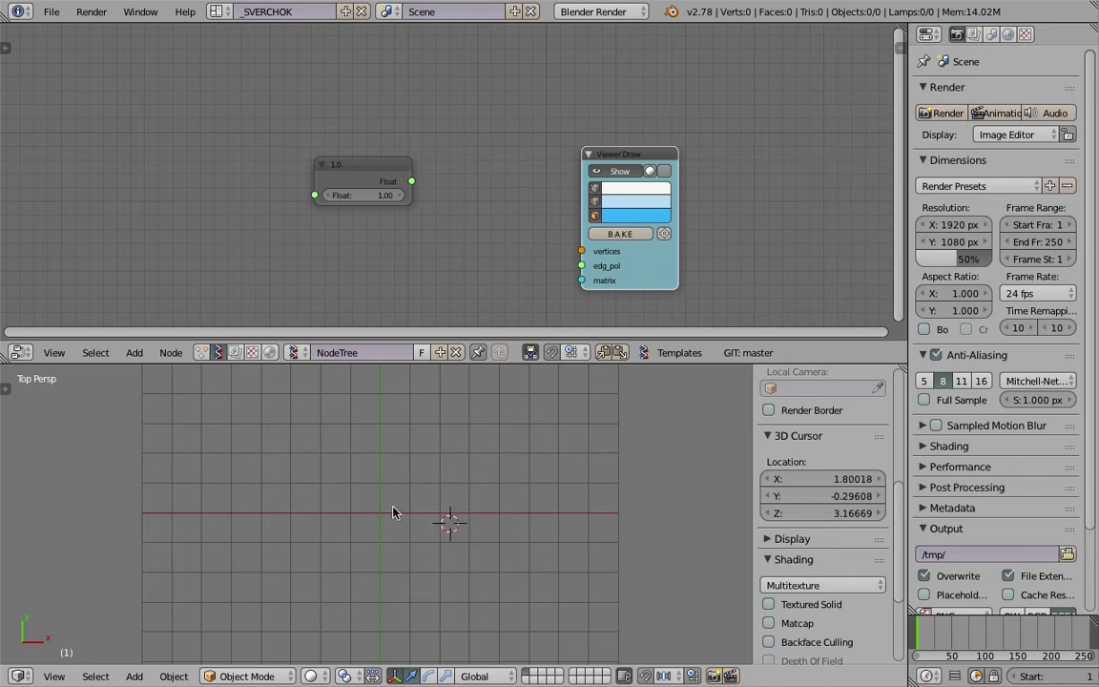
{"action": "middle_click_drag", "start_coordinate": [411, 482], "coordinate": [191, 591]}
{"action": "left_click", "coordinate": [96, 675]}
{"action": "mouse_move", "coordinate": [54, 676]}
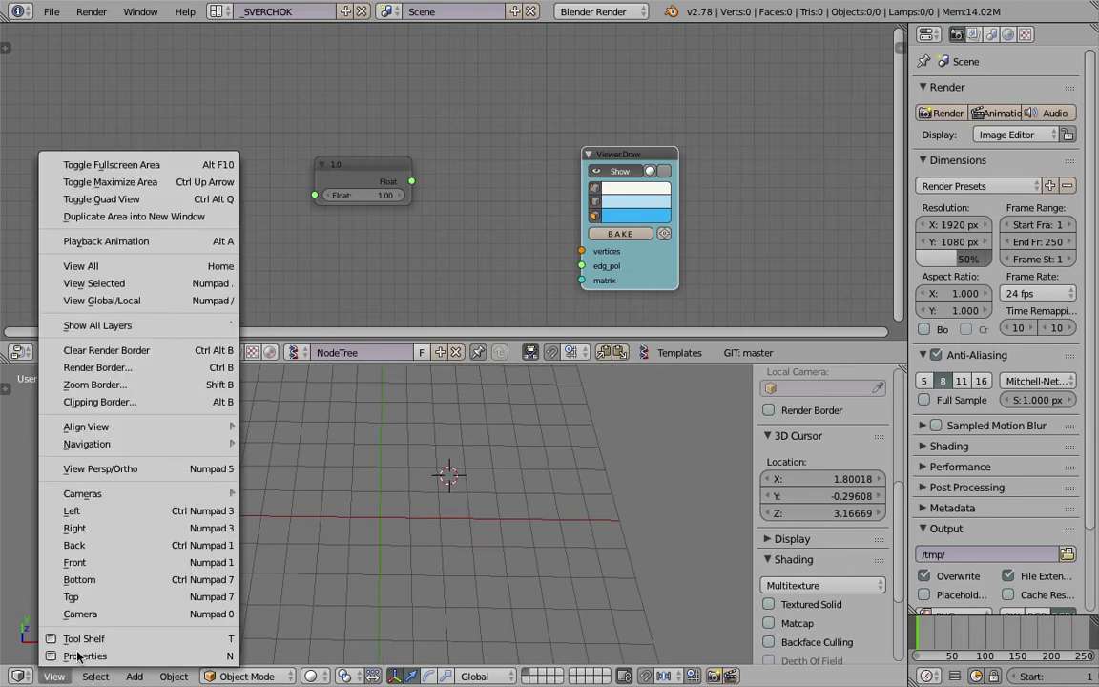
{"action": "left_click", "coordinate": [85, 593]}
{"action": "left_click", "coordinate": [476, 507]}
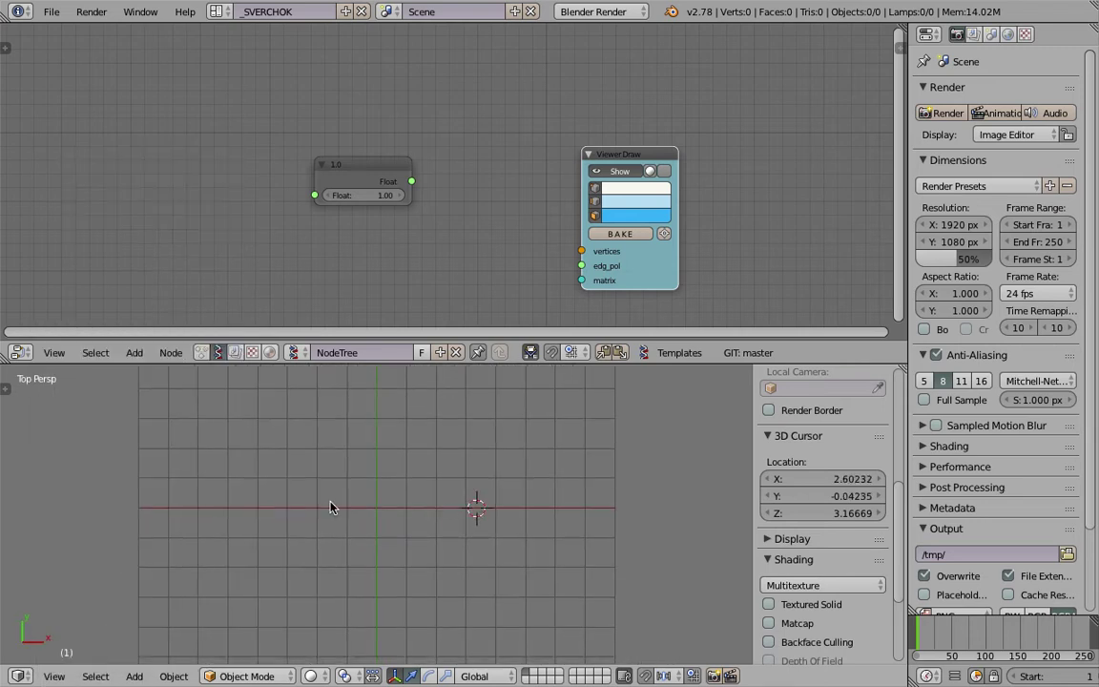
{"action": "left_click", "coordinate": [373, 510]}
{"action": "left_click", "coordinate": [400, 509]}
{"action": "left_click", "coordinate": [431, 509]}
{"action": "left_click", "coordinate": [456, 513]}
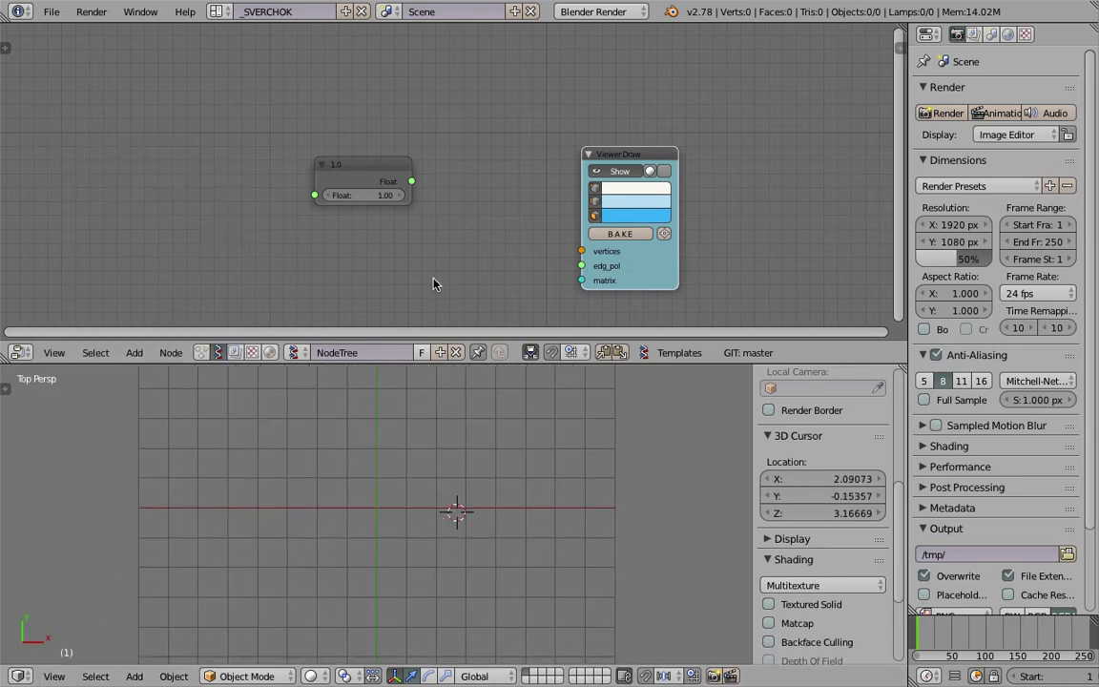
{"action": "left_click", "coordinate": [467, 488]}
{"action": "left_click", "coordinate": [434, 505]}
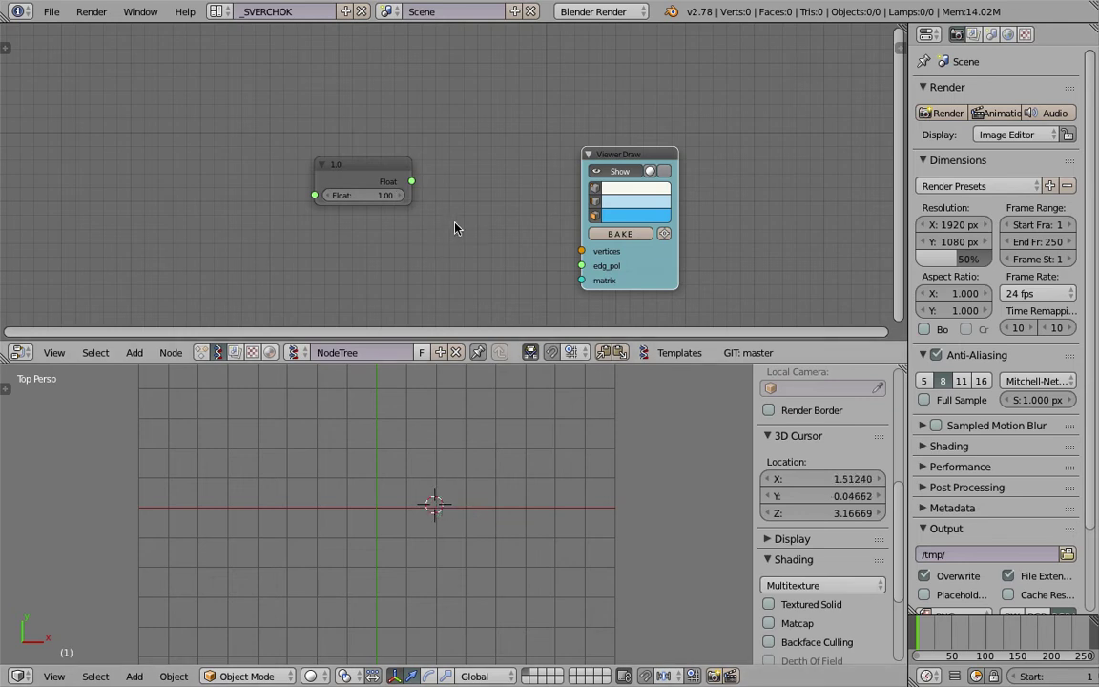
- Add a Vector in node between the Float and Viewer Draw nodes, and space out the nodes
{"action": "key", "text": "alt+space"}
{"action": "type", "text": "vector in"}
{"action": "key", "text": "Return"}
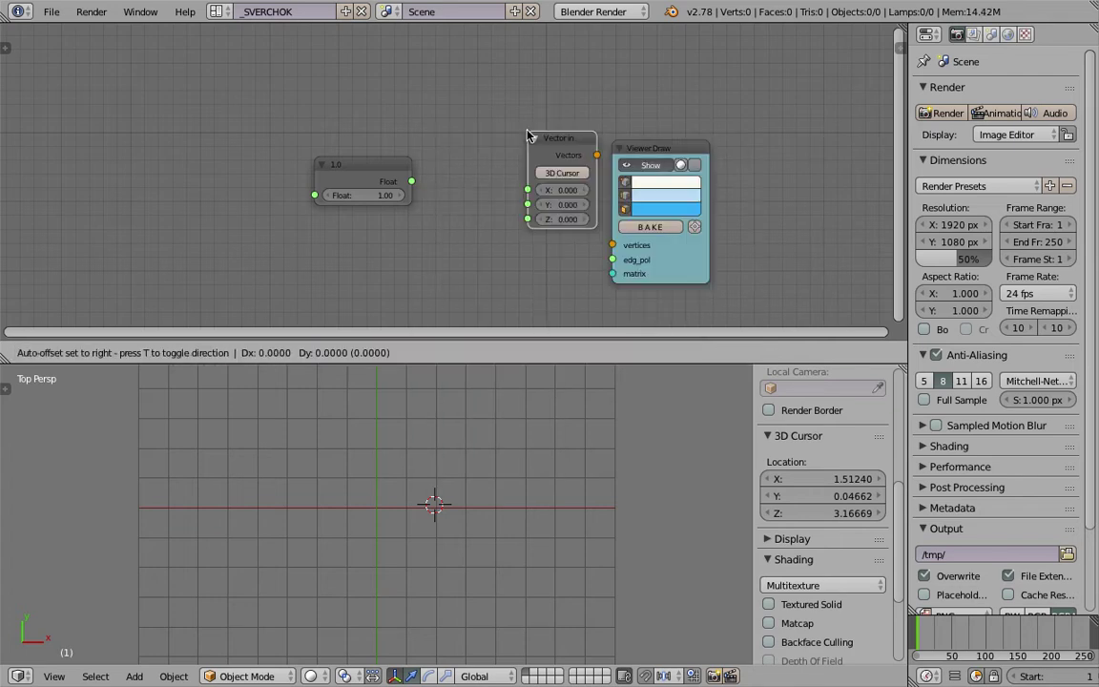
{"action": "left_click", "coordinate": [495, 157]}
{"action": "left_click_drag", "start_coordinate": [692, 153], "coordinate": [693, 128]}
{"action": "middle_click_drag", "start_coordinate": [546, 213], "coordinate": [461, 212]}
{"action": "scroll", "coordinate": [460, 212], "scroll_direction": "up", "scroll_amount": 6}
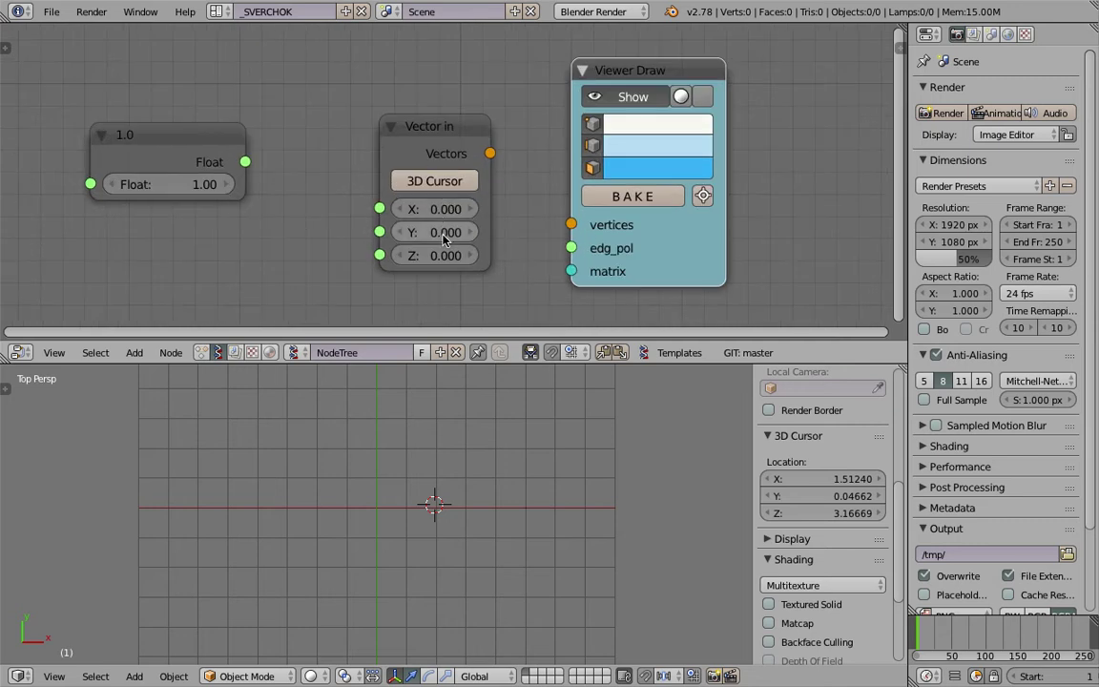
- Link the Vector in node's Vectors output to Viewer Draw's vertices input and show the Viewer Draw node's properties
{"action": "left_click_drag", "start_coordinate": [490, 153], "coordinate": [571, 224]}
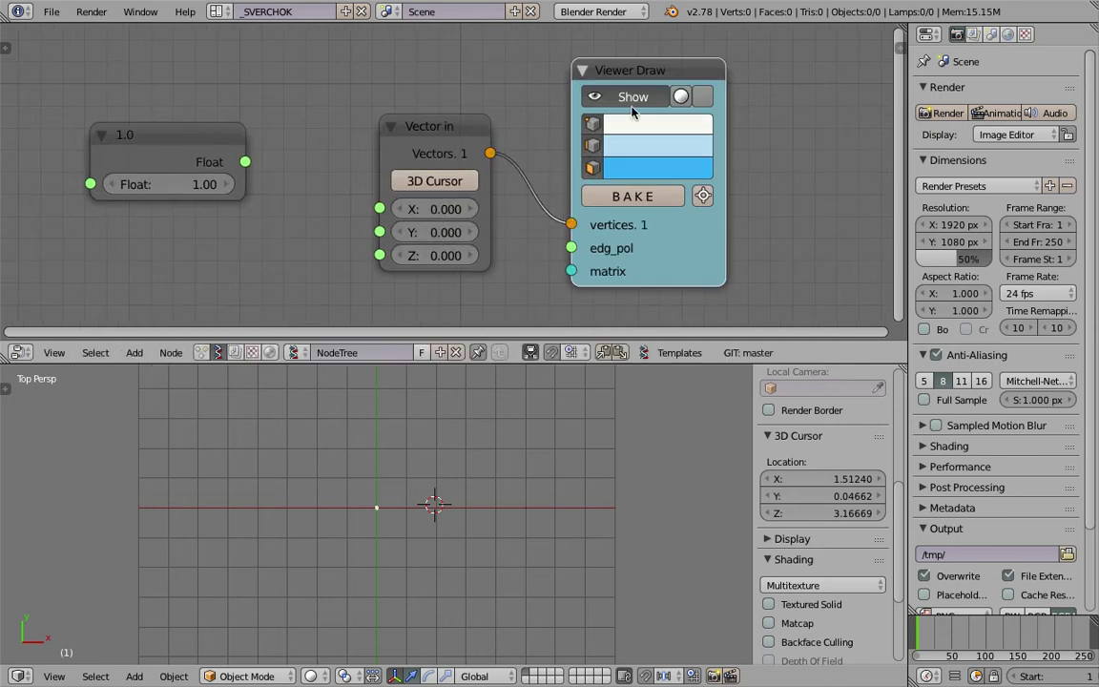
{"action": "left_click", "coordinate": [898, 51]}
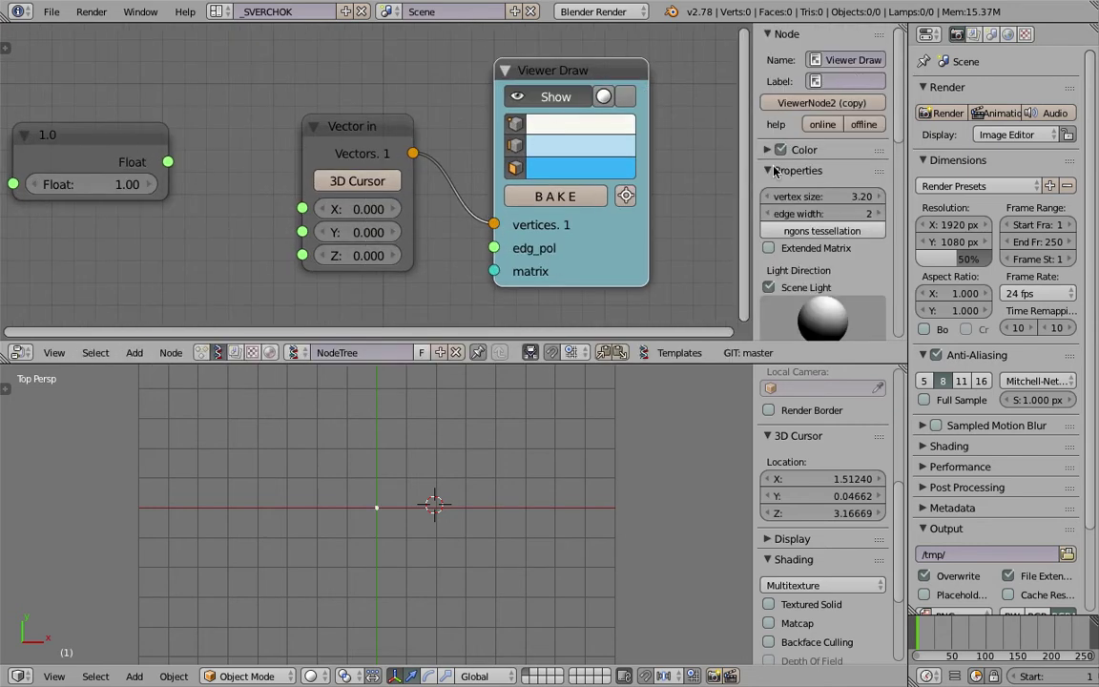
- Set the Viewer Draw node's vertex size to 10
{"action": "scroll", "coordinate": [837, 226], "scroll_direction": "down", "scroll_amount": 3}
{"action": "scroll", "coordinate": [837, 226], "scroll_direction": "up", "scroll_amount": 2}
{"action": "left_click", "coordinate": [816, 162]}
{"action": "type", "text": "10"}
{"action": "key", "text": "Return"}
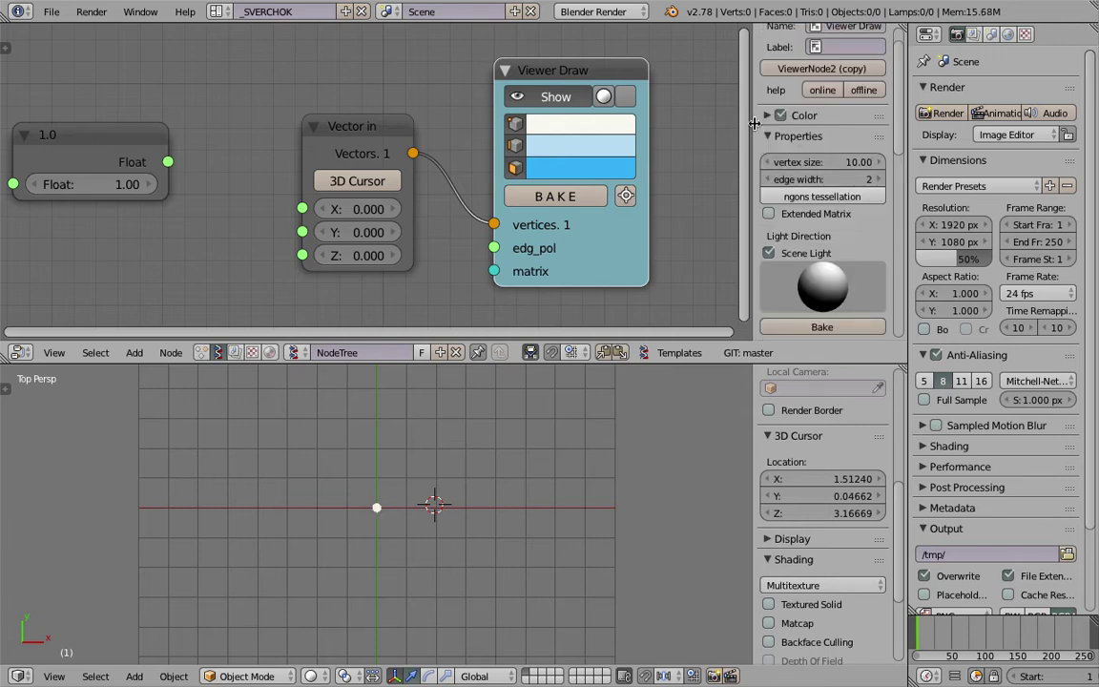
- Hide the node editor's properties sidebar and rearrange the Float and Vector in nodes beside Viewer Draw
{"action": "left_click_drag", "start_coordinate": [754, 123], "coordinate": [930, 128]}
{"action": "scroll", "coordinate": [550, 143], "scroll_direction": "down", "scroll_amount": 3}
{"action": "middle_click_drag", "start_coordinate": [512, 202], "coordinate": [587, 190]}
{"action": "left_click_drag", "start_coordinate": [325, 123], "coordinate": [278, 152]}
{"action": "left_click_drag", "start_coordinate": [505, 137], "coordinate": [482, 136]}
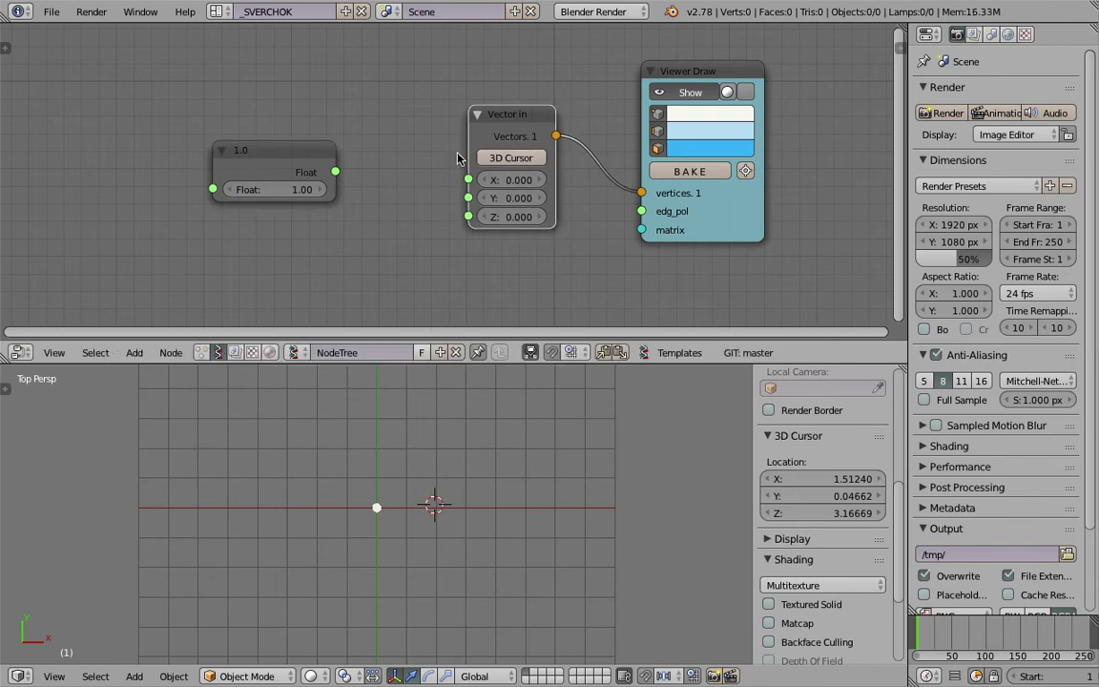
{"action": "middle_click_drag", "start_coordinate": [384, 164], "coordinate": [407, 185]}
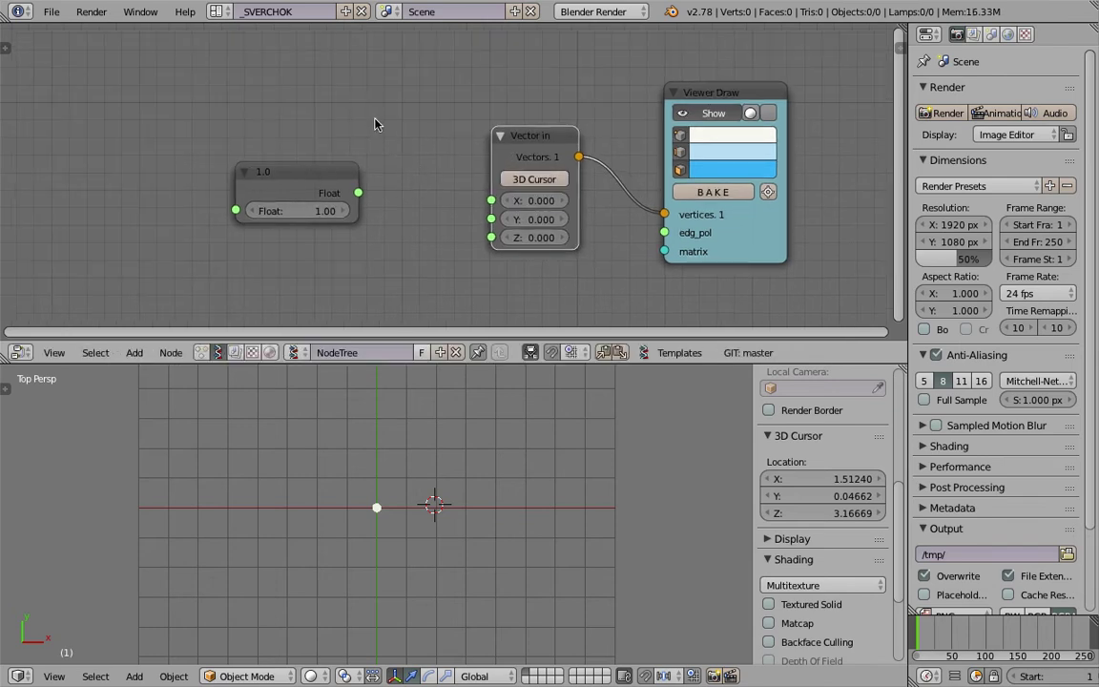
- Place the 3D cursor at several points around the origin in the top view
{"action": "left_click_drag", "start_coordinate": [354, 195], "coordinate": [424, 197]}
{"action": "left_click", "coordinate": [426, 480]}
{"action": "left_click", "coordinate": [381, 496]}
{"action": "left_click", "coordinate": [417, 502]}
{"action": "left_click", "coordinate": [400, 462]}
{"action": "left_click", "coordinate": [404, 497]}
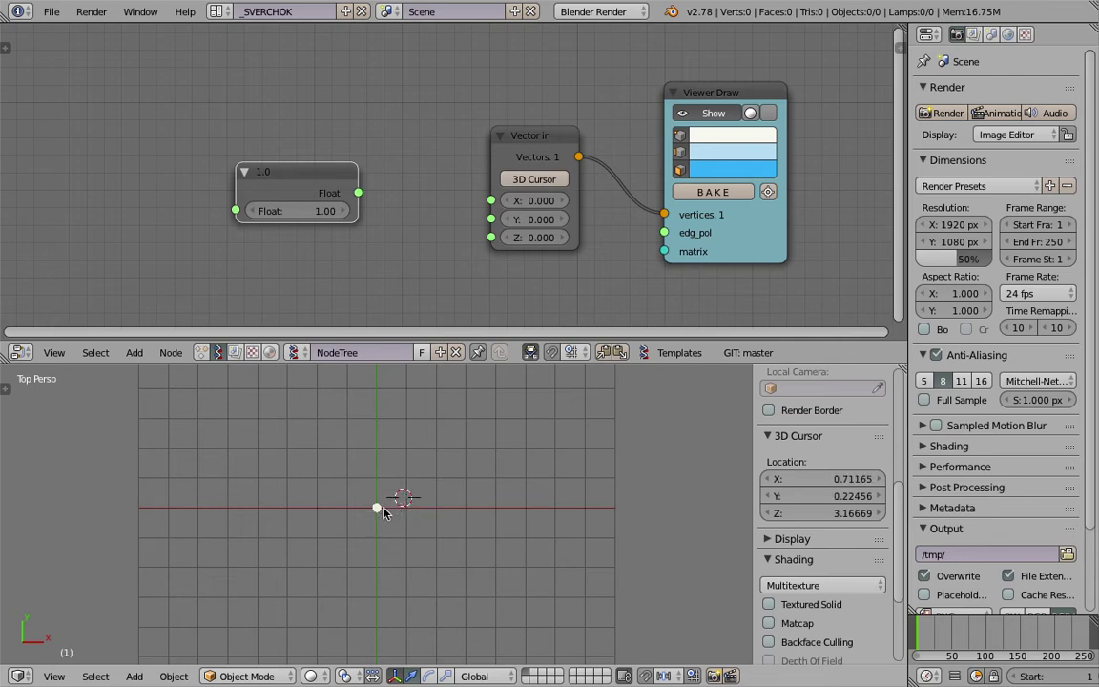
{"action": "left_click", "coordinate": [401, 464]}
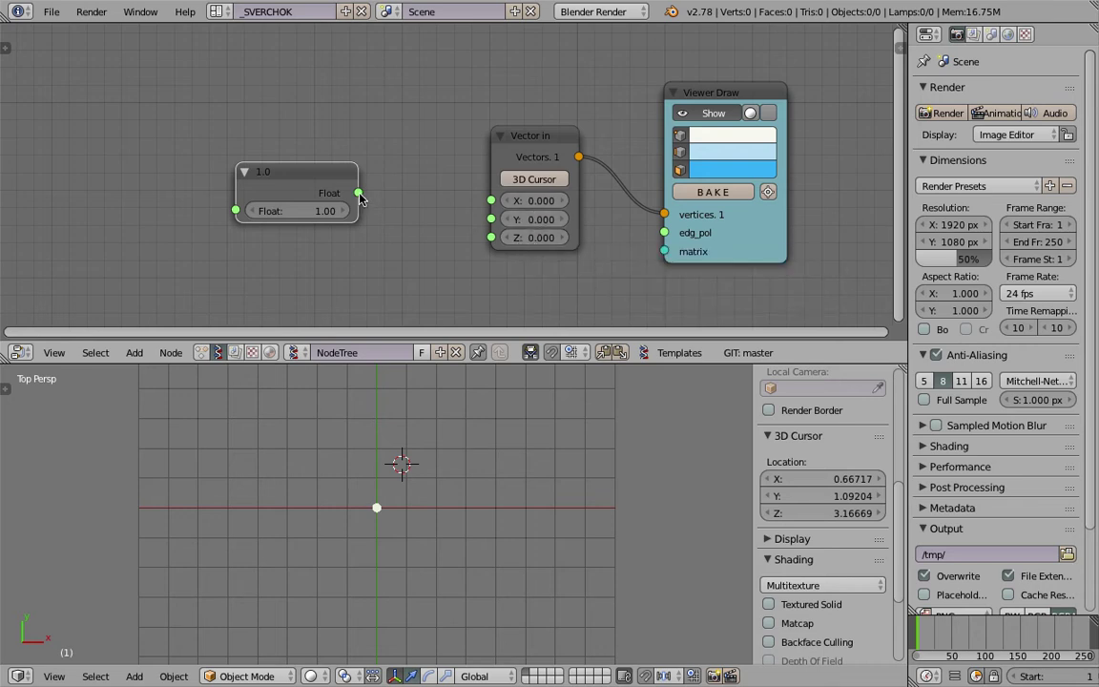
- Link the Float node's output to Vector in's X input and vary the Float value, ending at -1.76
{"action": "left_click_drag", "start_coordinate": [320, 181], "coordinate": [488, 200]}
{"action": "left_click_drag", "start_coordinate": [337, 200], "coordinate": [296, 201]}
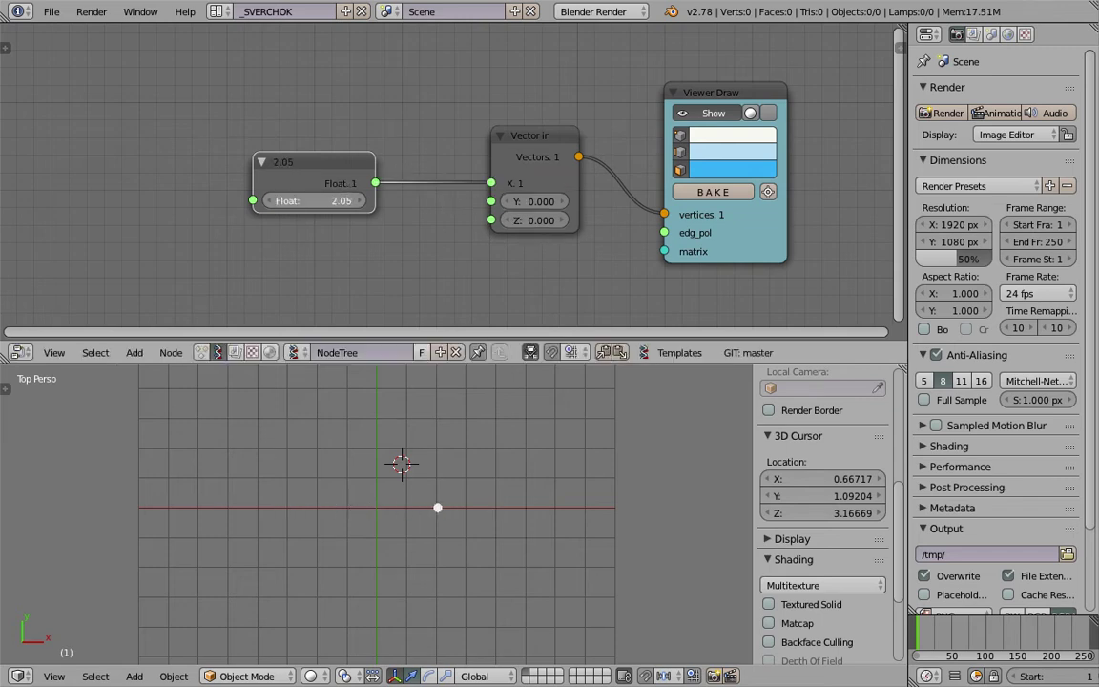
{"action": "left_click_drag", "start_coordinate": [295, 201], "coordinate": [334, 200]}
{"action": "left_click_drag", "start_coordinate": [315, 200], "coordinate": [533, 176]}
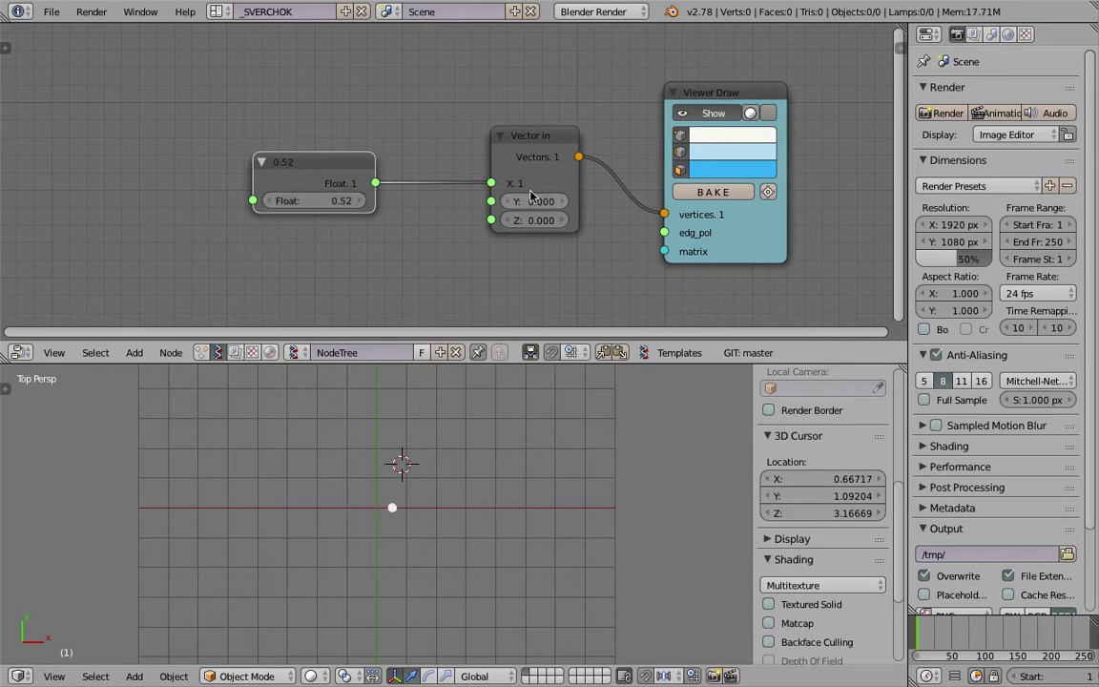
{"action": "left_click_drag", "start_coordinate": [314, 200], "coordinate": [269, 200]}
- Look at the Dancing Mathematician reference image in the browser and return to the Blender node tree
{"action": "left_click_drag", "start_coordinate": [329, 163], "coordinate": [272, 138]}
{"action": "middle_click_drag", "start_coordinate": [327, 150], "coordinate": [356, 150]}
{"action": "scroll", "coordinate": [358, 155], "scroll_direction": "down", "scroll_amount": 2}
{"action": "middle_click_drag", "start_coordinate": [457, 181], "coordinate": [416, 176]}
{"action": "key", "text": "ctrl+Right"}
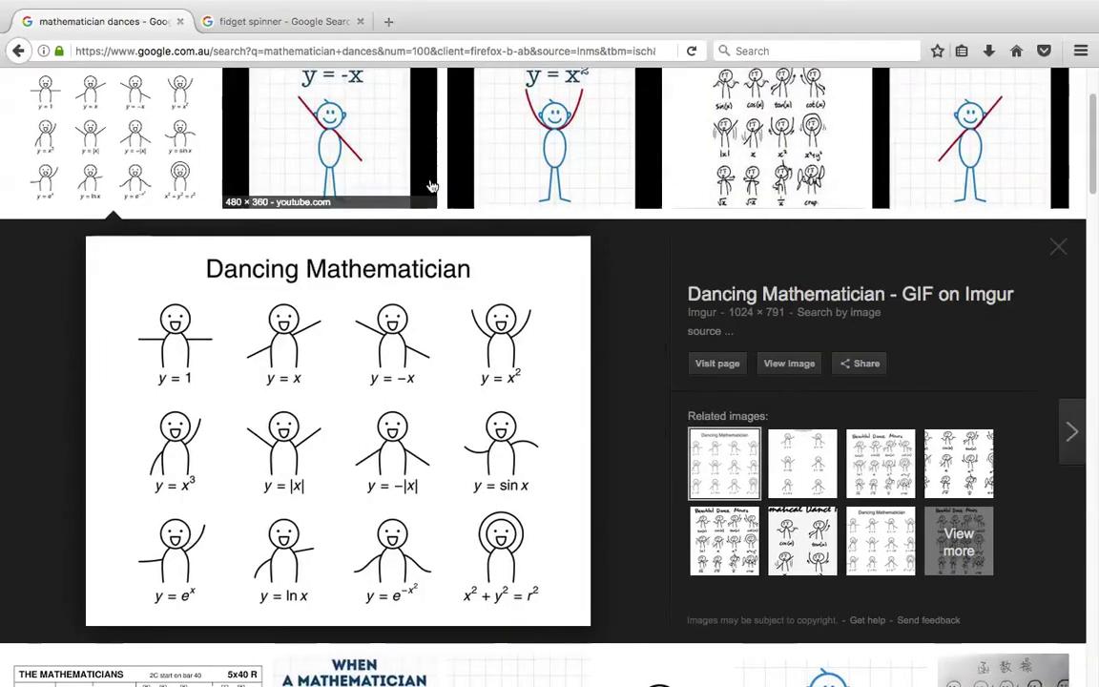
{"action": "key", "text": "ctrl+Left"}
{"action": "left_click_drag", "start_coordinate": [244, 133], "coordinate": [233, 133]}
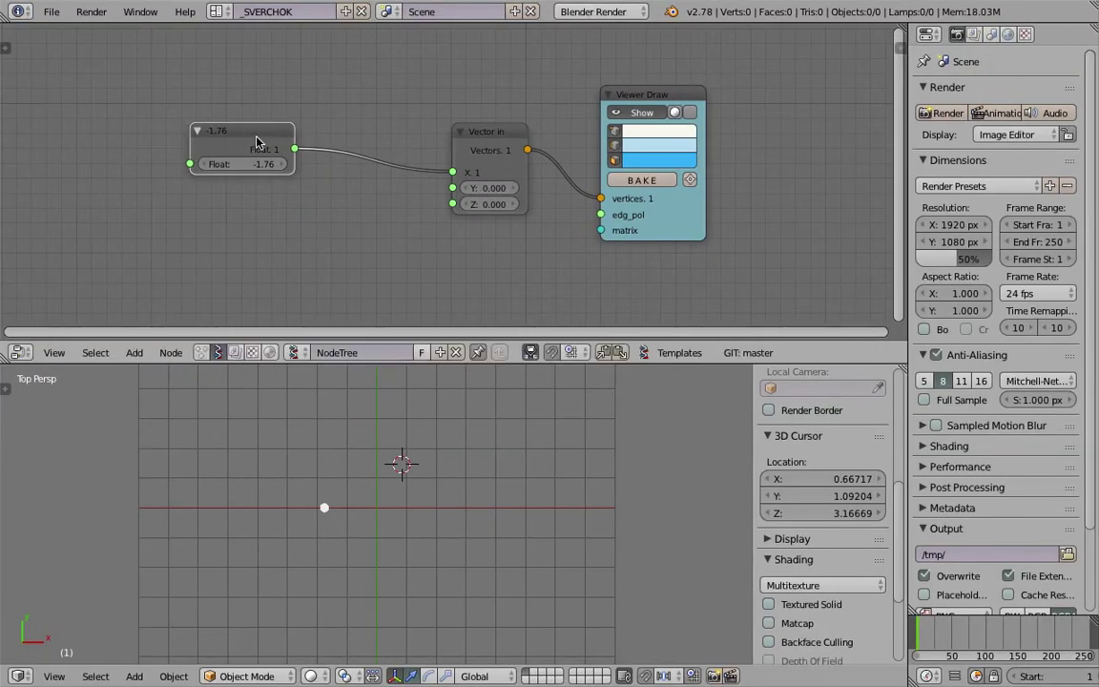
- Delete the Float node and add a Range Float node to the left of Vector in
{"action": "key", "text": "x"}
{"action": "key", "text": "ctrl+space"}
{"action": "type", "text": "range"}
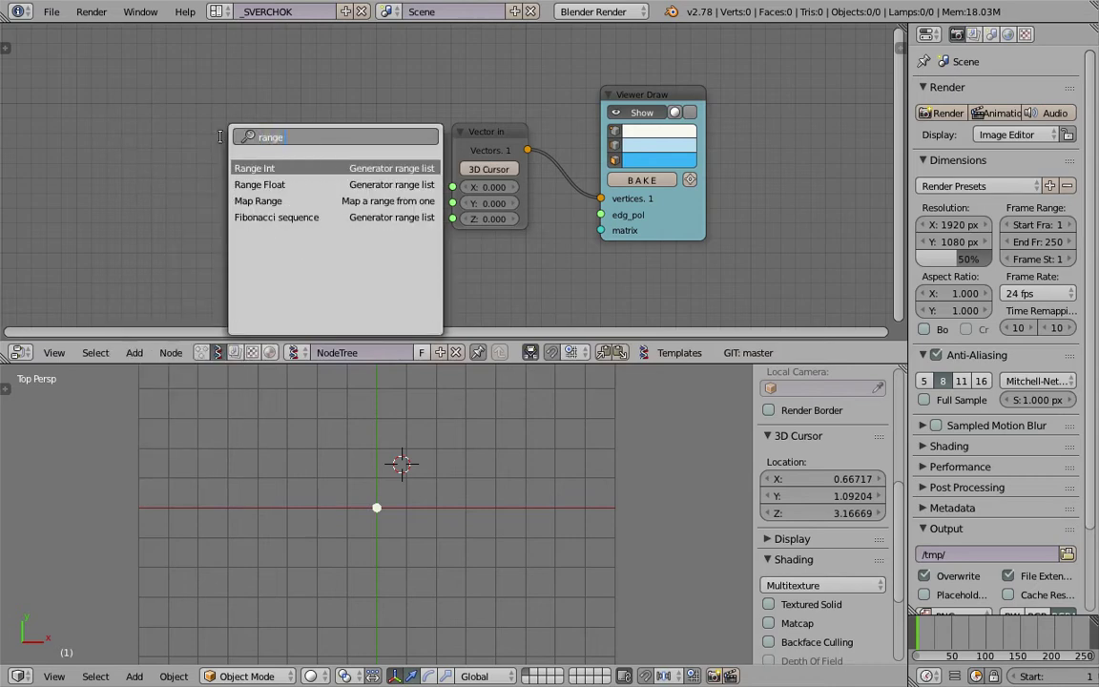
{"action": "type", "text": " f"}
{"action": "key", "text": "Return"}
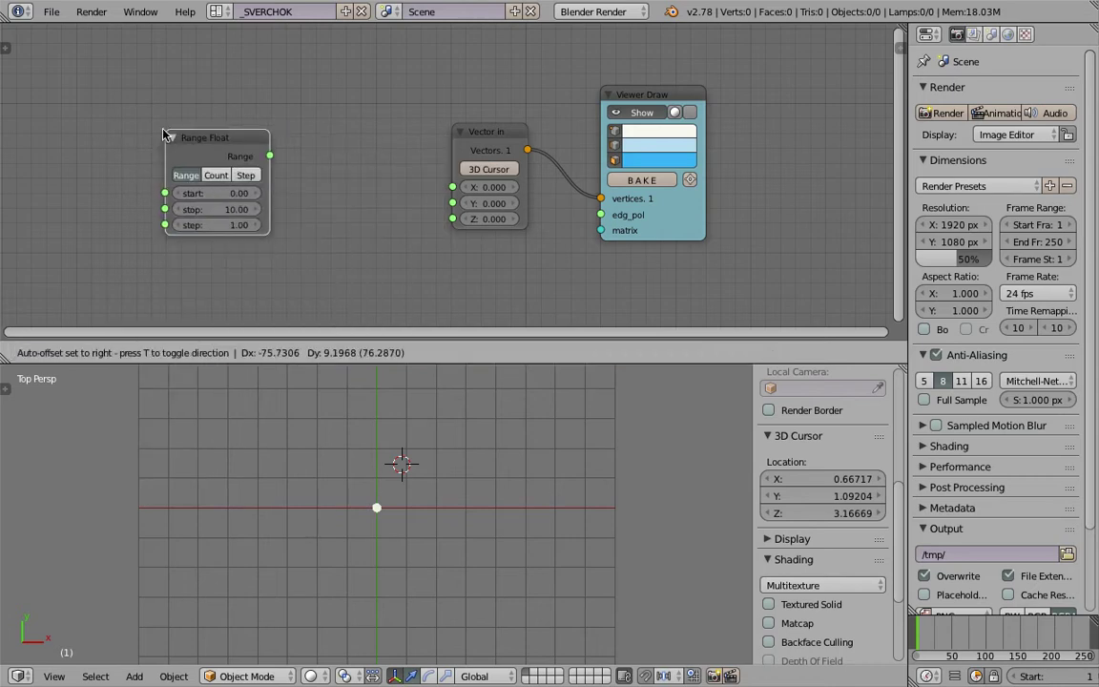
{"action": "left_click", "coordinate": [163, 136]}
{"action": "left_click_drag", "start_coordinate": [197, 132], "coordinate": [221, 132]}
- Switch the Range Float node to Count mode and link its Range output to Vector in's X input
{"action": "left_click", "coordinate": [239, 175]}
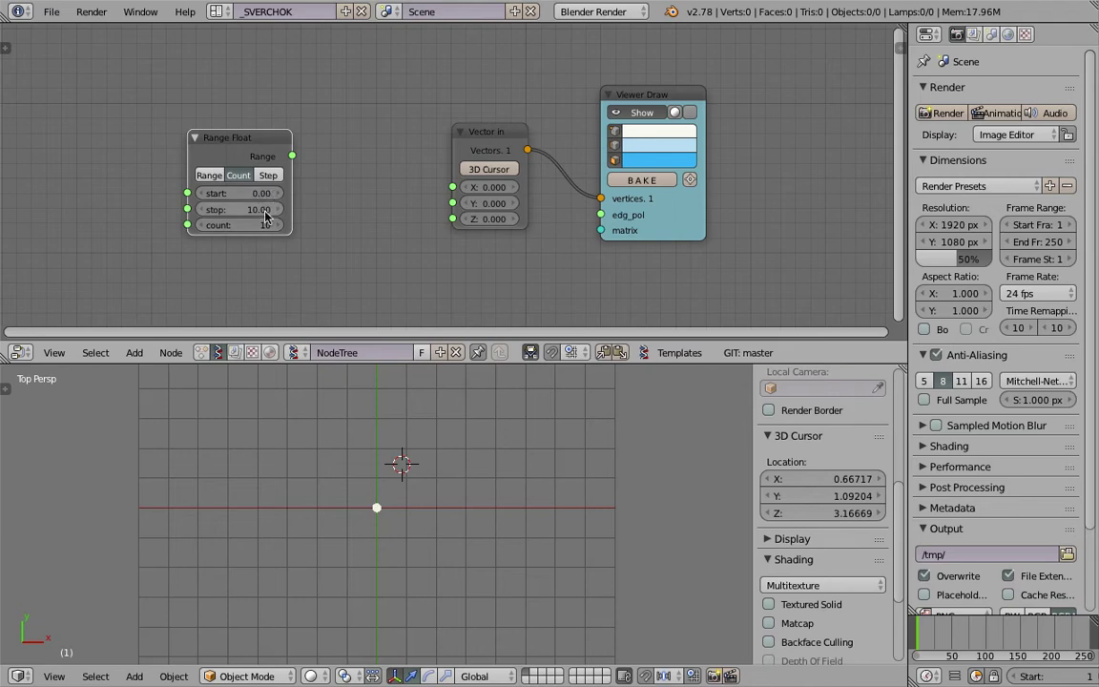
{"action": "left_click_drag", "start_coordinate": [292, 155], "coordinate": [452, 187]}
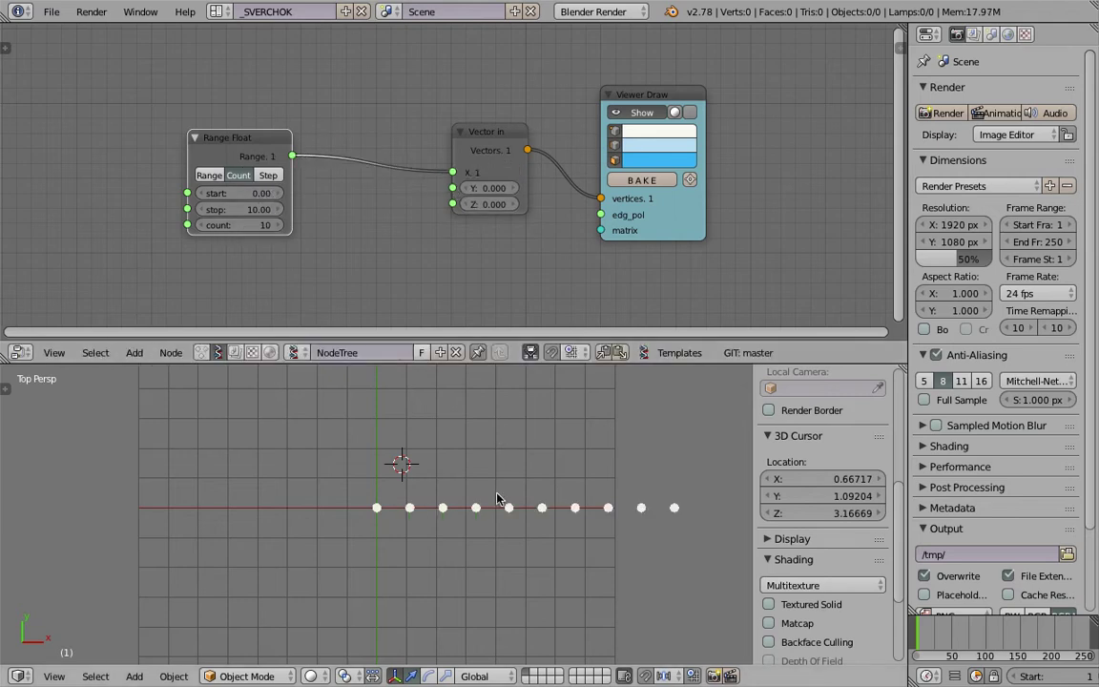
{"action": "scroll", "coordinate": [406, 512], "scroll_direction": "down", "scroll_amount": 3}
{"action": "scroll", "coordinate": [508, 503], "scroll_direction": "up", "scroll_amount": 2}
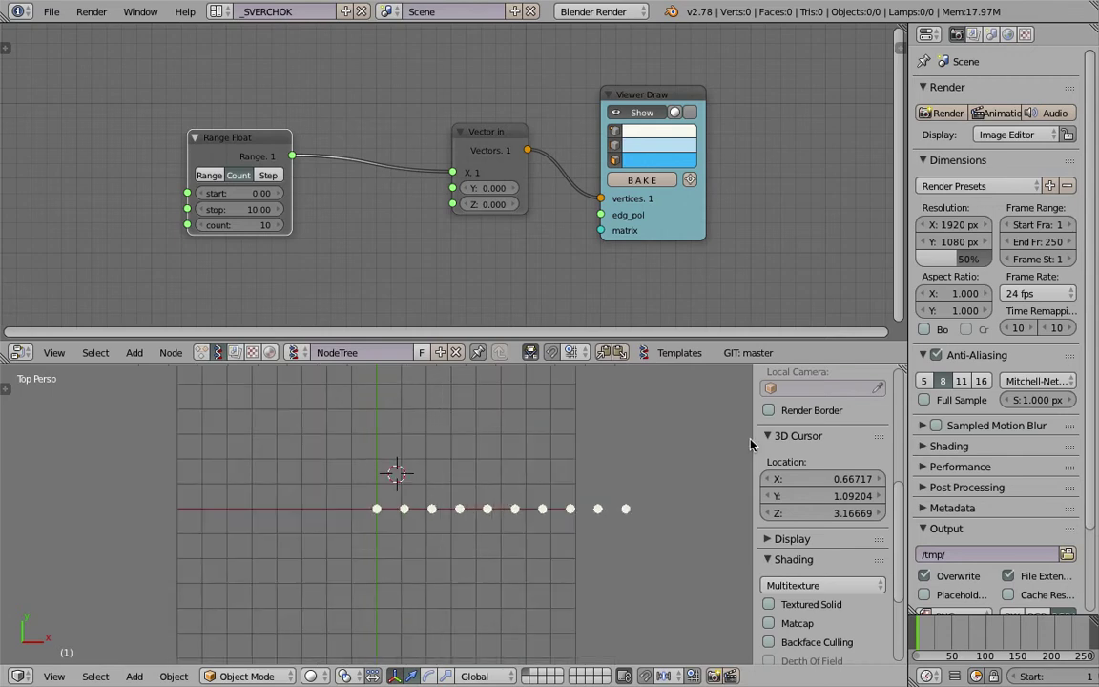
- Hide the 3D view's sidebar and save the file on the Desktop as sv_dance_001
{"action": "key", "text": "n"}
{"action": "key", "text": "ctrl+s"}
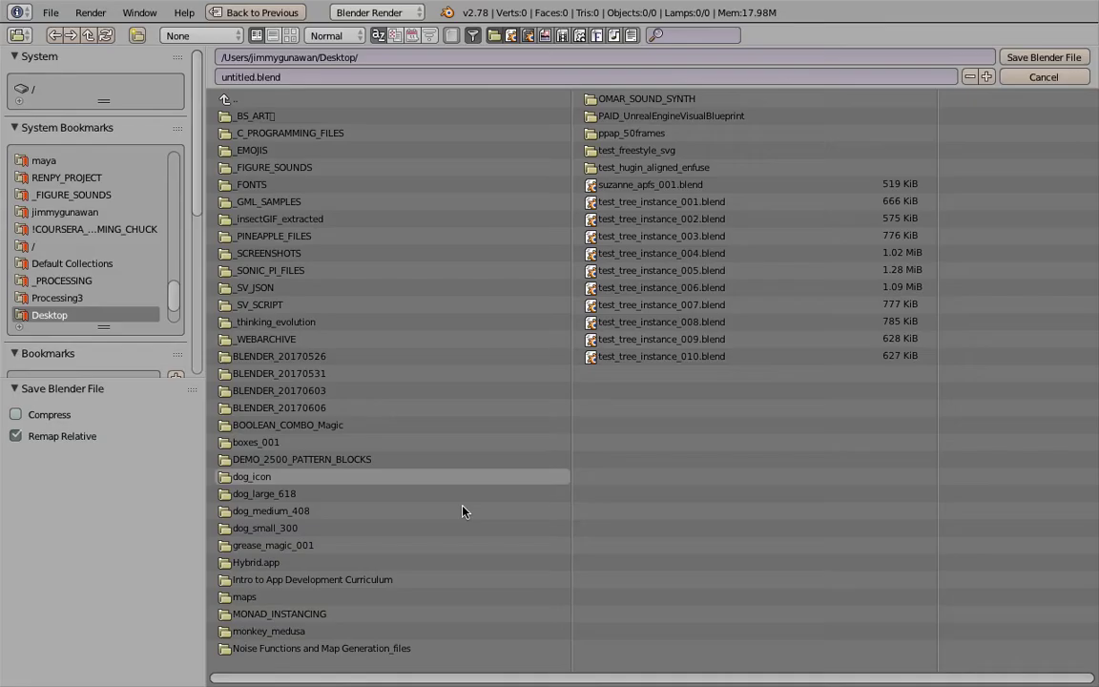
{"action": "left_click", "coordinate": [707, 78]}
{"action": "type", "text": "sv"}
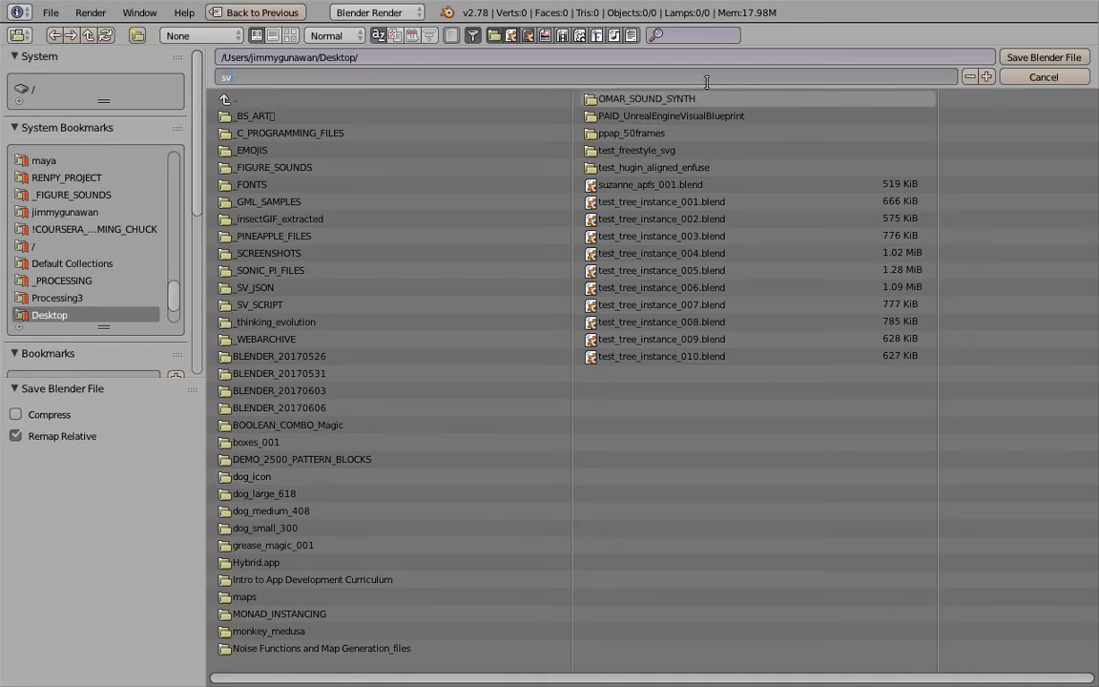
{"action": "type", "text": "_dance_001"}
{"action": "key", "text": "Return"}
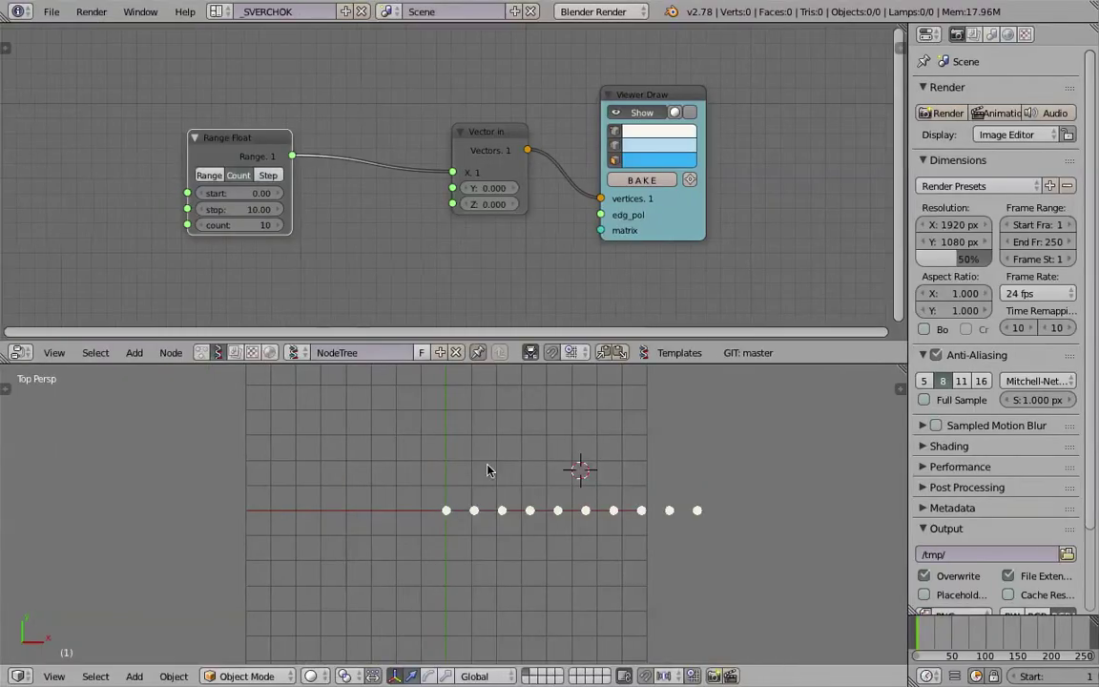
- Enlarge the 3D view upward into the node editor and save over the current file
{"action": "left_click_drag", "start_coordinate": [523, 365], "coordinate": [520, 223]}
{"action": "key", "text": "ctrl+s"}
{"action": "left_click", "coordinate": [449, 388]}
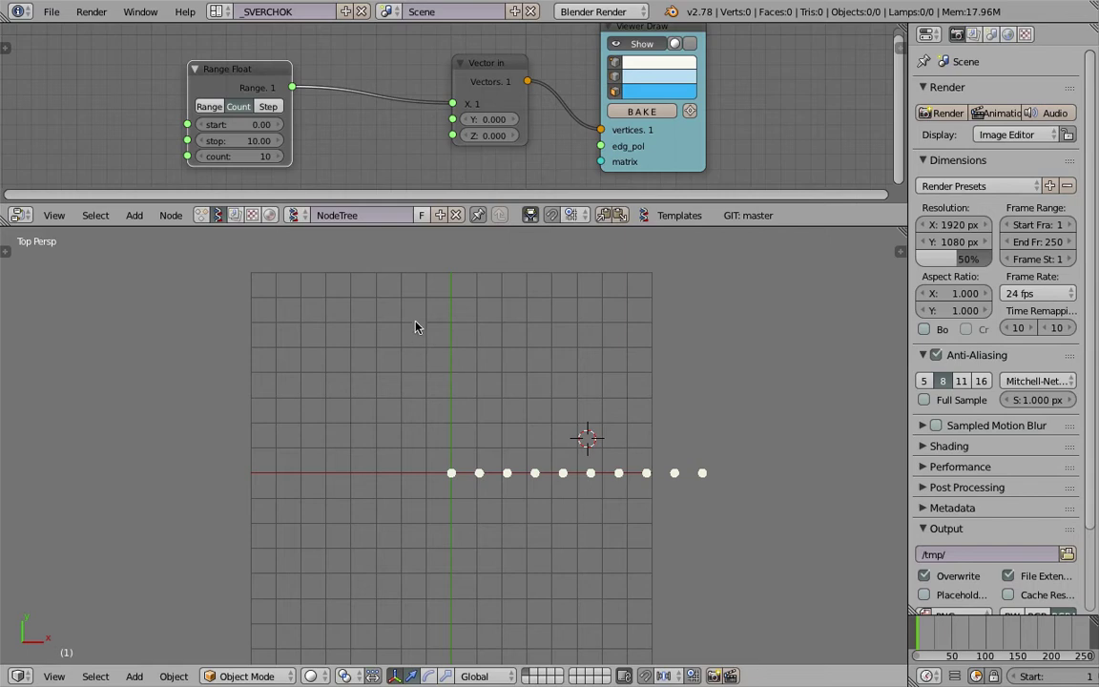
- Sketch a Grease Pencil figure with a round head, eyes and toothy smile above the X axis and an arched body below it
{"action": "mouse_move", "coordinate": [413, 310]}
{"action": "left_mouse_down"}
{"action": "mouse_move", "coordinate": [370, 339]}
{"action": "mouse_move", "coordinate": [360, 422]}
{"action": "mouse_move", "coordinate": [437, 461]}
{"action": "mouse_move", "coordinate": [485, 460]}
{"action": "mouse_move", "coordinate": [520, 318]}
{"action": "mouse_move", "coordinate": [434, 305]}
{"action": "left_mouse_up"}
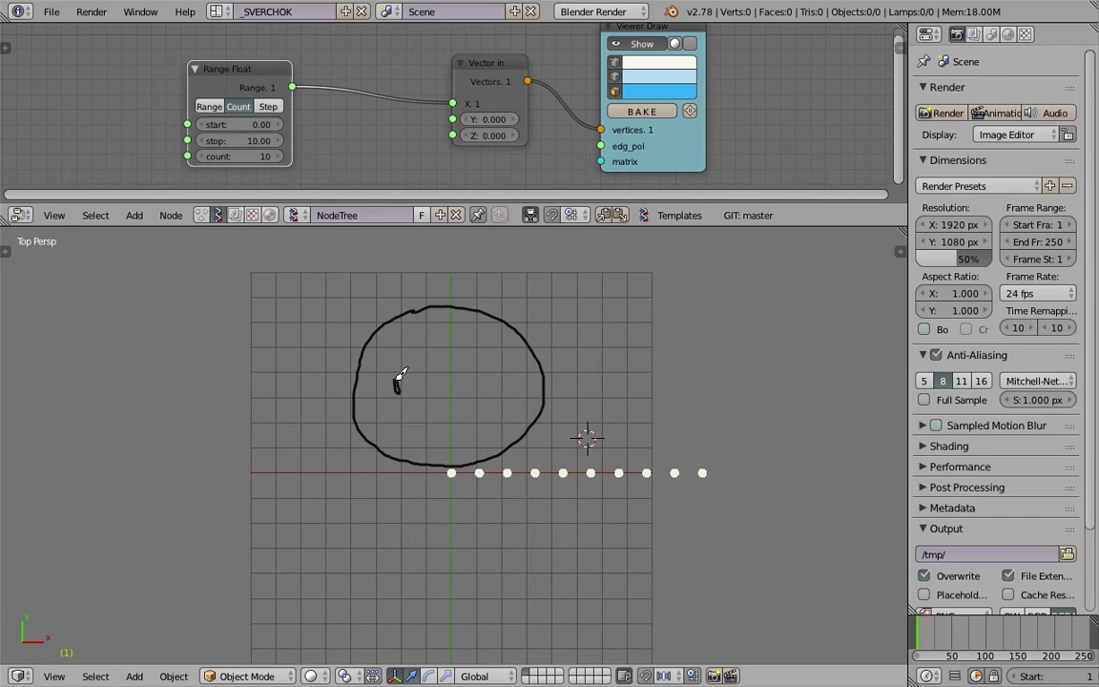
{"action": "left_click_drag", "start_coordinate": [489, 372], "coordinate": [485, 377]}
{"action": "mouse_move", "coordinate": [388, 425]}
{"action": "left_mouse_down"}
{"action": "mouse_move", "coordinate": [442, 432]}
{"action": "mouse_move", "coordinate": [487, 417]}
{"action": "mouse_move", "coordinate": [434, 443]}
{"action": "mouse_move", "coordinate": [391, 425]}
{"action": "mouse_move", "coordinate": [405, 440]}
{"action": "left_mouse_up"}
{"action": "left_click_drag", "start_coordinate": [432, 438], "coordinate": [434, 443]}
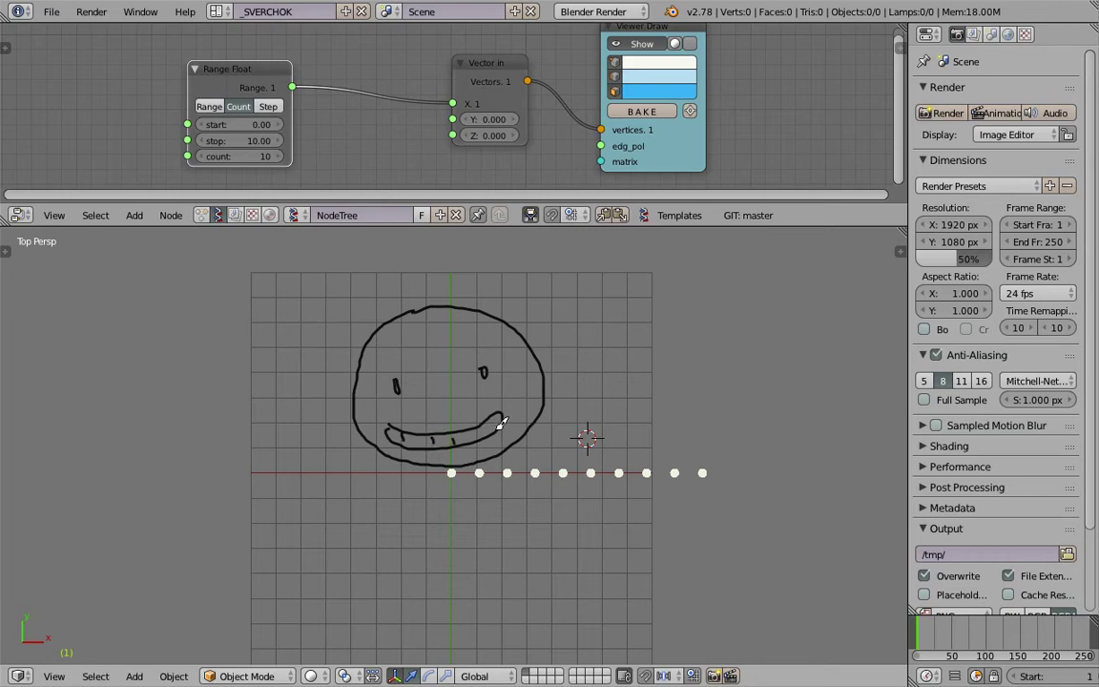
{"action": "mouse_move", "coordinate": [379, 610]}
{"action": "left_mouse_down"}
{"action": "mouse_move", "coordinate": [398, 525]}
{"action": "mouse_move", "coordinate": [432, 486]}
{"action": "mouse_move", "coordinate": [503, 503]}
{"action": "mouse_move", "coordinate": [557, 594]}
{"action": "left_mouse_up"}
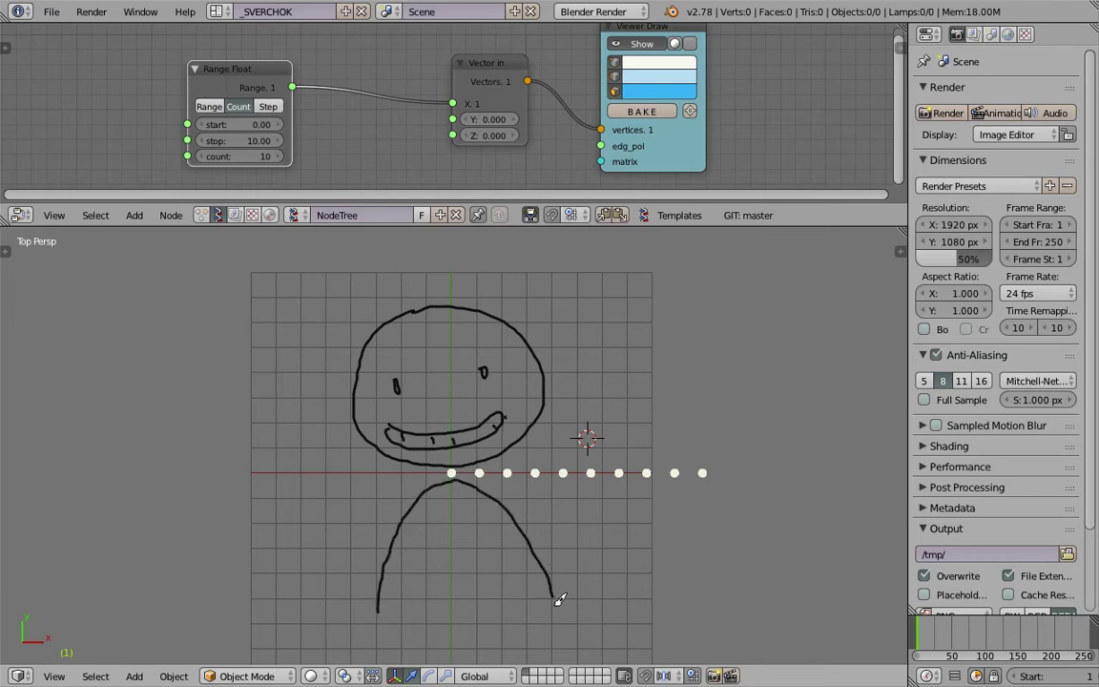
{"action": "scroll", "coordinate": [539, 477], "scroll_direction": "up", "scroll_amount": 2}
{"action": "scroll", "coordinate": [428, 491], "scroll_direction": "down", "scroll_amount": 2}
{"action": "left_click", "coordinate": [389, 530]}
{"action": "scroll", "coordinate": [334, 534], "scroll_direction": "up", "scroll_amount": 1}
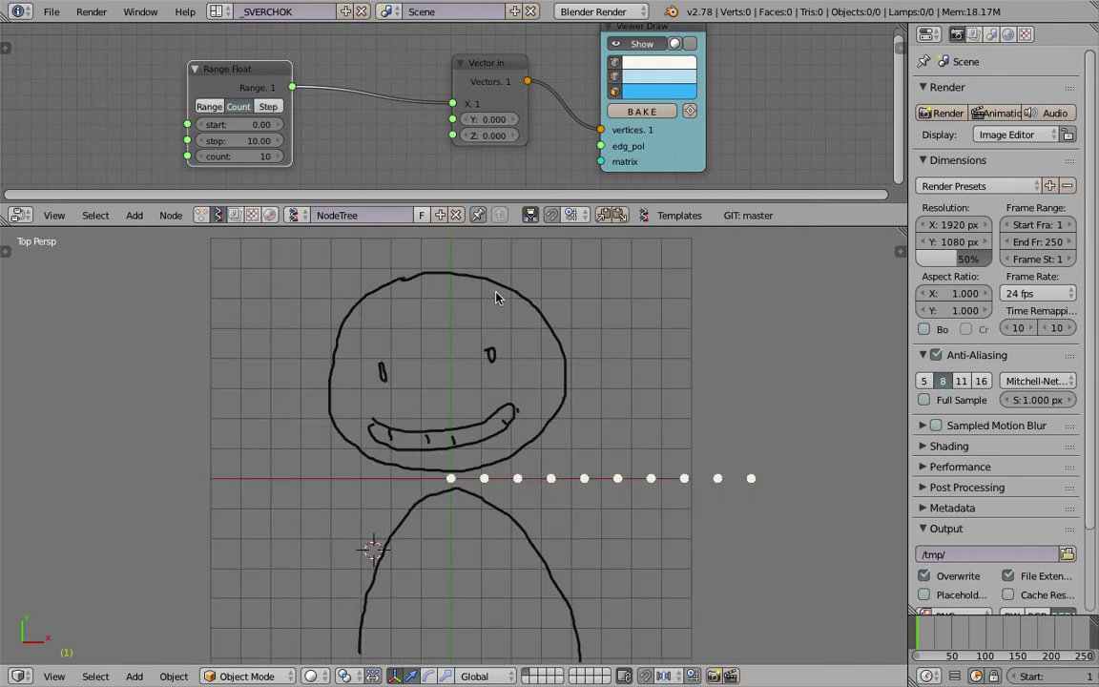
- Move the Range Float, Vector in and Viewer Draw nodes closer together in a slightly taller node editor and save over the file
{"action": "left_click_drag", "start_coordinate": [531, 223], "coordinate": [532, 251]}
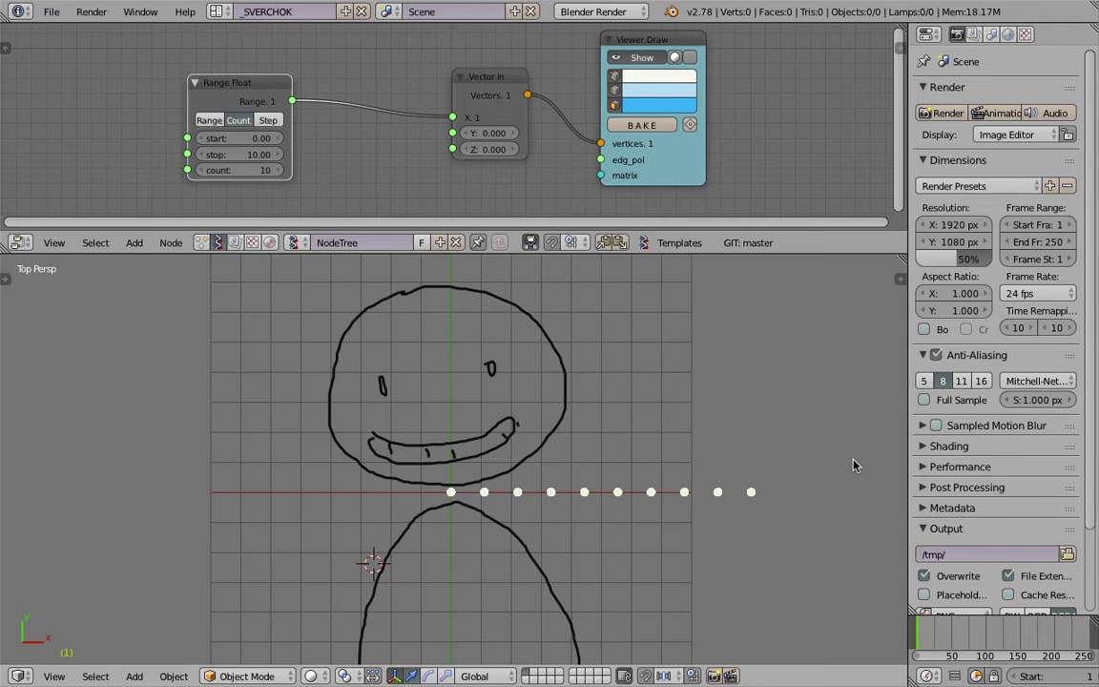
{"action": "scroll", "coordinate": [497, 211], "scroll_direction": "down", "scroll_amount": 1}
{"action": "middle_click_drag", "start_coordinate": [497, 211], "coordinate": [514, 207]}
{"action": "scroll", "coordinate": [464, 155], "scroll_direction": "up", "scroll_amount": 1}
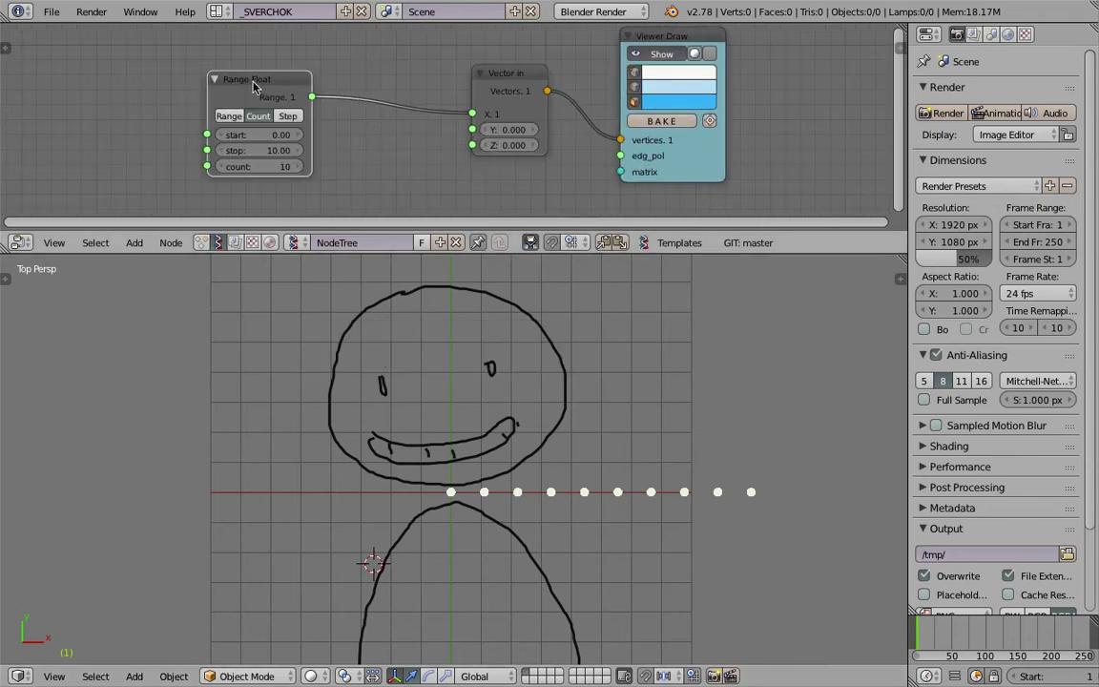
{"action": "left_click_drag", "start_coordinate": [254, 81], "coordinate": [334, 63]}
{"action": "left_click_drag", "start_coordinate": [501, 82], "coordinate": [494, 76]}
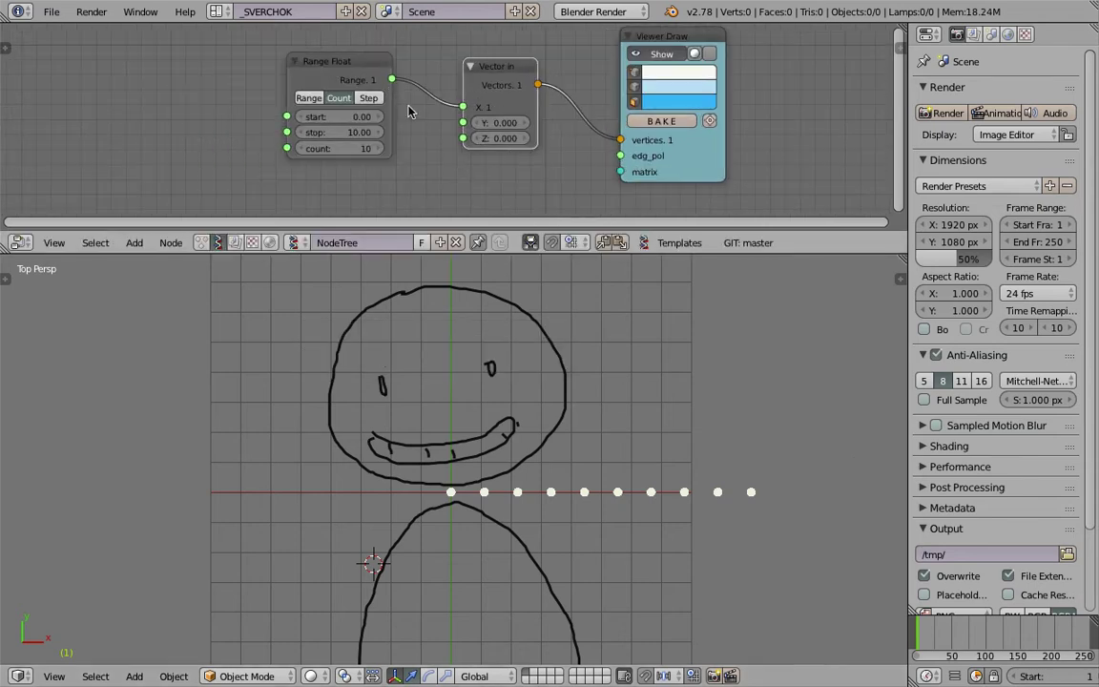
{"action": "left_click_drag", "start_coordinate": [641, 52], "coordinate": [616, 52]}
{"action": "key", "text": "ctrl+s"}
{"action": "left_click", "coordinate": [528, 500]}
- Set the Range Float node's start to -10 and its count to 11
{"action": "scroll", "coordinate": [359, 119], "scroll_direction": "up", "scroll_amount": 2}
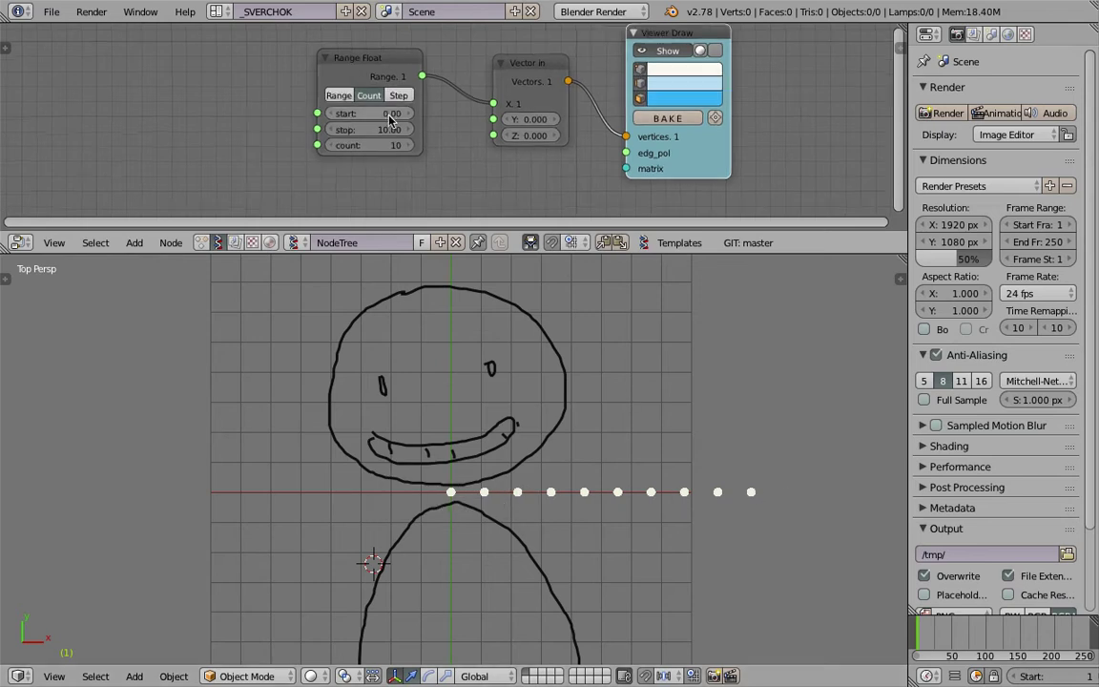
{"action": "left_click", "coordinate": [356, 114]}
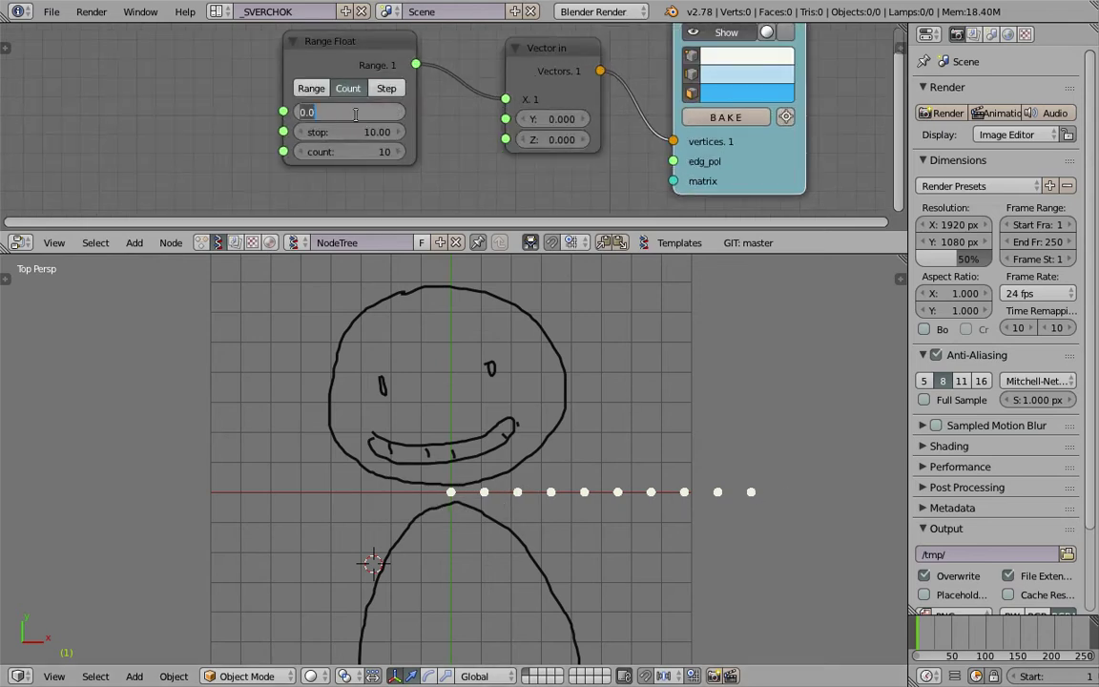
{"action": "type", "text": "-10"}
{"action": "key", "text": "Return"}
{"action": "scroll", "coordinate": [489, 479], "scroll_direction": "down", "scroll_amount": 3}
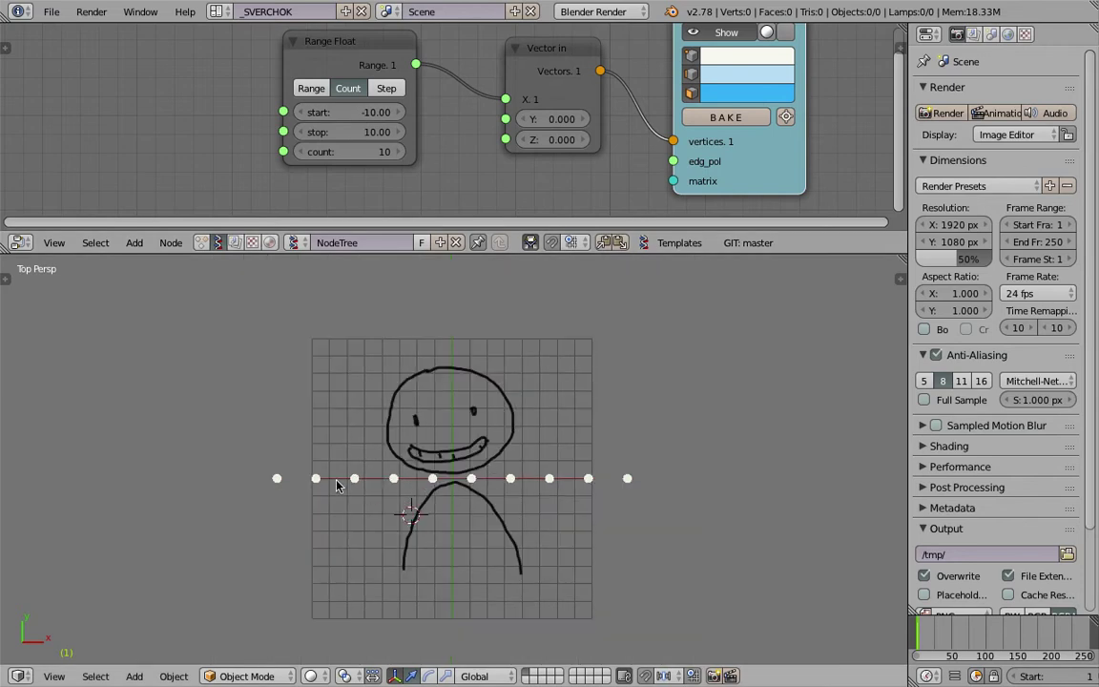
{"action": "scroll", "coordinate": [517, 486], "scroll_direction": "up", "scroll_amount": 2}
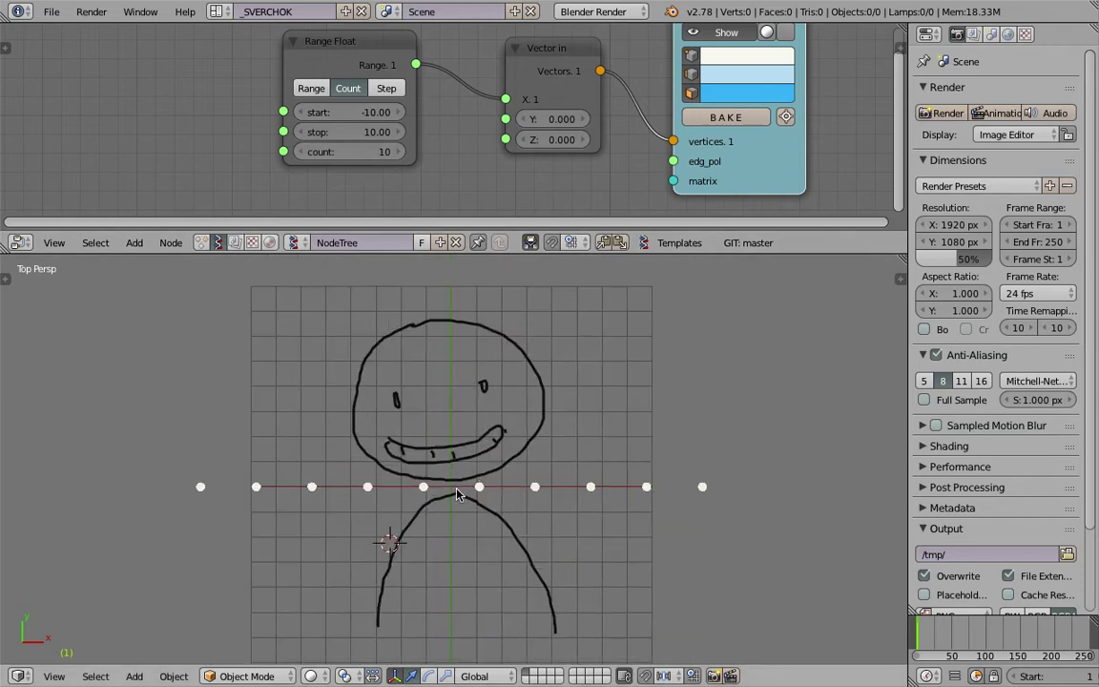
{"action": "scroll", "coordinate": [361, 154], "scroll_direction": "up", "scroll_amount": 1, "text": "ctrl"}
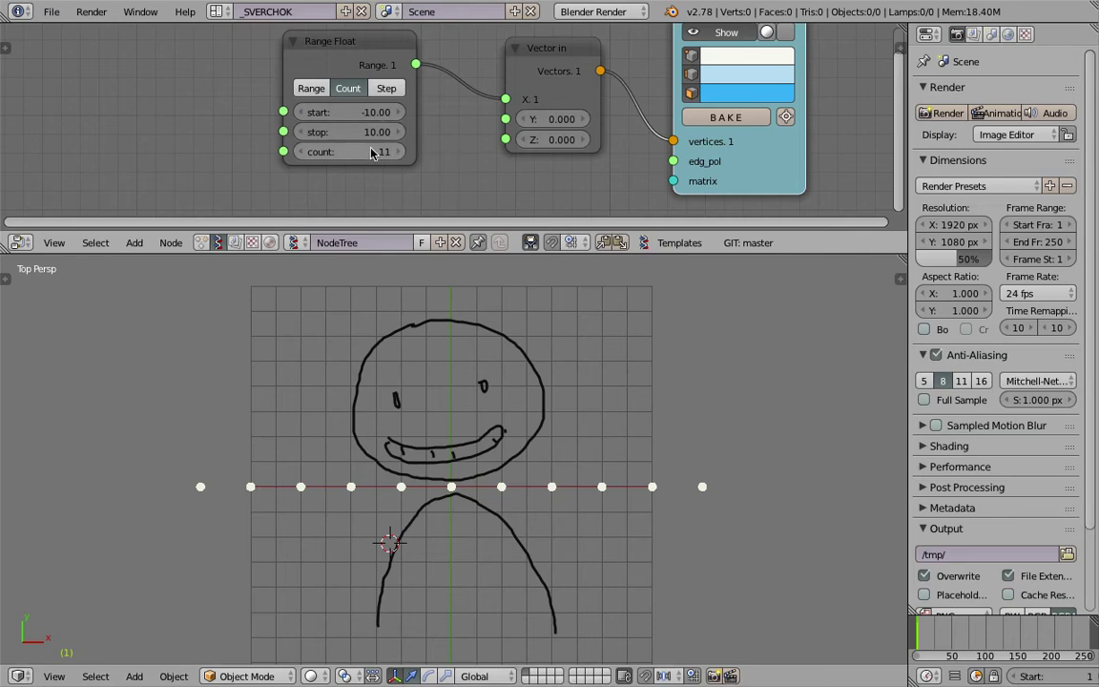
- Save the updated point range over the current file
{"action": "scroll", "coordinate": [348, 156], "scroll_direction": "up", "scroll_amount": 1}
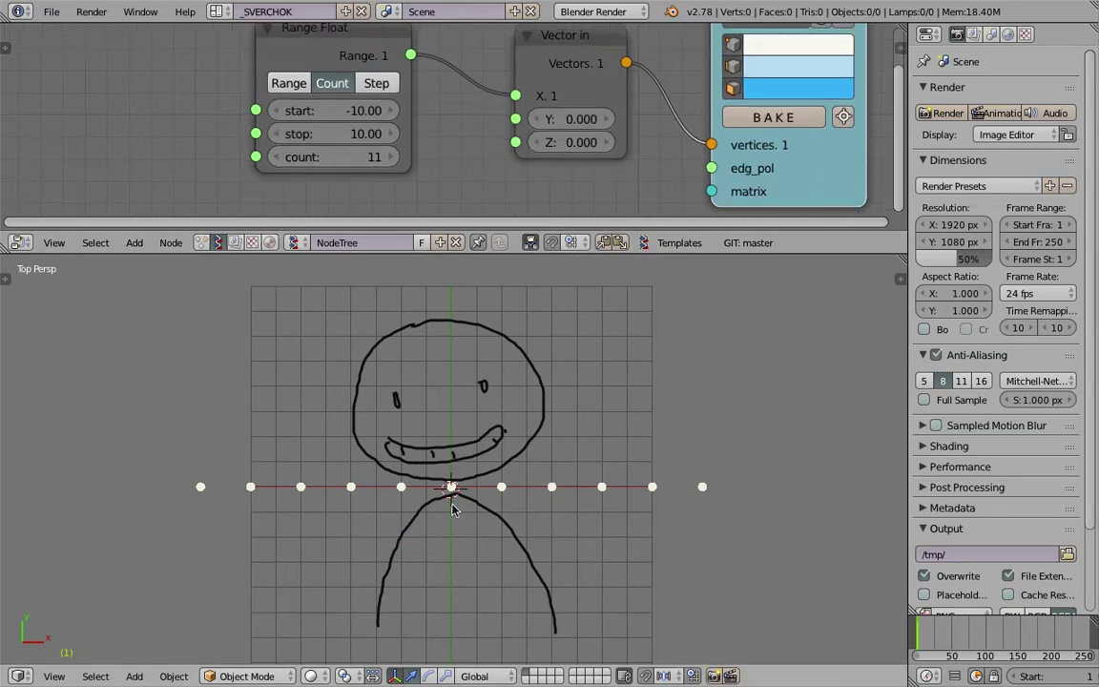
{"action": "scroll", "coordinate": [454, 488], "scroll_direction": "down", "scroll_amount": 2}
{"action": "key", "text": "ctrl+s"}
{"action": "left_click", "coordinate": [476, 484]}
{"action": "scroll", "coordinate": [370, 133], "scroll_direction": "down", "scroll_amount": 1}
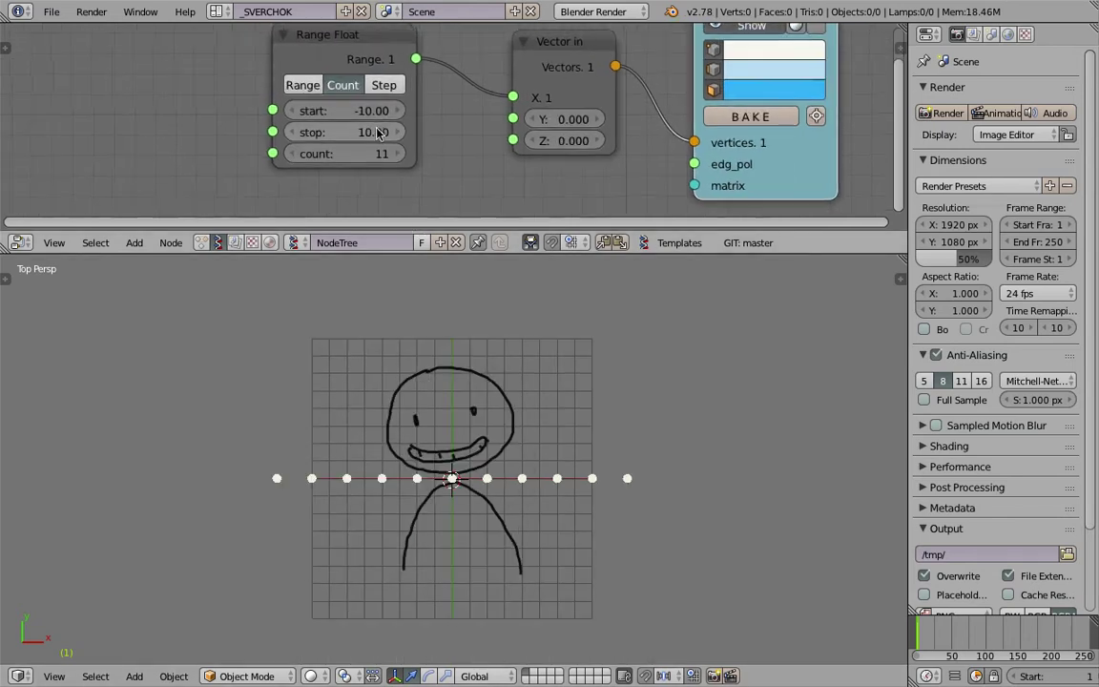
- Enlarge the node editor and spread the Range Float and Viewer Draw nodes away from Vector in
{"action": "left_click_drag", "start_coordinate": [461, 254], "coordinate": [461, 288]}
{"action": "scroll", "coordinate": [438, 187], "scroll_direction": "down", "scroll_amount": 1}
{"action": "left_click_drag", "start_coordinate": [367, 86], "coordinate": [339, 60]}
{"action": "middle_click_drag", "start_coordinate": [726, 96], "coordinate": [728, 113]}
{"action": "left_click_drag", "start_coordinate": [695, 57], "coordinate": [735, 53]}
{"action": "mouse_move", "coordinate": [435, 100]}
{"action": "middle_mouse_down"}
{"action": "mouse_move", "coordinate": [403, 155]}
{"action": "mouse_move", "coordinate": [410, 161]}
{"action": "middle_mouse_up"}
{"action": "left_click", "coordinate": [365, 84]}
{"action": "left_click_drag", "start_coordinate": [349, 101], "coordinate": [290, 109]}
{"action": "scroll", "coordinate": [530, 192], "scroll_direction": "up", "scroll_amount": 1}
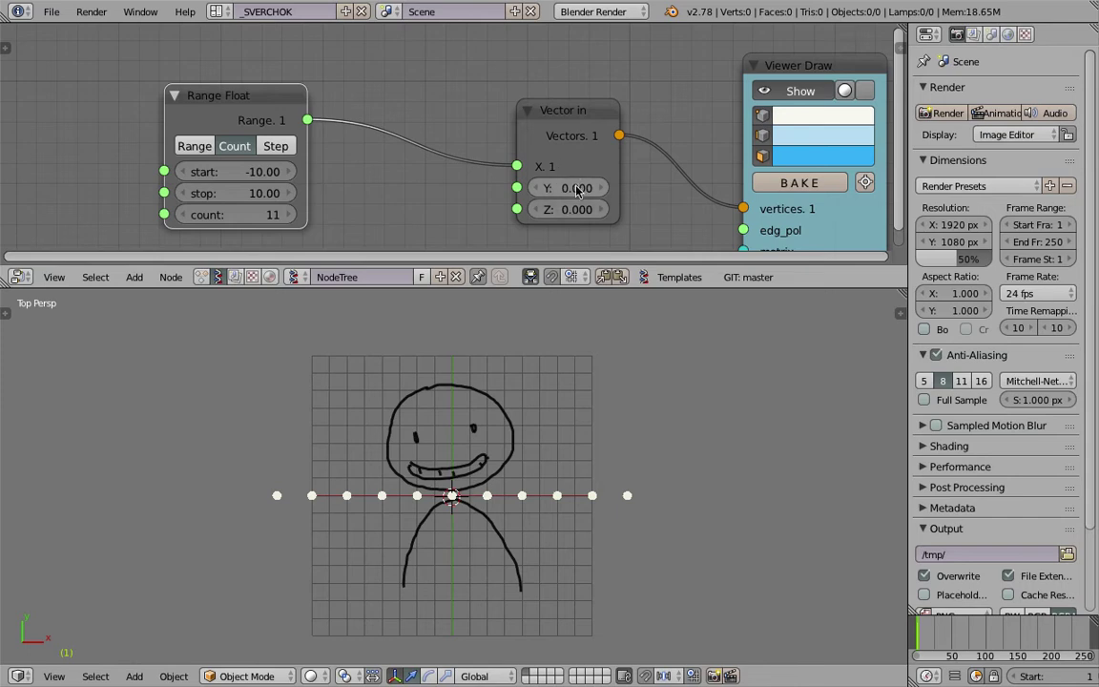
- Move Vector in closer to Range Float and Viewer Draw farther away, saving over the current file
{"action": "left_click_drag", "start_coordinate": [574, 118], "coordinate": [535, 116]}
{"action": "key", "text": "ctrl+s"}
{"action": "left_click", "coordinate": [535, 115]}
{"action": "middle_click_drag", "start_coordinate": [527, 108], "coordinate": [415, 97]}
{"action": "scroll", "coordinate": [615, 59], "scroll_direction": "down", "scroll_amount": 1}
{"action": "left_click_drag", "start_coordinate": [615, 64], "coordinate": [676, 59]}
{"action": "middle_click_drag", "start_coordinate": [615, 93], "coordinate": [598, 85]}
{"action": "key", "text": "ctrl+s"}
- Add a UV Connection node on the link between Vector in and Viewer Draw
{"action": "key", "text": "shift+a"}
{"action": "left_click", "coordinate": [554, 86]}
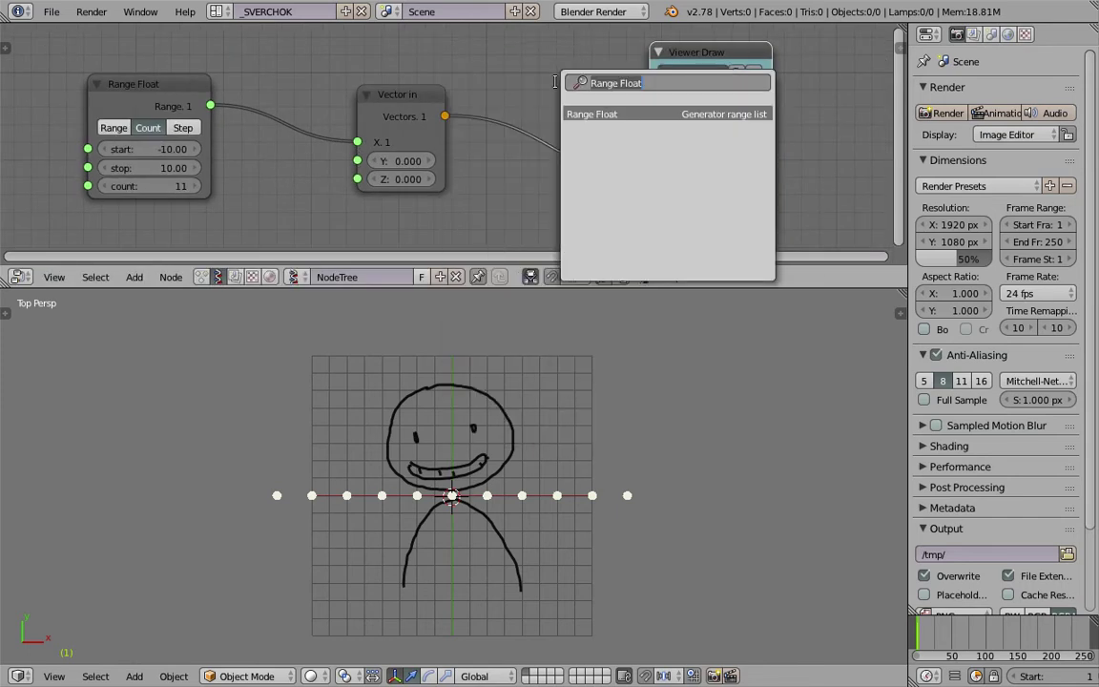
{"action": "type", "text": "uv"}
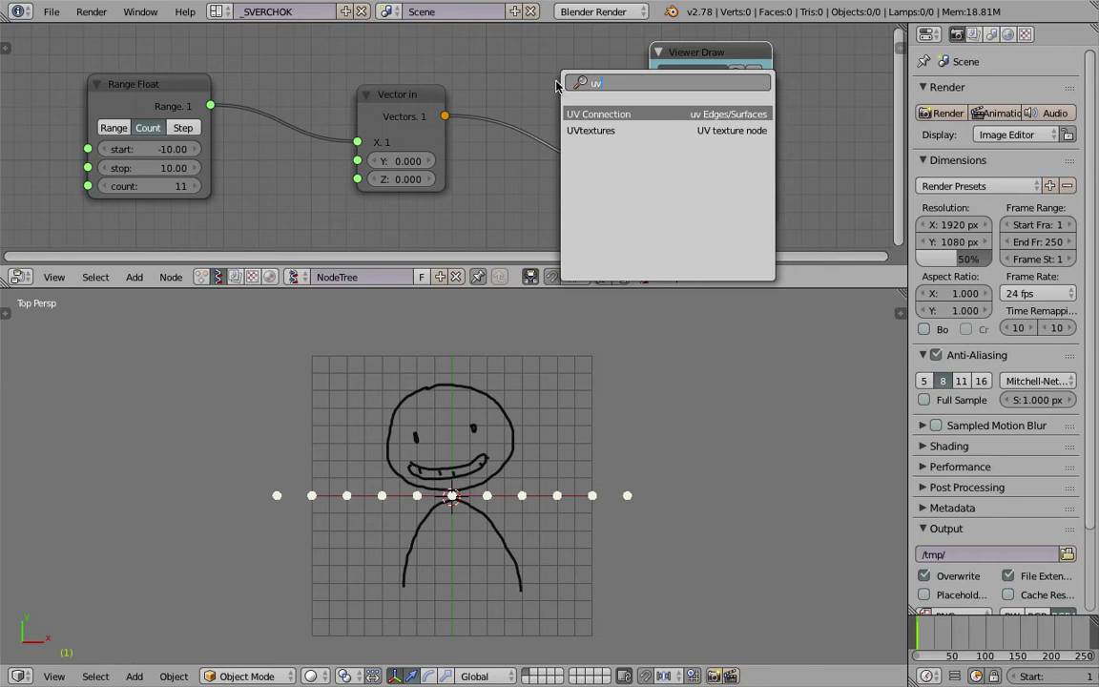
{"action": "key", "text": "Return"}
{"action": "left_click", "coordinate": [519, 84]}
- Link UV Connection's data output to Viewer Draw's edg_pol input and set the connection type to Edges
{"action": "left_click_drag", "start_coordinate": [651, 115], "coordinate": [722, 193]}
{"action": "left_click", "coordinate": [473, 513]}
{"action": "middle_click_drag", "start_coordinate": [686, 195], "coordinate": [685, 206]}
{"action": "left_click", "coordinate": [630, 200]}
{"action": "middle_click_drag", "start_coordinate": [557, 193], "coordinate": [512, 143]}
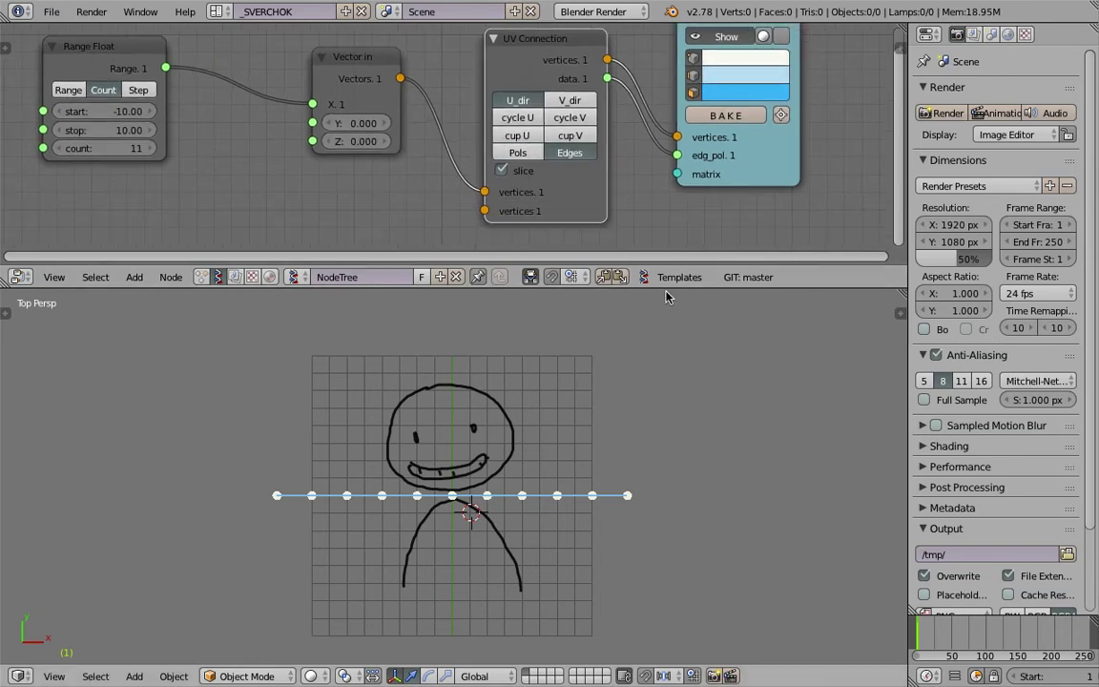
- Enlarge the node editor and move Viewer Draw up to free space beneath it
{"action": "left_click_drag", "start_coordinate": [740, 287], "coordinate": [637, 416]}
{"action": "middle_click_drag", "start_coordinate": [635, 332], "coordinate": [604, 334]}
{"action": "left_click_drag", "start_coordinate": [734, 215], "coordinate": [780, 177]}
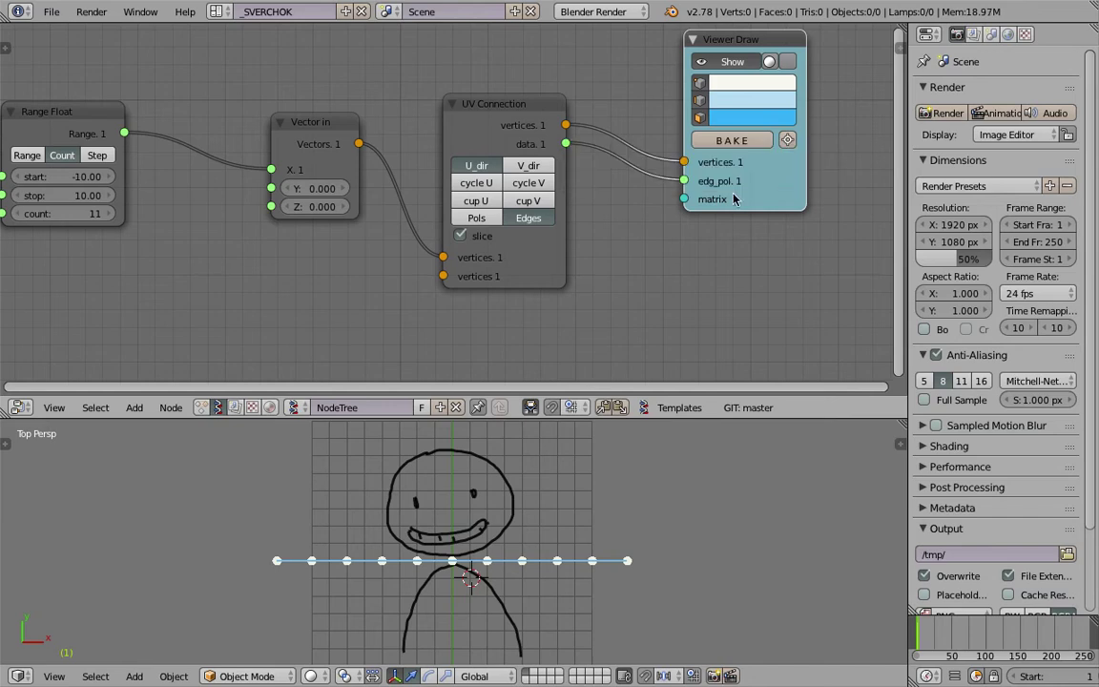
- Add a Skin Mesher mk1b node below Viewer Draw
{"action": "middle_click_drag", "start_coordinate": [709, 236], "coordinate": [655, 201]}
{"action": "key", "text": "alt+space"}
{"action": "type", "text": "Skin"}
{"action": "key", "text": "Down"}
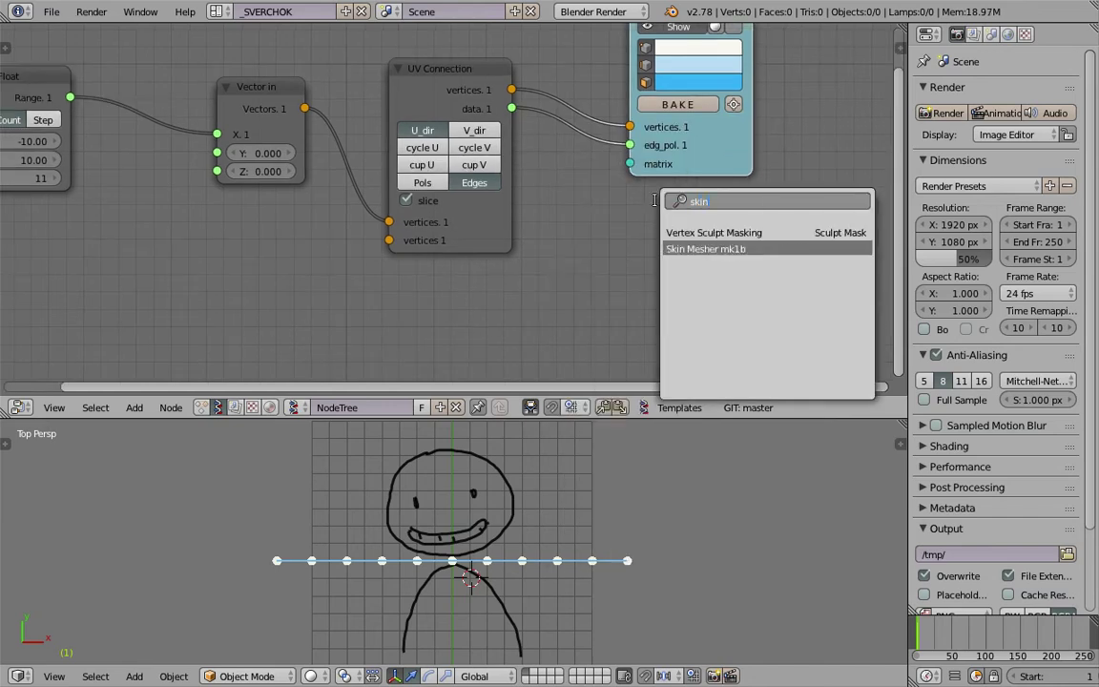
{"action": "key", "text": "Return"}
{"action": "left_click", "coordinate": [647, 201]}
- Link UV Connection's vertices and data outputs to the Skin Mesher's vertices and edges inputs
{"action": "scroll", "coordinate": [647, 200], "scroll_direction": "down", "scroll_amount": 1}
{"action": "left_click_drag", "start_coordinate": [498, 113], "coordinate": [600, 302]}
{"action": "left_click_drag", "start_coordinate": [498, 126], "coordinate": [601, 315]}
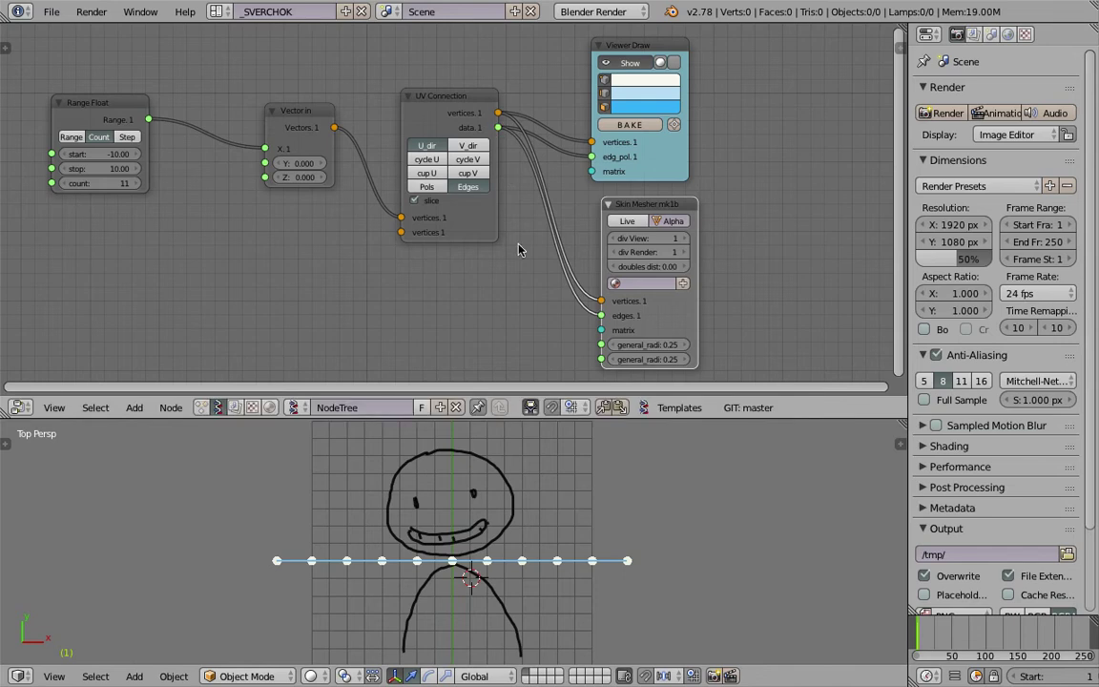
- Set the Skin Mesher's general radius to 1 and toggle its Live option
{"action": "left_click", "coordinate": [641, 345]}
{"action": "type", "text": "1"}
{"action": "key", "text": "Return"}
{"action": "left_click", "coordinate": [620, 222]}
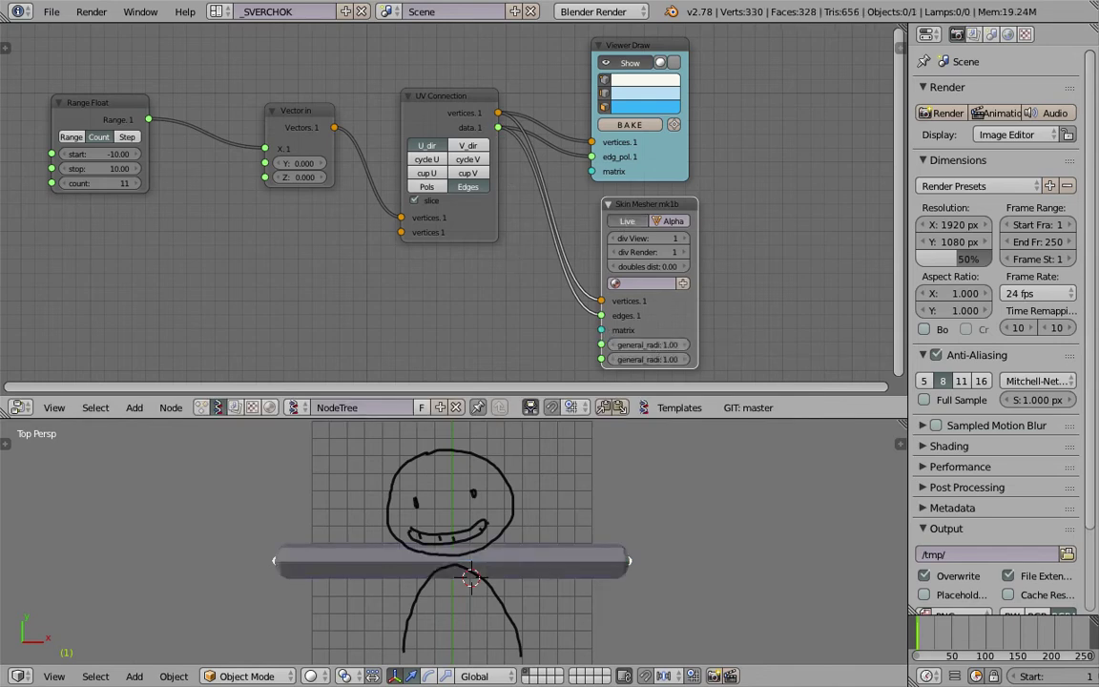
- Set the Skin Mesher's general radius to 0.5 and save the file
{"action": "left_click", "coordinate": [651, 344]}
{"action": "type", "text": ".5"}
{"action": "key", "text": "Return"}
{"action": "key", "text": "ctrl+s"}
{"action": "left_click", "coordinate": [522, 468]}
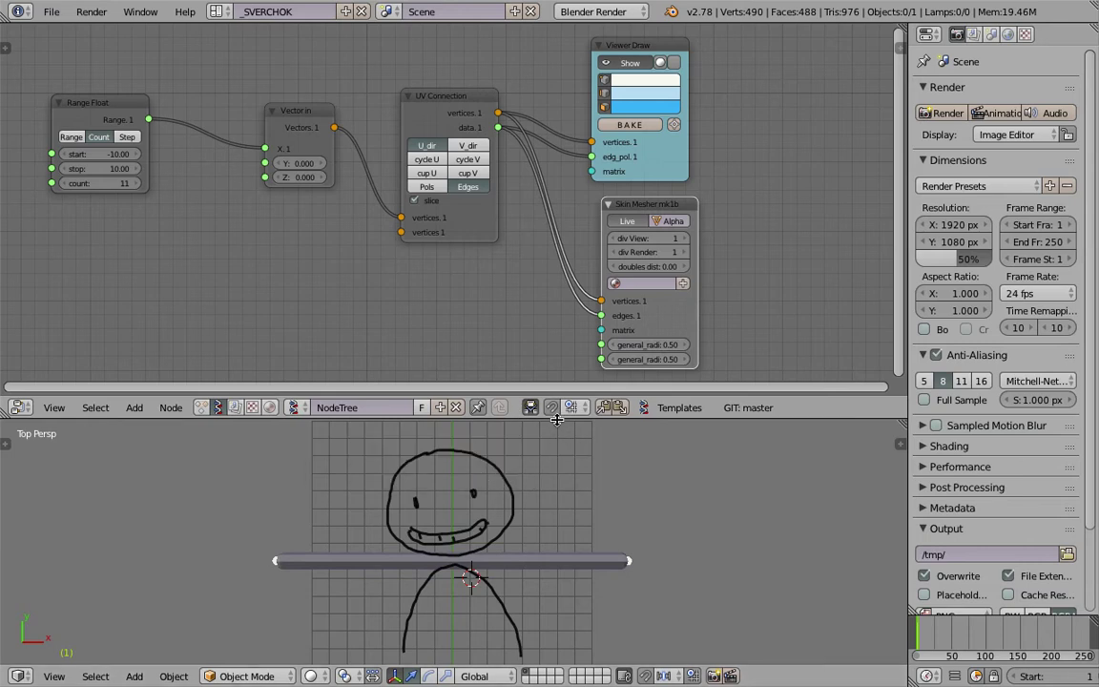
- Enlarge the 3D view, sketch a spine and four horizontal ribs on the figure's body, and save over the current file
{"action": "left_click_drag", "start_coordinate": [502, 419], "coordinate": [503, 380]}
{"action": "left_click_drag", "start_coordinate": [418, 567], "coordinate": [488, 568]}
{"action": "left_click_drag", "start_coordinate": [411, 599], "coordinate": [502, 597]}
{"action": "left_click_drag", "start_coordinate": [418, 606], "coordinate": [509, 599]}
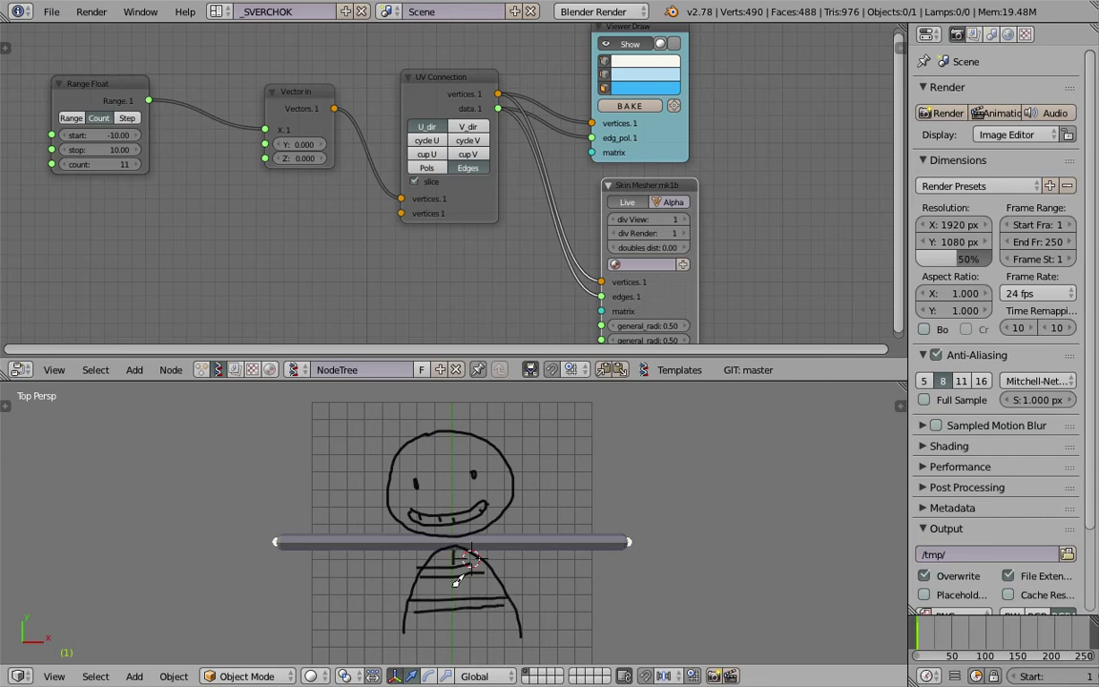
{"action": "key", "text": "ctrl+s"}
{"action": "key", "text": "Return"}
- Sketch an ear on each side of the figure's head and save over the current file
{"action": "scroll", "coordinate": [414, 464], "scroll_direction": "up", "scroll_amount": 2}
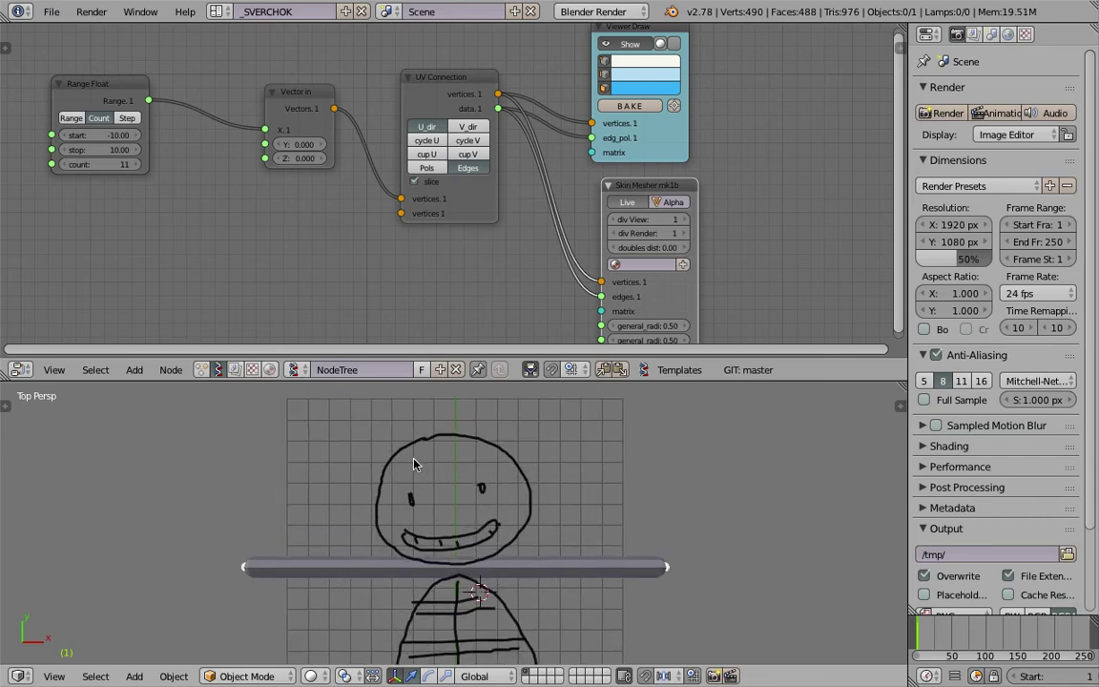
{"action": "mouse_move", "coordinate": [384, 472]}
{"action": "left_mouse_down"}
{"action": "mouse_move", "coordinate": [395, 429]}
{"action": "mouse_move", "coordinate": [402, 449]}
{"action": "left_mouse_up"}
{"action": "mouse_move", "coordinate": [496, 450]}
{"action": "left_mouse_down"}
{"action": "mouse_move", "coordinate": [513, 426]}
{"action": "mouse_move", "coordinate": [523, 454]}
{"action": "left_mouse_up"}
{"action": "key", "text": "ctrl+s"}
{"action": "key", "text": "Return"}
{"action": "scroll", "coordinate": [631, 425], "scroll_direction": "down", "scroll_amount": 2}
{"action": "scroll", "coordinate": [630, 427], "scroll_direction": "up", "scroll_amount": 1}
{"action": "key", "text": "ctrl+s"}
{"action": "left_click", "coordinate": [630, 433]}
- Save the file and toggle the Skin Mesher's Live option
{"action": "middle_click_drag", "start_coordinate": [527, 276], "coordinate": [549, 259]}
{"action": "key", "text": "ctrl+s"}
{"action": "left_click", "coordinate": [534, 251]}
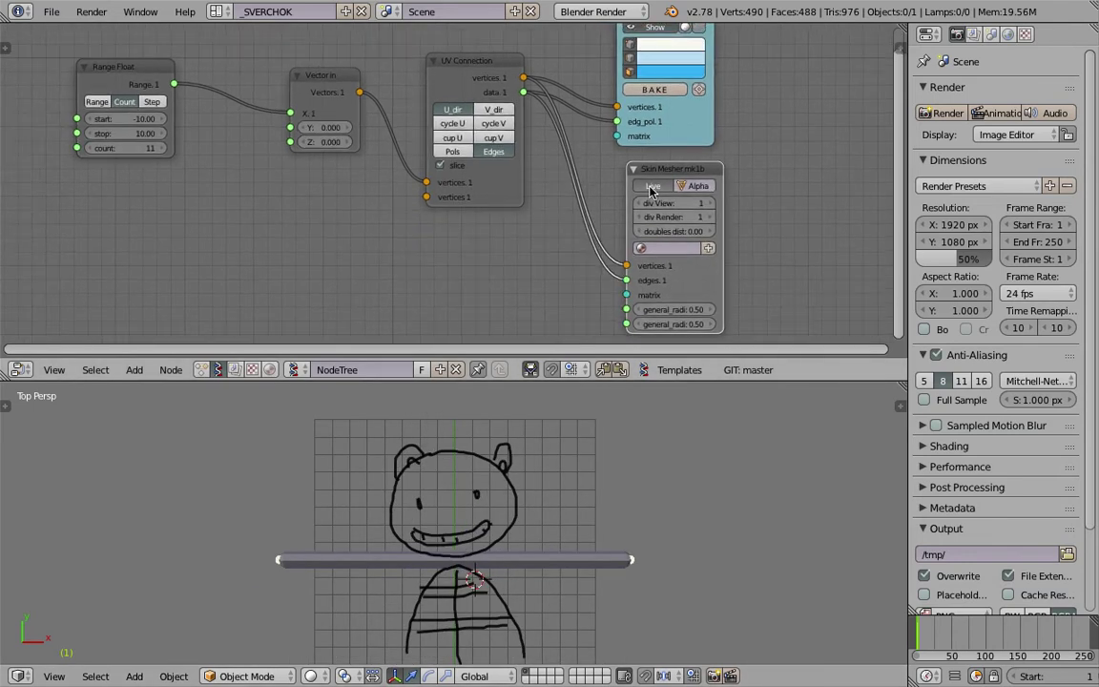
{"action": "left_click", "coordinate": [646, 188]}
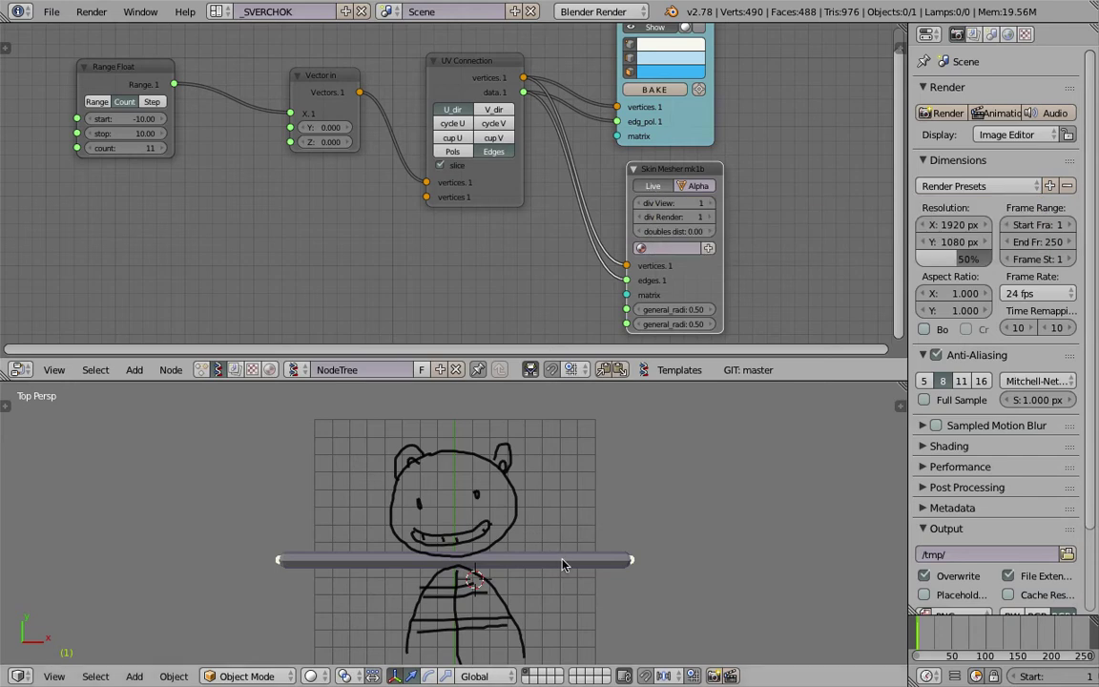
- Move the generated skin mesh to layer 2 and save over the current file
{"action": "right_click", "coordinate": [556, 567]}
{"action": "key", "text": "m"}
{"action": "key", "text": "2"}
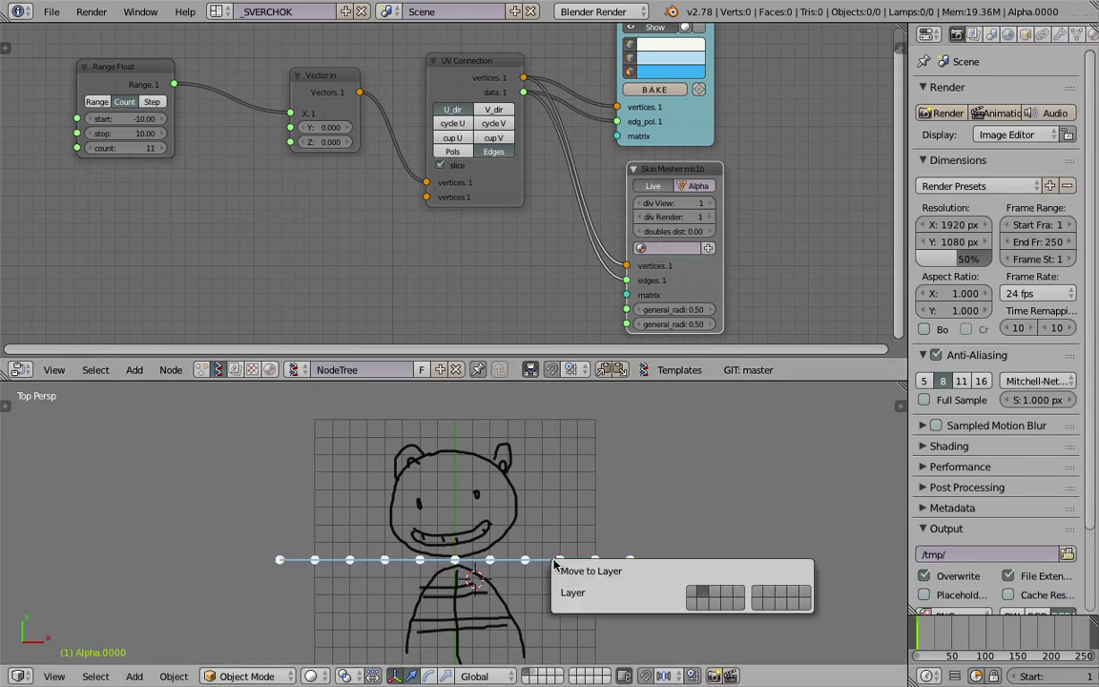
{"action": "left_click", "coordinate": [577, 515]}
{"action": "key", "text": "ctrl+s"}
{"action": "left_click", "coordinate": [577, 515]}
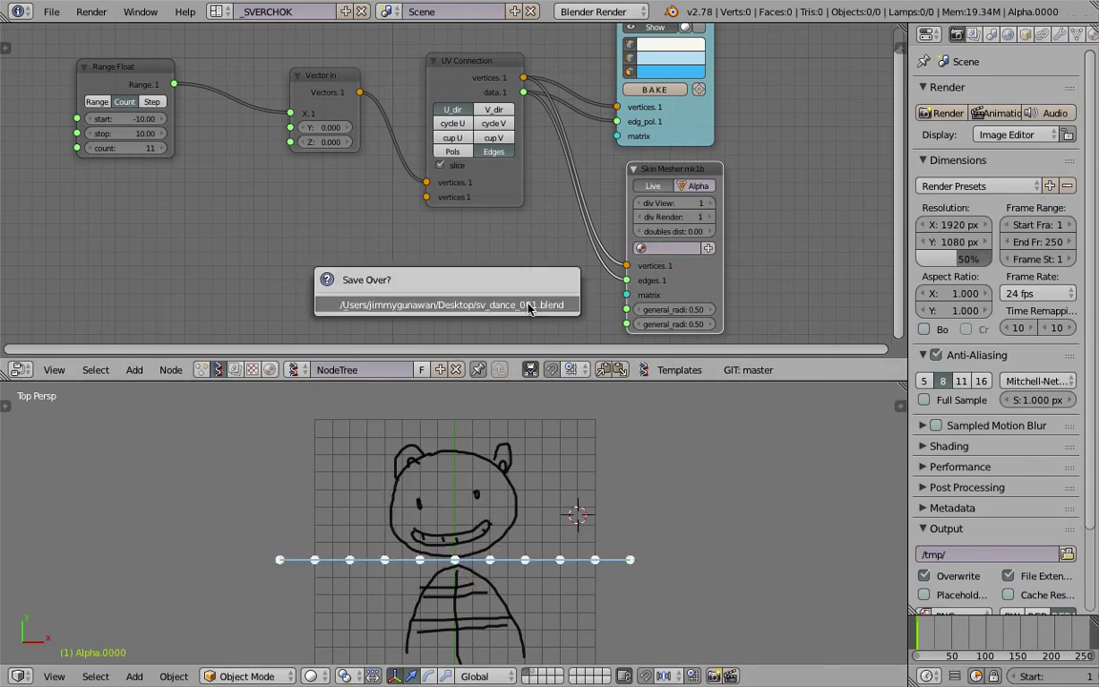
- Set the Vector in node's Y value to 1
{"action": "middle_click_drag", "start_coordinate": [476, 273], "coordinate": [509, 241]}
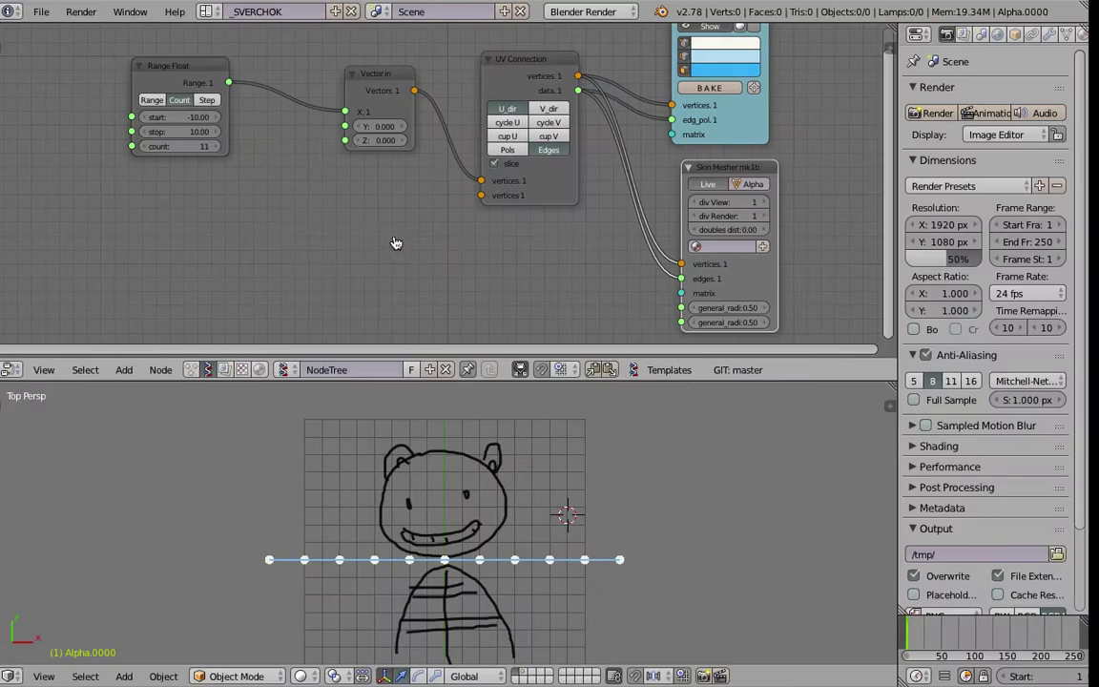
{"action": "middle_click_drag", "start_coordinate": [402, 215], "coordinate": [467, 237]}
{"action": "scroll", "coordinate": [429, 193], "scroll_direction": "up", "scroll_amount": 5}
{"action": "middle_click_drag", "start_coordinate": [463, 162], "coordinate": [479, 195]}
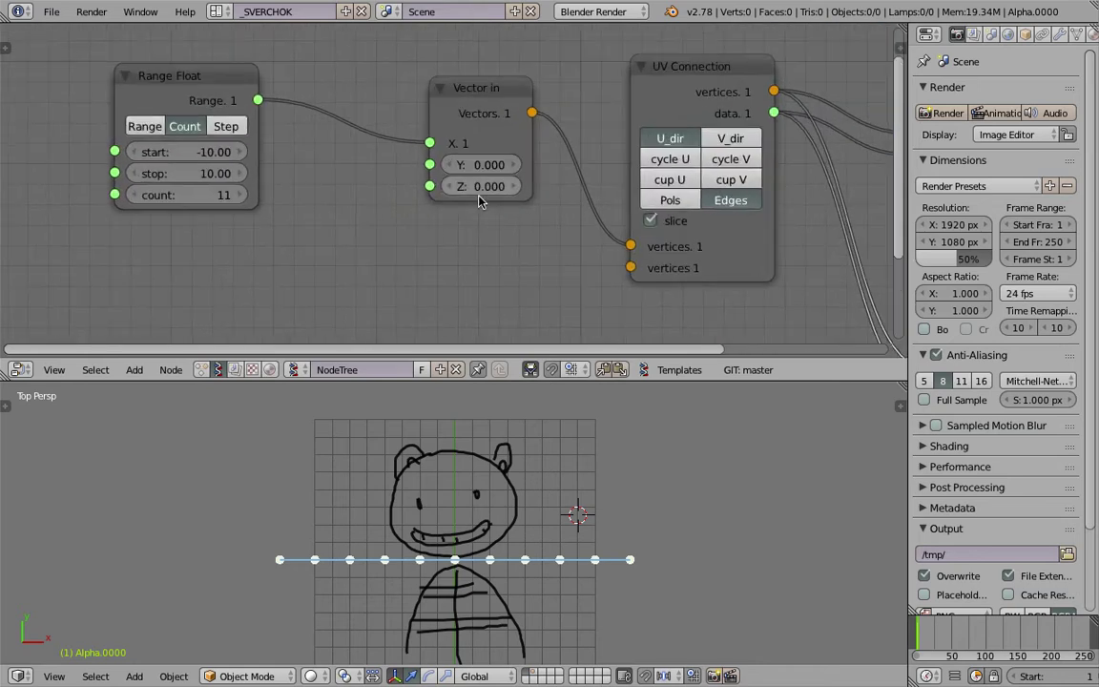
{"action": "left_click", "coordinate": [480, 165]}
{"action": "type", "text": "1"}
{"action": "key", "text": "Return"}
{"action": "middle_click_drag", "start_coordinate": [425, 236], "coordinate": [438, 230]}
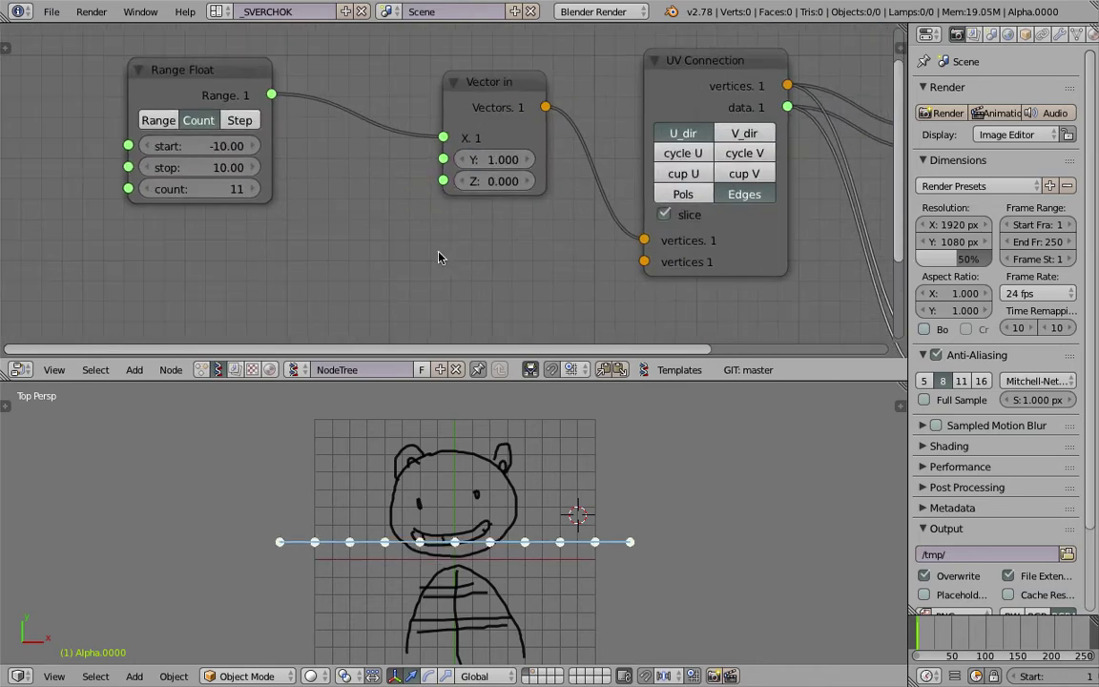
- Vary the Vector in node's Y value and return it to 1
{"action": "left_click_drag", "start_coordinate": [452, 155], "coordinate": [507, 154]}
{"action": "left_click", "coordinate": [479, 163]}
{"action": "type", "text": "1"}
{"action": "key", "text": "Return"}
{"action": "scroll", "coordinate": [494, 159], "scroll_direction": "up", "scroll_amount": 1}
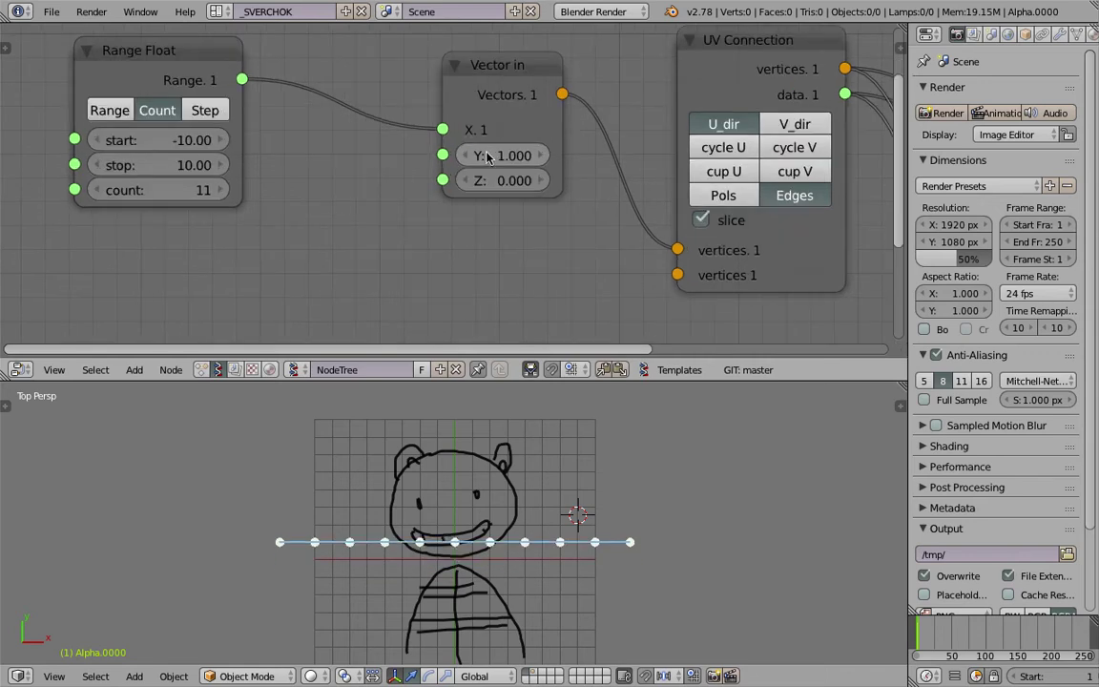
{"action": "mouse_move", "coordinate": [466, 226]}
{"action": "left_mouse_down"}
{"action": "mouse_move", "coordinate": [485, 245]}
{"action": "mouse_move", "coordinate": [517, 250]}
{"action": "left_mouse_up"}
{"action": "key", "text": "ctrl+z"}
{"action": "key", "text": "ctrl+z"}
{"action": "key", "text": "ctrl+z"}
{"action": "key", "text": "ctrl+z"}
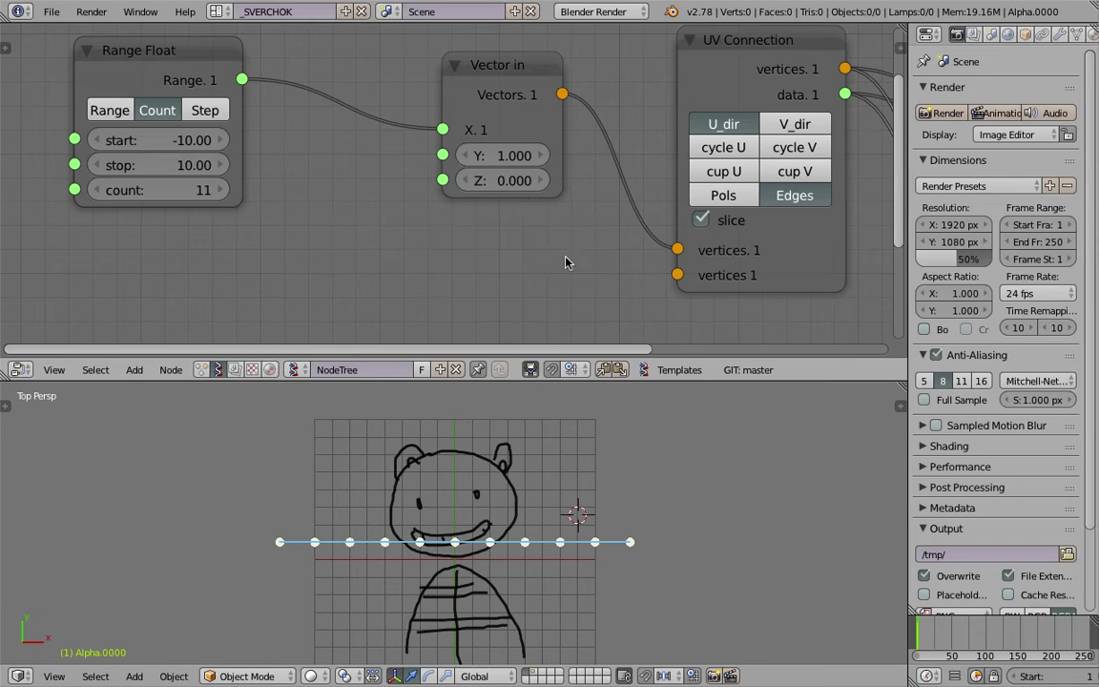
- Split a Text Editor off the 3D view and write "y = 1" in a new text block
{"action": "key", "text": "n"}
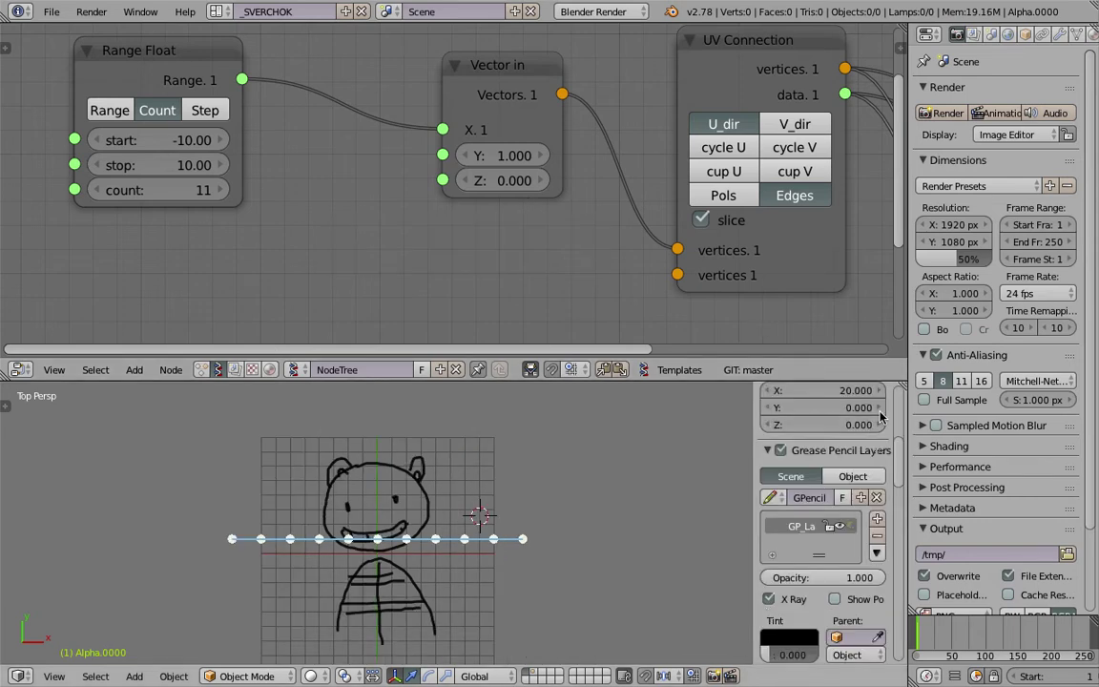
{"action": "left_click_drag", "start_coordinate": [893, 380], "coordinate": [620, 400]}
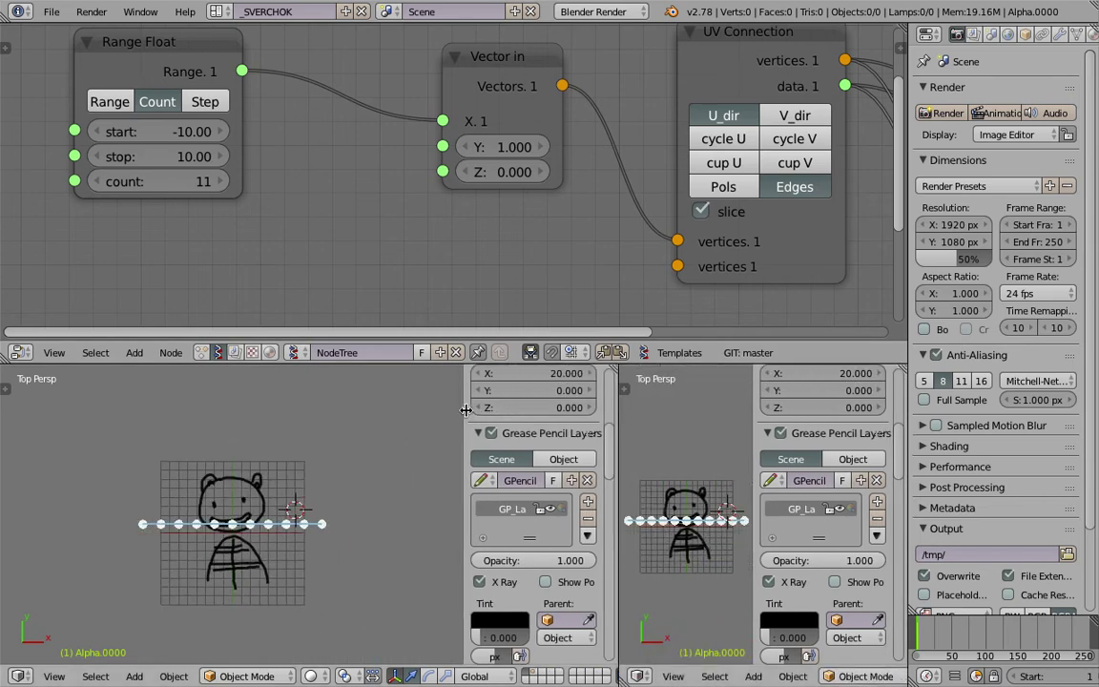
{"action": "key", "text": "n"}
{"action": "left_click", "coordinate": [631, 675]}
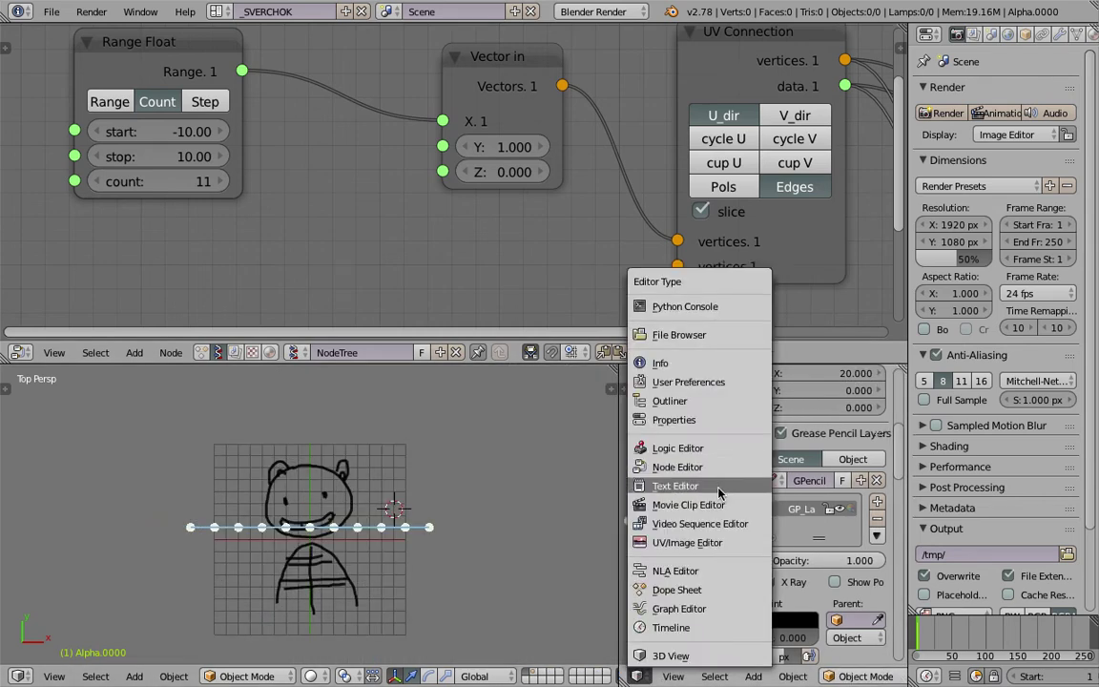
{"action": "left_click", "coordinate": [629, 444]}
{"action": "left_click", "coordinate": [847, 676]}
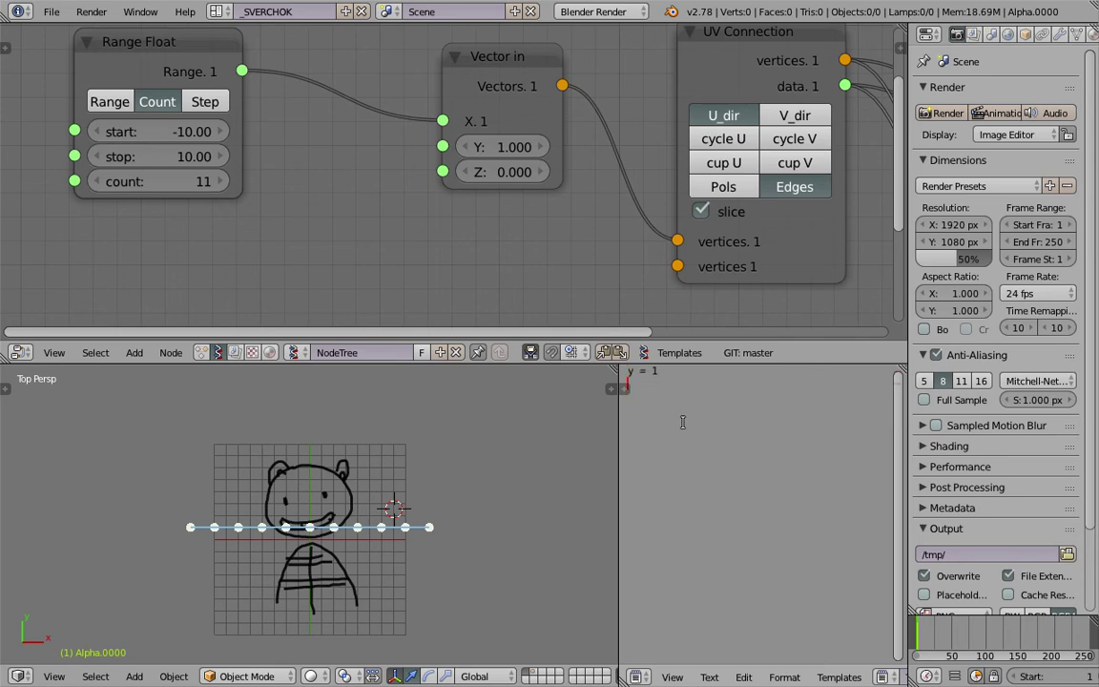
- Enlarge the Text Editor's font size and widen the editor against the 3D view
{"action": "key", "text": "ctrl+t"}
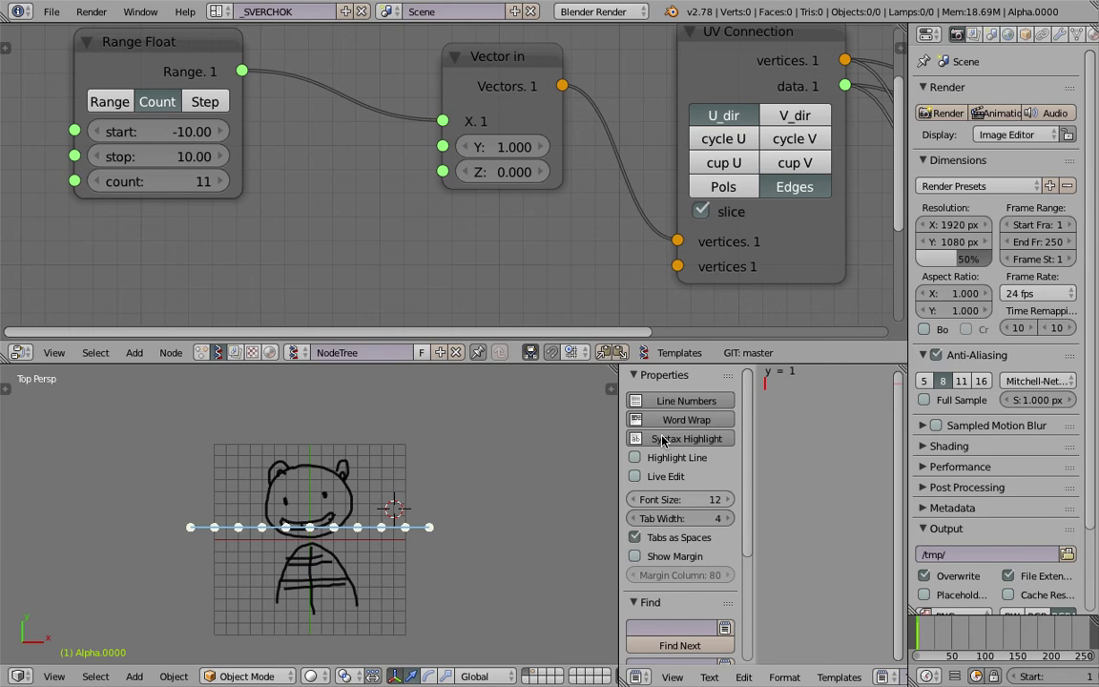
{"action": "left_click_drag", "start_coordinate": [682, 499], "coordinate": [744, 499]}
{"action": "left_click_drag", "start_coordinate": [754, 456], "coordinate": [533, 423]}
{"action": "mouse_move", "coordinate": [62, 5]}
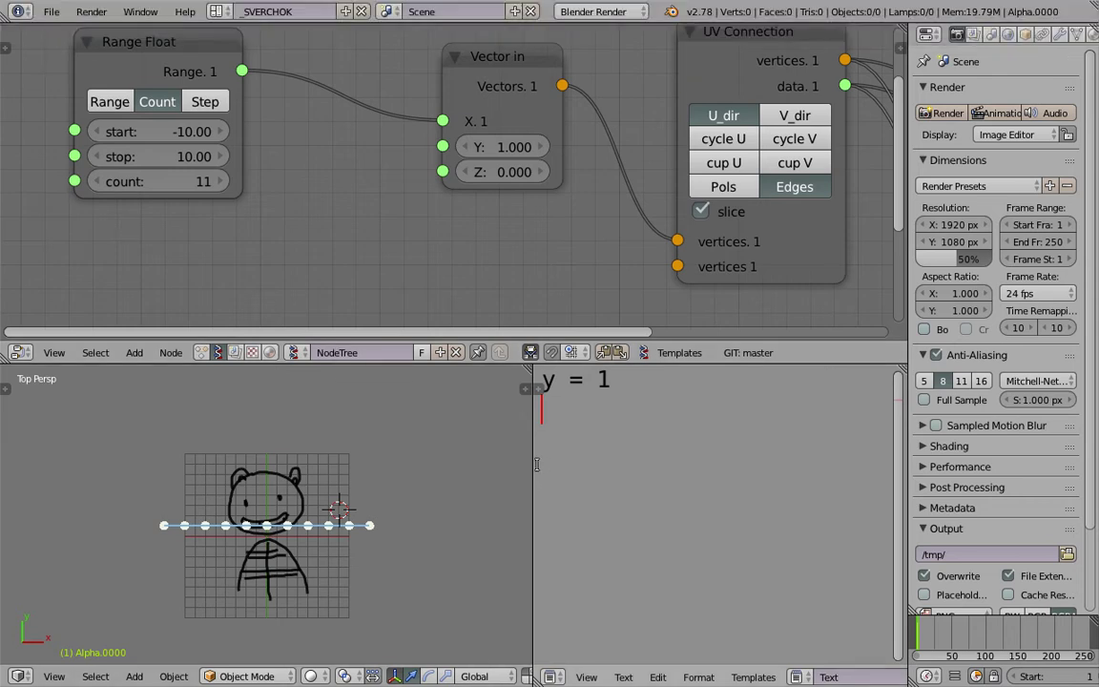
{"action": "left_click_drag", "start_coordinate": [532, 461], "coordinate": [551, 462]}
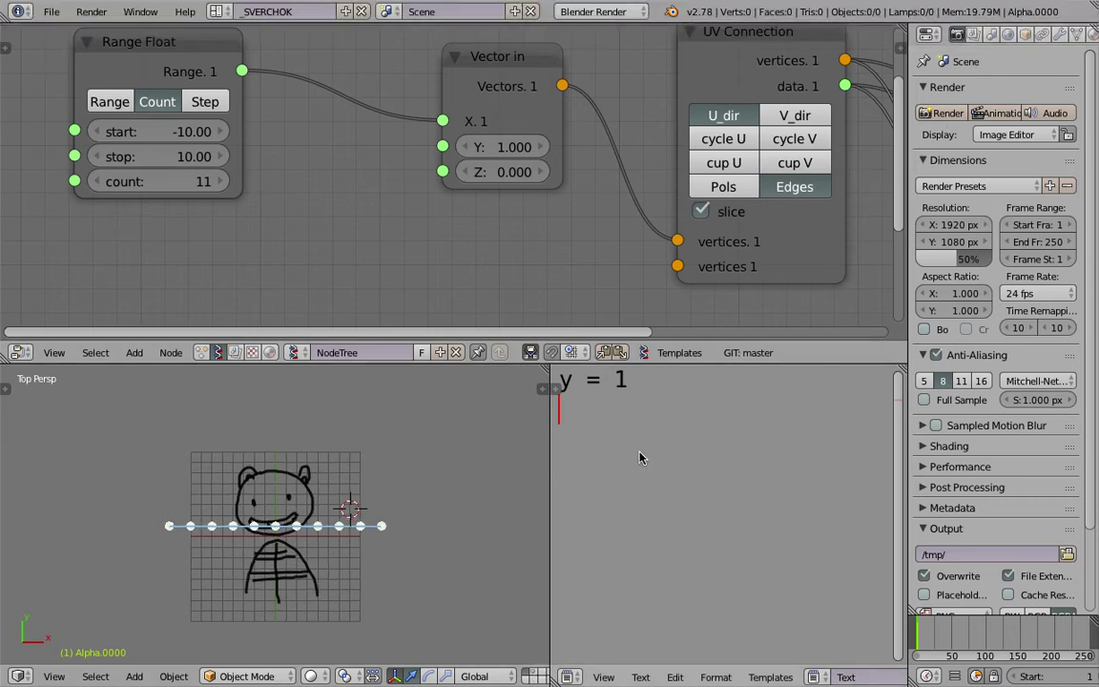
- Save the file with the equation text beside the enlarged figure view
{"action": "scroll", "coordinate": [427, 517], "scroll_direction": "up", "scroll_amount": 2}
{"action": "key", "text": "ctrl+s"}
{"action": "left_click", "coordinate": [416, 494]}
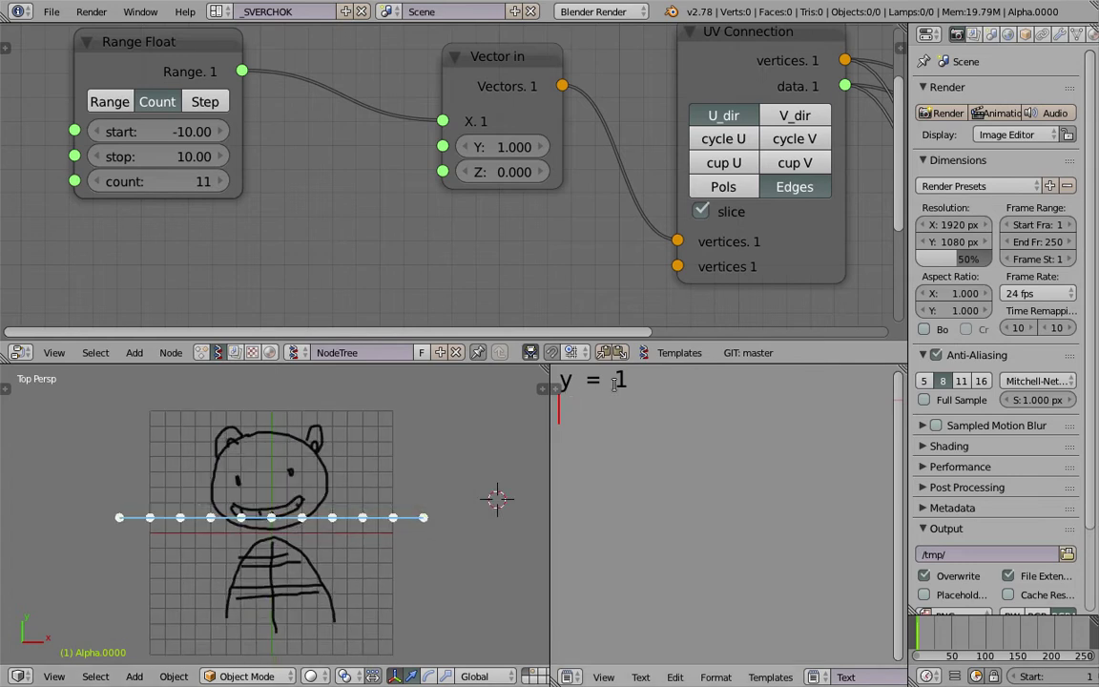
- Set the Vector in node's Y value to 2 and scrub it down to about -2.28
{"action": "mouse_move", "coordinate": [628, 380]}
{"action": "left_mouse_down"}
{"action": "mouse_move", "coordinate": [613, 379]}
{"action": "mouse_move", "coordinate": [623, 379]}
{"action": "left_mouse_up"}
{"action": "left_click", "coordinate": [519, 153]}
{"action": "left_click", "coordinate": [510, 134]}
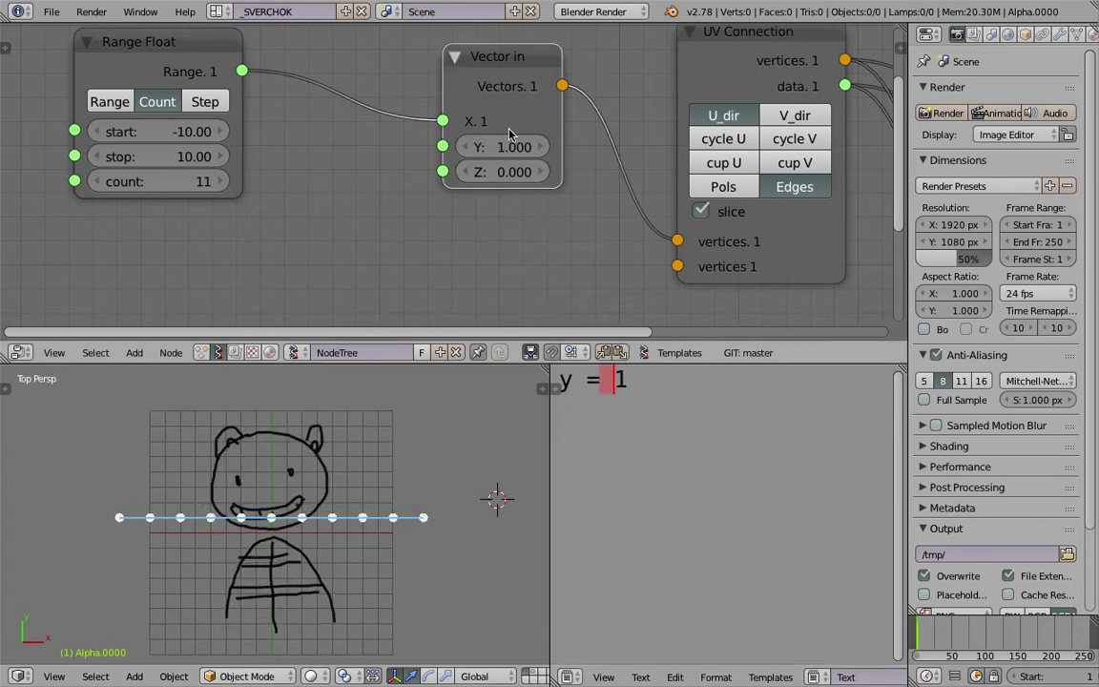
{"action": "left_click", "coordinate": [512, 147]}
{"action": "type", "text": "2"}
{"action": "key", "text": "Return"}
{"action": "left_click_drag", "start_coordinate": [511, 147], "coordinate": [471, 147]}
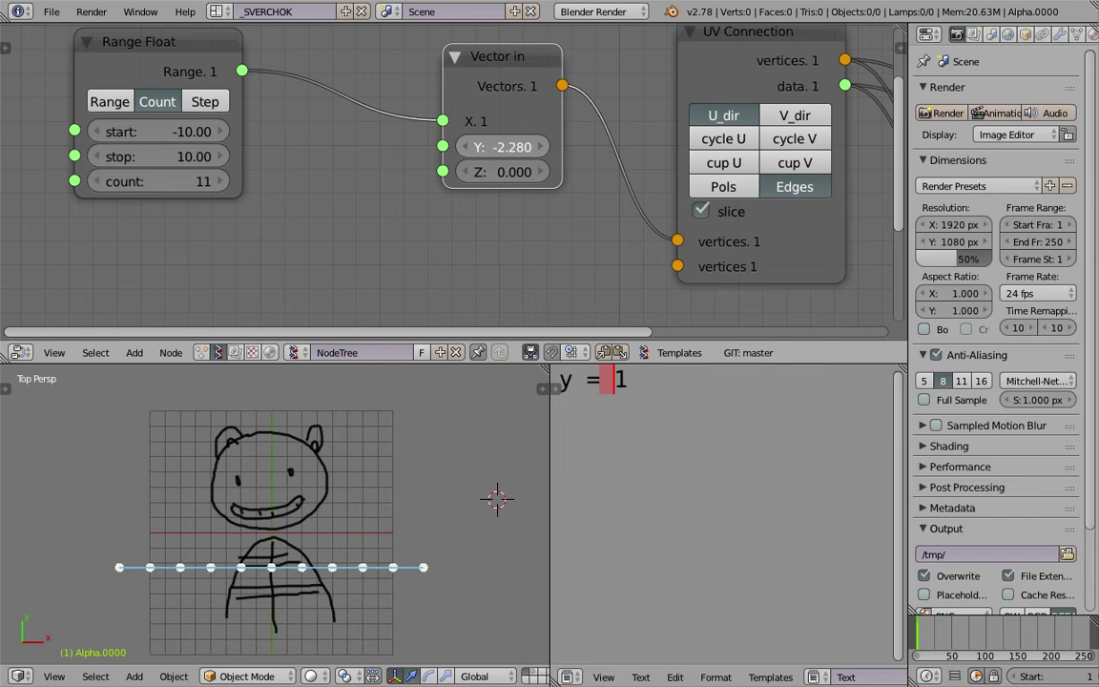
- Set the Vector in node's Y value to 0
{"action": "mouse_move", "coordinate": [500, 155]}
{"action": "left_mouse_down"}
{"action": "mouse_move", "coordinate": [542, 155]}
{"action": "mouse_move", "coordinate": [503, 152]}
{"action": "left_mouse_up"}
{"action": "left_click", "coordinate": [501, 152]}
{"action": "type", "text": "0"}
{"action": "key", "text": "Return"}
- Check the Dancing Mathematician reference image in the browser and add the line "y = x" below "y = 1" in Blender's text block
{"action": "left_click", "coordinate": [665, 406]}
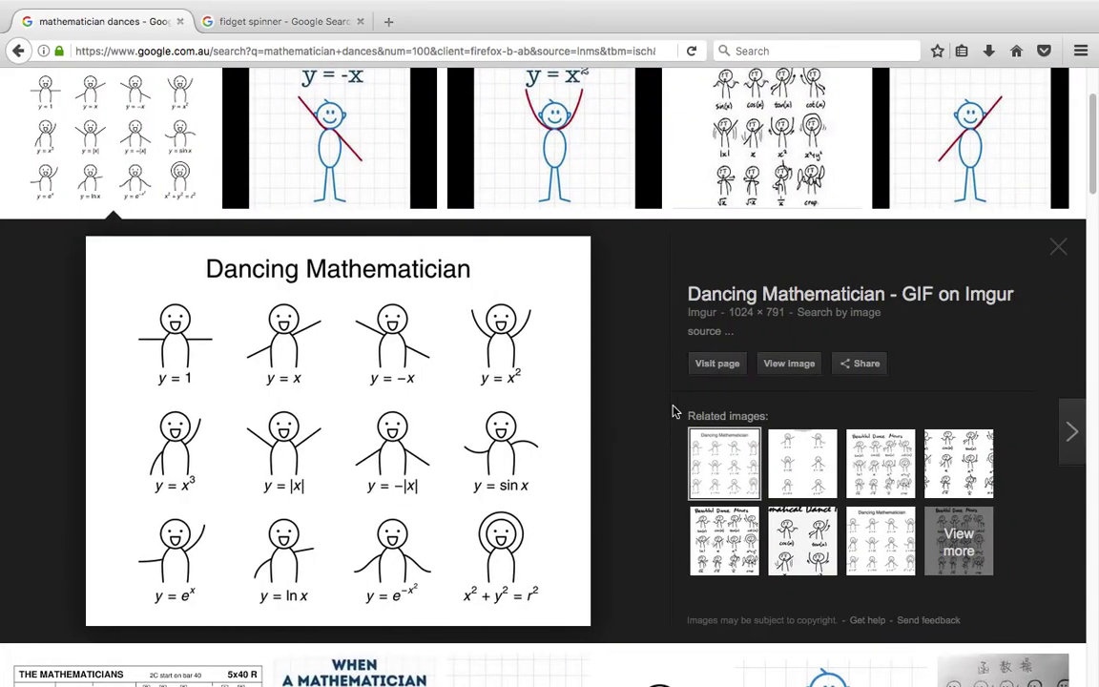
{"action": "scroll", "coordinate": [510, 343], "scroll_direction": "up", "scroll_amount": 1}
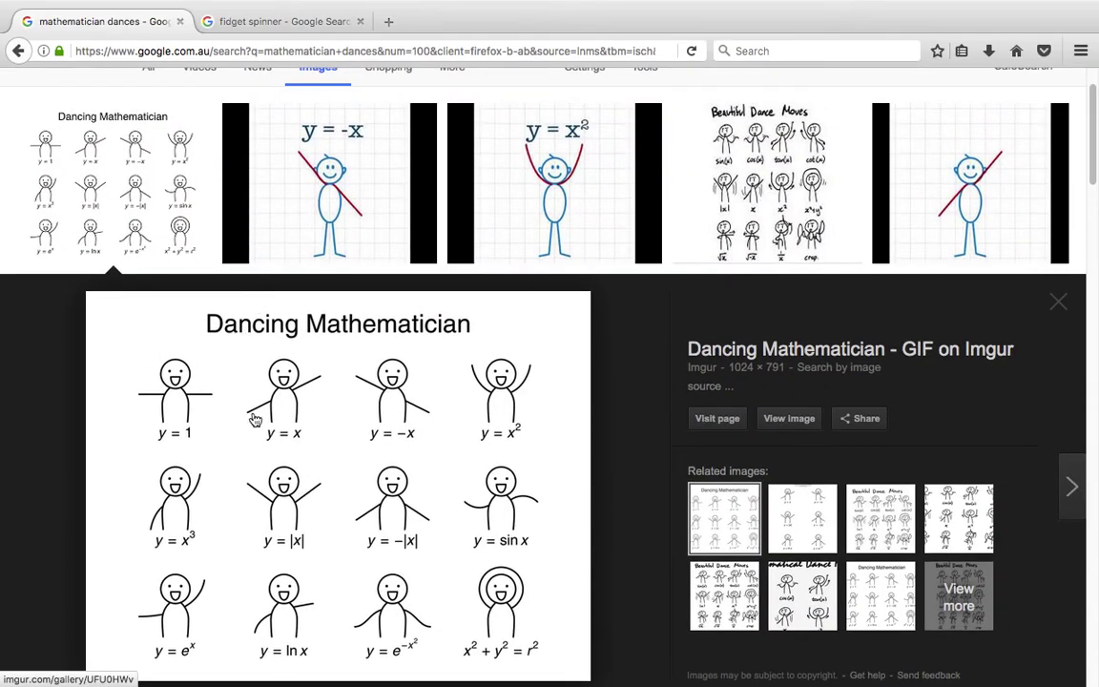
{"action": "scroll", "coordinate": [257, 420], "scroll_direction": "down", "scroll_amount": 1}
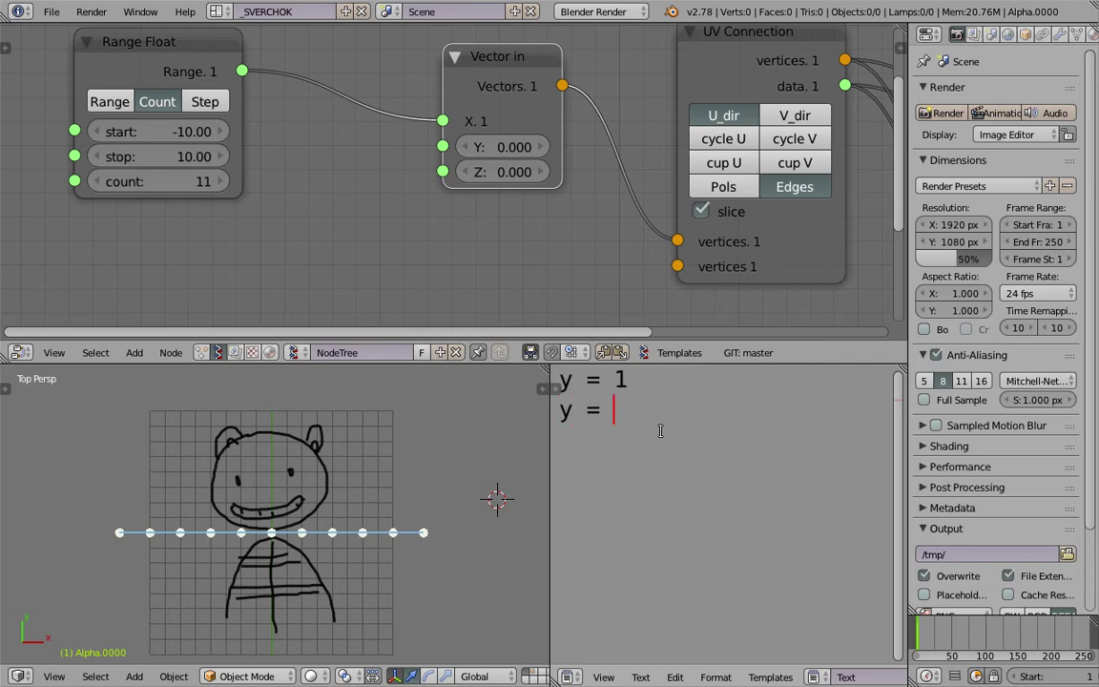
- Link the Range Float output to the Vector in node's Y input as well
{"action": "left_click", "coordinate": [546, 175]}
{"action": "scroll", "coordinate": [541, 200], "scroll_direction": "down", "scroll_amount": 2}
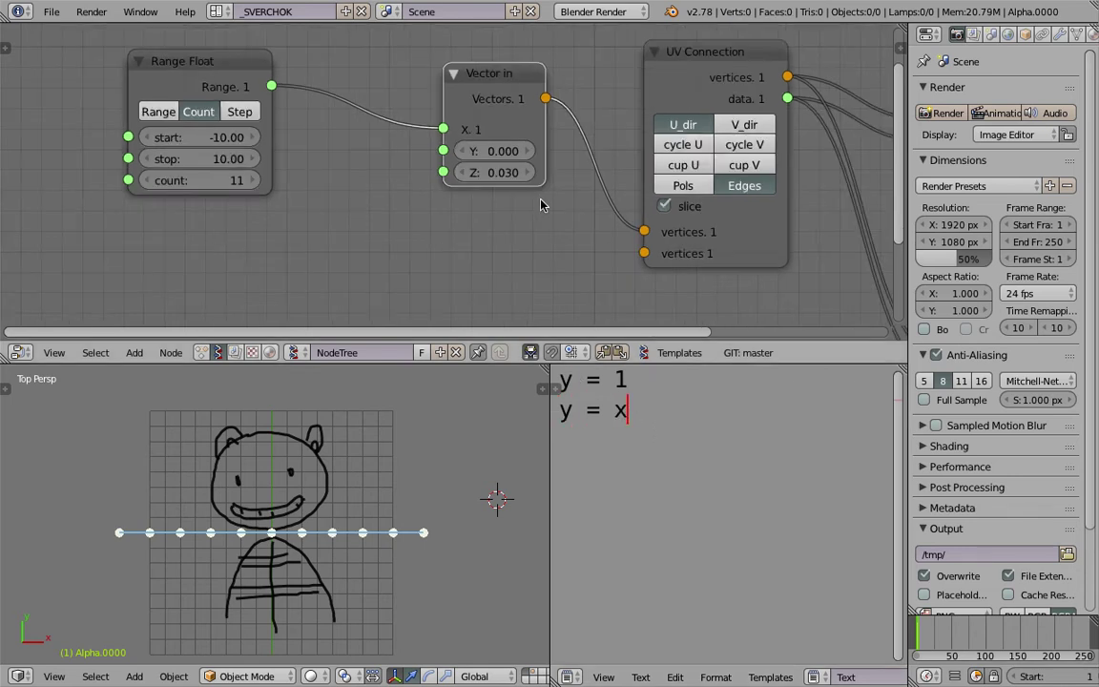
{"action": "scroll", "coordinate": [510, 234], "scroll_direction": "left", "scroll_amount": 1}
{"action": "left_click_drag", "start_coordinate": [281, 81], "coordinate": [474, 151]}
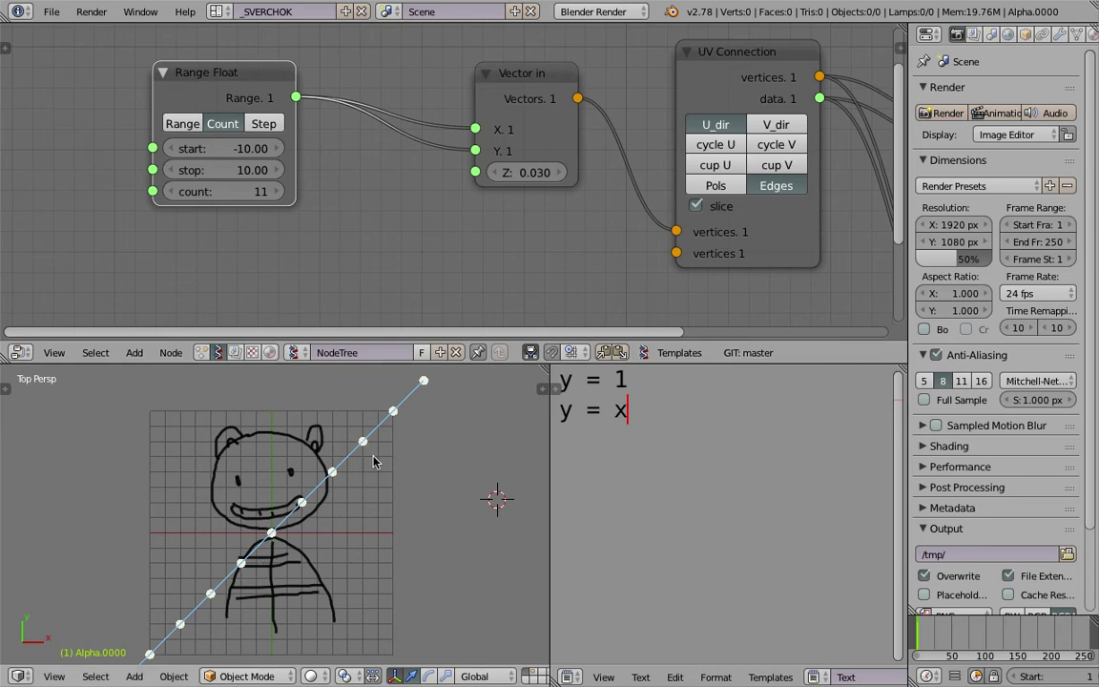
- Scrub the Range Float node's start value to about -6.46 and its stop value to about 6.58
{"action": "scroll", "coordinate": [422, 503], "scroll_direction": "down", "scroll_amount": 2}
{"action": "scroll", "coordinate": [421, 503], "scroll_direction": "up", "scroll_amount": 2}
{"action": "scroll", "coordinate": [319, 516], "scroll_direction": "down", "scroll_amount": 2}
{"action": "left_click_drag", "start_coordinate": [229, 149], "coordinate": [276, 149]}
{"action": "left_click_drag", "start_coordinate": [229, 170], "coordinate": [172, 169]}
- Set the Range Float node's start to -10 and stop to 10
{"action": "left_click", "coordinate": [251, 147]}
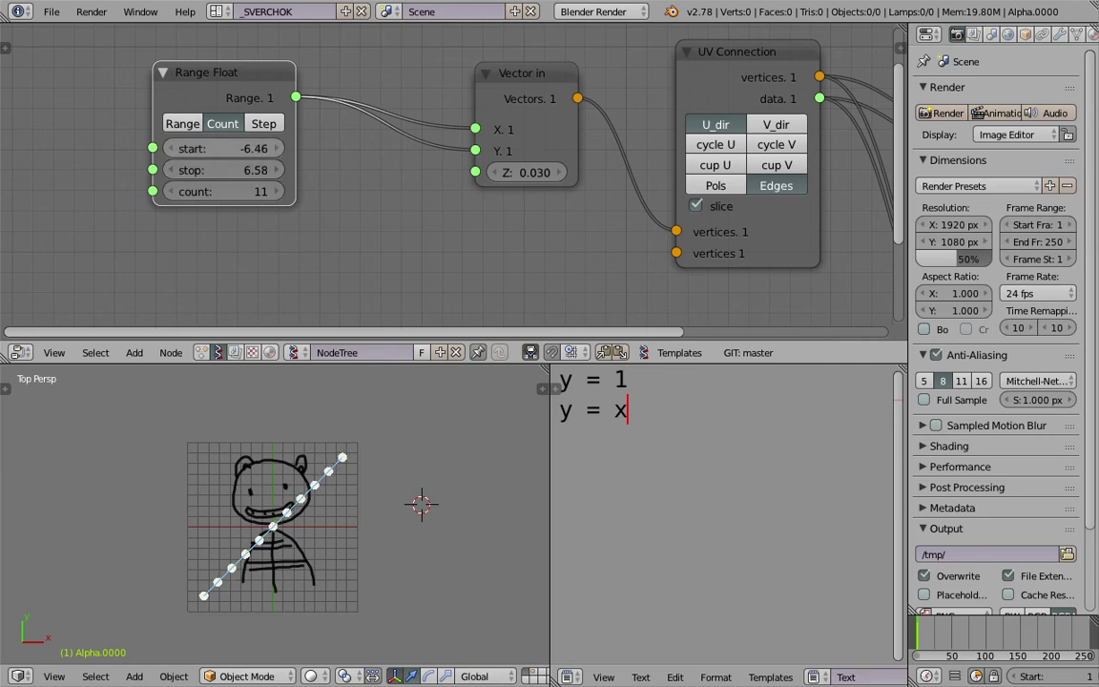
{"action": "type", "text": "-10"}
{"action": "key", "text": "Tab"}
{"action": "type", "text": "10"}
{"action": "key", "text": "Return"}
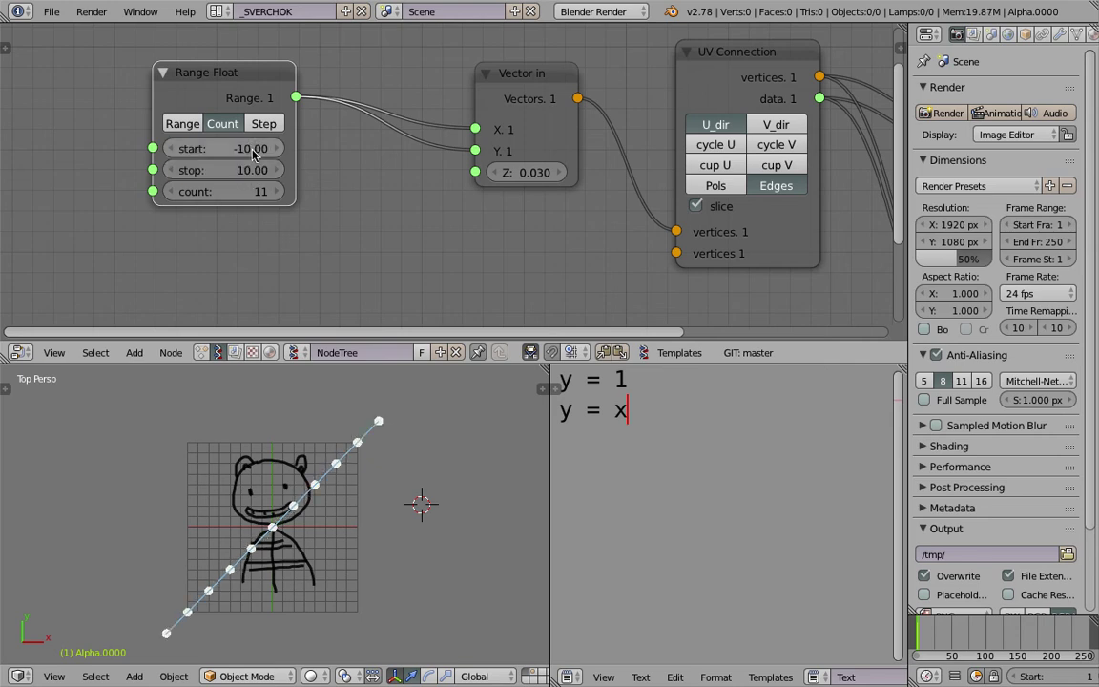
- Narrow the Range Float node and move it farther away from the Vector in node
{"action": "middle_click_drag", "start_coordinate": [393, 153], "coordinate": [404, 163]}
{"action": "left_click_drag", "start_coordinate": [305, 92], "coordinate": [264, 86]}
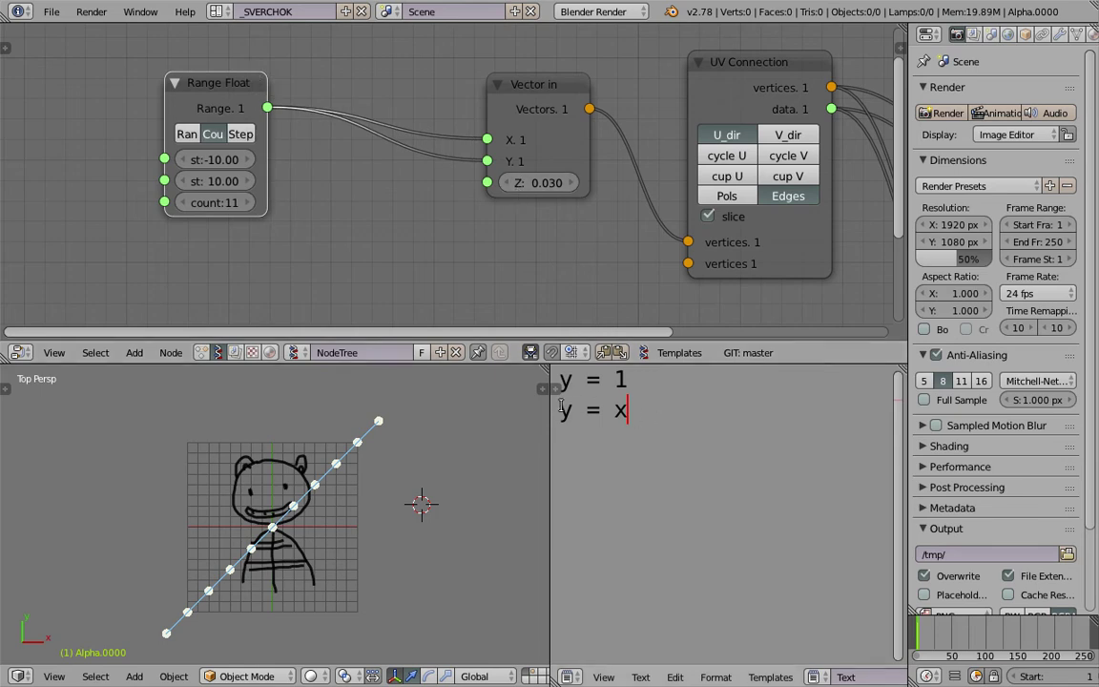
{"action": "left_click_drag", "start_coordinate": [248, 92], "coordinate": [259, 77]}
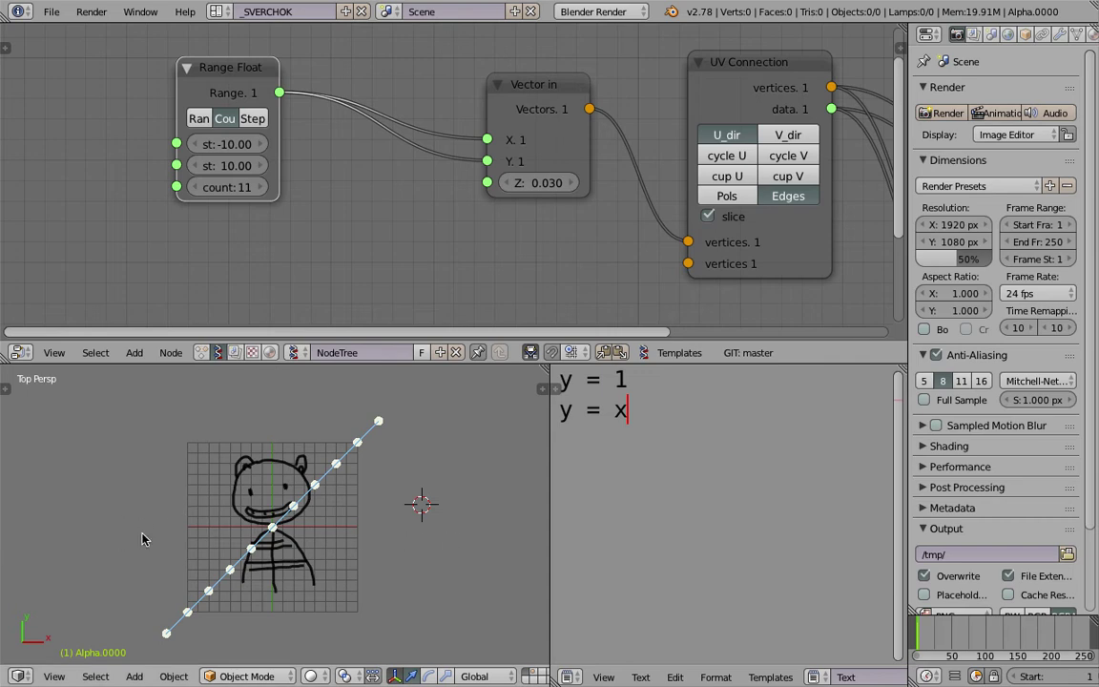
{"action": "left_click_drag", "start_coordinate": [185, 72], "coordinate": [149, 86]}
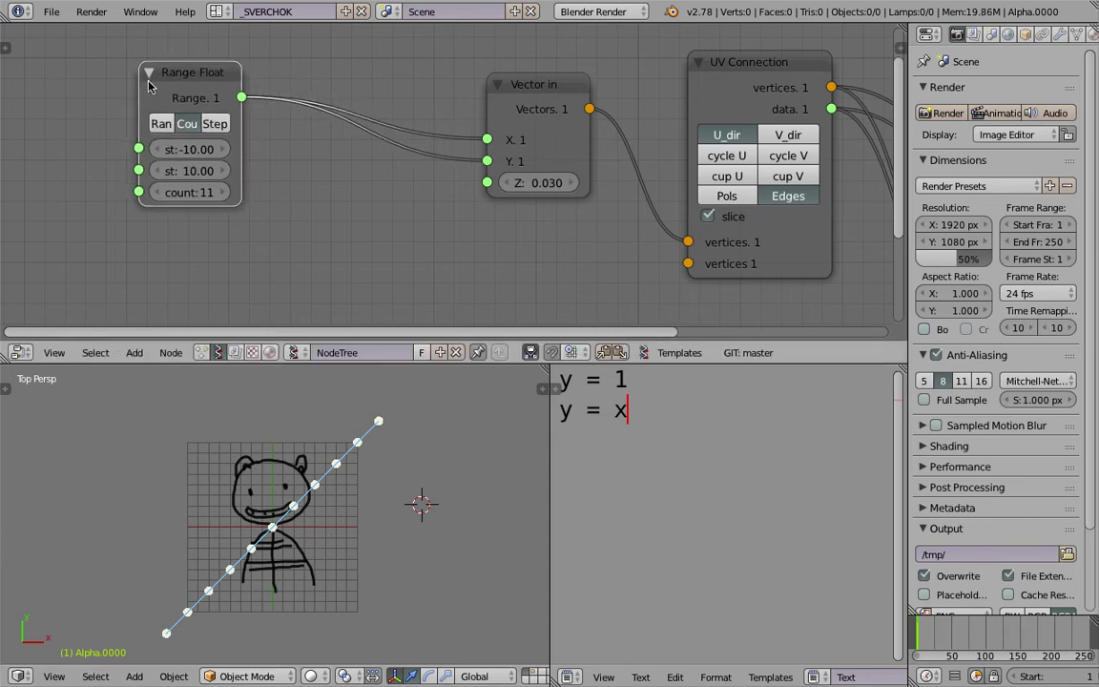
- Add a Stethoscope MK2 node and link the Range Float output to it to inspect the list of values
{"action": "key", "text": "alt+space"}
{"action": "type", "text": "ste"}
{"action": "key", "text": "Return"}
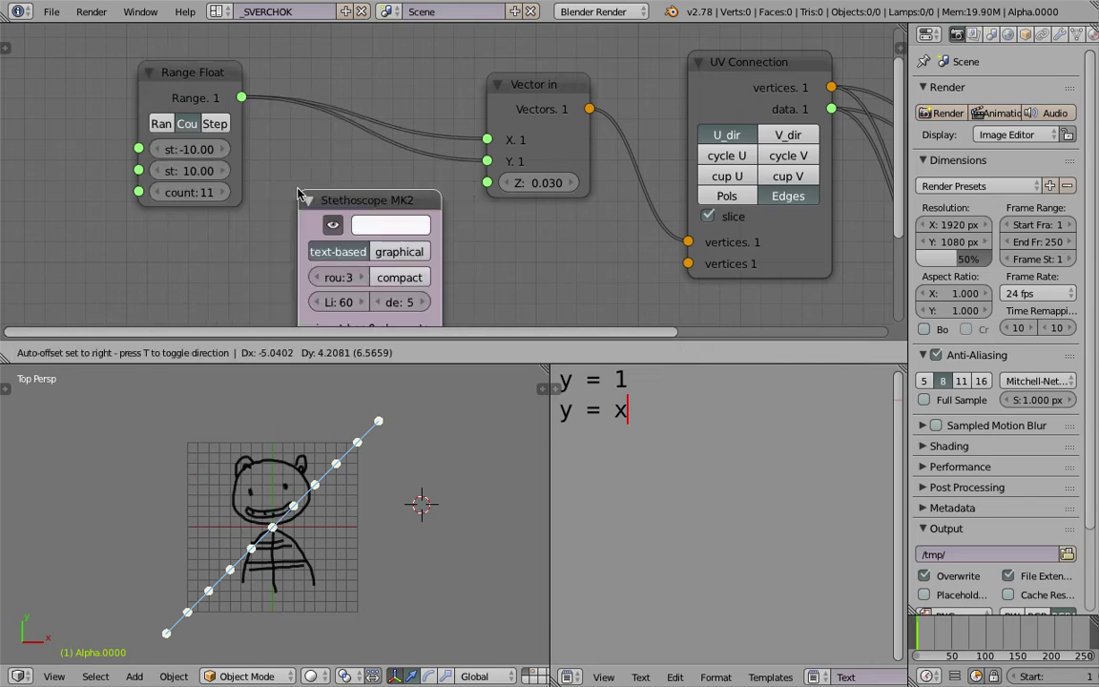
{"action": "left_click", "coordinate": [280, 162]}
{"action": "scroll", "coordinate": [266, 130], "scroll_direction": "down", "scroll_amount": 1}
{"action": "left_click_drag", "start_coordinate": [278, 97], "coordinate": [315, 316]}
{"action": "scroll", "coordinate": [456, 169], "scroll_direction": "up", "scroll_amount": 1}
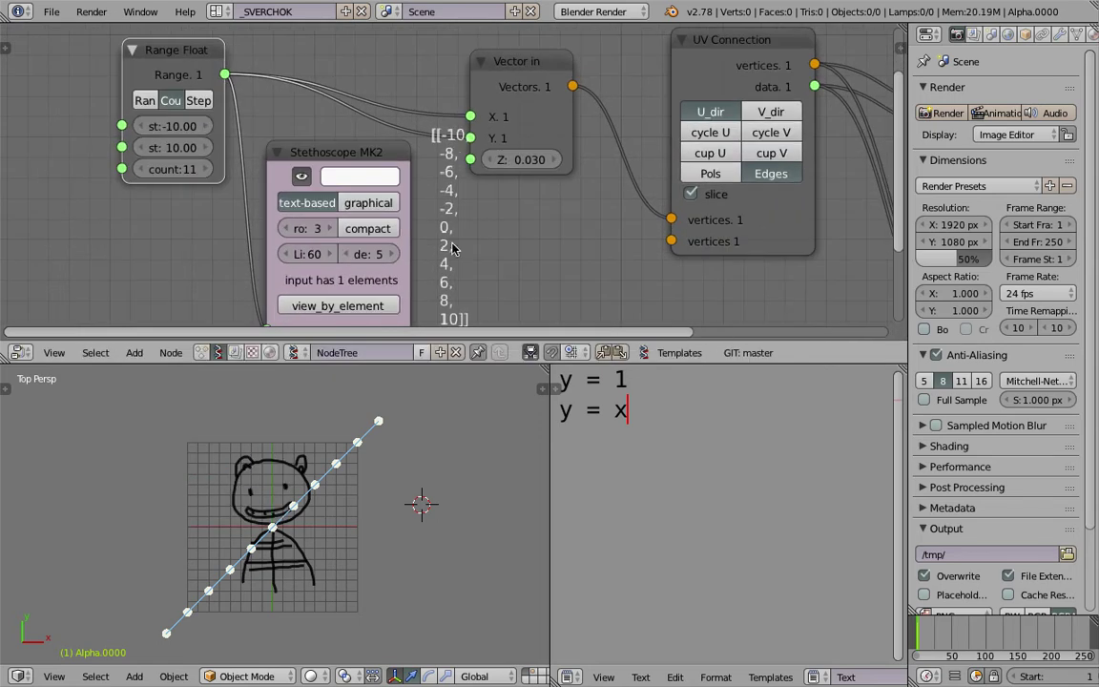
- Delete the Stethoscope MK2 node and save the file with the Range Float node repositioned
{"action": "left_click_drag", "start_coordinate": [166, 54], "coordinate": [95, 62]}
{"action": "left_click_drag", "start_coordinate": [319, 159], "coordinate": [226, 166]}
{"action": "left_click", "coordinate": [200, 150]}
{"action": "key", "text": "x"}
{"action": "key", "text": "ctrl+s"}
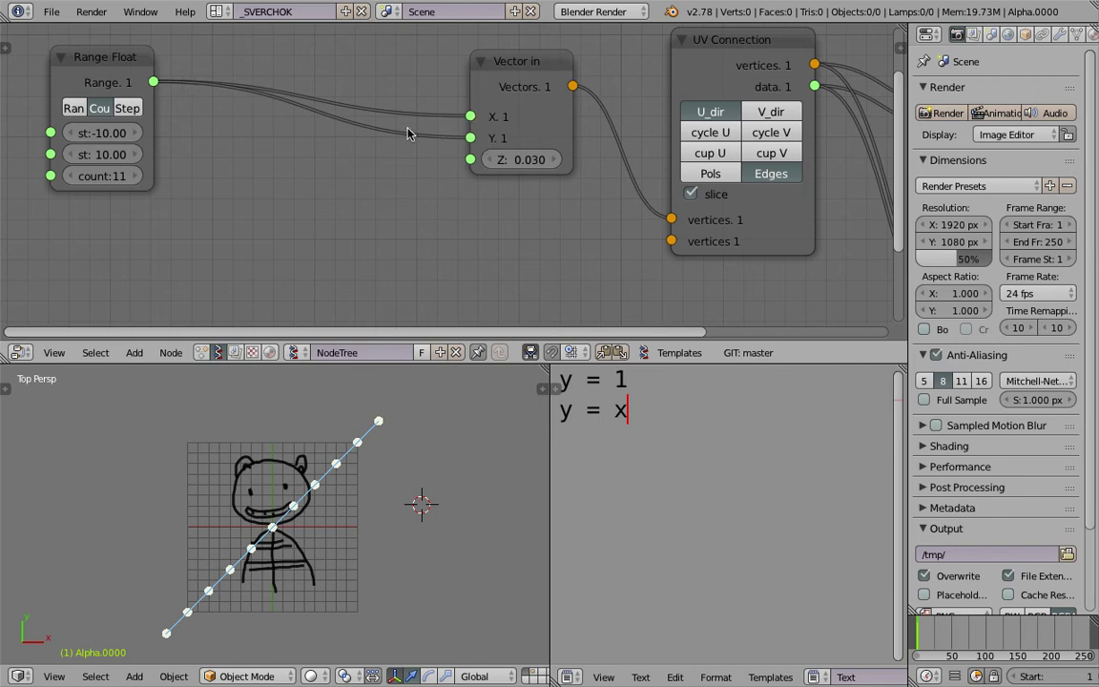
{"action": "left_click_drag", "start_coordinate": [143, 63], "coordinate": [239, 61]}
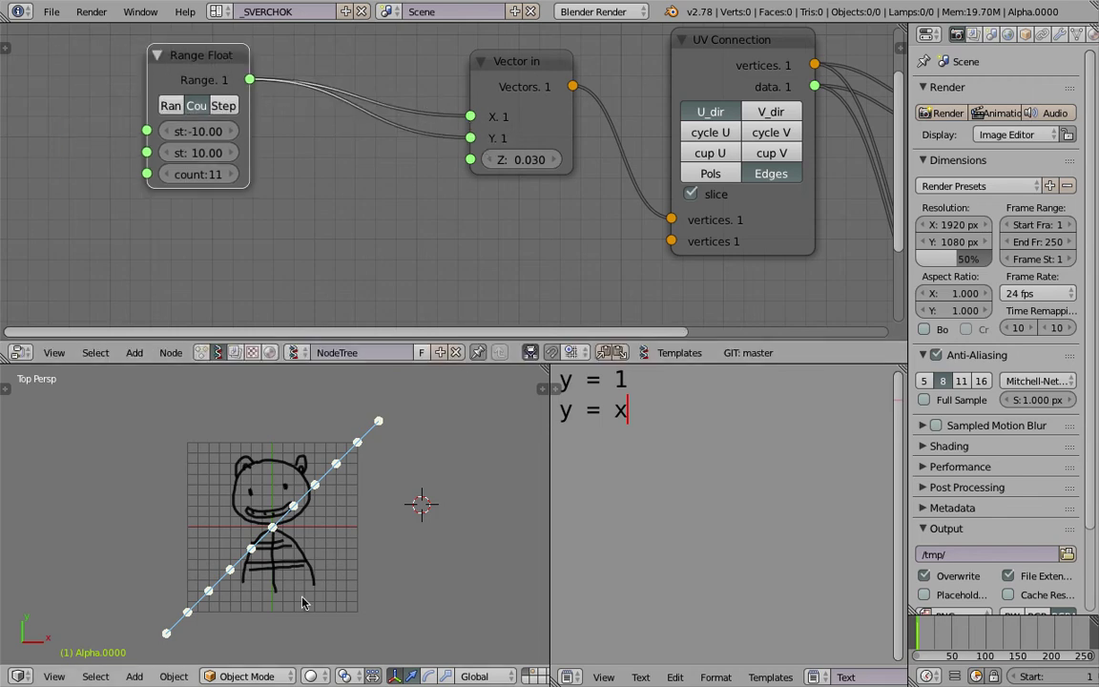
{"action": "key", "text": "ctrl+s"}
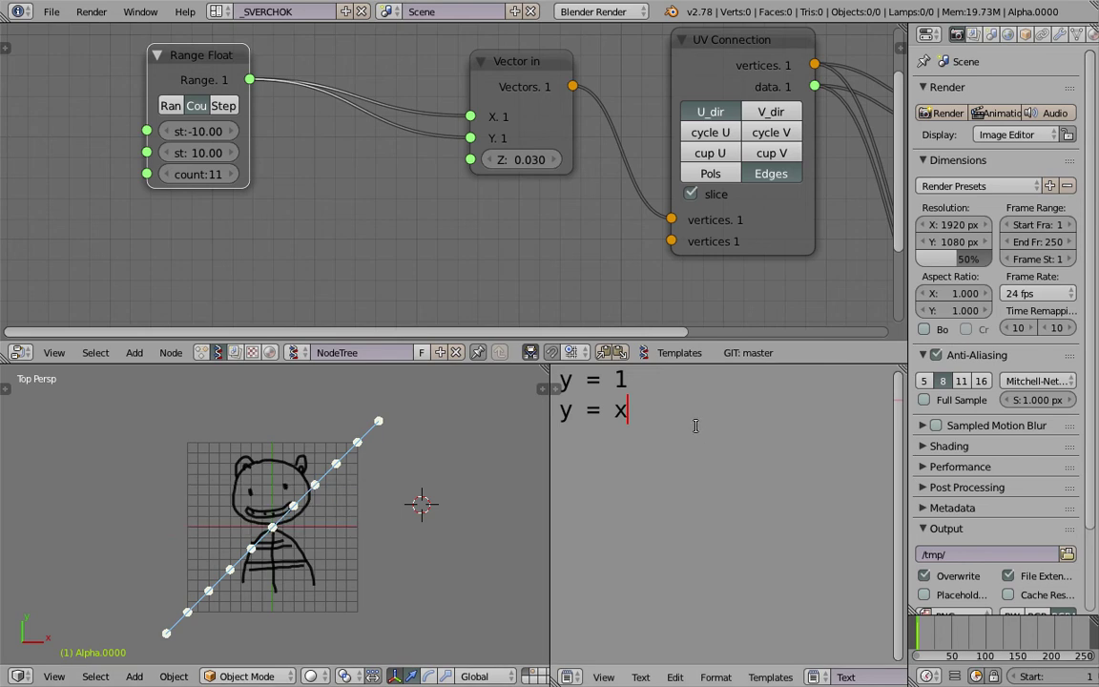
- Insert a Multiply math node between the Range Float output and the Vector in node's Y input
{"action": "left_click_drag", "start_coordinate": [200, 59], "coordinate": [147, 76]}
{"action": "key", "text": "alt+space"}
{"action": "type", "text": "math"}
{"action": "key", "text": "Down"}
{"action": "key", "text": "Down"}
{"action": "key", "text": "Return"}
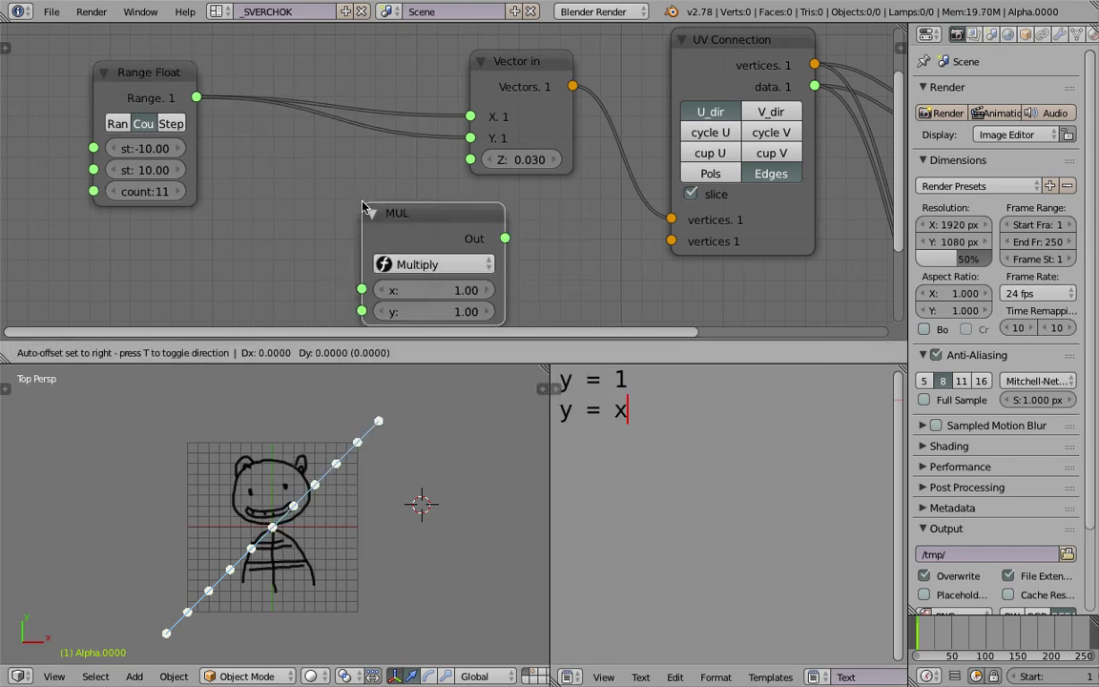
{"action": "left_click", "coordinate": [288, 141]}
- Scrub the Multiply node's y value to about 0.19, and set it to 2
{"action": "left_click_drag", "start_coordinate": [360, 241], "coordinate": [296, 240]}
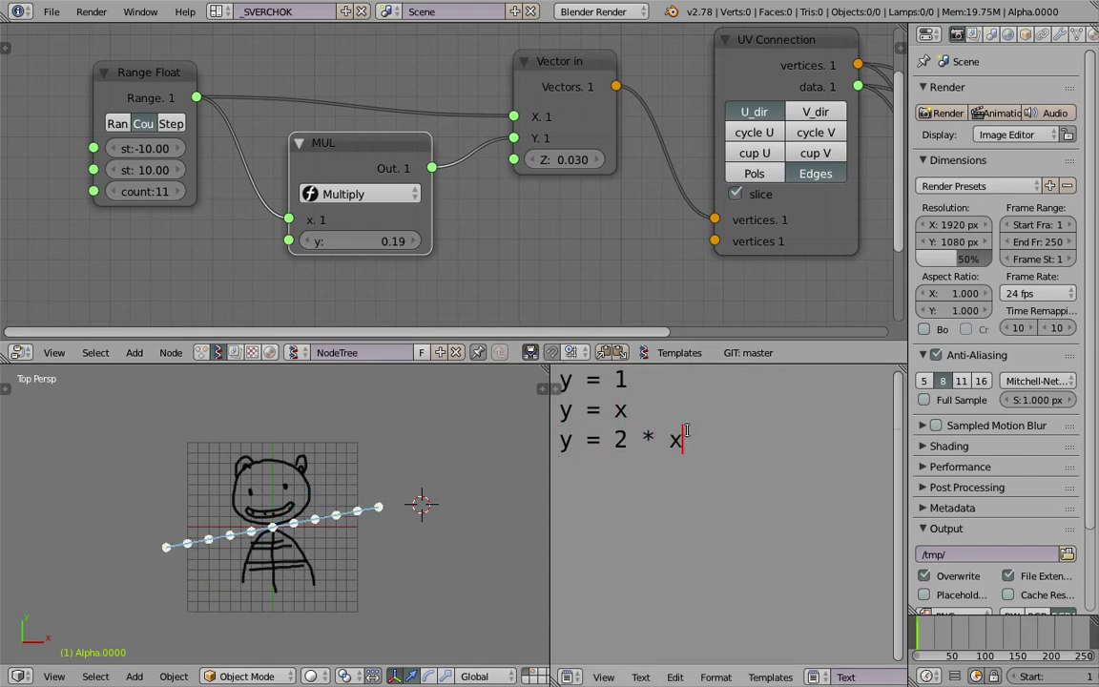
{"action": "left_click", "coordinate": [343, 242]}
{"action": "type", "text": "2"}
{"action": "key", "text": "Return"}
- Set the Multiply node's y value to 0.5 and change the last line of the text block to "y = 0.5 * x"
{"action": "left_click", "coordinate": [398, 241]}
{"action": "type", "text": "0.5"}
{"action": "key", "text": "Return"}
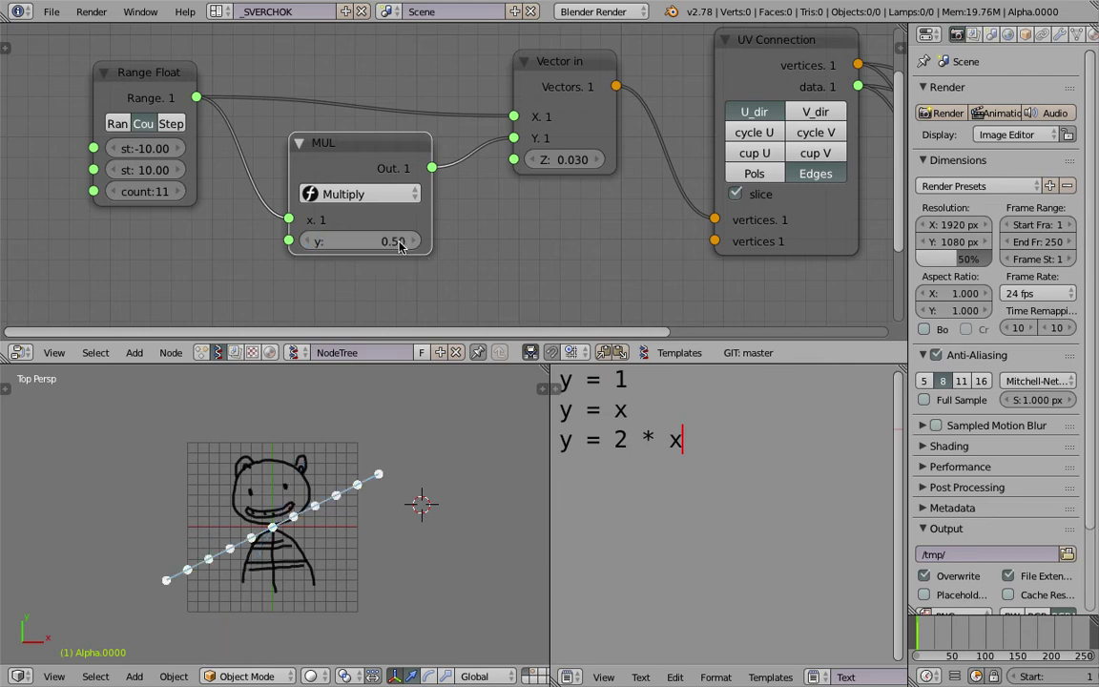
{"action": "key", "text": "BackSpace"}
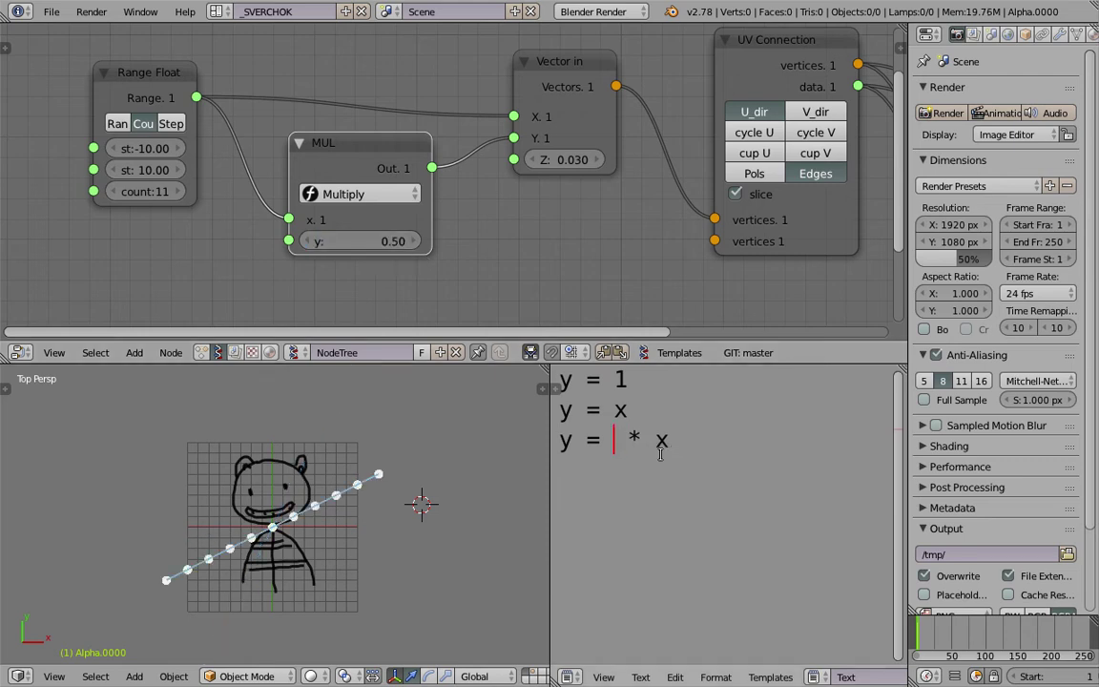
{"action": "type", "text": "0.5"}
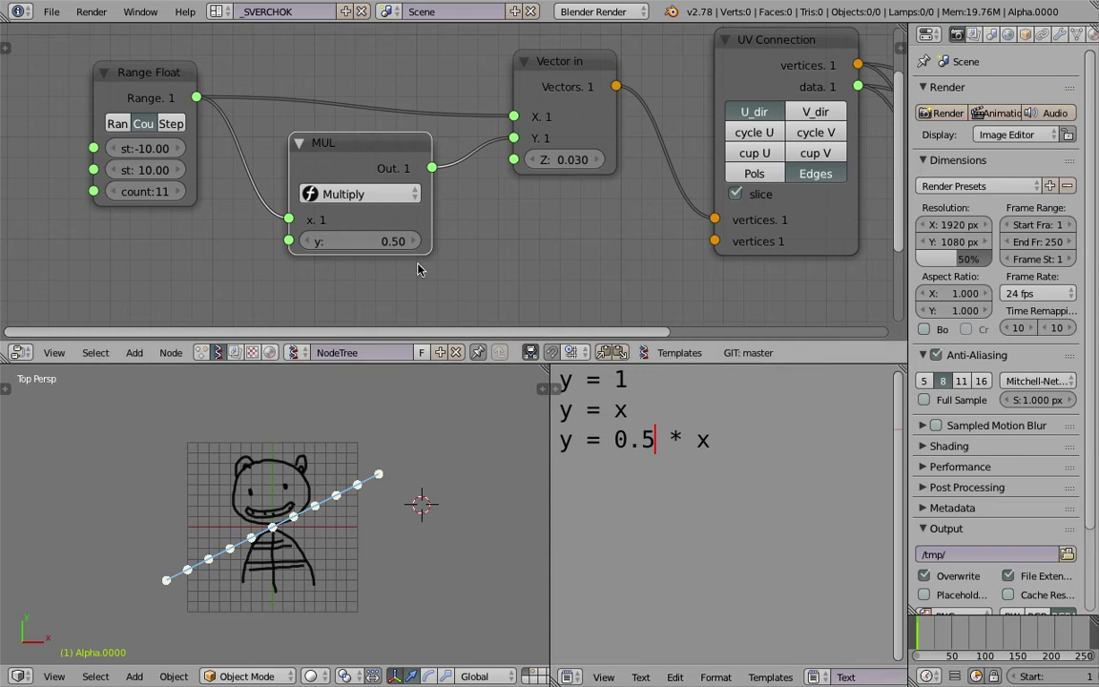
- Scrub the Multiply node's y value down to about 0.02, set it to 0 and save the file
{"action": "left_click_drag", "start_coordinate": [355, 240], "coordinate": [318, 240]}
{"action": "left_click", "coordinate": [374, 239]}
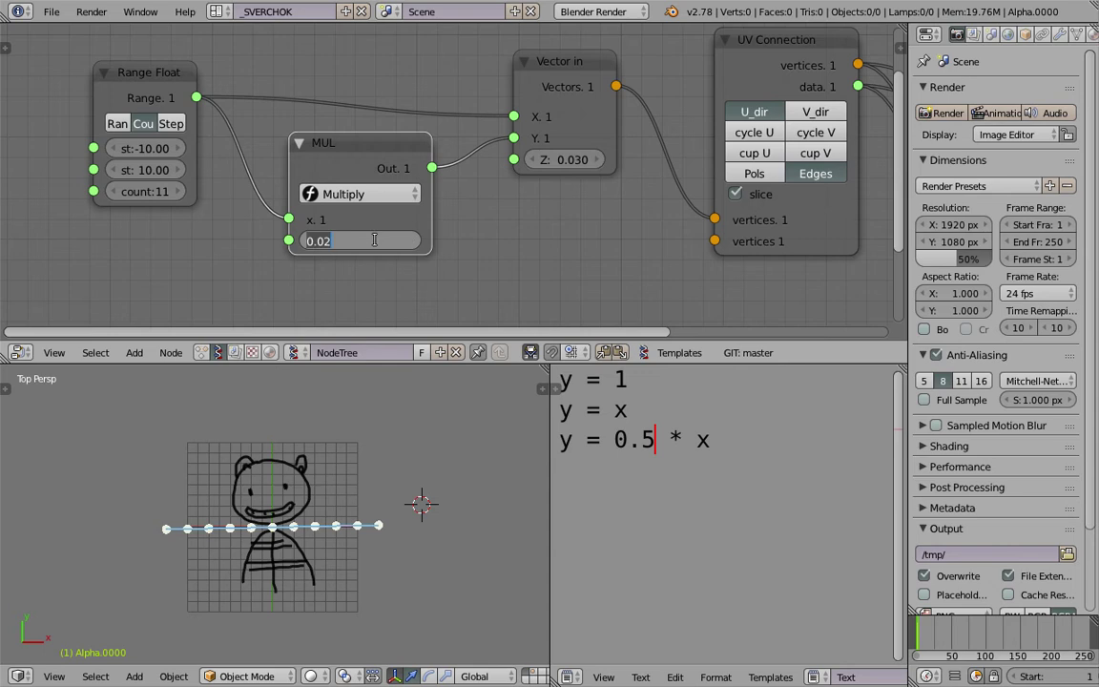
{"action": "type", "text": "0"}
{"action": "key", "text": "Return"}
{"action": "key", "text": "ctrl+s"}
{"action": "left_click", "coordinate": [375, 240]}
{"action": "left_click_drag", "start_coordinate": [345, 159], "coordinate": [322, 158]}
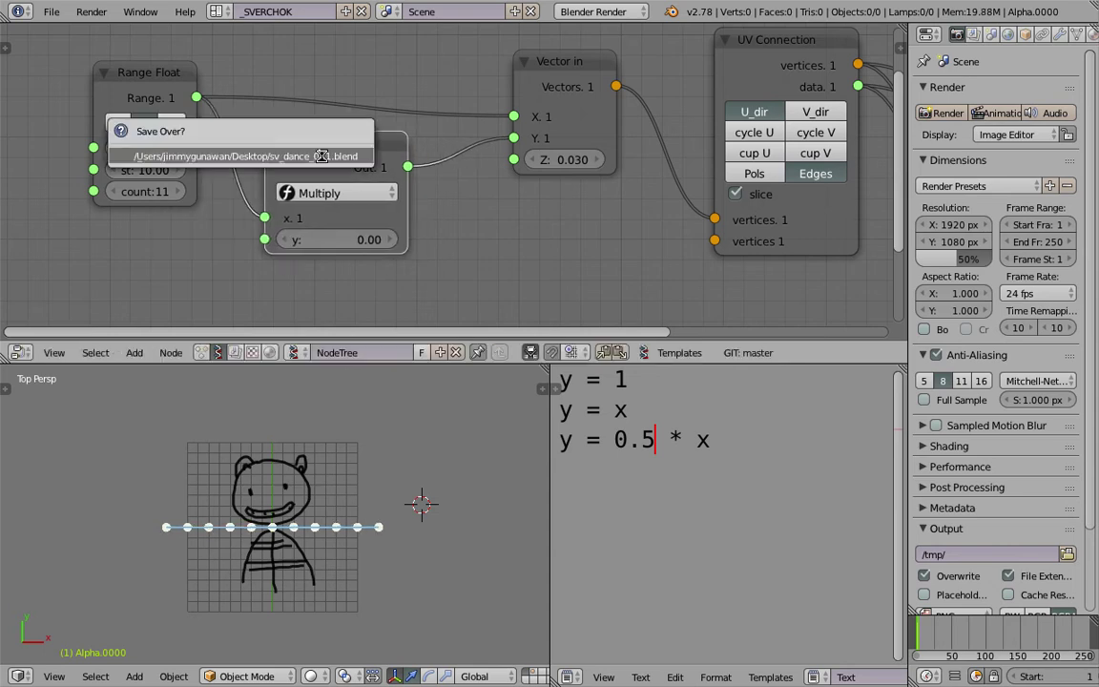
- Check the y = -x pose in the browser's Dancing Mathematician image and set the Multiply node's y value to -1 in Blender
{"action": "key", "text": "ctrl+Right"}
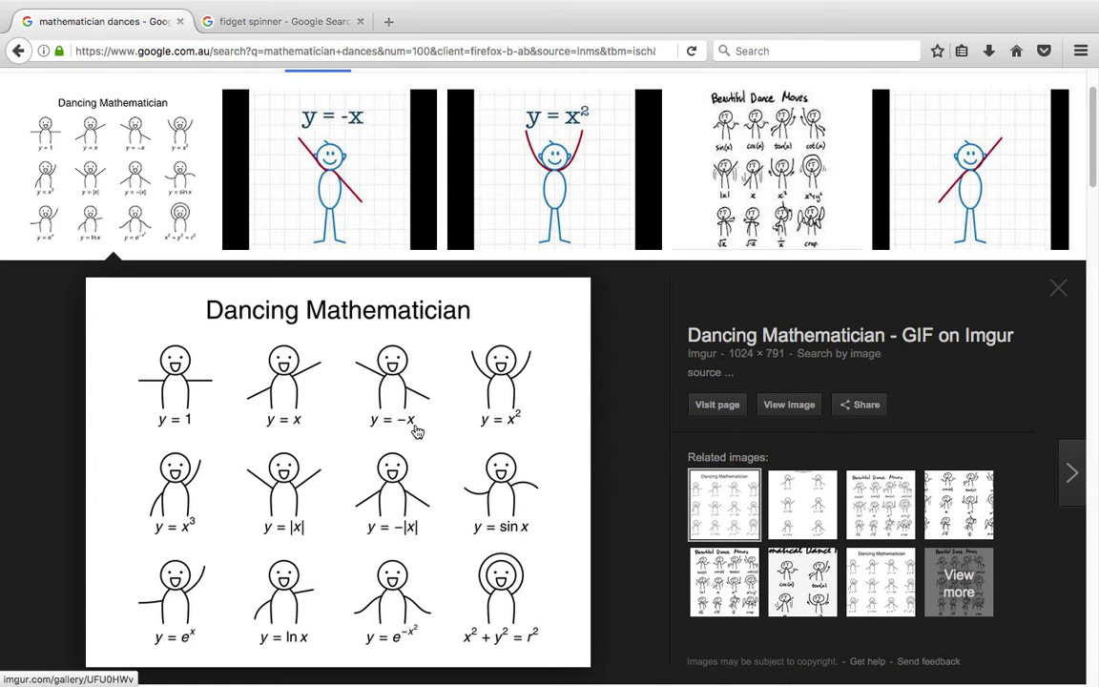
{"action": "key", "text": "ctrl+Left"}
{"action": "left_click_drag", "start_coordinate": [325, 239], "coordinate": [258, 240]}
{"action": "left_click", "coordinate": [367, 241]}
{"action": "type", "text": "-1"}
{"action": "key", "text": "Return"}
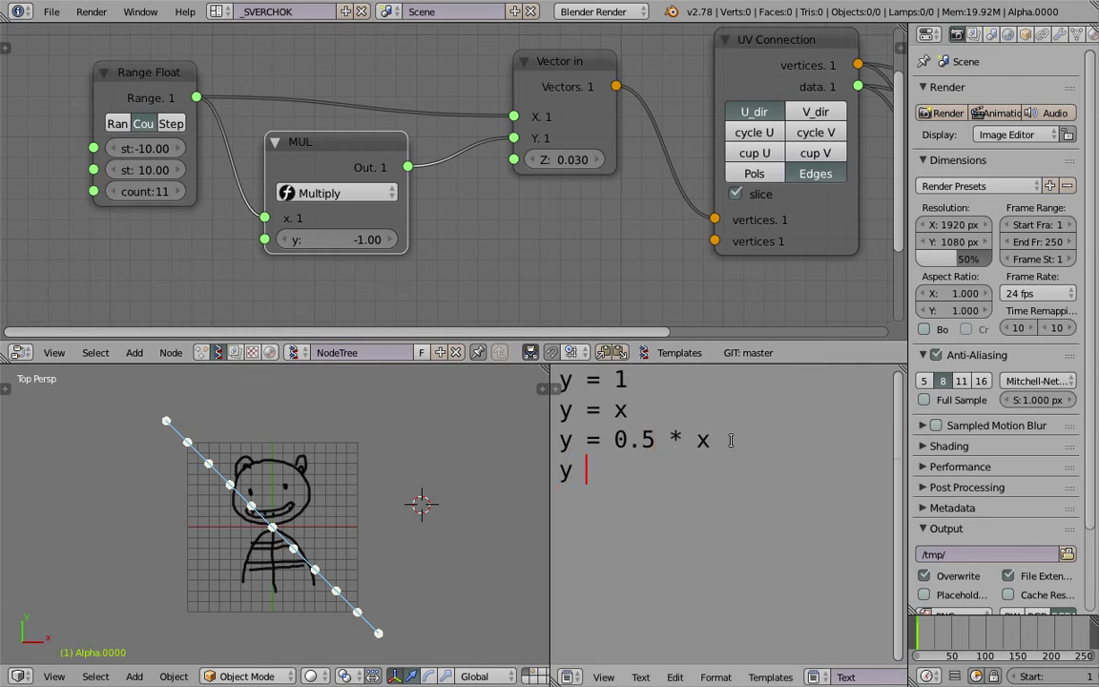
- Add the line "y = -1 * x" to the text block and save the file
{"action": "type", "text": "-0"}
{"action": "key", "text": "ctrl+s"}
{"action": "left_click", "coordinate": [731, 440]}
- Scrub the Multiply node's y value to about 0.14 and place a duplicate of the node above it
{"action": "left_click_drag", "start_coordinate": [330, 238], "coordinate": [438, 238]}
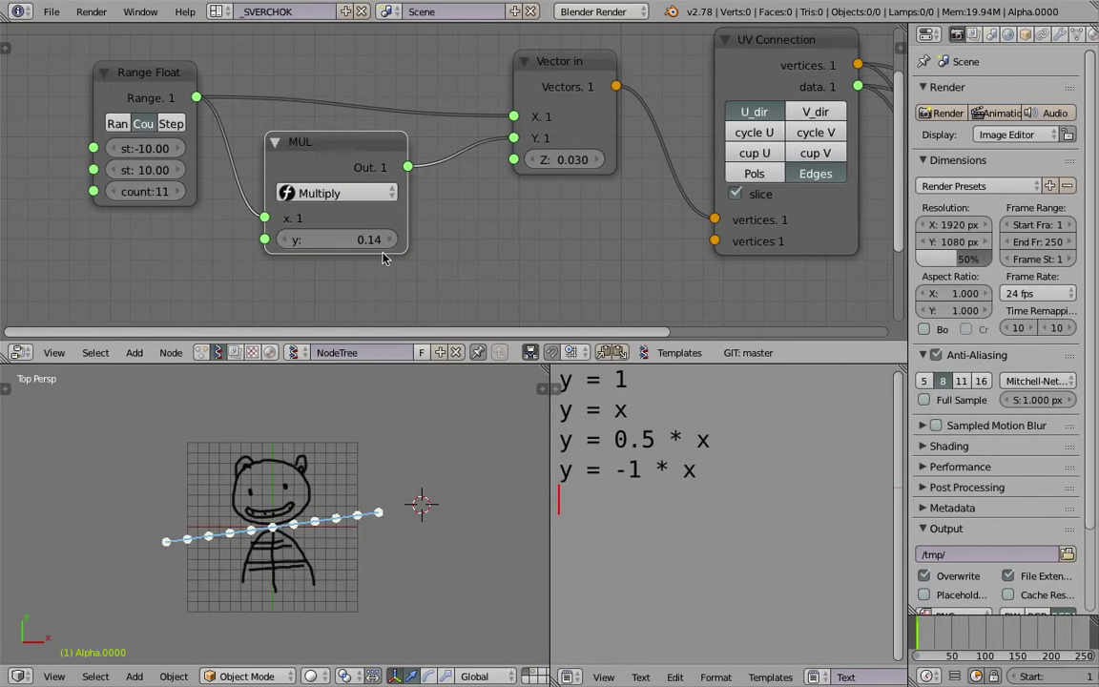
{"action": "left_click_drag", "start_coordinate": [346, 153], "coordinate": [308, 135]}
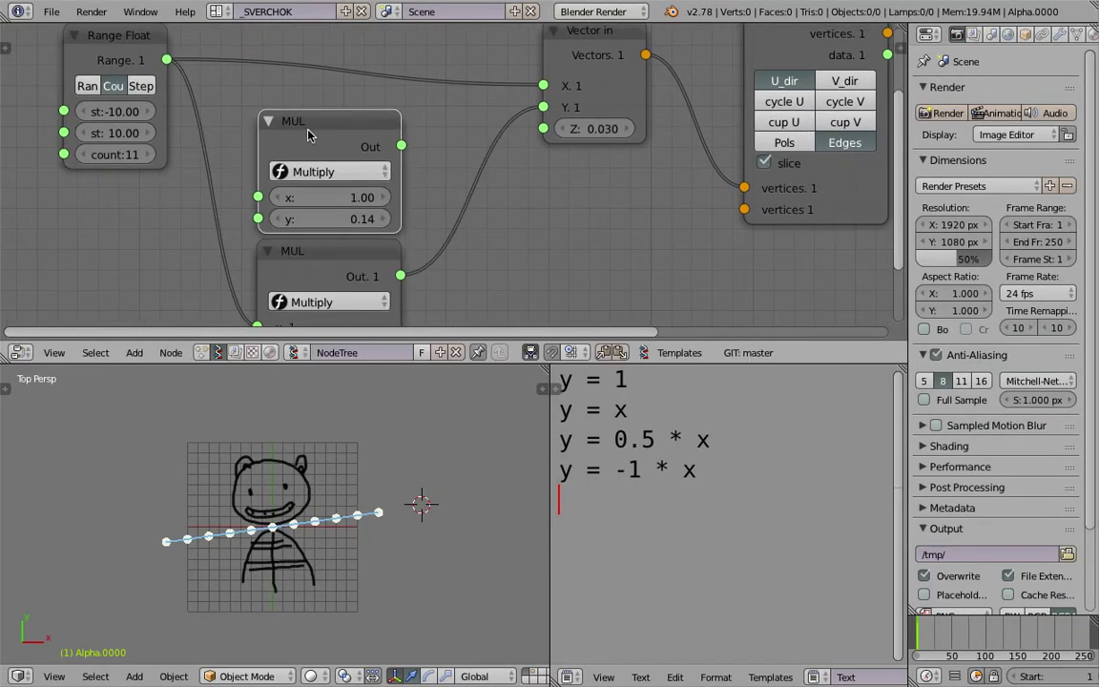
- Switch the duplicated math node to Exponent and link it between the Range Float output and the Vector in node's Y input
{"action": "left_click", "coordinate": [353, 172]}
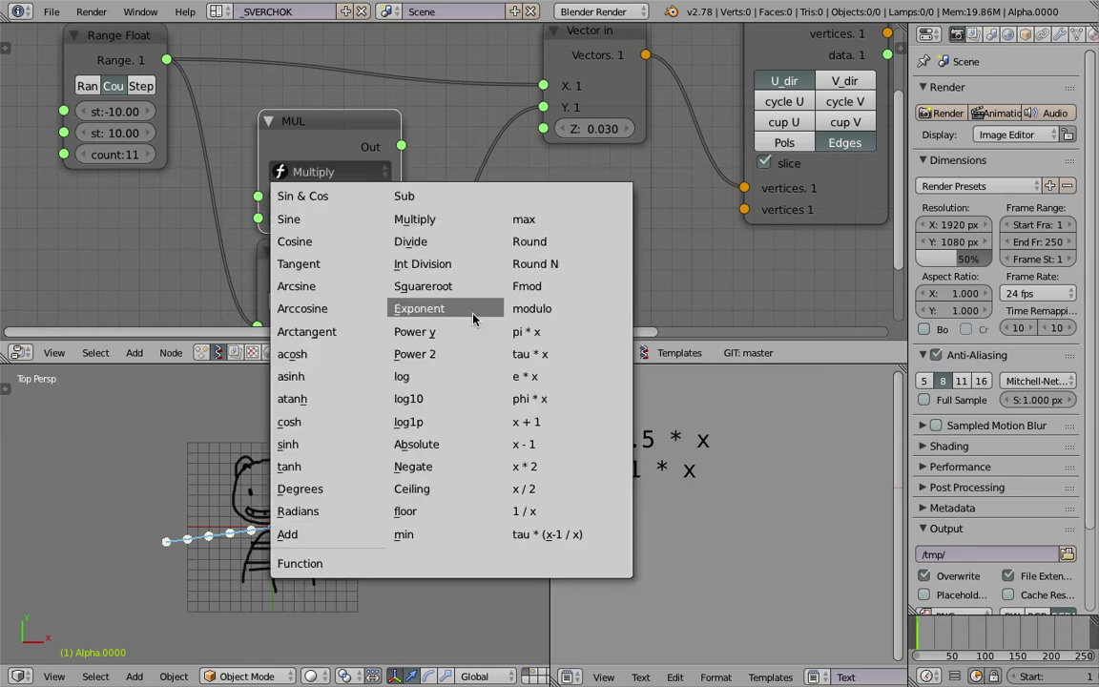
{"action": "left_click", "coordinate": [420, 308]}
{"action": "left_click_drag", "start_coordinate": [165, 59], "coordinate": [257, 197]}
{"action": "left_click_drag", "start_coordinate": [400, 145], "coordinate": [543, 107]}
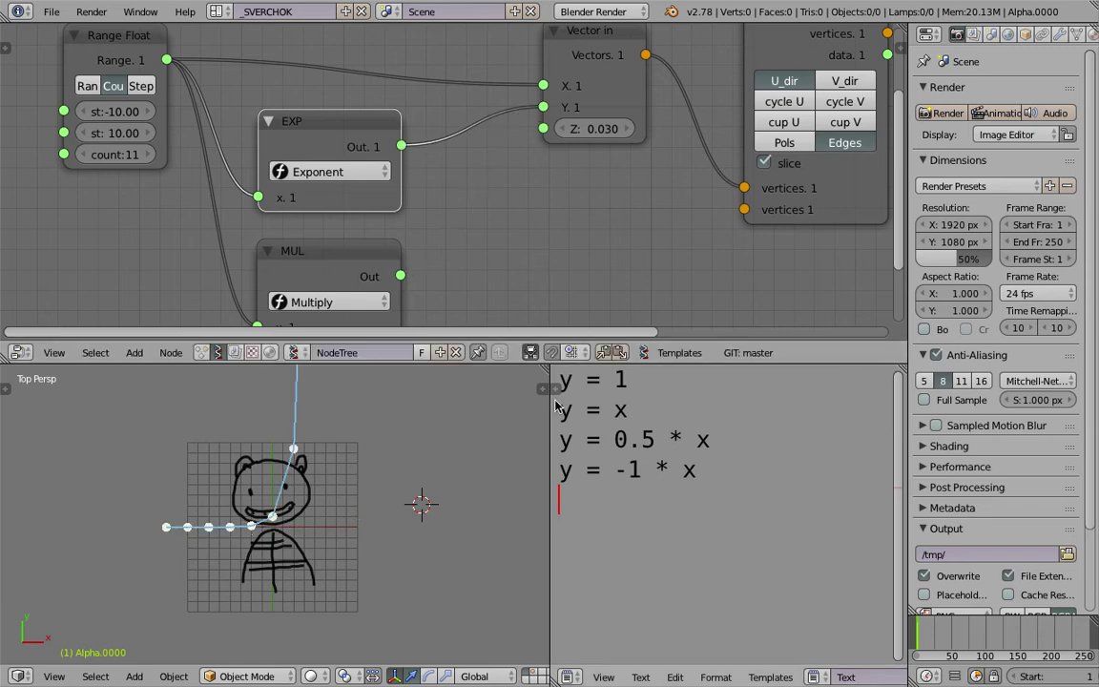
- Check the y = x² pose in the browser's Dancing Mathematician image and save the file in Blender
{"action": "scroll", "coordinate": [292, 496], "scroll_direction": "up", "scroll_amount": 2}
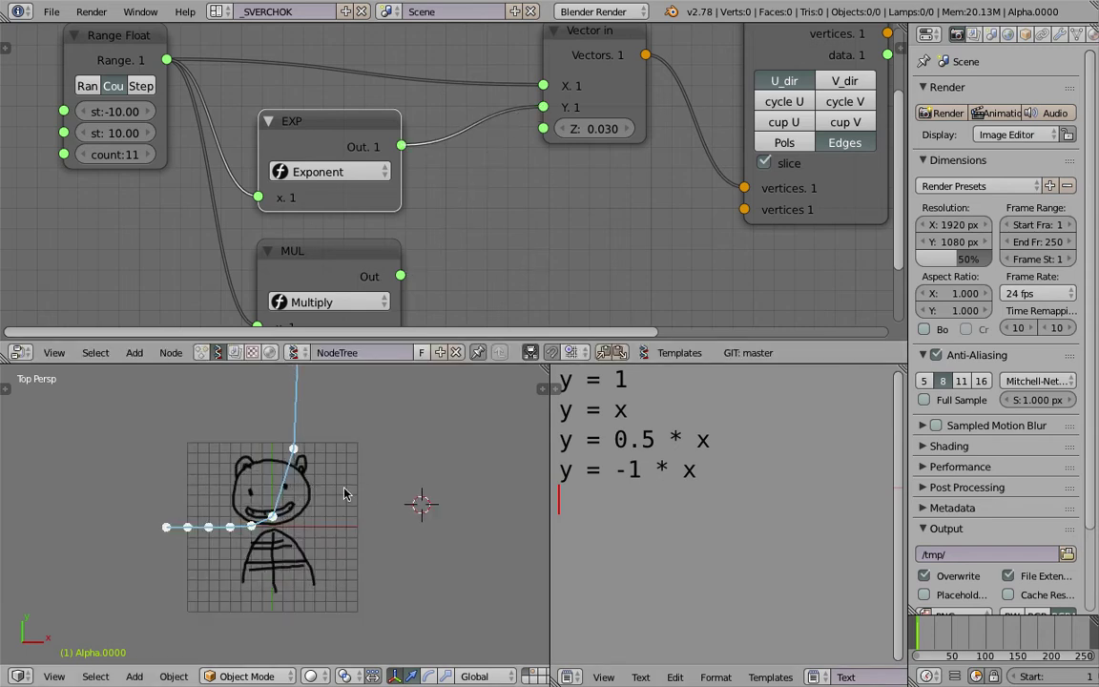
{"action": "key", "text": "ctrl+Right"}
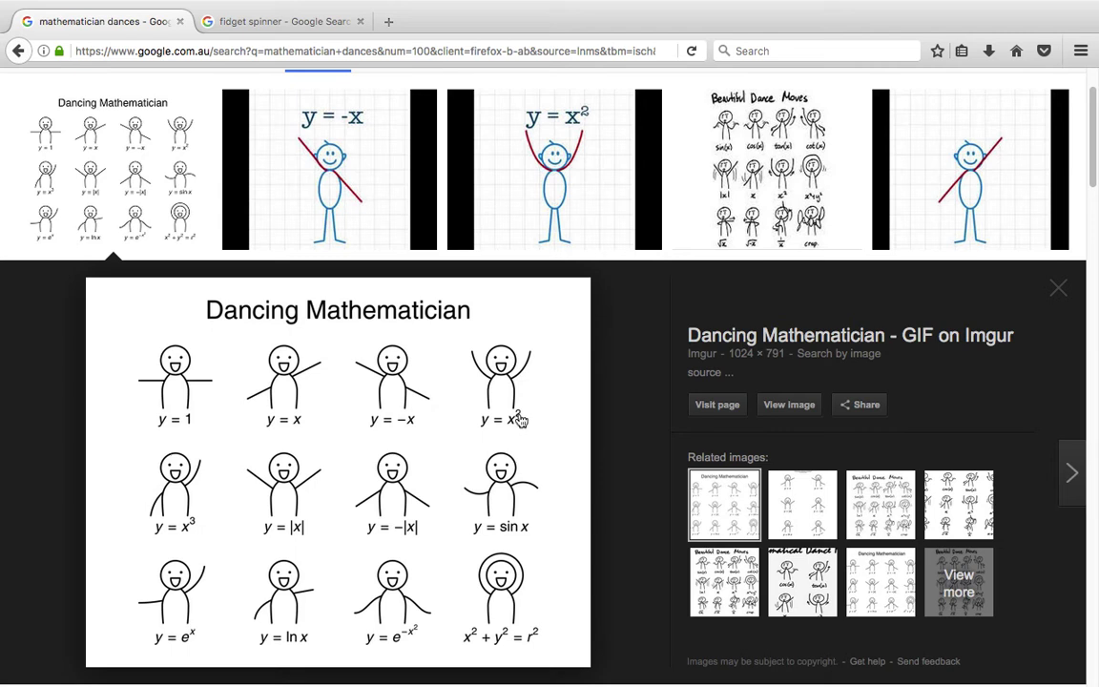
{"action": "key", "text": "ctrl+Left"}
{"action": "scroll", "coordinate": [368, 501], "scroll_direction": "down", "scroll_amount": 2}
{"action": "scroll", "coordinate": [372, 495], "scroll_direction": "up", "scroll_amount": 7}
{"action": "key", "text": "ctrl+s"}
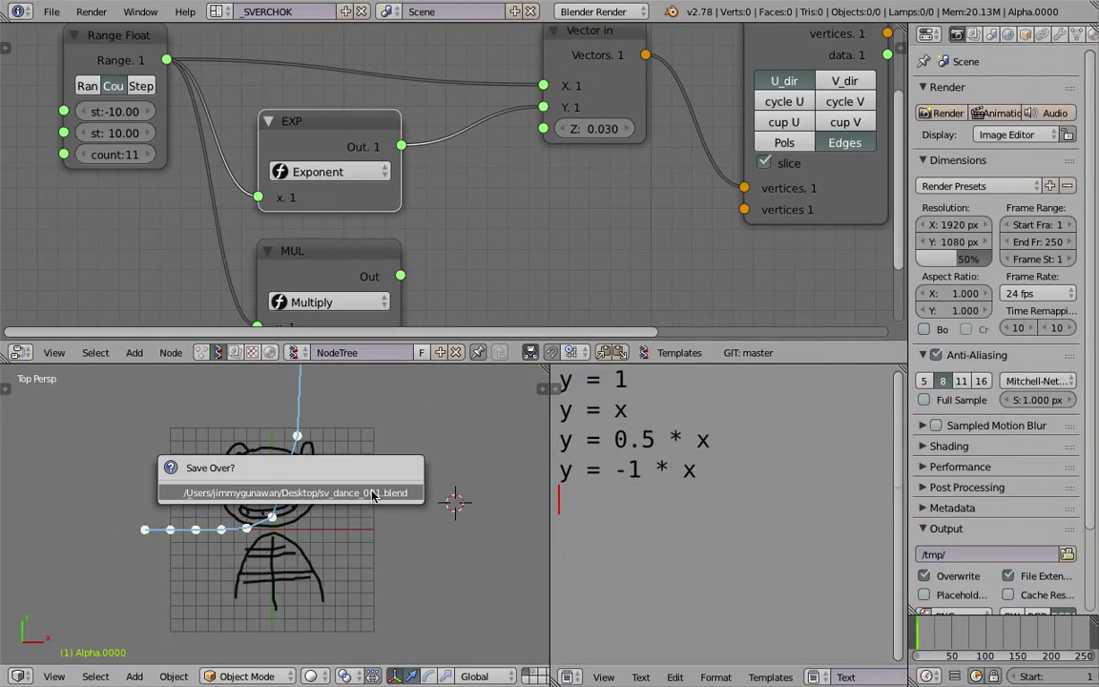
{"action": "left_click", "coordinate": [372, 495]}
- Scrub the Range Float node's start value, and set start back to -10 and stop to 10
{"action": "middle_click_drag", "start_coordinate": [136, 171], "coordinate": [215, 167]}
{"action": "scroll", "coordinate": [207, 160], "scroll_direction": "down", "scroll_amount": 1}
{"action": "left_click_drag", "start_coordinate": [211, 115], "coordinate": [176, 133]}
{"action": "left_click", "coordinate": [213, 112]}
{"action": "type", "text": "-10"}
{"action": "key", "text": "Tab"}
{"action": "type", "text": "10"}
{"action": "key", "text": "Return"}
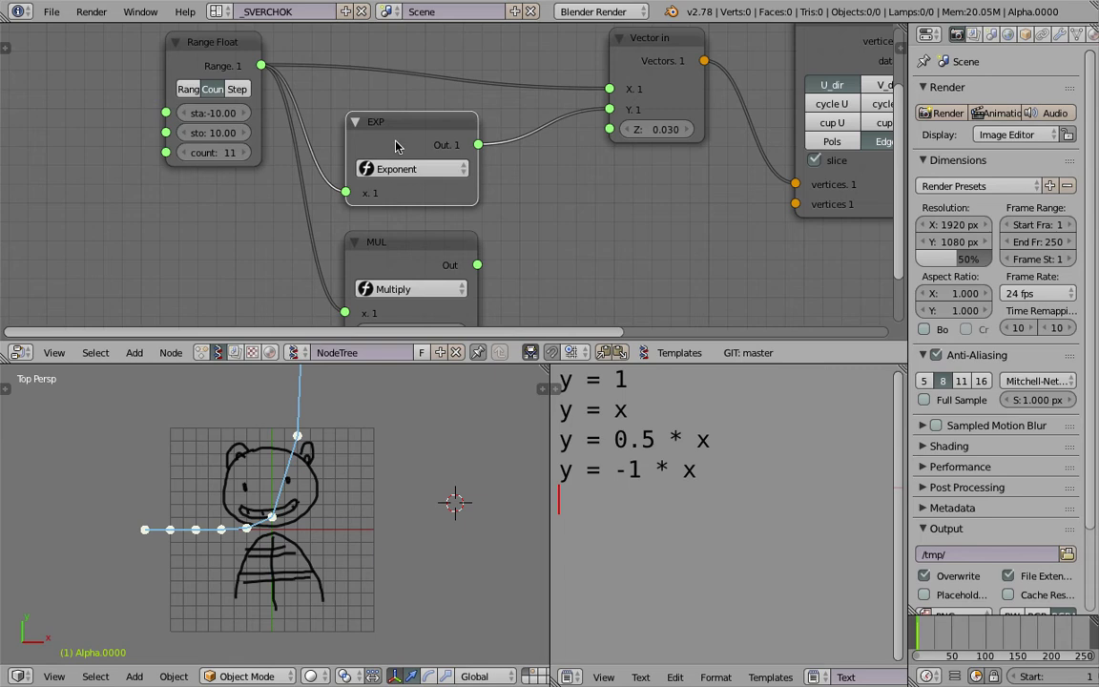
- Shift the Exponent node slightly and save the file
{"action": "scroll", "coordinate": [421, 196], "scroll_direction": "down", "scroll_amount": 1}
{"action": "left_click", "coordinate": [268, 90]}
{"action": "left_click_drag", "start_coordinate": [413, 144], "coordinate": [405, 141]}
{"action": "key", "text": "ctrl+s"}
{"action": "key", "text": "Return"}
- Add a Stethoscope MK2 node below the Vector in node and link the Exponent output to it
{"action": "key", "text": "shift+a"}
{"action": "middle_click_drag", "start_coordinate": [545, 208], "coordinate": [516, 146]}
{"action": "left_click", "coordinate": [510, 190]}
{"action": "type", "text": "ste"}
{"action": "left_click", "coordinate": [538, 221]}
{"action": "left_click", "coordinate": [540, 172]}
{"action": "scroll", "coordinate": [539, 172], "scroll_direction": "down", "scroll_amount": 1}
{"action": "left_click_drag", "start_coordinate": [429, 111], "coordinate": [515, 284]}
{"action": "middle_click_drag", "start_coordinate": [516, 250], "coordinate": [460, 243]}
{"action": "scroll", "coordinate": [584, 238], "scroll_direction": "up", "scroll_amount": 1}
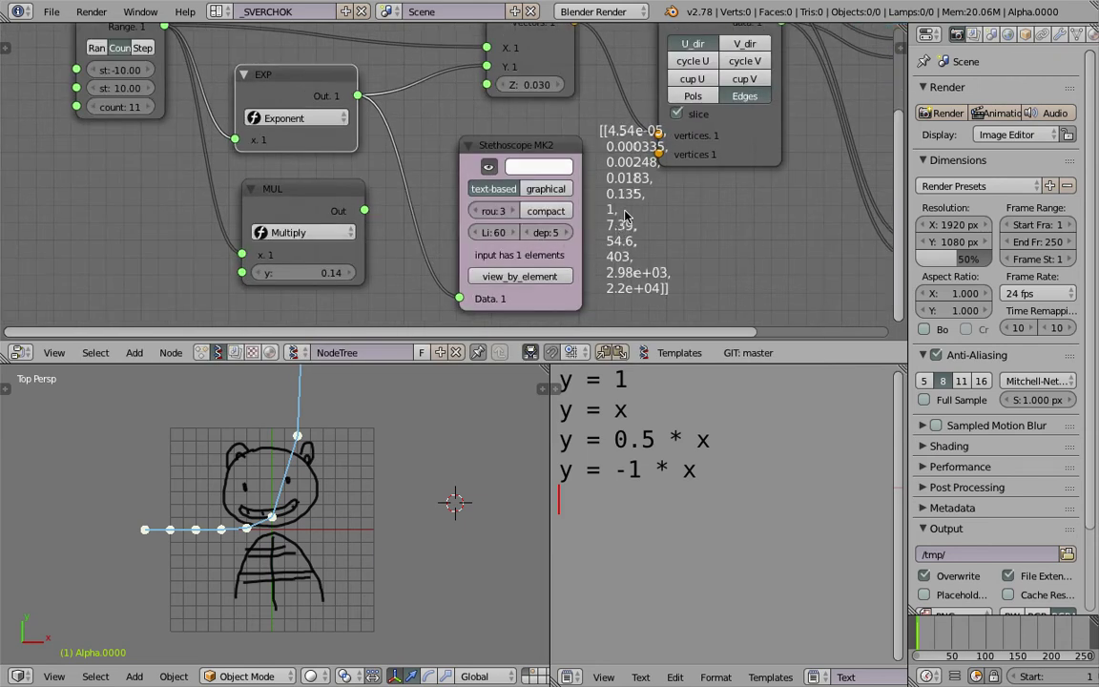
{"action": "scroll", "coordinate": [625, 218], "scroll_direction": "up", "scroll_amount": 1}
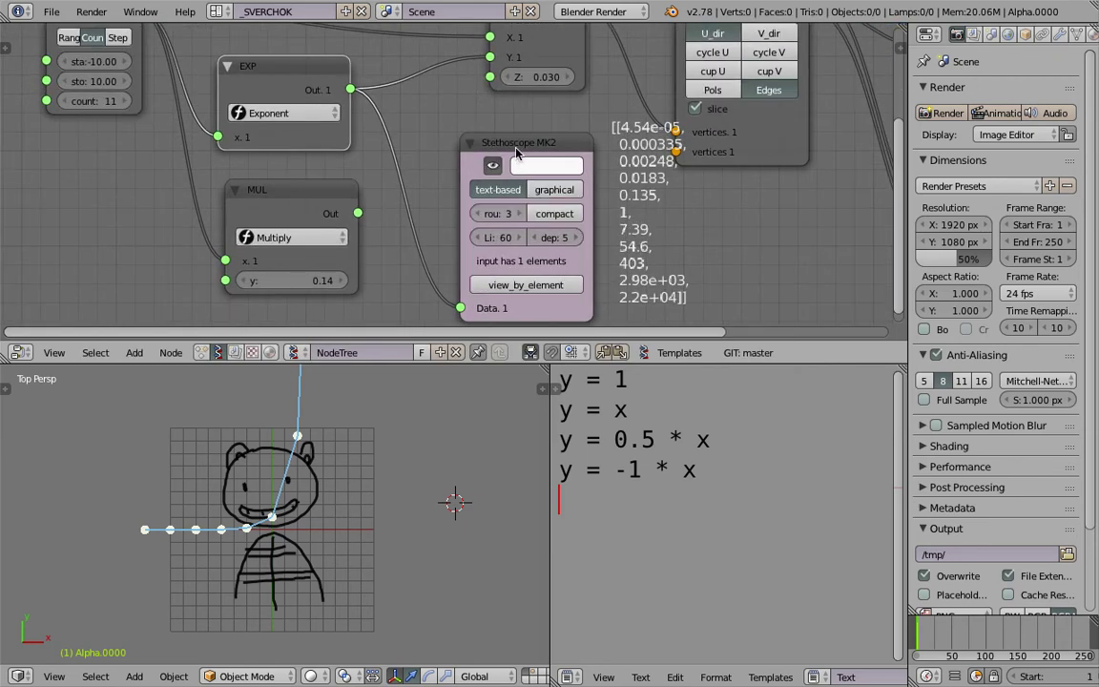
- Set the Range Float node's start to -1 and stop to 1
{"action": "scroll", "coordinate": [458, 172], "scroll_direction": "down", "scroll_amount": 2}
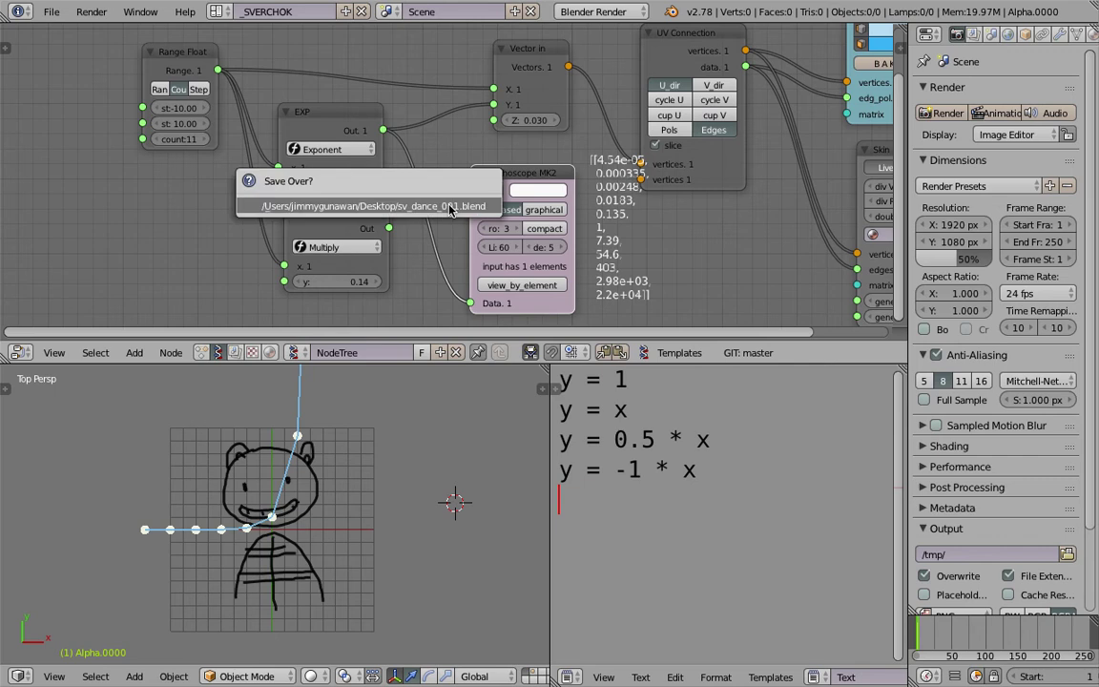
{"action": "scroll", "coordinate": [189, 118], "scroll_direction": "up", "scroll_amount": 1}
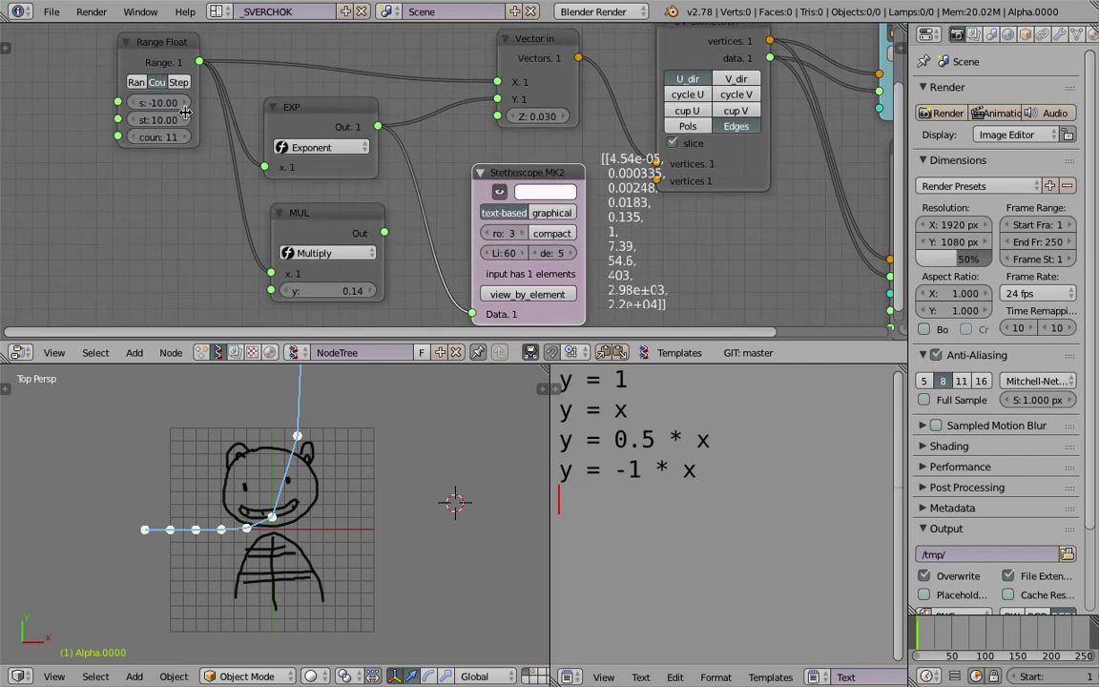
{"action": "left_click", "coordinate": [147, 96]}
{"action": "type", "text": "-"}
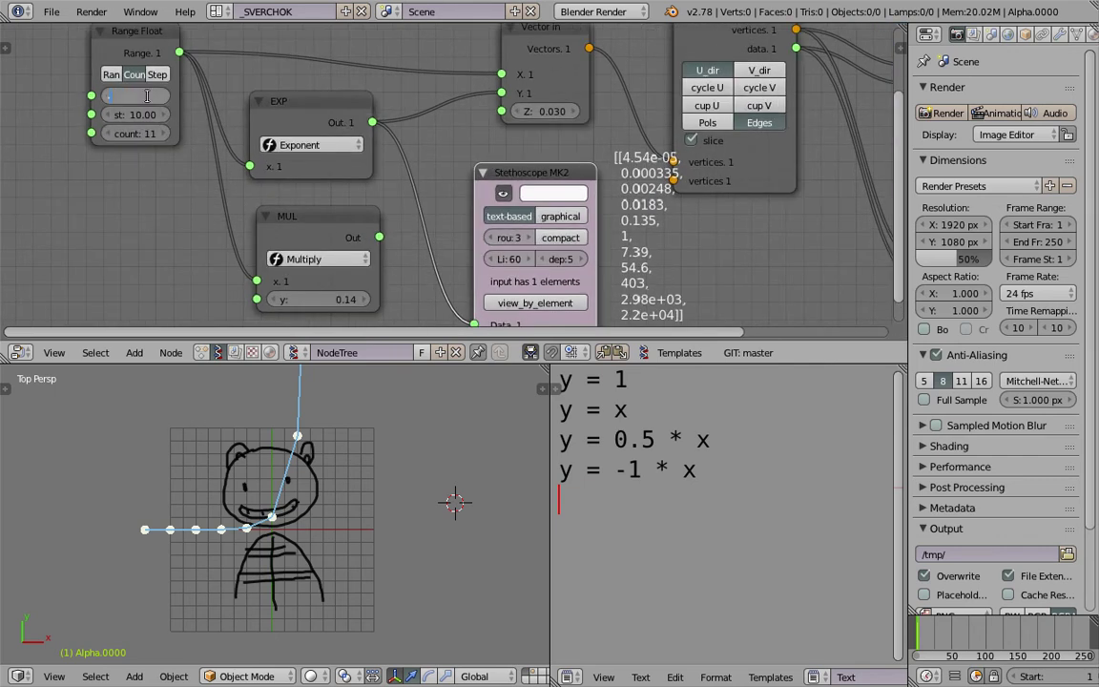
{"action": "type", "text": "1"}
{"action": "key", "text": "Tab"}
{"action": "type", "text": "1"}
{"action": "key", "text": "Tab"}
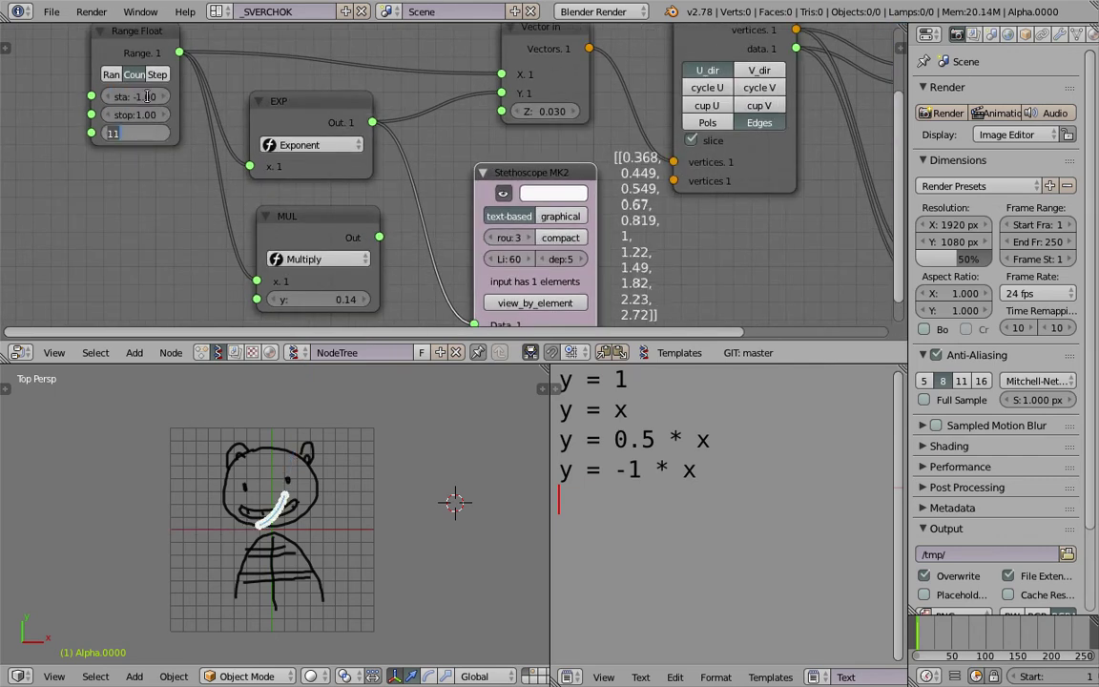
- Move the Range Float node farther away from the Exponent and Multiply nodes
{"action": "scroll", "coordinate": [248, 506], "scroll_direction": "up", "scroll_amount": 4}
{"action": "scroll", "coordinate": [310, 503], "scroll_direction": "down", "scroll_amount": 3}
{"action": "middle_click_drag", "start_coordinate": [310, 503], "coordinate": [263, 449], "text": "shift"}
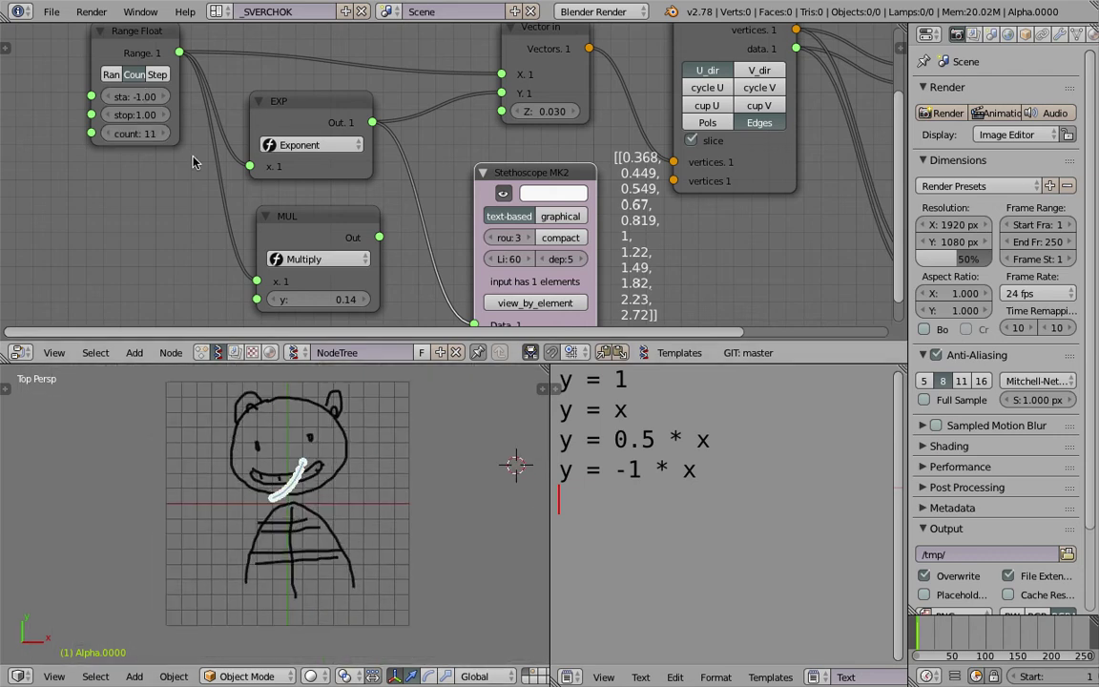
{"action": "left_click_drag", "start_coordinate": [178, 63], "coordinate": [91, 77]}
{"action": "scroll", "coordinate": [177, 107], "scroll_direction": "down", "scroll_amount": 1}
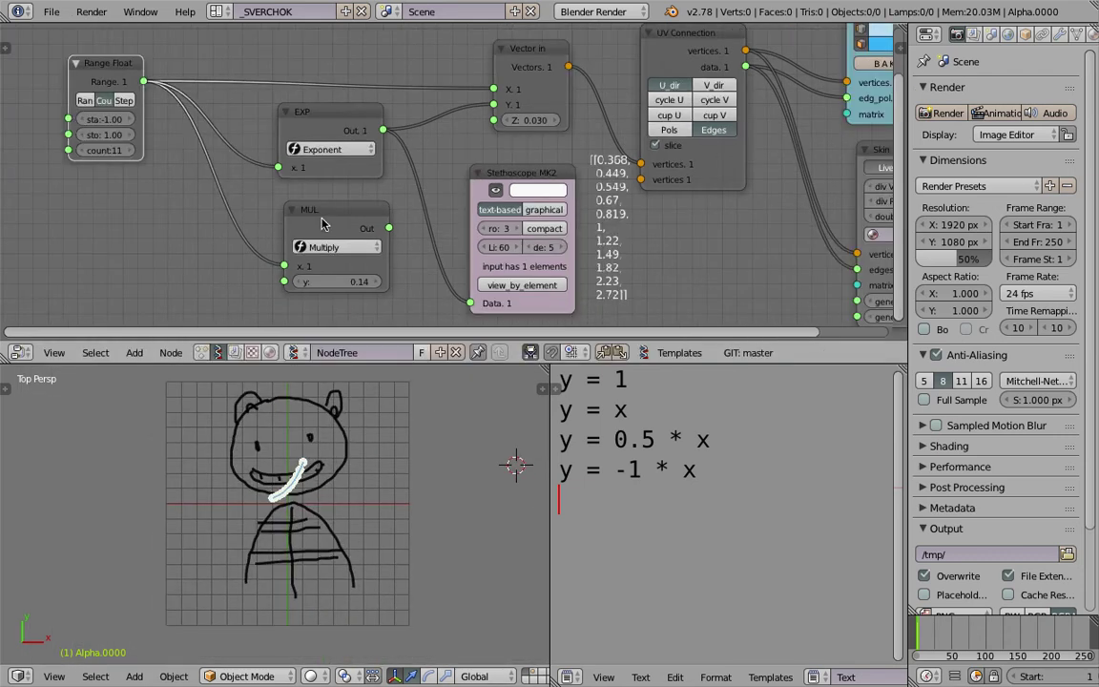
- Duplicate the Multiply node, insert the copy between the Exponent output and Vector in's Y input, and set its y to 1.73
{"action": "left_click_drag", "start_coordinate": [322, 224], "coordinate": [284, 241]}
{"action": "left_click_drag", "start_coordinate": [312, 133], "coordinate": [325, 141]}
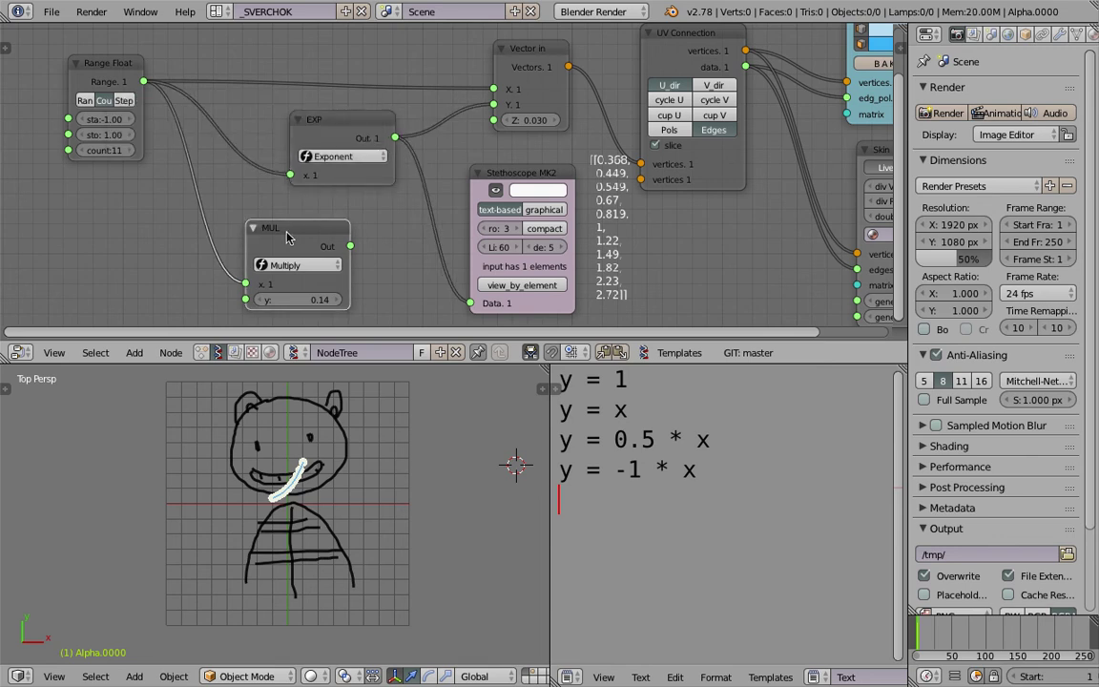
{"action": "key", "text": "shift+d"}
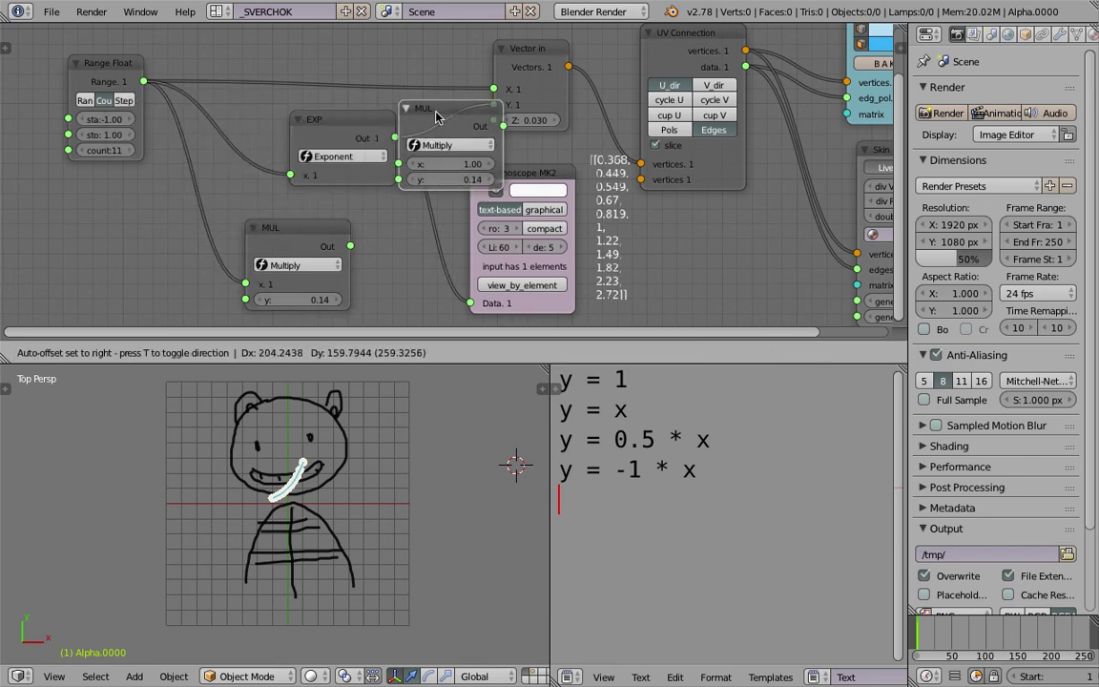
{"action": "left_click", "coordinate": [495, 119]}
{"action": "mouse_move", "coordinate": [506, 179]}
{"action": "left_mouse_down"}
{"action": "mouse_move", "coordinate": [620, 180]}
{"action": "mouse_move", "coordinate": [507, 181]}
{"action": "left_mouse_up"}
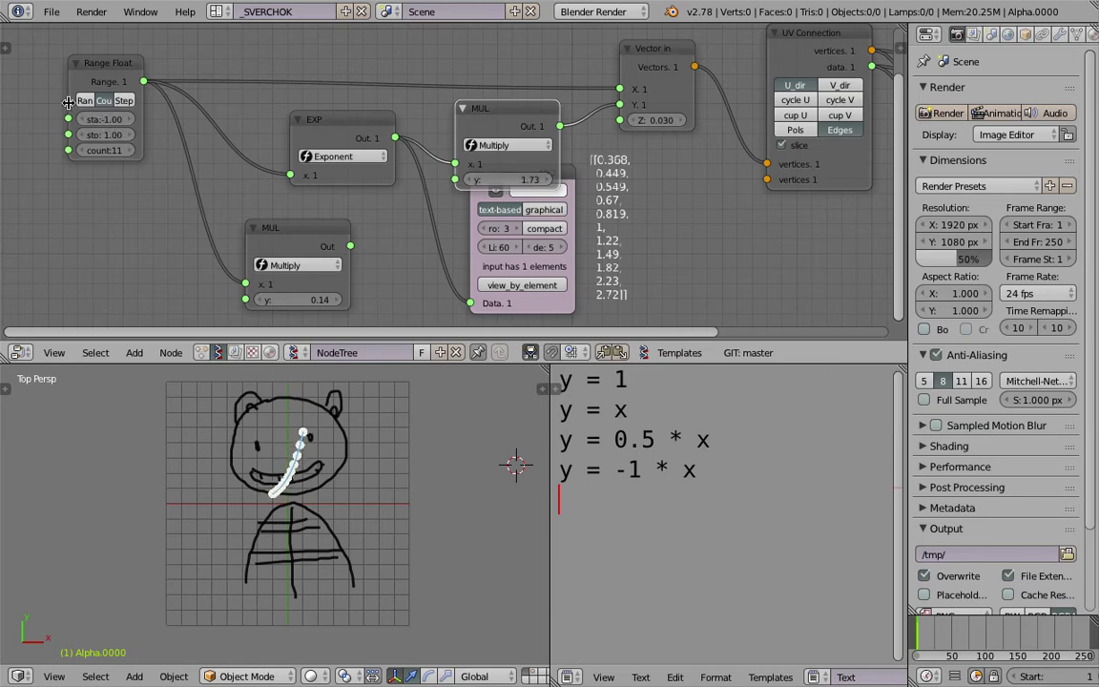
- Widen the Range Float node and move the Exponent node closer to it
{"action": "left_click_drag", "start_coordinate": [68, 103], "coordinate": [8, 90]}
{"action": "middle_click_drag", "start_coordinate": [73, 109], "coordinate": [125, 117]}
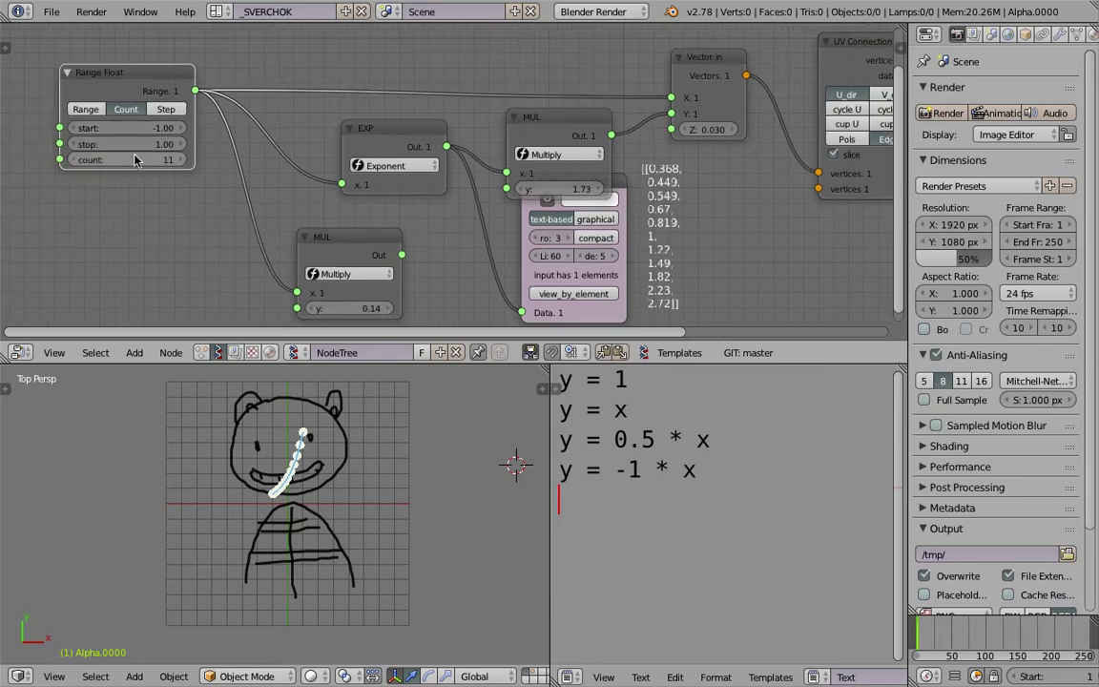
{"action": "left_click_drag", "start_coordinate": [370, 143], "coordinate": [335, 143]}
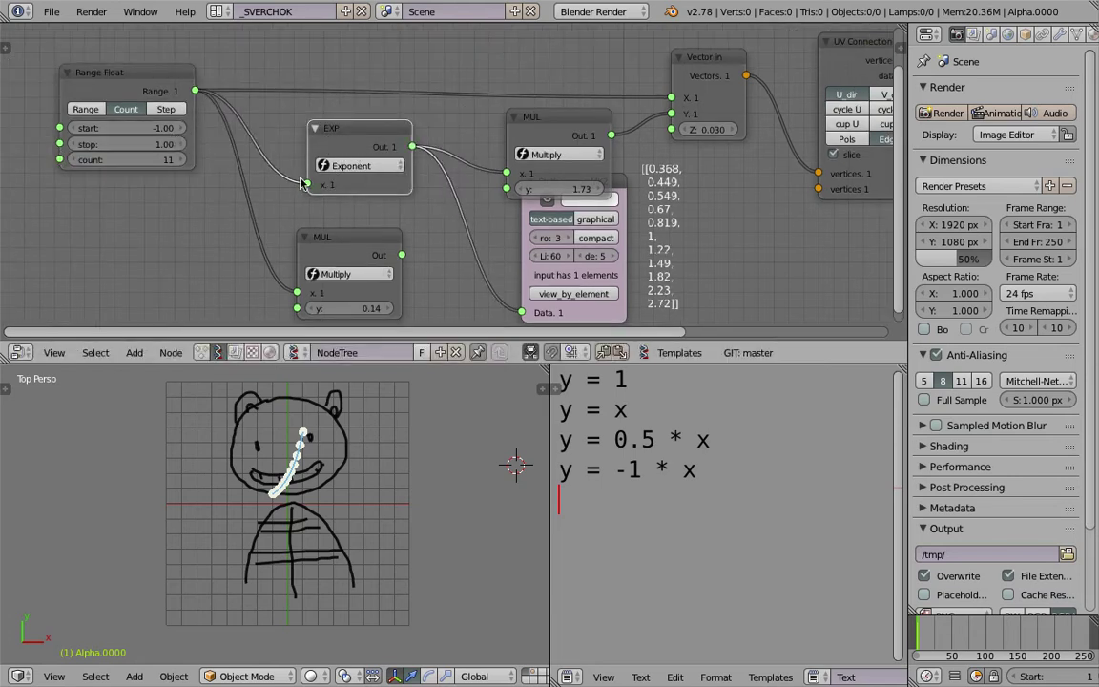
{"action": "left_click_drag", "start_coordinate": [366, 133], "coordinate": [339, 132]}
- Delete the Multiply node between Exponent and Vector in, move the Stethoscope MK2 node lower, and save the file
{"action": "left_click", "coordinate": [558, 136]}
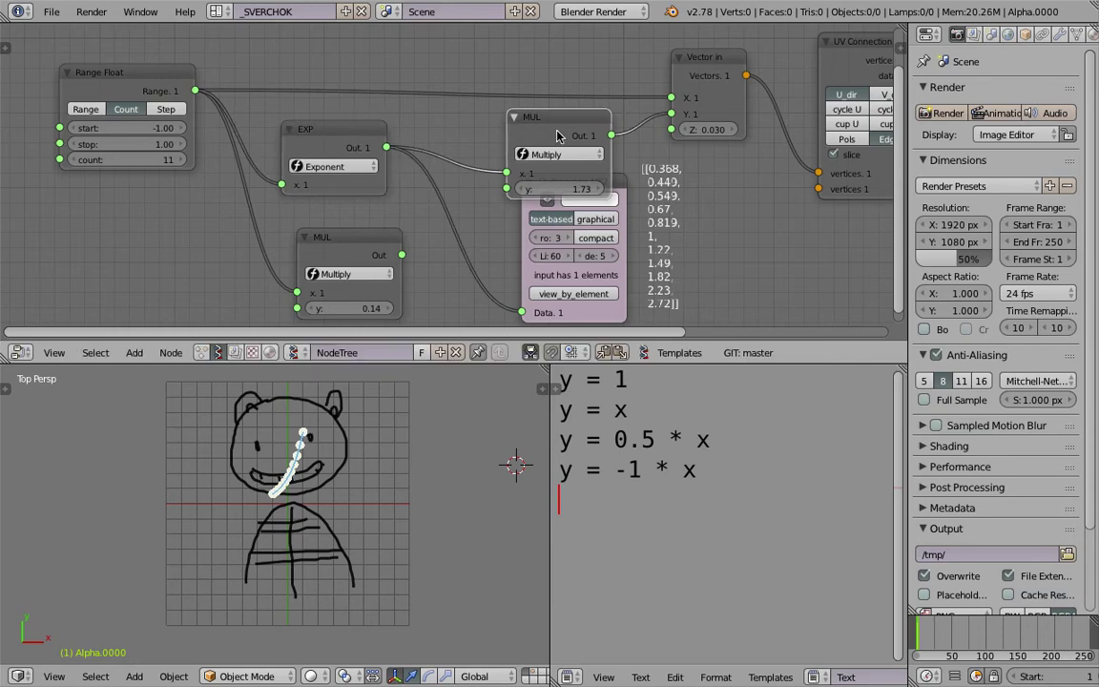
{"action": "key", "text": "x"}
{"action": "middle_click_drag", "start_coordinate": [539, 137], "coordinate": [543, 142]}
{"action": "left_click_drag", "start_coordinate": [574, 191], "coordinate": [573, 237]}
{"action": "key", "text": "ctrl+s"}
{"action": "left_click", "coordinate": [573, 237]}
{"action": "middle_click_drag", "start_coordinate": [404, 260], "coordinate": [431, 237]}
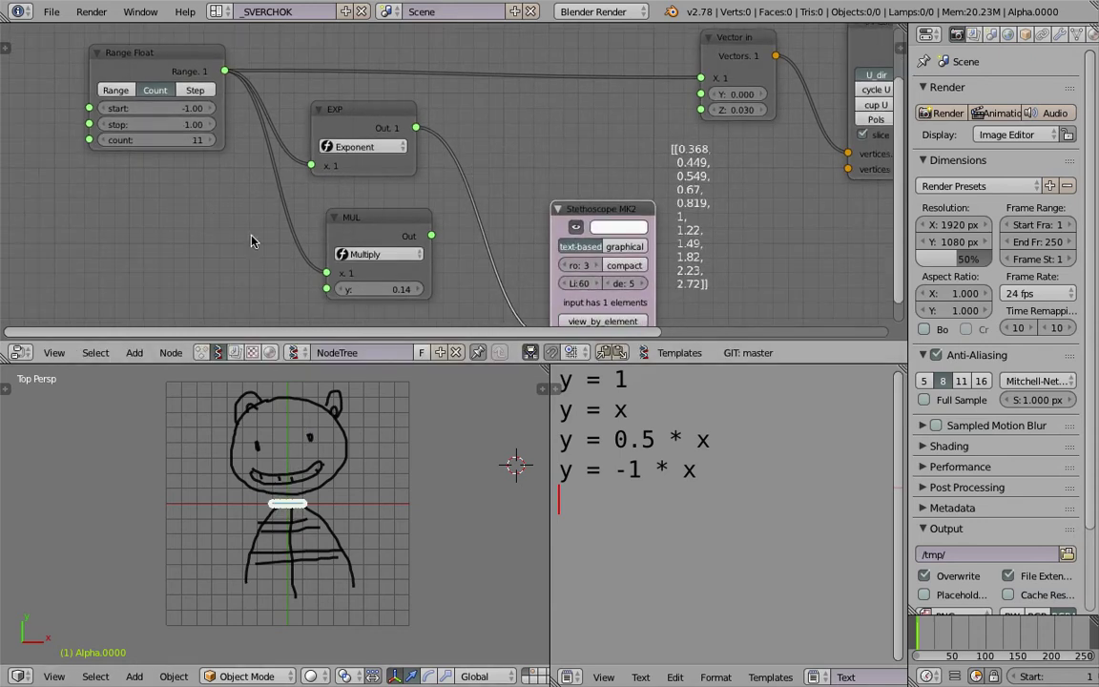
- Link the Exponent output to Vector in's Y input, save the file, and move the Range Float node farther from Exponent
{"action": "left_click_drag", "start_coordinate": [416, 127], "coordinate": [701, 93]}
{"action": "scroll", "coordinate": [385, 547], "scroll_direction": "up", "scroll_amount": 4}
{"action": "scroll", "coordinate": [384, 546], "scroll_direction": "down", "scroll_amount": 3}
{"action": "key", "text": "ctrl+s"}
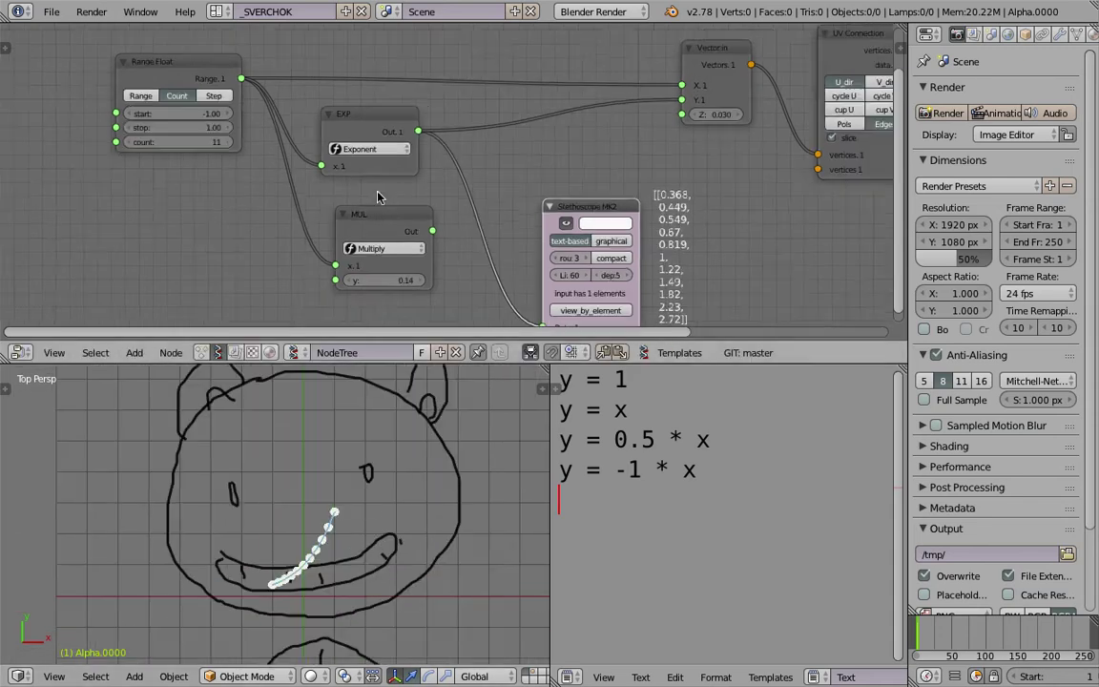
{"action": "scroll", "coordinate": [376, 197], "scroll_direction": "down", "scroll_amount": 1}
{"action": "left_click_drag", "start_coordinate": [224, 98], "coordinate": [186, 96]}
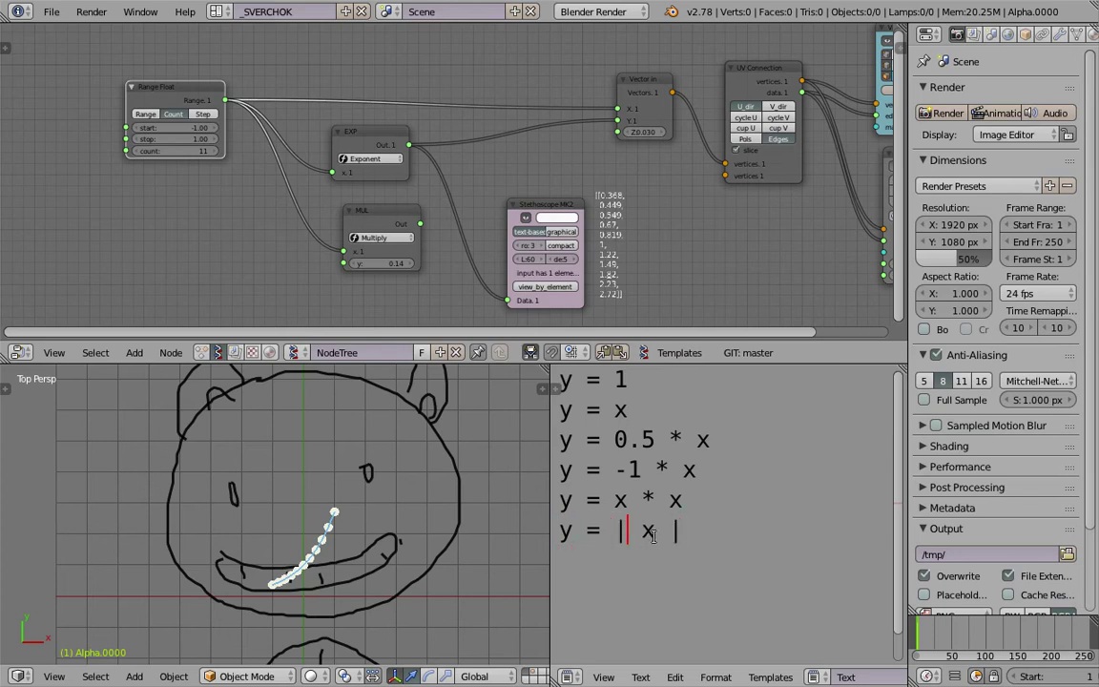
- Delete the Exponent node, move the Multiply node lower, and save the file
{"action": "left_click", "coordinate": [353, 158]}
{"action": "right_click", "coordinate": [373, 135]}
{"action": "key", "text": "x"}
{"action": "left_click_drag", "start_coordinate": [375, 206], "coordinate": [375, 247]}
{"action": "key", "text": "ctrl+s"}
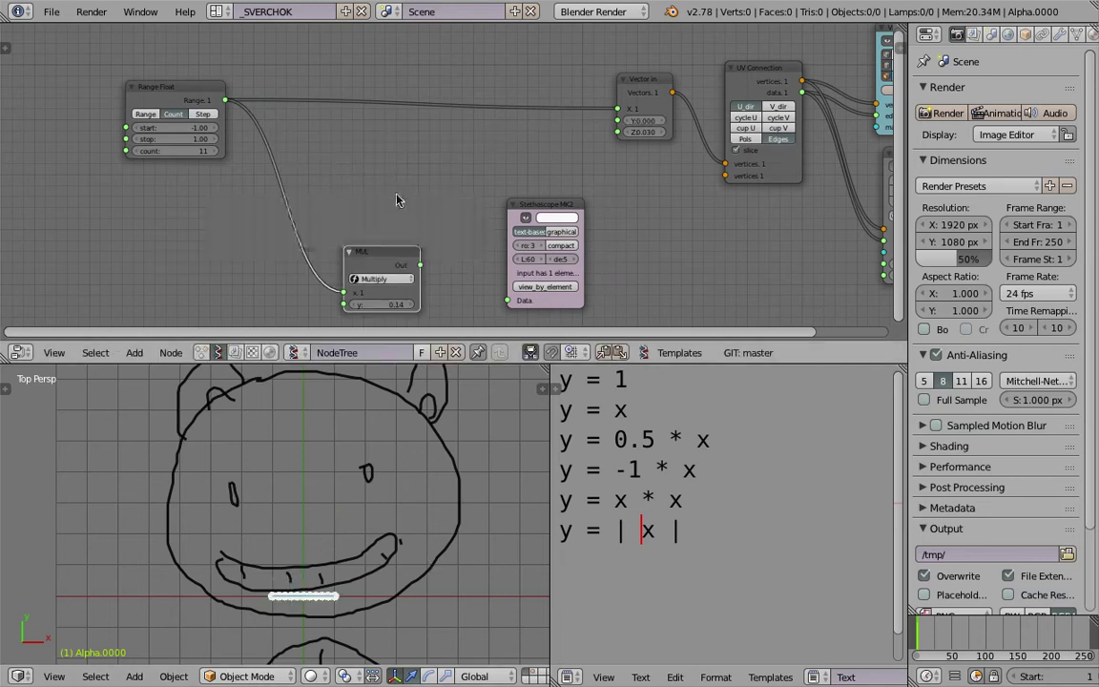
- Duplicate the Multiply node into the space above it and change the copy's function to Absolute
{"action": "key", "text": "shift+d"}
{"action": "left_click", "coordinate": [386, 143]}
{"action": "scroll", "coordinate": [384, 147], "scroll_direction": "up", "scroll_amount": 4}
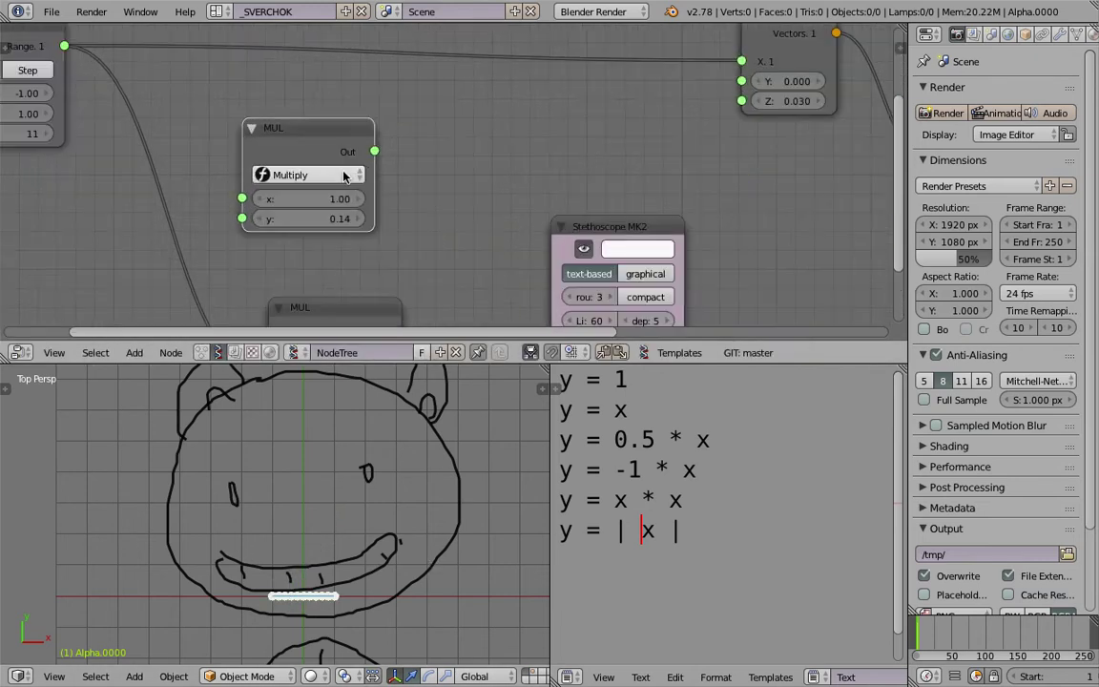
{"action": "middle_click_drag", "start_coordinate": [340, 173], "coordinate": [395, 184]}
{"action": "left_click", "coordinate": [395, 184]}
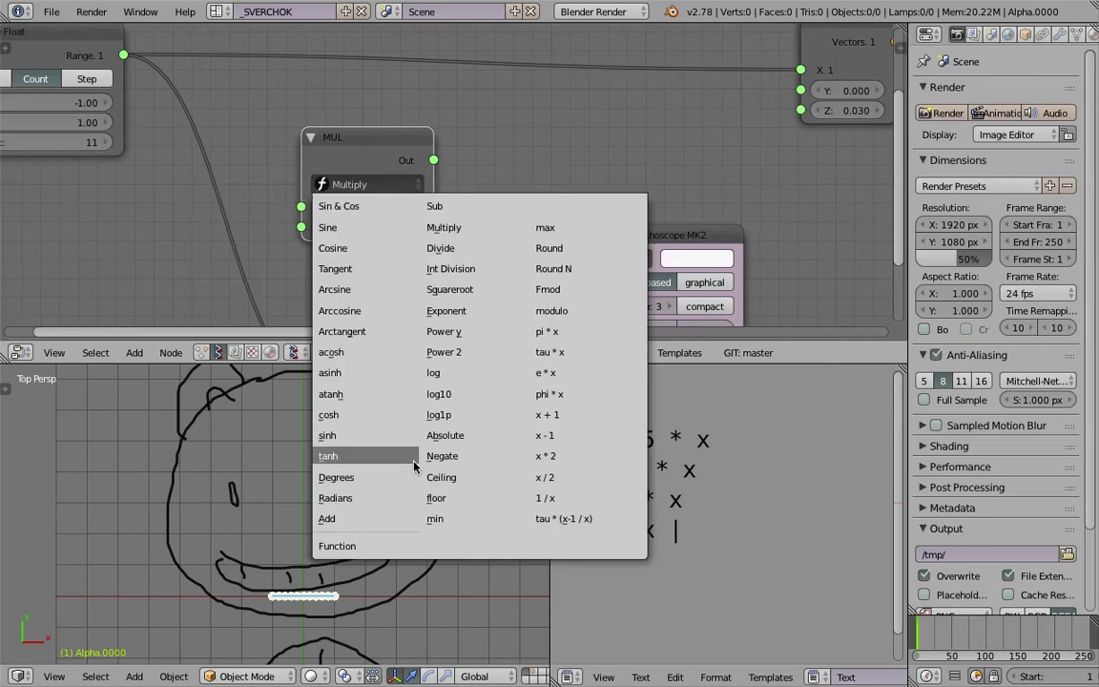
{"action": "left_click", "coordinate": [445, 435]}
{"action": "scroll", "coordinate": [321, 157], "scroll_direction": "down", "scroll_amount": 4}
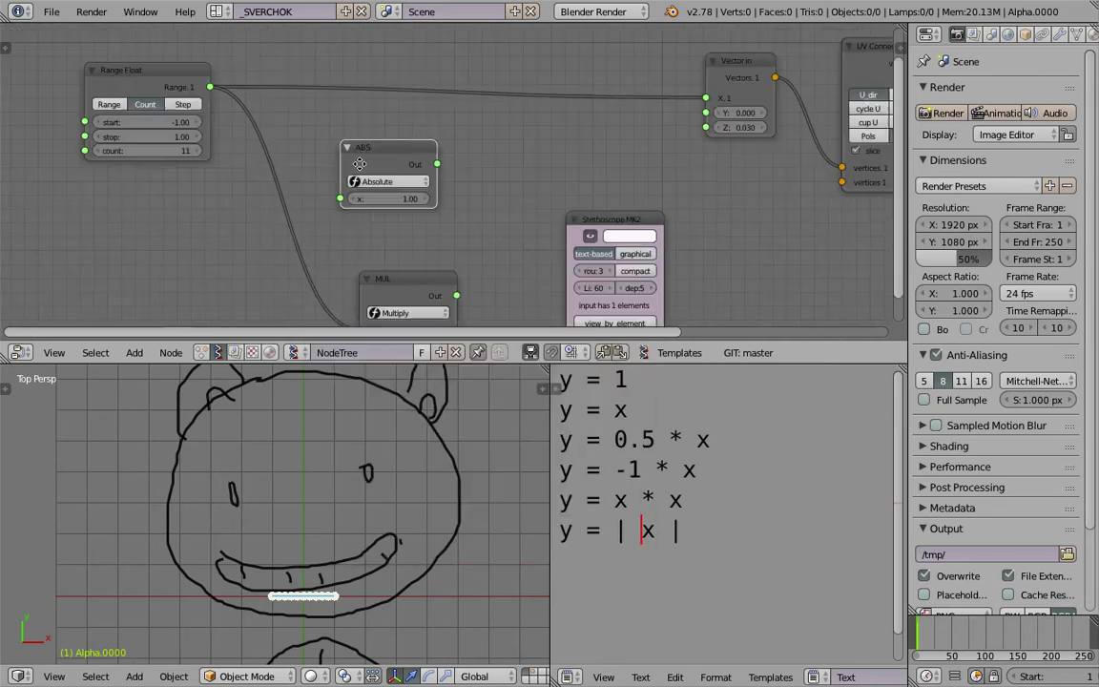
- Link the Range Float output to the Absolute node's x input and the Absolute output to Vector in's Y input
{"action": "left_click_drag", "start_coordinate": [249, 110], "coordinate": [380, 219]}
{"action": "left_click_drag", "start_coordinate": [476, 184], "coordinate": [745, 134]}
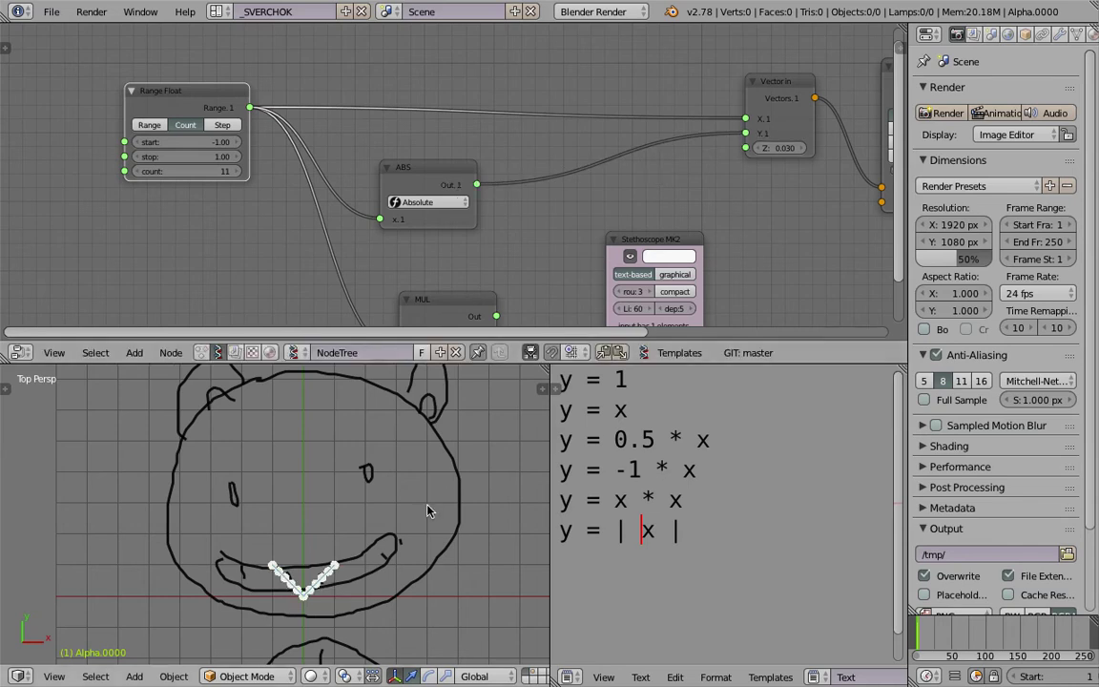
- Set the Range Float node's start to -10 and stop to 10
{"action": "scroll", "coordinate": [384, 453], "scroll_direction": "down", "scroll_amount": 3}
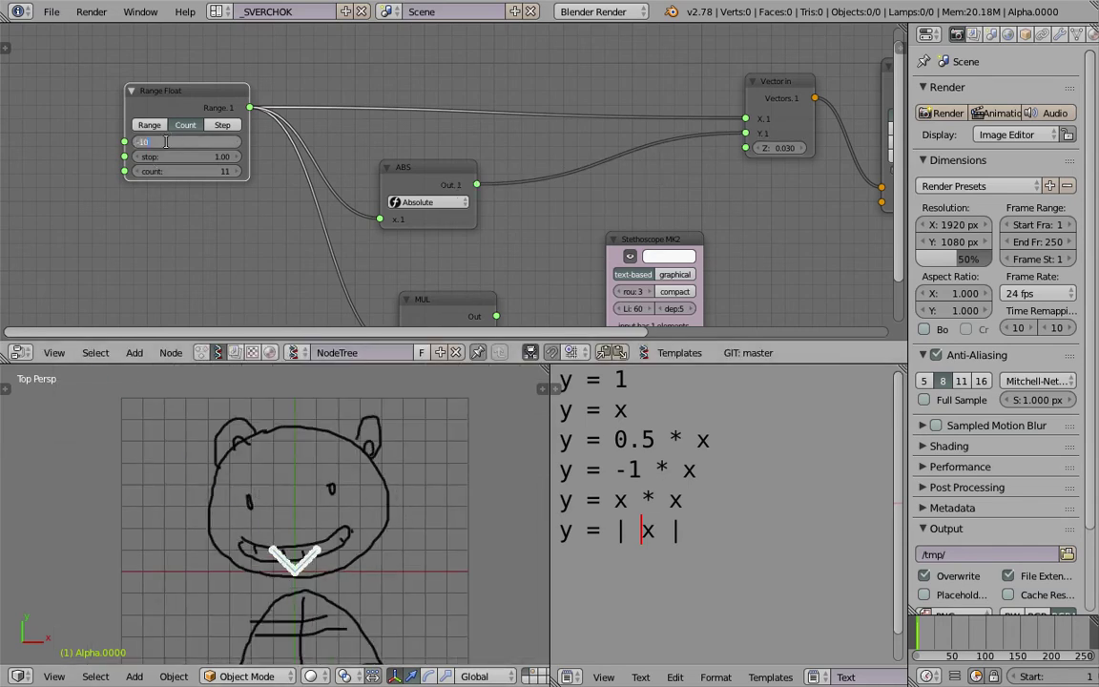
{"action": "key", "text": "Tab"}
{"action": "type", "text": "10"}
{"action": "key", "text": "Return"}
{"action": "scroll", "coordinate": [361, 479], "scroll_direction": "down", "scroll_amount": 4}
{"action": "scroll", "coordinate": [361, 481], "scroll_direction": "up", "scroll_amount": 2}
{"action": "scroll", "coordinate": [359, 479], "scroll_direction": "up", "scroll_amount": 1}
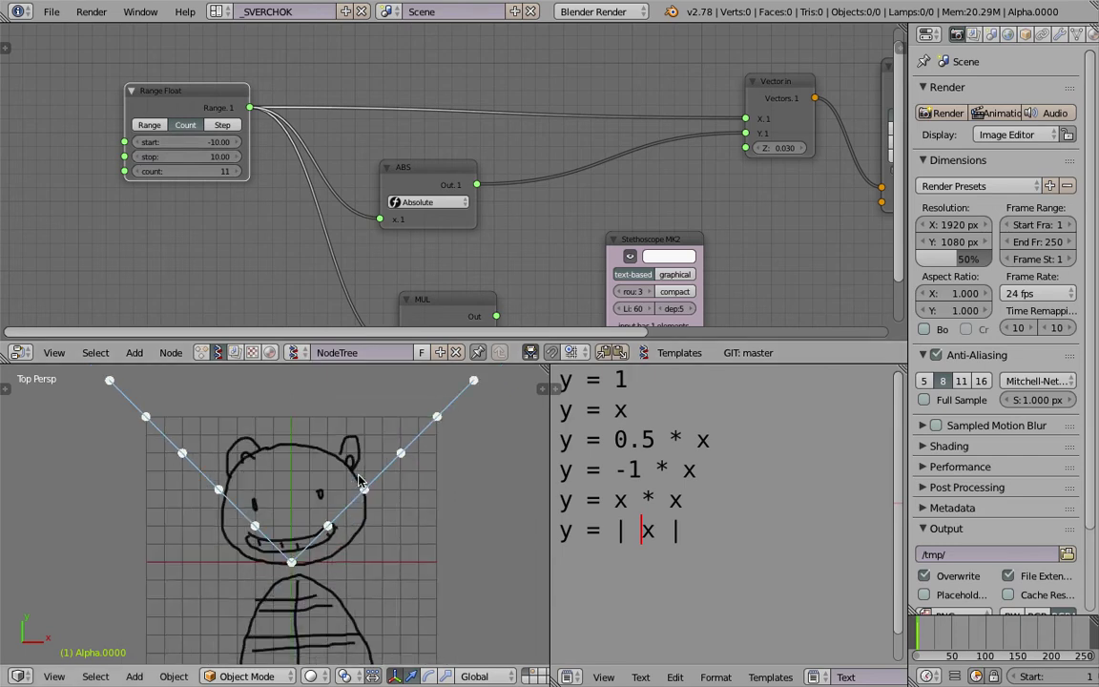
- Enter -10 and 10 again for the Range Float node's start and stop, and save the file
{"action": "mouse_move", "coordinate": [187, 142]}
{"action": "left_mouse_down"}
{"action": "mouse_move", "coordinate": [216, 142]}
{"action": "mouse_move", "coordinate": [193, 156]}
{"action": "left_mouse_up"}
{"action": "type", "text": "-10"}
{"action": "key", "text": "Tab"}
{"action": "type", "text": "10"}
{"action": "key", "text": "Return"}
{"action": "key", "text": "ctrl+s"}
{"action": "left_click", "coordinate": [227, 143]}
- Move the Multiply node closer beneath the Absolute node and save the file
{"action": "middle_click_drag", "start_coordinate": [461, 203], "coordinate": [435, 175]}
{"action": "left_click_drag", "start_coordinate": [415, 274], "coordinate": [393, 248]}
{"action": "middle_click_drag", "start_coordinate": [413, 232], "coordinate": [360, 199]}
{"action": "key", "text": "ctrl+s"}
- Shift the Stethoscope MK2 node slightly and link the Absolute output to its Data input
{"action": "left_click", "coordinate": [360, 200]}
{"action": "left_click_drag", "start_coordinate": [550, 181], "coordinate": [548, 165]}
{"action": "left_click_drag", "start_coordinate": [397, 124], "coordinate": [525, 282]}
- Examine the list of Absolute output values displayed beside the Stethoscope MK2 node
{"action": "middle_click_drag", "start_coordinate": [509, 186], "coordinate": [391, 178]}
{"action": "scroll", "coordinate": [391, 178], "scroll_direction": "up", "scroll_amount": 1}
{"action": "middle_click_drag", "start_coordinate": [550, 173], "coordinate": [452, 196]}
{"action": "scroll", "coordinate": [451, 195], "scroll_direction": "up", "scroll_amount": 2}
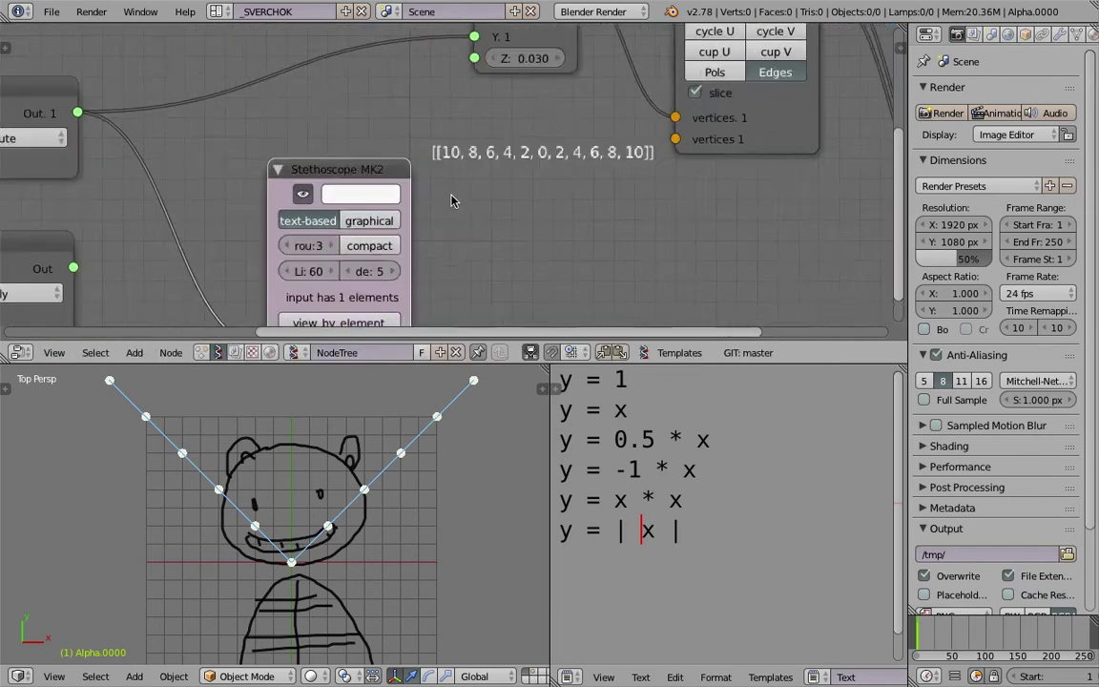
{"action": "scroll", "coordinate": [448, 201], "scroll_direction": "up", "scroll_amount": 3}
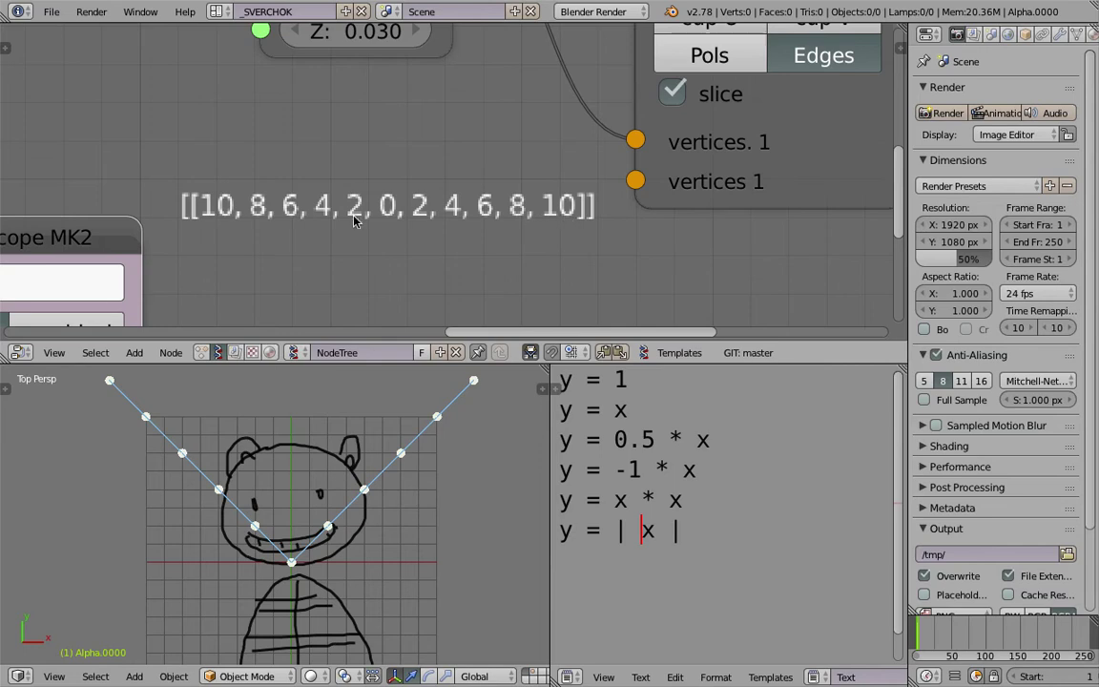
{"action": "scroll", "coordinate": [225, 214], "scroll_direction": "down", "scroll_amount": 4}
{"action": "middle_click_drag", "start_coordinate": [204, 202], "coordinate": [488, 195]}
{"action": "scroll", "coordinate": [664, 232], "scroll_direction": "up", "scroll_amount": 4}
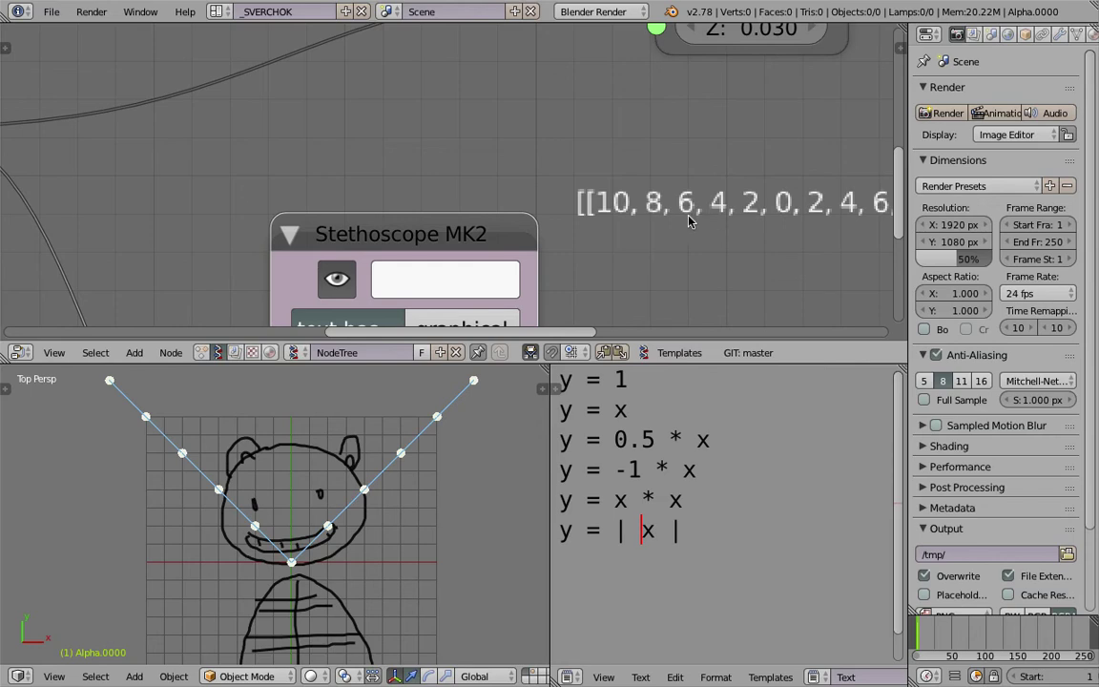
{"action": "scroll", "coordinate": [692, 221], "scroll_direction": "down", "scroll_amount": 5}
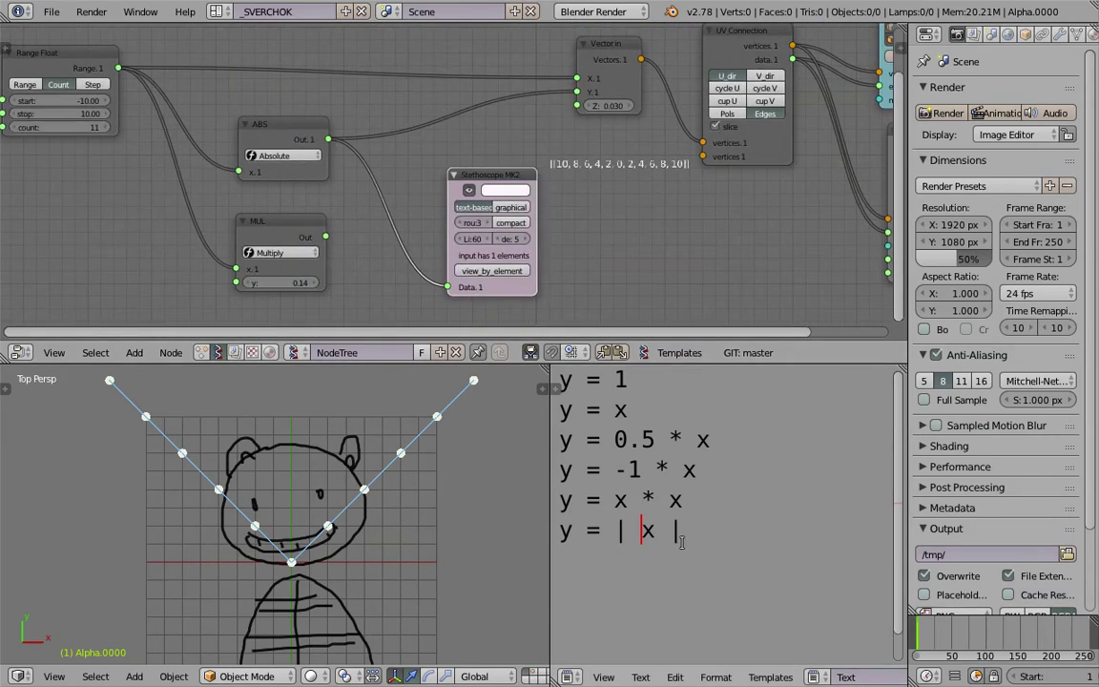
- Set the Multiply node's y to -1 and insert the node between the Absolute output and Vector in's Y input
{"action": "key", "text": "ctrl+Right"}
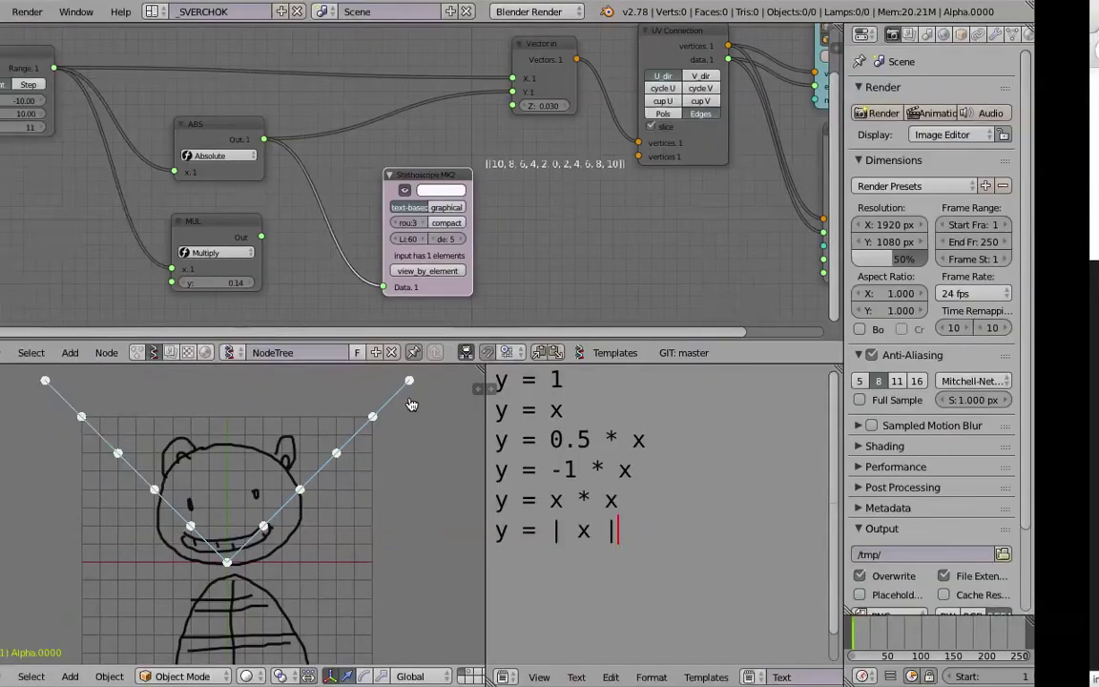
{"action": "scroll", "coordinate": [367, 253], "scroll_direction": "up", "scroll_amount": 4}
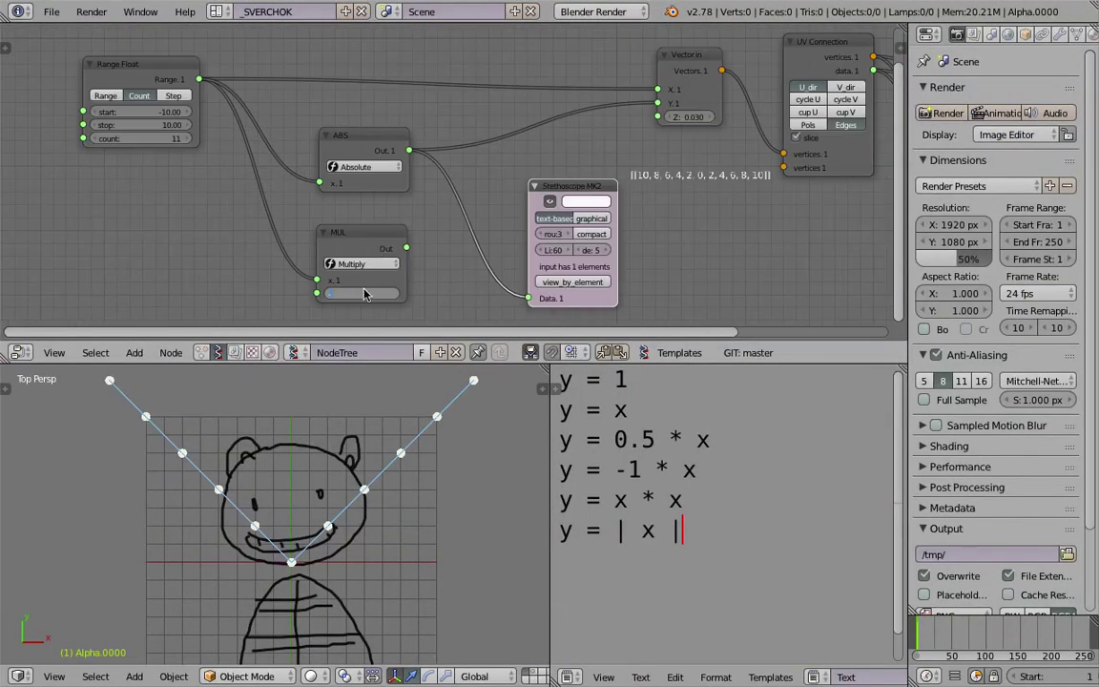
{"action": "left_click", "coordinate": [363, 239]}
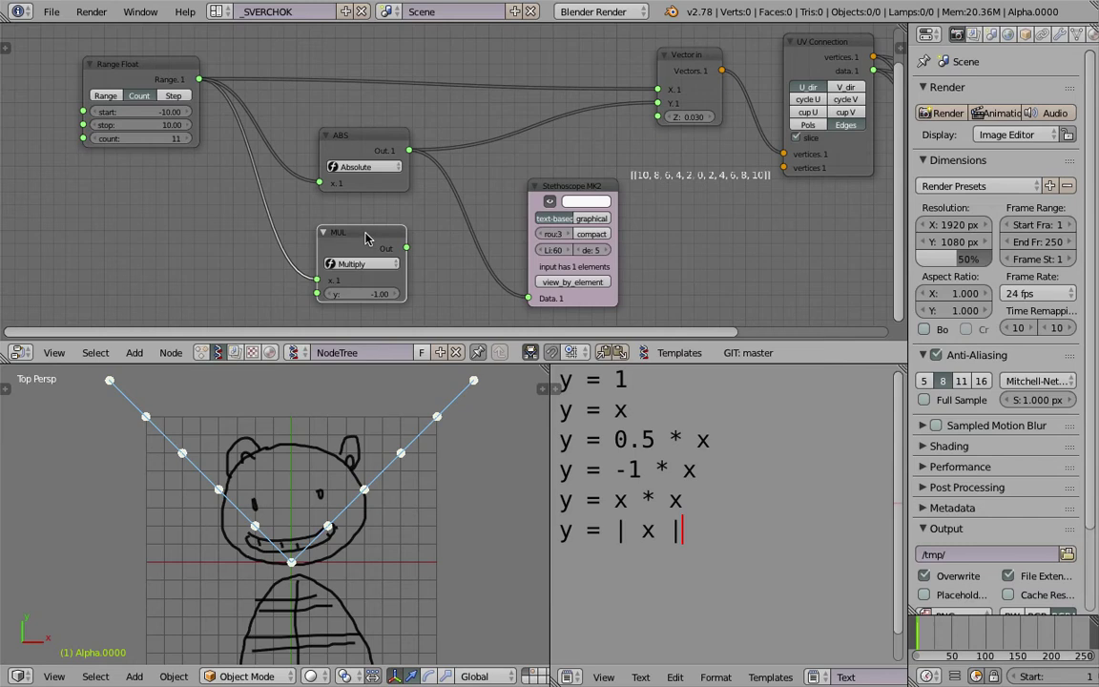
{"action": "left_click_drag", "start_coordinate": [367, 239], "coordinate": [508, 120]}
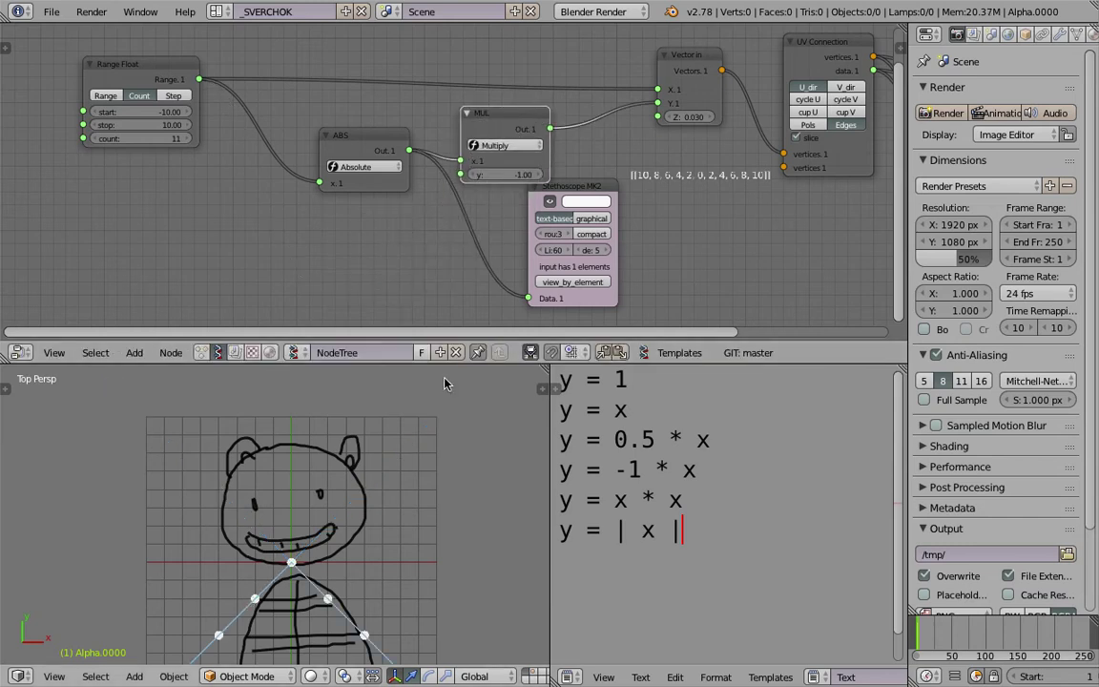
- Adjust the Multiply node's y value interactively to about -0.55, watching how the plotted arms move
{"action": "scroll", "coordinate": [408, 426], "scroll_direction": "down", "scroll_amount": 2}
{"action": "mouse_move", "coordinate": [506, 175]}
{"action": "left_mouse_down"}
{"action": "mouse_move", "coordinate": [484, 175]}
{"action": "mouse_move", "coordinate": [608, 175]}
{"action": "mouse_move", "coordinate": [494, 175]}
{"action": "left_mouse_up"}
{"action": "scroll", "coordinate": [412, 482], "scroll_direction": "up", "scroll_amount": 2}
{"action": "left_click", "coordinate": [417, 493]}
{"action": "middle_click_drag", "start_coordinate": [508, 423], "coordinate": [481, 438], "text": "shift"}
{"action": "scroll", "coordinate": [482, 435], "scroll_direction": "down", "scroll_amount": 2}
{"action": "scroll", "coordinate": [487, 430], "scroll_direction": "up", "scroll_amount": 1}
{"action": "left_click_drag", "start_coordinate": [506, 175], "coordinate": [476, 174]}
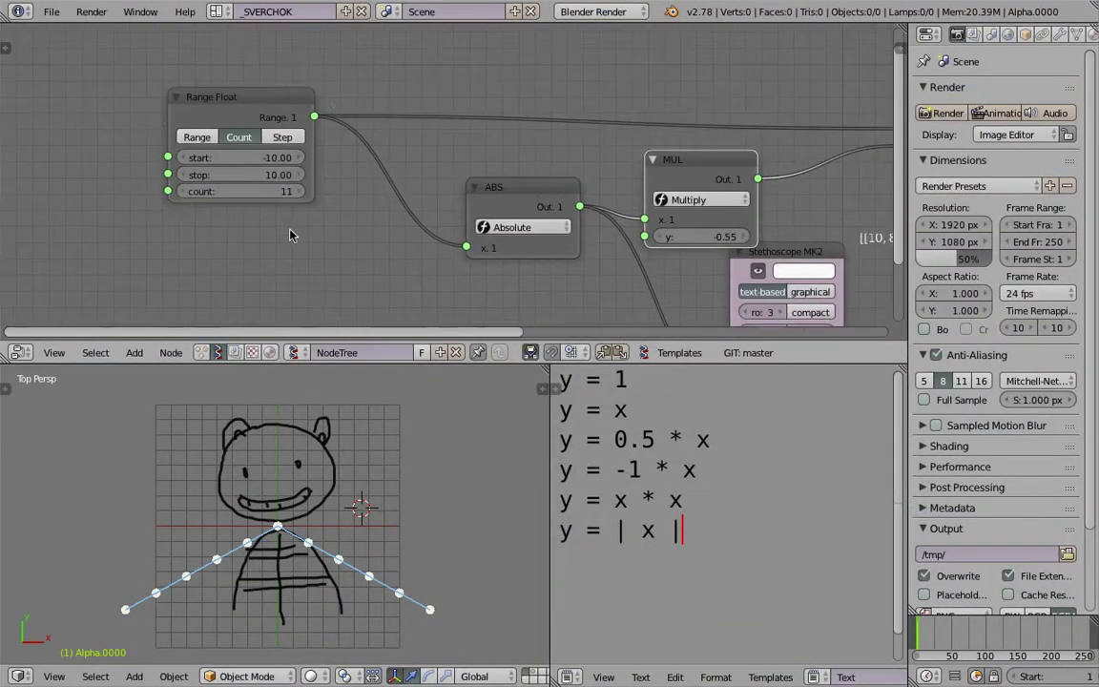
- Set the Range Float node's start to -1 and stop to 1
{"action": "scroll", "coordinate": [290, 235], "scroll_direction": "up", "scroll_amount": 1}
{"action": "left_click", "coordinate": [238, 158]}
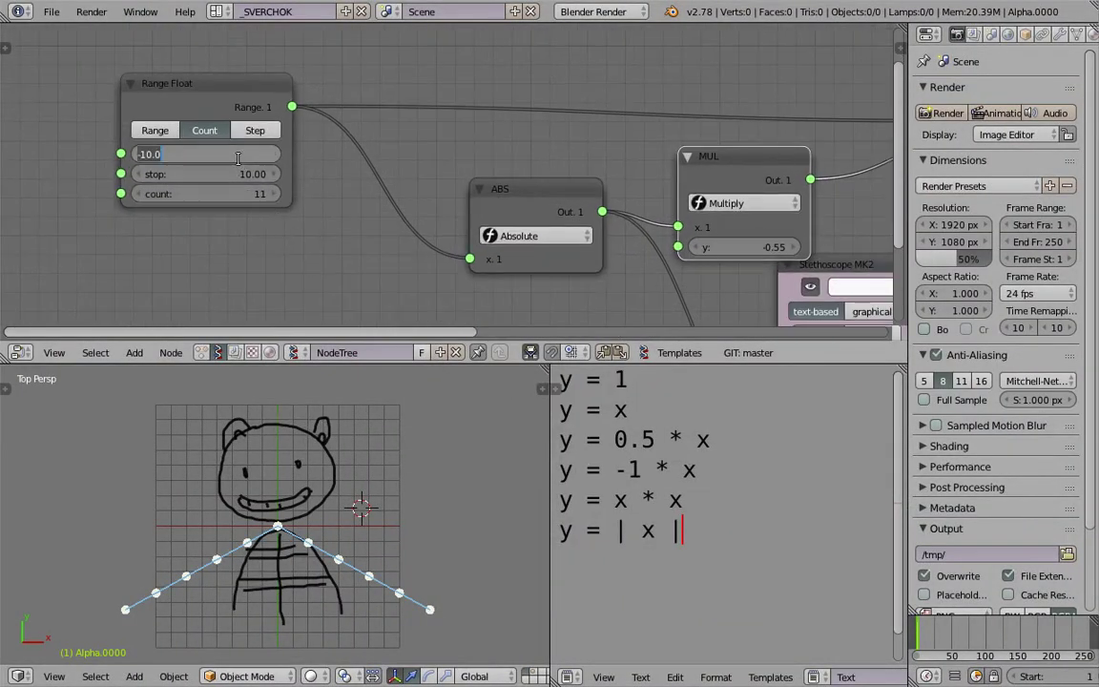
{"action": "type", "text": "-1"}
{"action": "key", "text": "Tab"}
{"action": "type", "text": "1"}
{"action": "key", "text": "Return"}
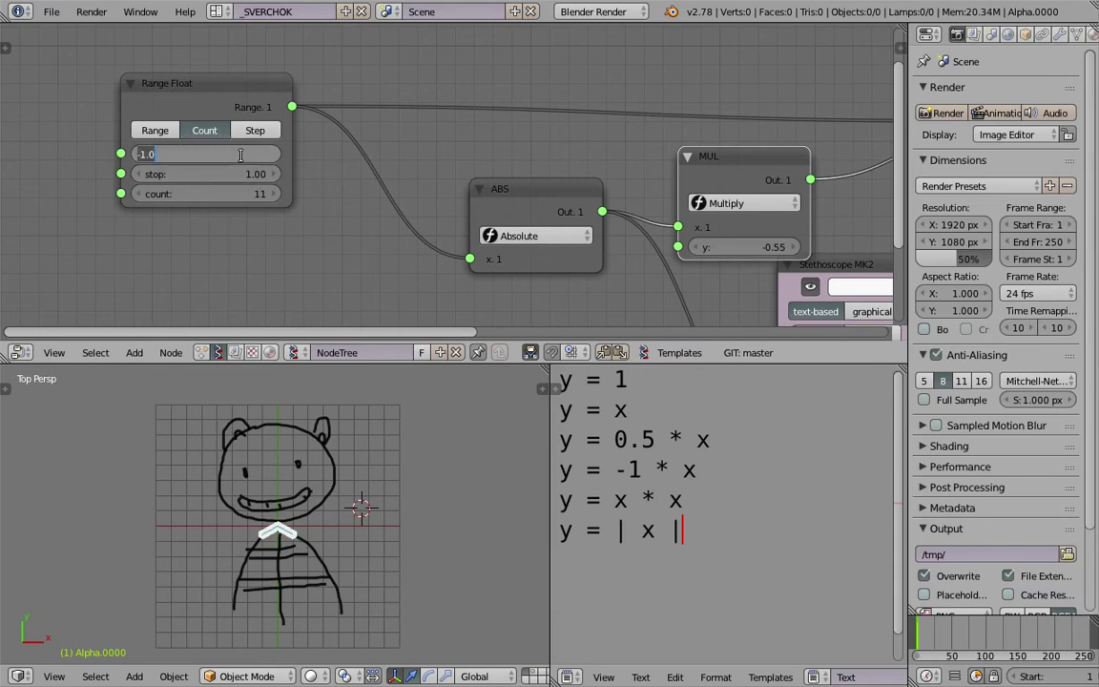
{"action": "left_click", "coordinate": [307, 203]}
- Move the Absolute and Multiply nodes lower to free space between Range Float and Vector in
{"action": "scroll", "coordinate": [310, 206], "scroll_direction": "down", "scroll_amount": 1}
{"action": "left_click_drag", "start_coordinate": [505, 187], "coordinate": [423, 256]}
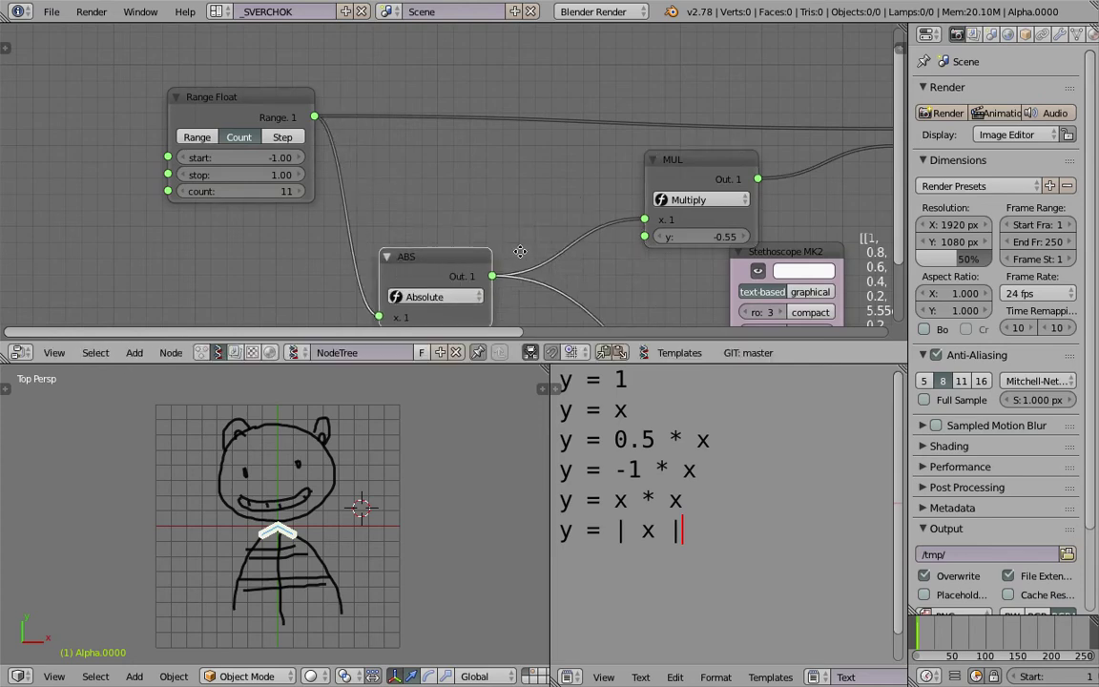
{"action": "middle_click_drag", "start_coordinate": [518, 252], "coordinate": [444, 139]}
{"action": "scroll", "coordinate": [496, 138], "scroll_direction": "down", "scroll_amount": 2}
{"action": "left_click_drag", "start_coordinate": [589, 74], "coordinate": [559, 167]}
{"action": "left_click_drag", "start_coordinate": [387, 150], "coordinate": [386, 176]}
{"action": "middle_click_drag", "start_coordinate": [386, 172], "coordinate": [403, 217]}
- Duplicate the Absolute node into the free space above it and change the copy's function to Sine
{"action": "key", "text": "shift+d"}
{"action": "left_click", "coordinate": [439, 121]}
{"action": "scroll", "coordinate": [441, 128], "scroll_direction": "up", "scroll_amount": 4}
{"action": "left_click", "coordinate": [454, 148]}
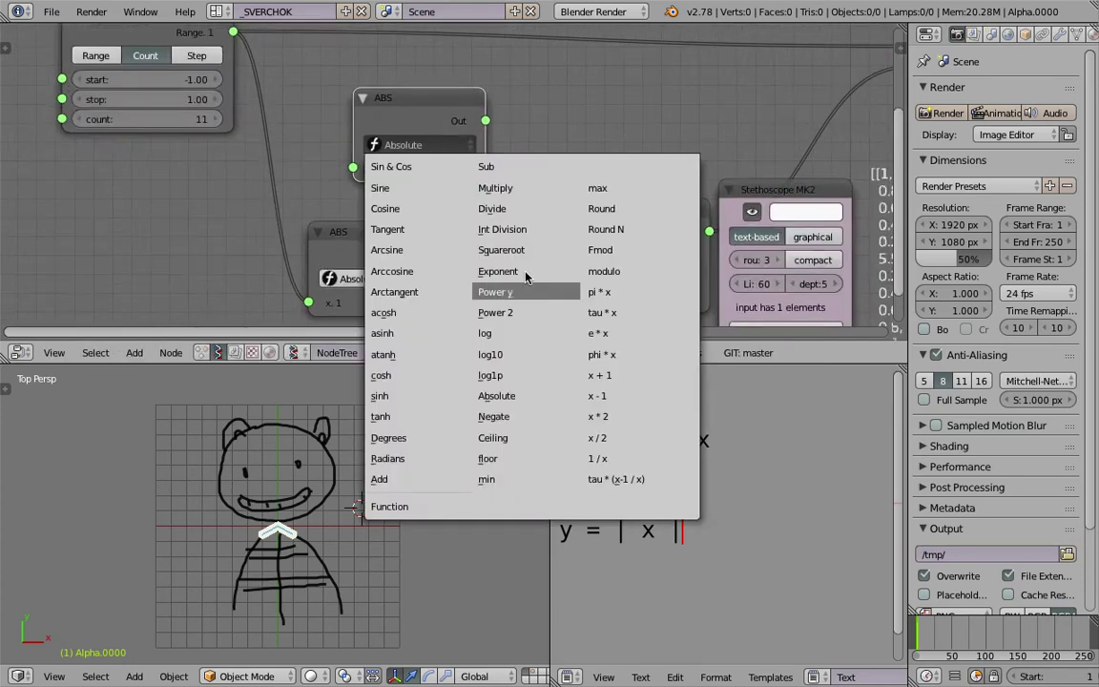
{"action": "left_click", "coordinate": [431, 197]}
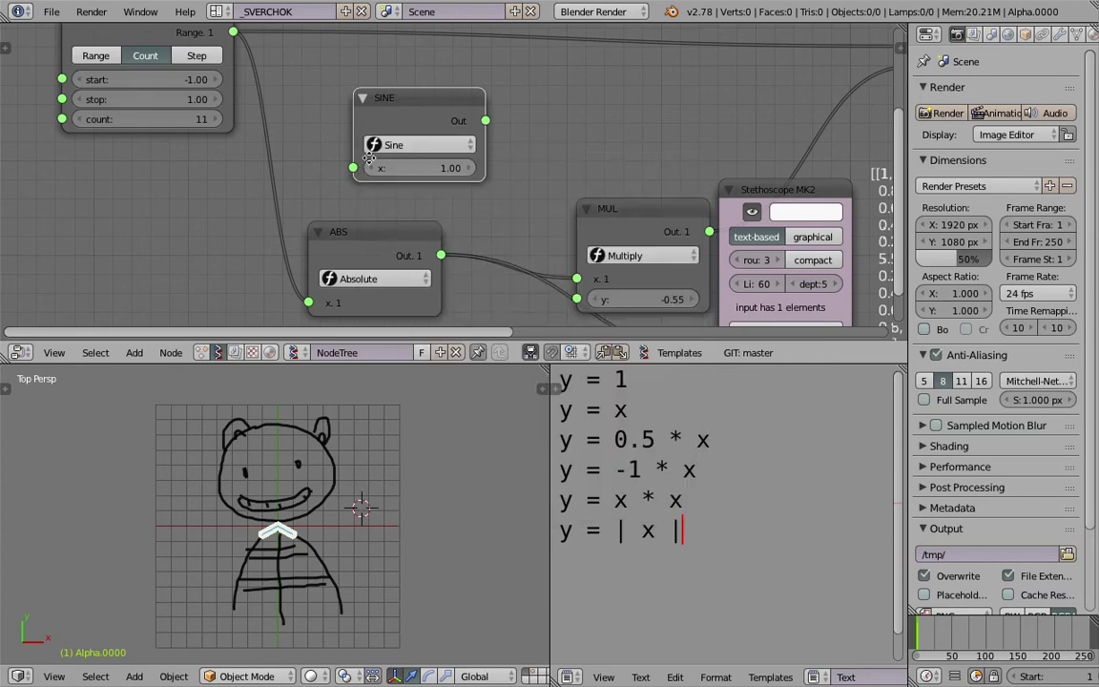
- Connect the Sine node between the Range Float output and Vector in's Y input, and move it closer to Vector in
{"action": "scroll", "coordinate": [343, 184], "scroll_direction": "down", "scroll_amount": 1}
{"action": "left_click_drag", "start_coordinate": [267, 91], "coordinate": [702, 150]}
{"action": "scroll", "coordinate": [375, 210], "scroll_direction": "down", "scroll_amount": 2}
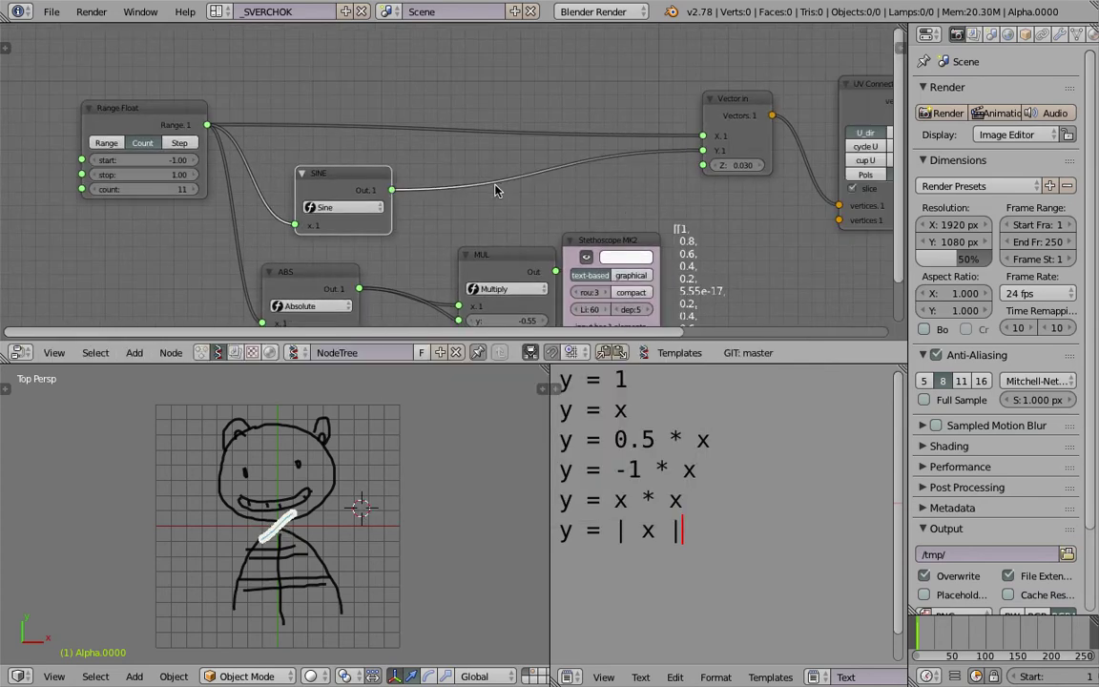
{"action": "middle_click_drag", "start_coordinate": [495, 188], "coordinate": [518, 188]}
{"action": "left_click_drag", "start_coordinate": [374, 174], "coordinate": [472, 182]}
- Adjust the Range Float node's start to about -3.01 and stop to about 3.43, and save the file
{"action": "scroll", "coordinate": [351, 517], "scroll_direction": "up", "scroll_amount": 4}
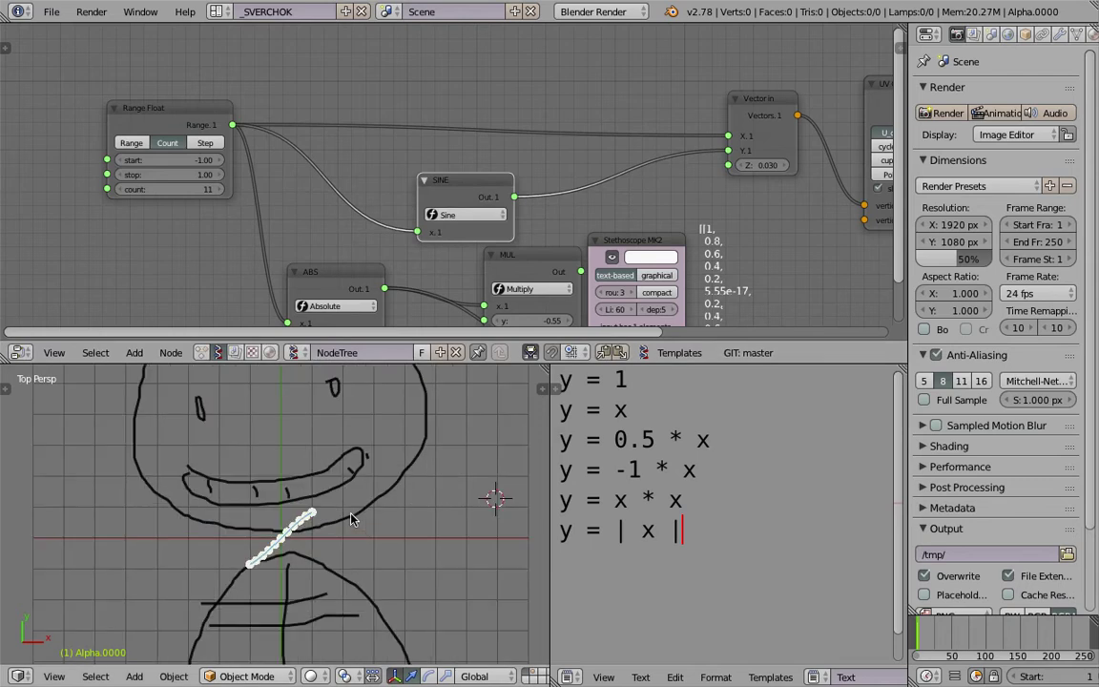
{"action": "scroll", "coordinate": [351, 517], "scroll_direction": "down", "scroll_amount": 2}
{"action": "mouse_move", "coordinate": [202, 161]}
{"action": "left_mouse_down"}
{"action": "mouse_move", "coordinate": [183, 161]}
{"action": "mouse_move", "coordinate": [259, 174]}
{"action": "mouse_move", "coordinate": [184, 161]}
{"action": "mouse_move", "coordinate": [216, 162]}
{"action": "left_mouse_up"}
{"action": "scroll", "coordinate": [163, 161], "scroll_direction": "up", "scroll_amount": 4}
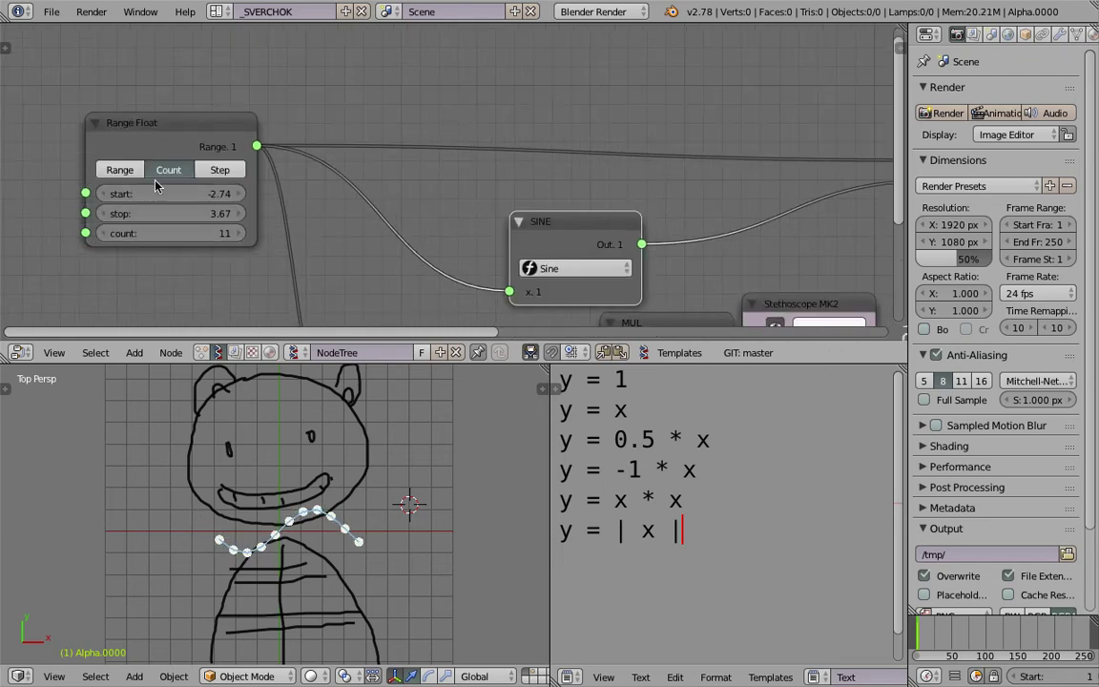
{"action": "left_click_drag", "start_coordinate": [158, 193], "coordinate": [182, 214]}
{"action": "scroll", "coordinate": [336, 470], "scroll_direction": "down", "scroll_amount": 2}
{"action": "key", "text": "ctrl+s"}
{"action": "left_click", "coordinate": [336, 474]}
{"action": "middle_click_drag", "start_coordinate": [324, 295], "coordinate": [322, 269]}
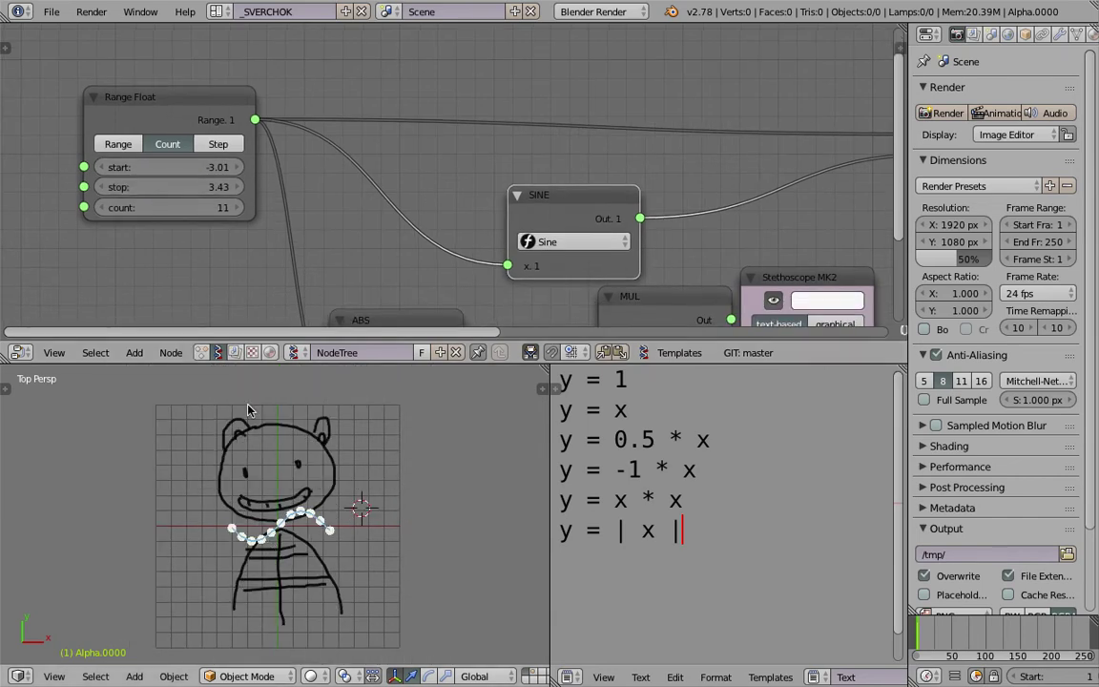
{"action": "scroll", "coordinate": [258, 209], "scroll_direction": "up", "scroll_amount": 2}
{"action": "scroll", "coordinate": [250, 546], "scroll_direction": "up", "scroll_amount": 5}
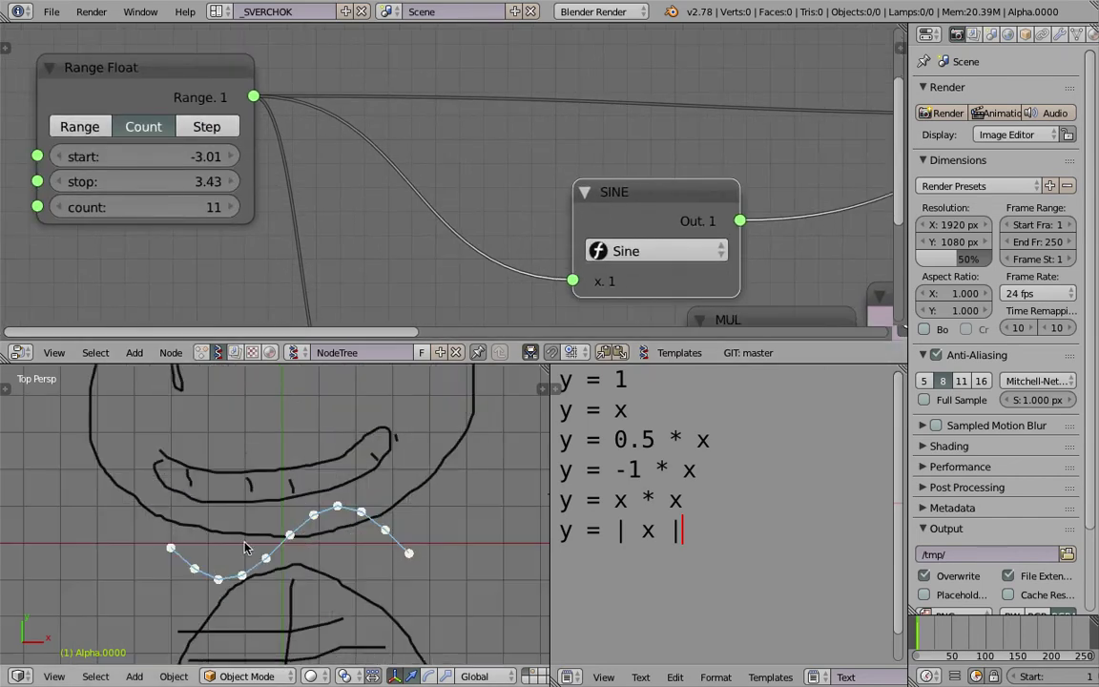
- Compare the sine curve with the Dancing Mathematician reference image in the browser, and save the Blender file
{"action": "scroll", "coordinate": [250, 547], "scroll_direction": "down", "scroll_amount": 3}
{"action": "key", "text": "ctrl+Right"}
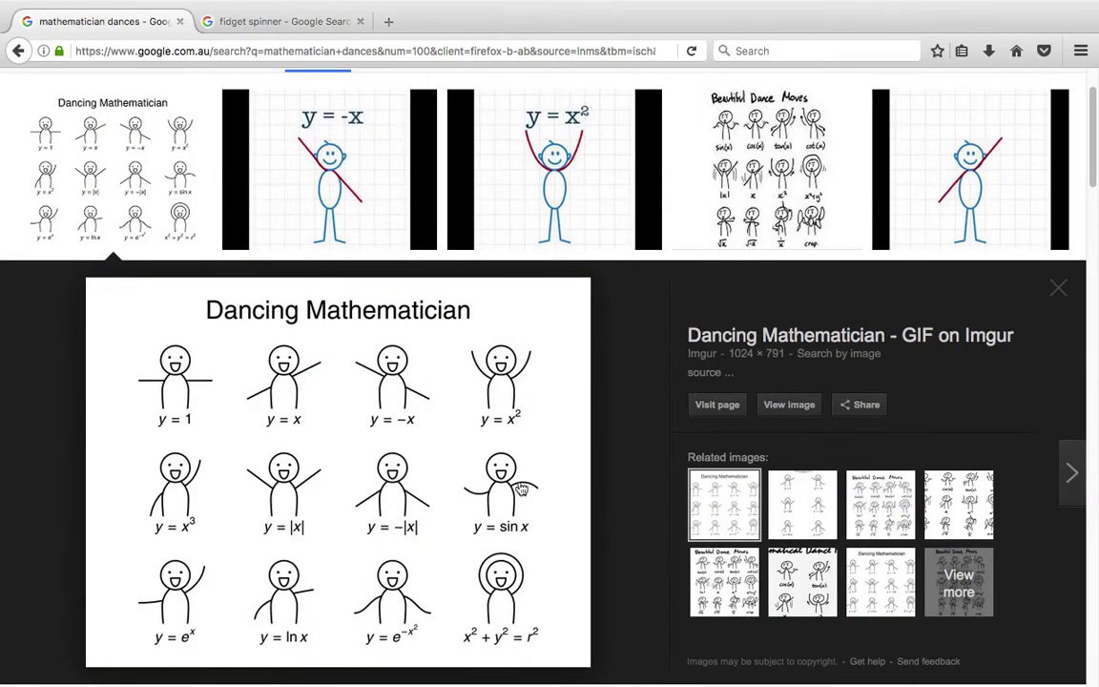
{"action": "key", "text": "ctrl+Left"}
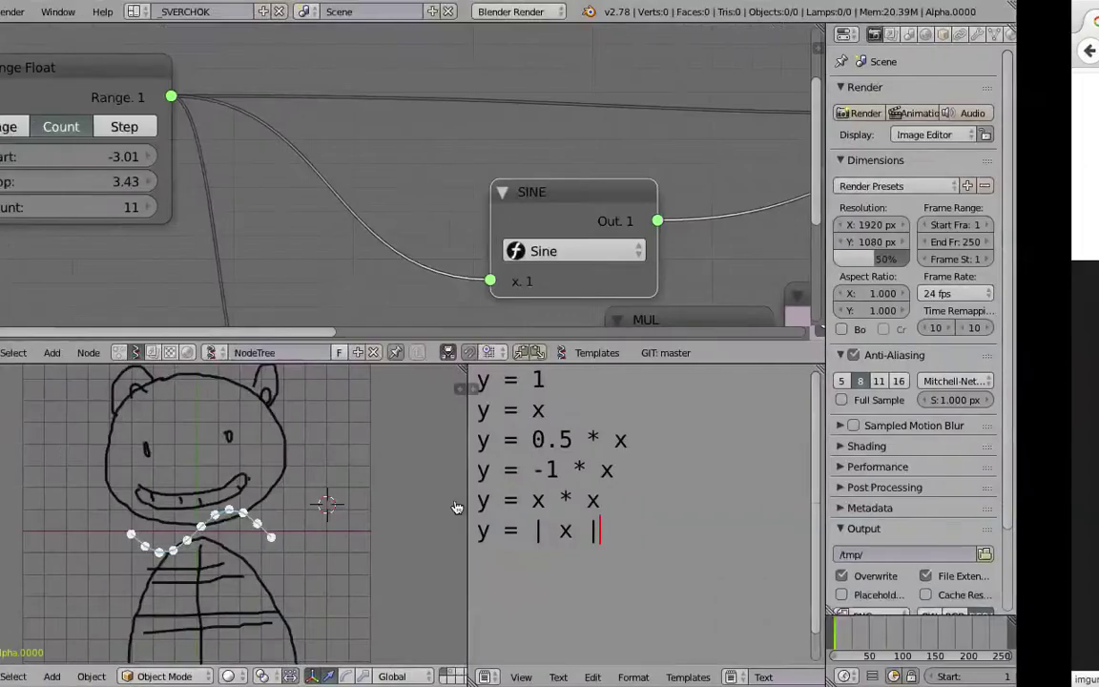
{"action": "key", "text": "ctrl+s"}
{"action": "left_click", "coordinate": [350, 506]}
{"action": "scroll", "coordinate": [277, 186], "scroll_direction": "down", "scroll_amount": 3}
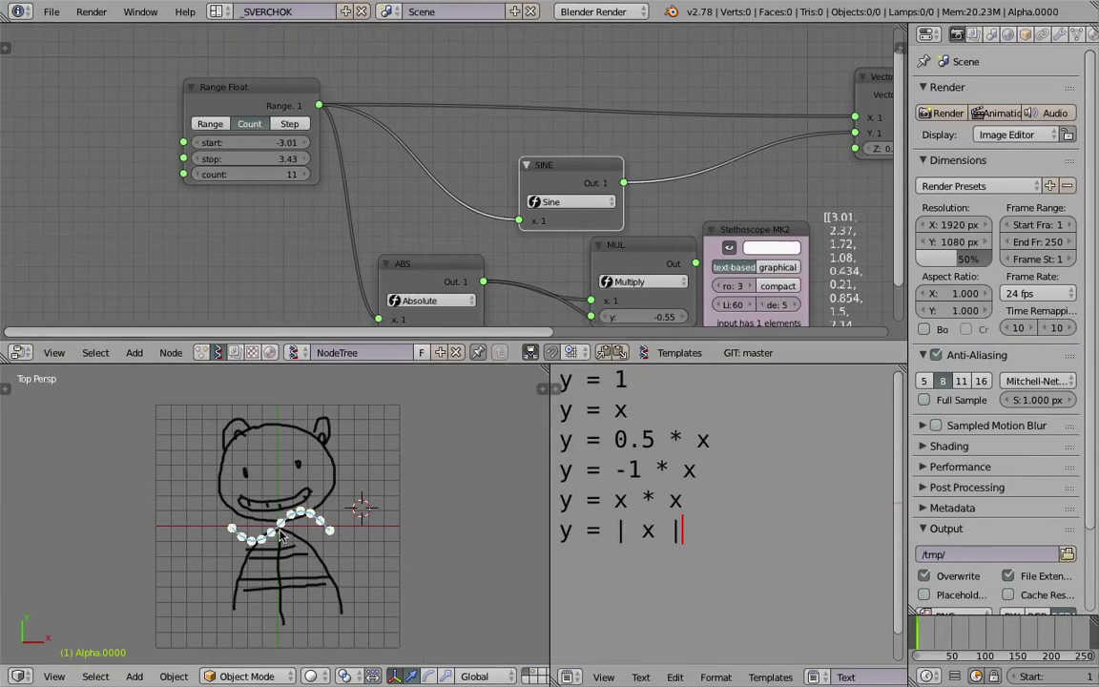
{"action": "scroll", "coordinate": [321, 523], "scroll_direction": "up", "scroll_amount": 2}
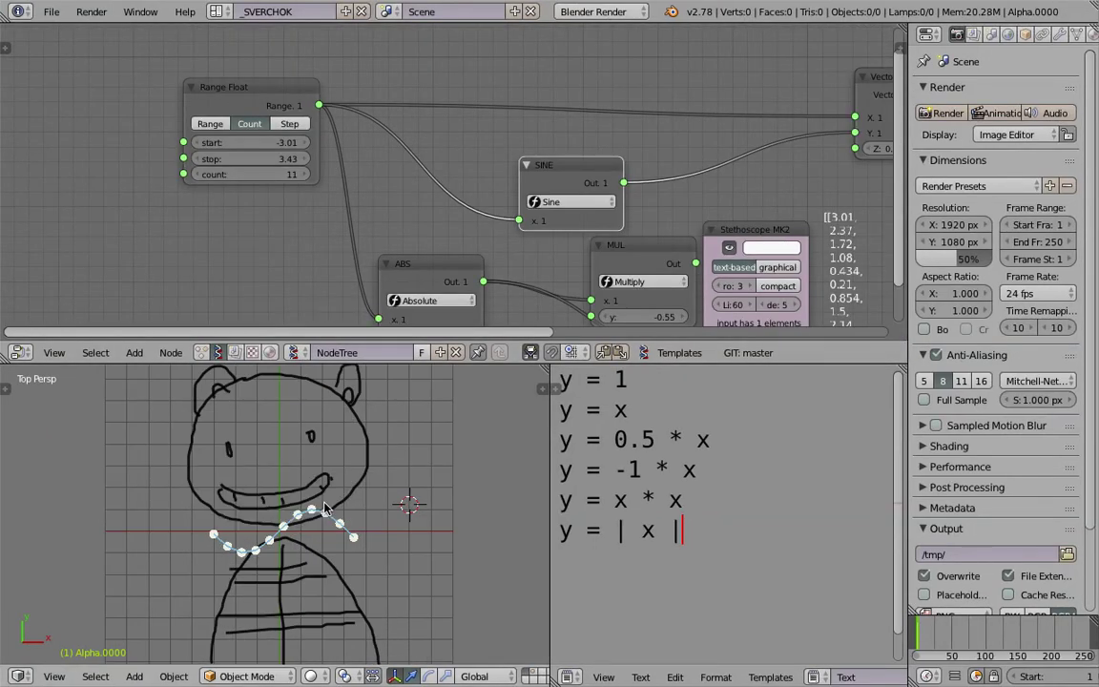
{"action": "scroll", "coordinate": [446, 257], "scroll_direction": "down", "scroll_amount": 1}
- Move the Absolute, Multiply and Stethoscope nodes further down and shift the Sine node slightly to make room in its chain
{"action": "middle_click_drag", "start_coordinate": [446, 257], "coordinate": [329, 152]}
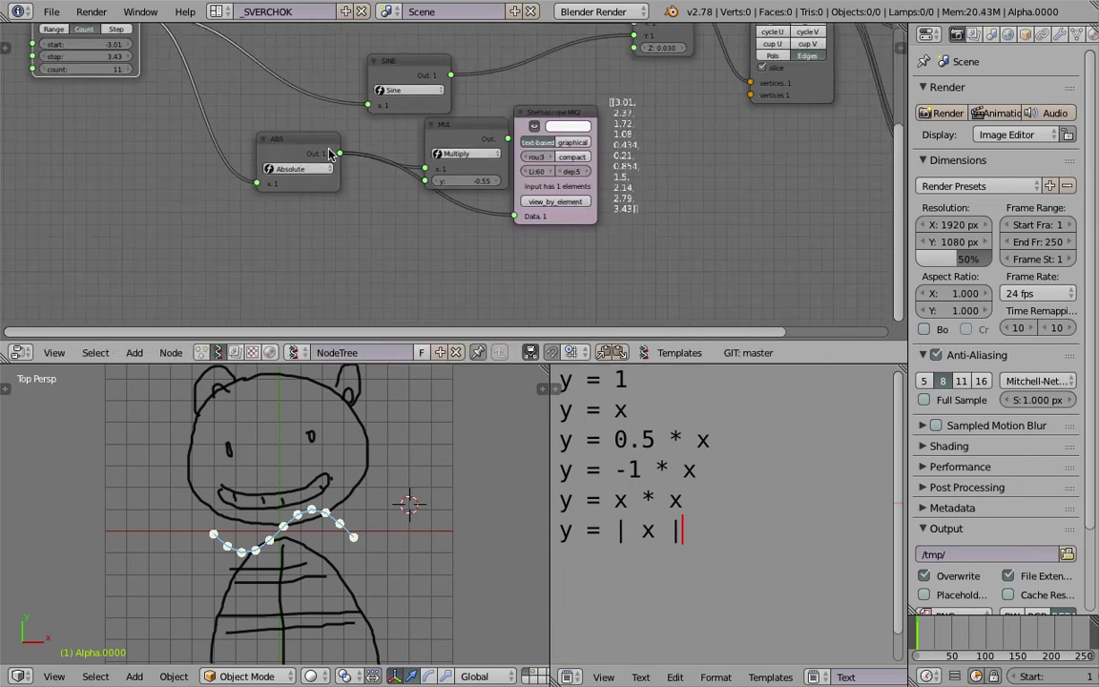
{"action": "left_click_drag", "start_coordinate": [296, 151], "coordinate": [244, 203]}
{"action": "left_click_drag", "start_coordinate": [465, 132], "coordinate": [424, 164]}
{"action": "left_click_drag", "start_coordinate": [554, 115], "coordinate": [552, 221]}
{"action": "middle_click_drag", "start_coordinate": [333, 75], "coordinate": [385, 190]}
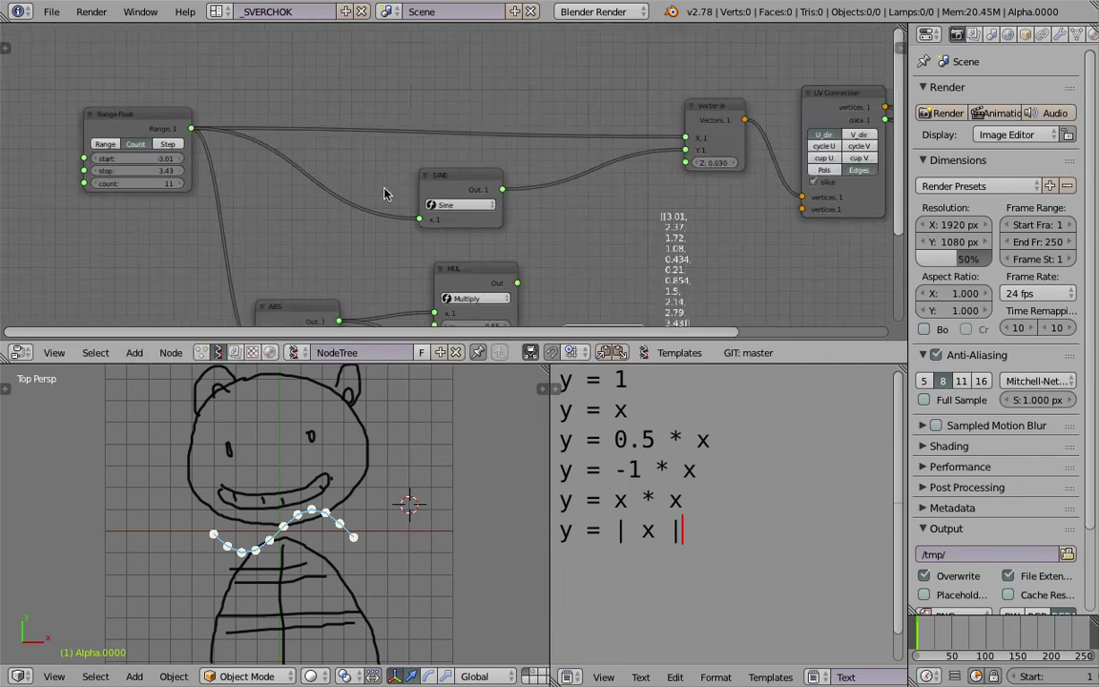
{"action": "scroll", "coordinate": [384, 190], "scroll_direction": "up", "scroll_amount": 1}
{"action": "left_click_drag", "start_coordinate": [459, 181], "coordinate": [446, 181]}
- Insert Multiply copies after and before the Sine node, setting their y values to about 0.11 and 3.11 respectively
{"action": "middle_click_drag", "start_coordinate": [409, 193], "coordinate": [419, 125]}
{"action": "key", "text": "shift+d"}
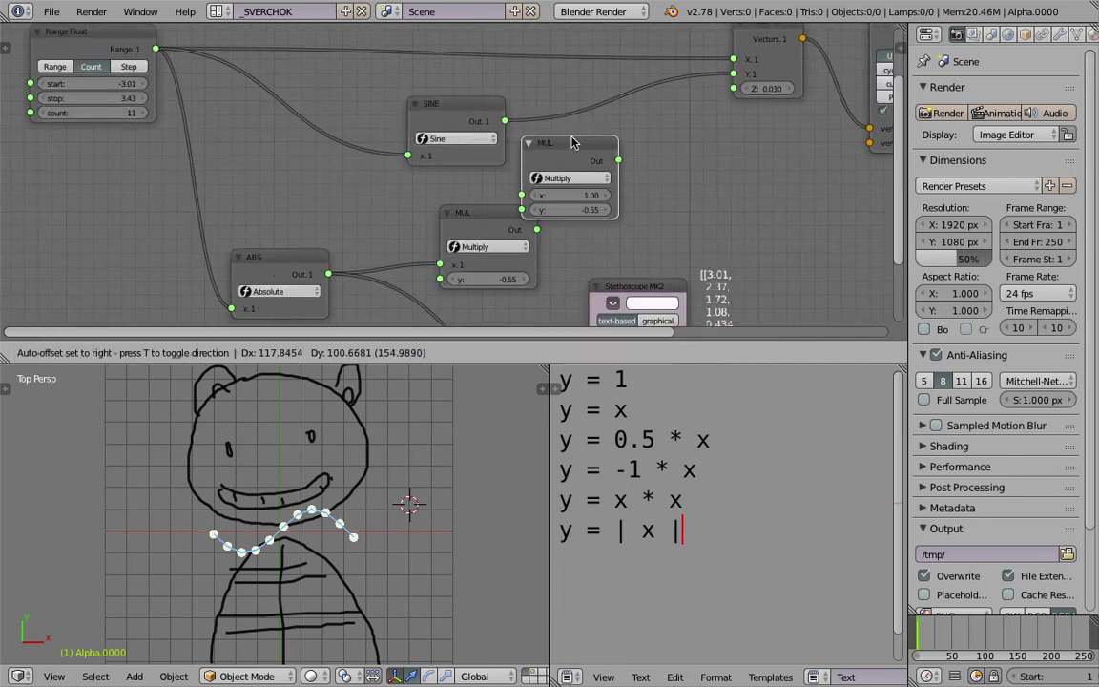
{"action": "left_click", "coordinate": [606, 101]}
{"action": "mouse_move", "coordinate": [609, 164]}
{"action": "left_mouse_down"}
{"action": "mouse_move", "coordinate": [692, 164]}
{"action": "mouse_move", "coordinate": [589, 164]}
{"action": "mouse_move", "coordinate": [708, 164]}
{"action": "mouse_move", "coordinate": [570, 164]}
{"action": "mouse_move", "coordinate": [620, 164]}
{"action": "left_mouse_up"}
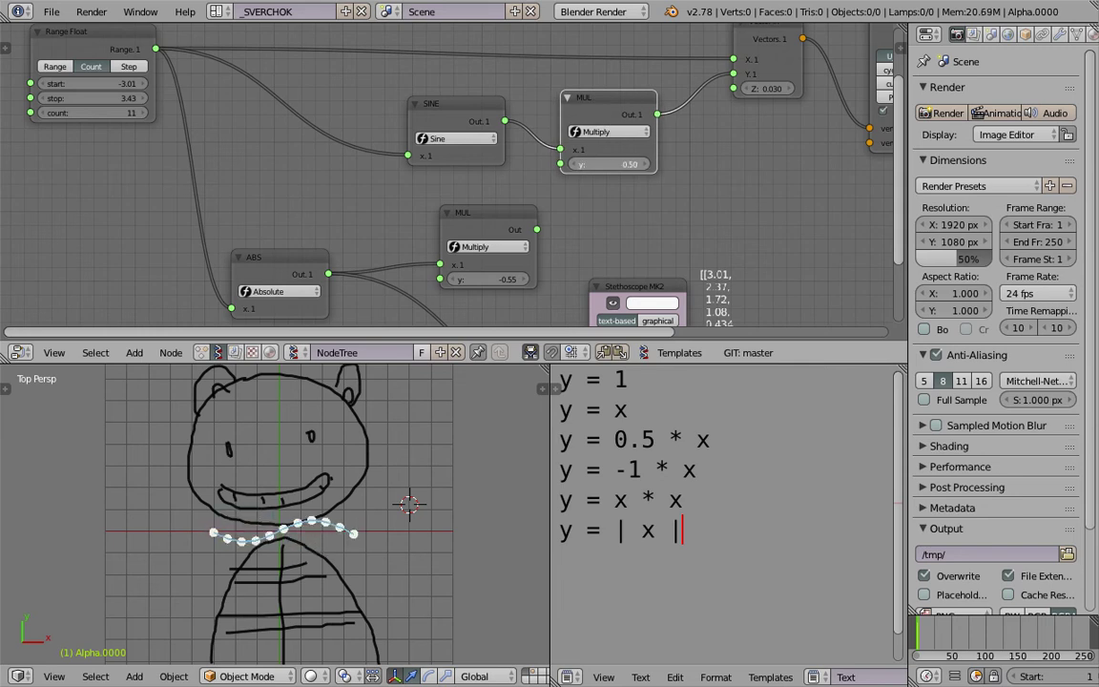
{"action": "left_click_drag", "start_coordinate": [614, 107], "coordinate": [334, 110]}
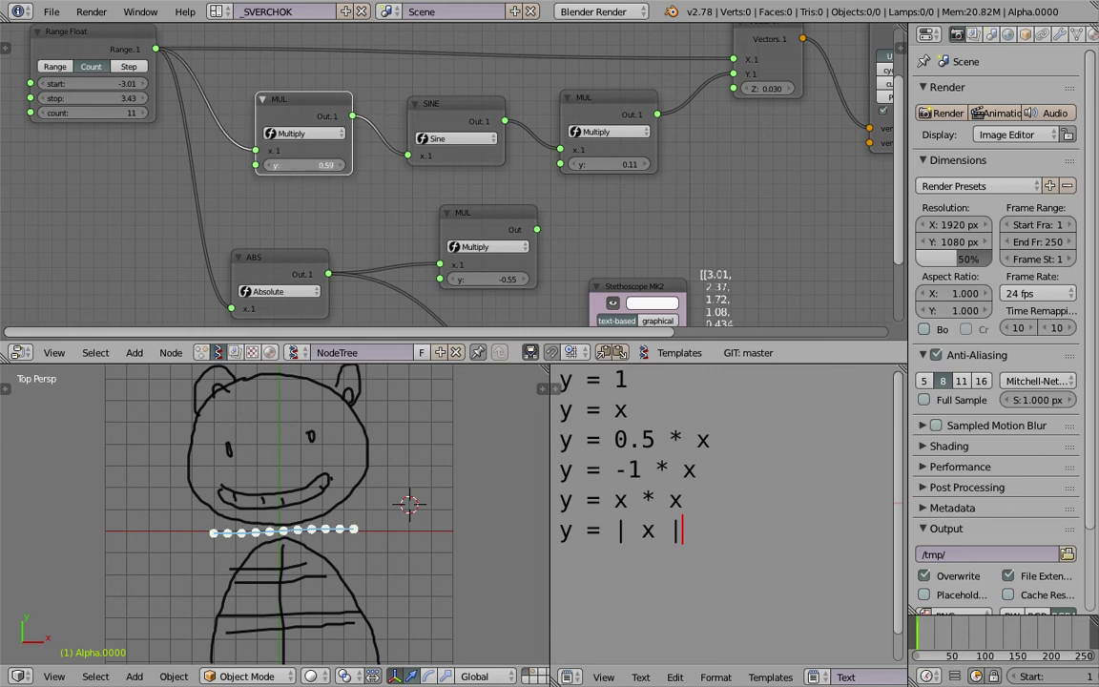
{"action": "left_click_drag", "start_coordinate": [295, 165], "coordinate": [281, 181]}
- Set the Range Float node's start to -5 and stop to 5, and the y of the Multiply before Sine to about 3.08
{"action": "mouse_move", "coordinate": [110, 101]}
{"action": "left_mouse_down"}
{"action": "mouse_move", "coordinate": [103, 83]}
{"action": "mouse_move", "coordinate": [124, 84]}
{"action": "mouse_move", "coordinate": [112, 84]}
{"action": "left_mouse_up"}
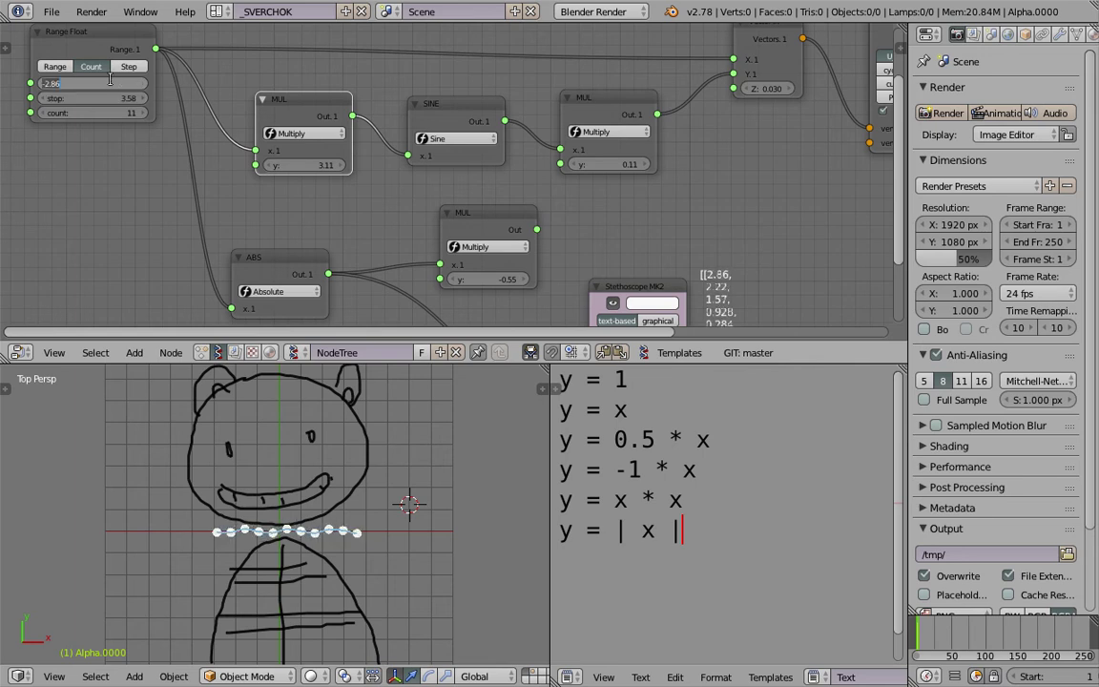
{"action": "key", "text": "Tab"}
{"action": "type", "text": "5"}
{"action": "key", "text": "Return"}
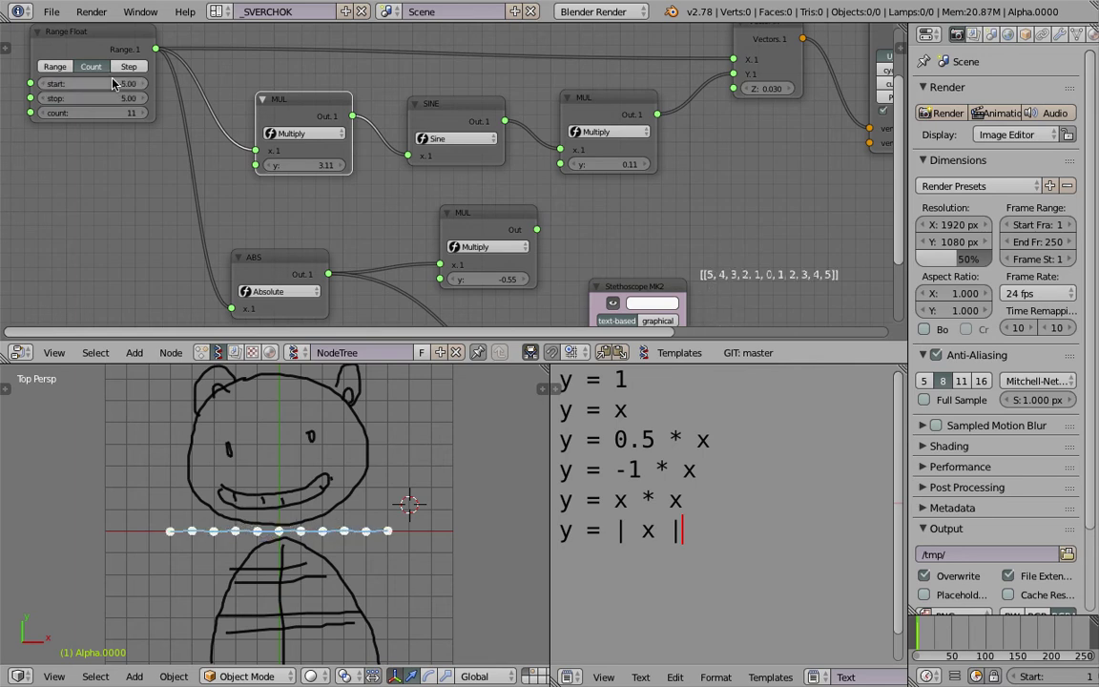
{"action": "left_click_drag", "start_coordinate": [323, 164], "coordinate": [372, 164]}
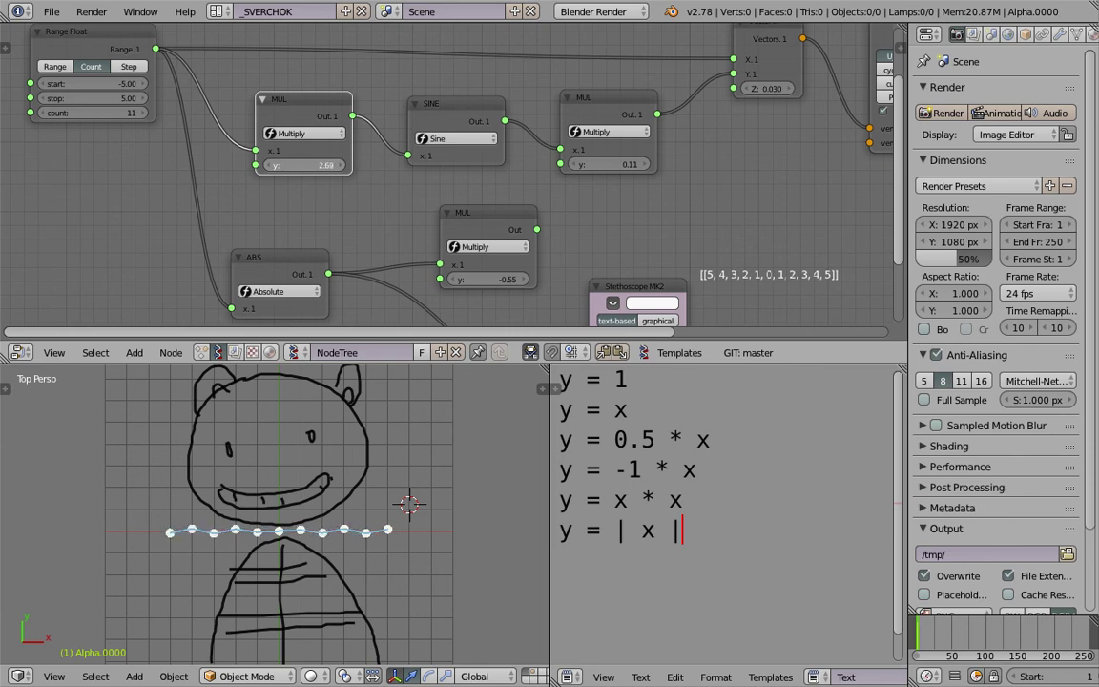
{"action": "left_click_drag", "start_coordinate": [322, 165], "coordinate": [332, 165]}
- Insert a copy of the Multiply node between Range Float and the Multiply before Sine, and change its function to Add
{"action": "left_click_drag", "start_coordinate": [296, 104], "coordinate": [314, 114]}
{"action": "middle_click_drag", "start_coordinate": [159, 104], "coordinate": [193, 117]}
{"action": "left_click_drag", "start_coordinate": [149, 47], "coordinate": [69, 57]}
{"action": "left_click", "coordinate": [339, 129]}
{"action": "key", "text": "shift+d"}
{"action": "left_click", "coordinate": [233, 116]}
{"action": "left_click", "coordinate": [250, 147]}
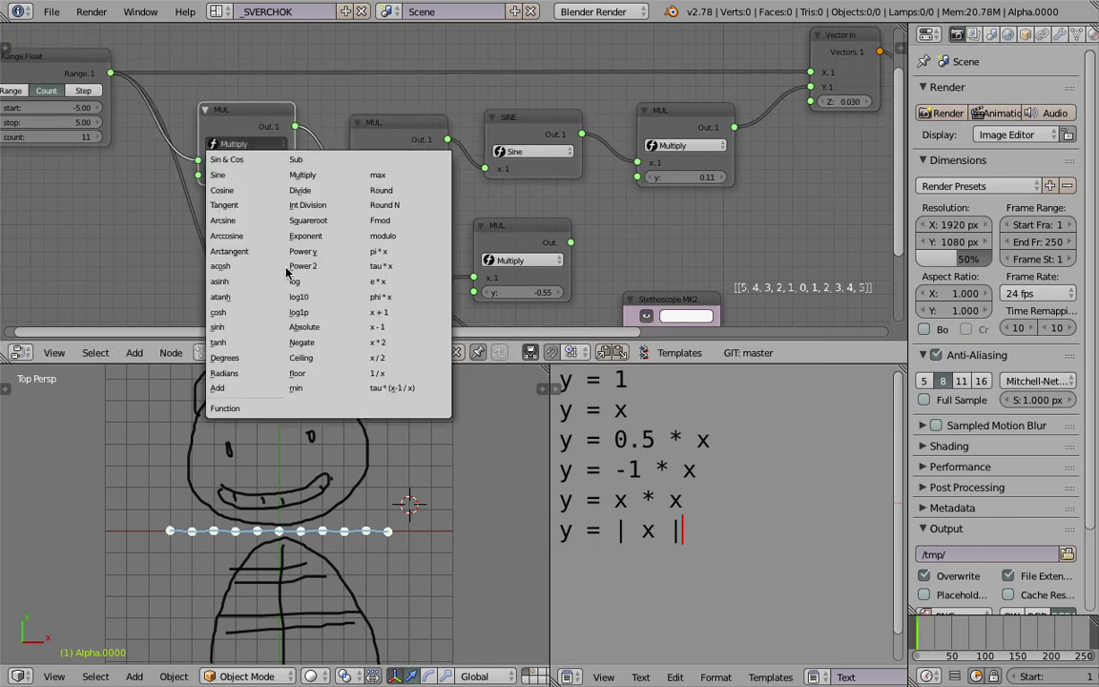
{"action": "left_click", "coordinate": [229, 387]}
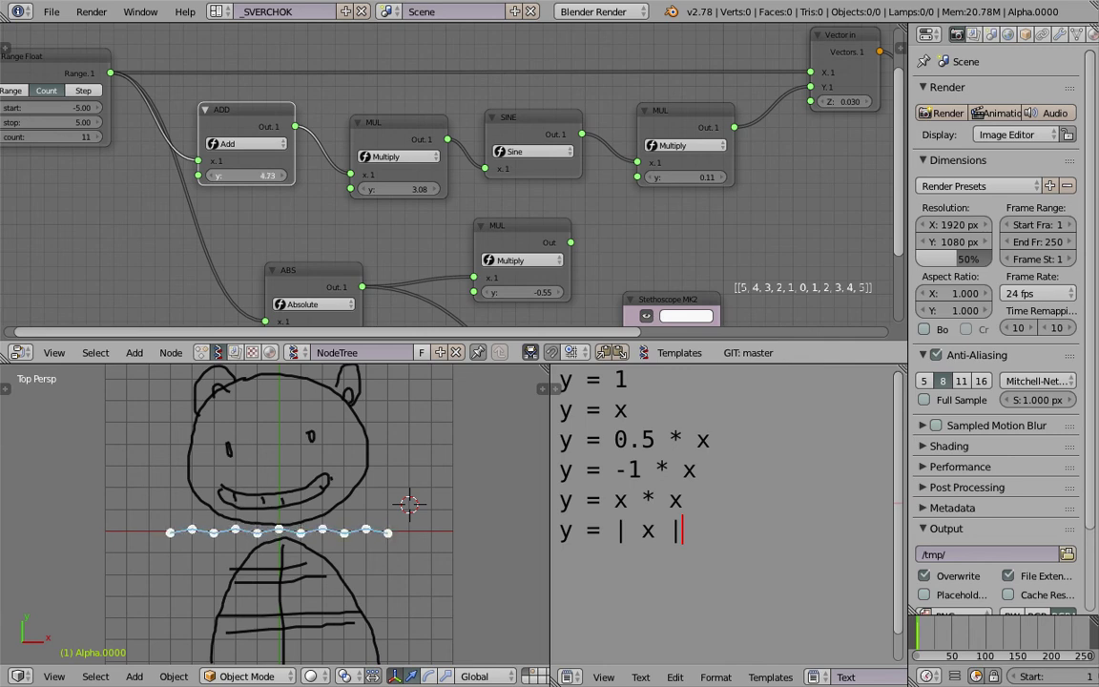
- Adjust y to about 28.97 on Add, 1.16 on the Multiply before Sine and 0.47 on the one after, and save the file
{"action": "left_click_drag", "start_coordinate": [417, 189], "coordinate": [422, 189]}
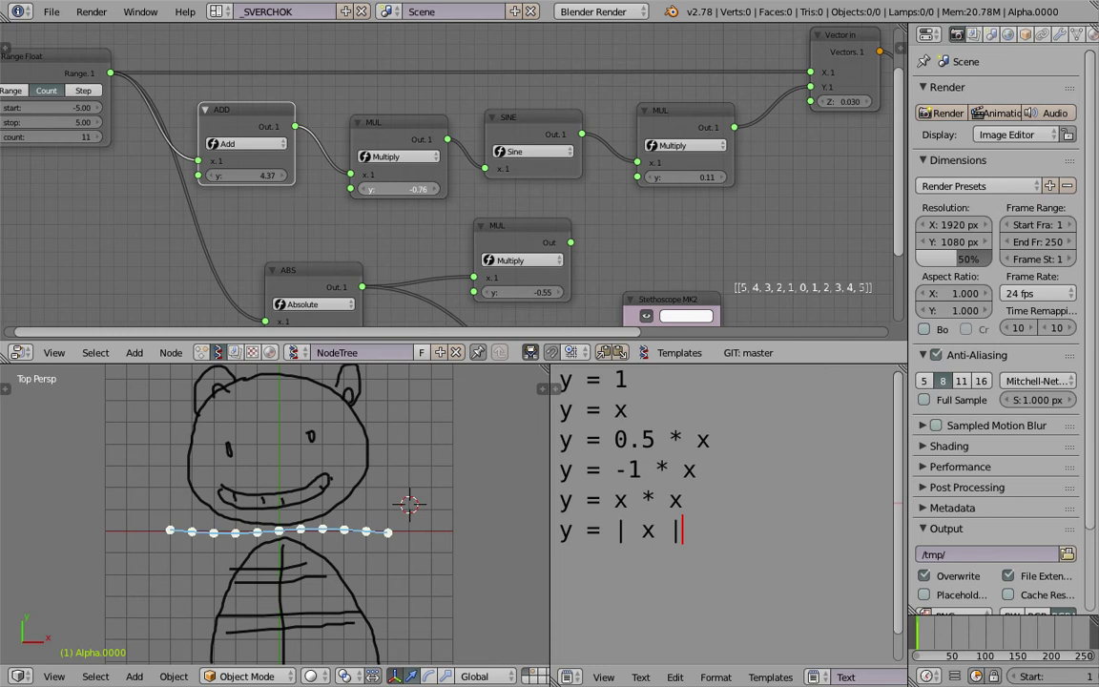
{"action": "left_click_drag", "start_coordinate": [243, 176], "coordinate": [248, 175]}
{"action": "left_click_drag", "start_coordinate": [685, 177], "coordinate": [694, 177]}
{"action": "left_click_drag", "start_coordinate": [238, 178], "coordinate": [232, 176]}
{"action": "key", "text": "ctrl+s"}
{"action": "key", "text": "Return"}
{"action": "key", "text": "ctrl+Right"}
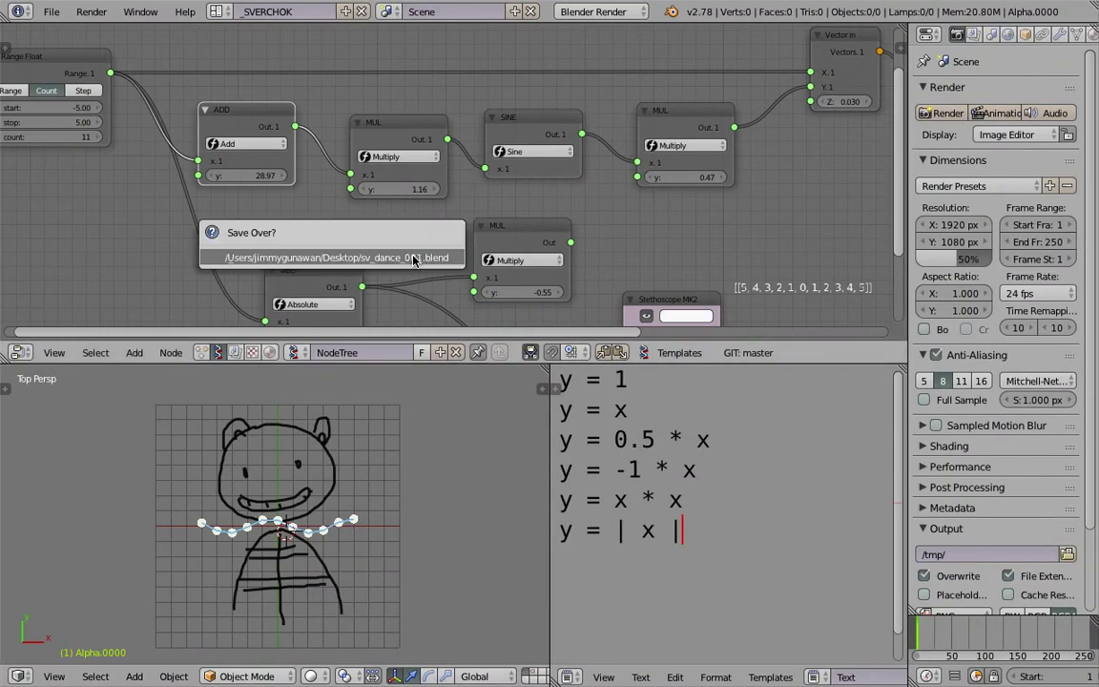
- Add a Math MK2 node in the free space above the sine chain and set its function to Sin & Cos
{"action": "middle_click_drag", "start_coordinate": [430, 195], "coordinate": [482, 227]}
{"action": "scroll", "coordinate": [491, 244], "scroll_direction": "down", "scroll_amount": 3}
{"action": "scroll", "coordinate": [470, 240], "scroll_direction": "up", "scroll_amount": 2}
{"action": "middle_click_drag", "start_coordinate": [436, 67], "coordinate": [439, 120]}
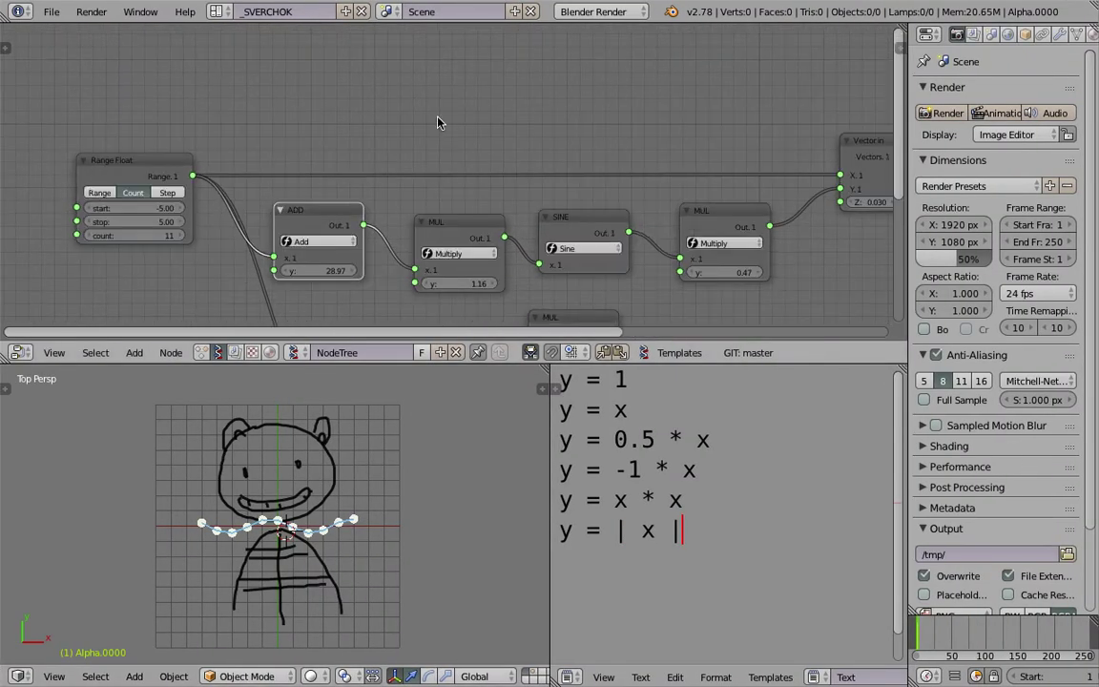
{"action": "key", "text": "shift+a"}
{"action": "left_click", "coordinate": [440, 110]}
{"action": "key", "text": "BackSpace"}
{"action": "type", "text": "math"}
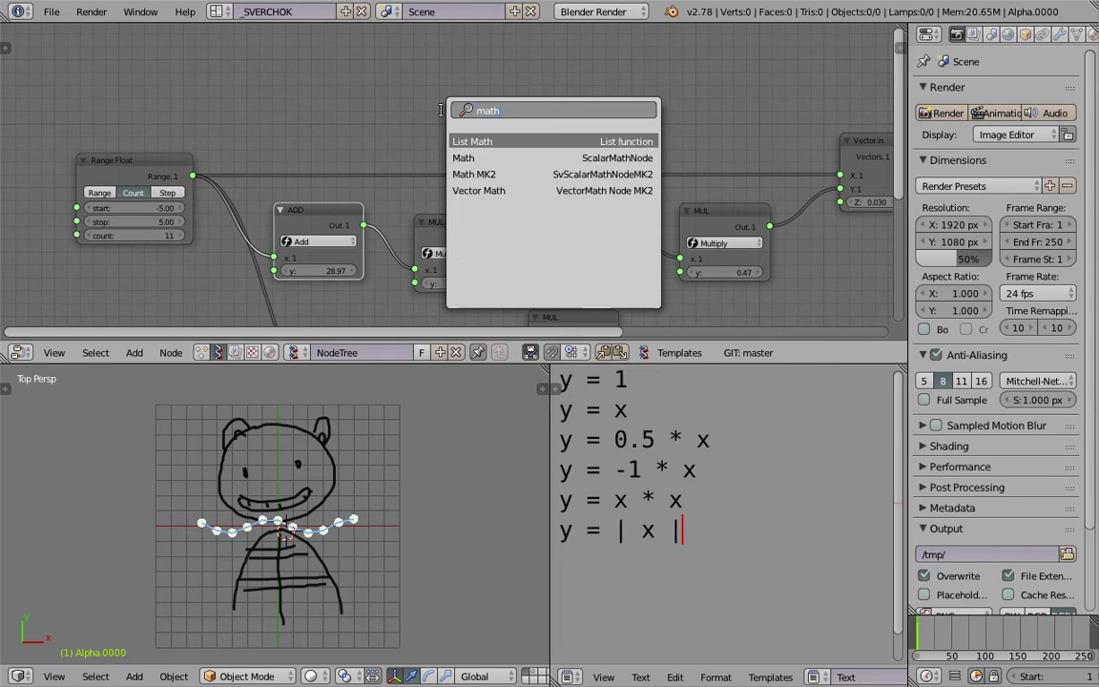
{"action": "key", "text": "Return"}
{"action": "left_click", "coordinate": [448, 60]}
{"action": "left_click", "coordinate": [469, 90]}
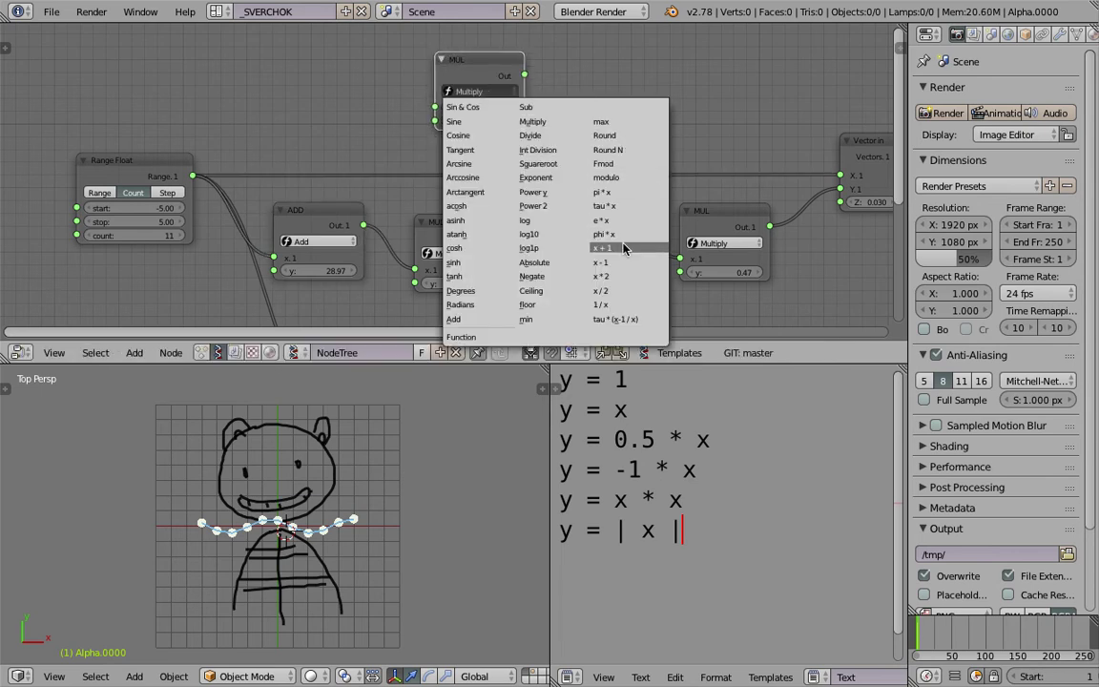
{"action": "left_click", "coordinate": [465, 106]}
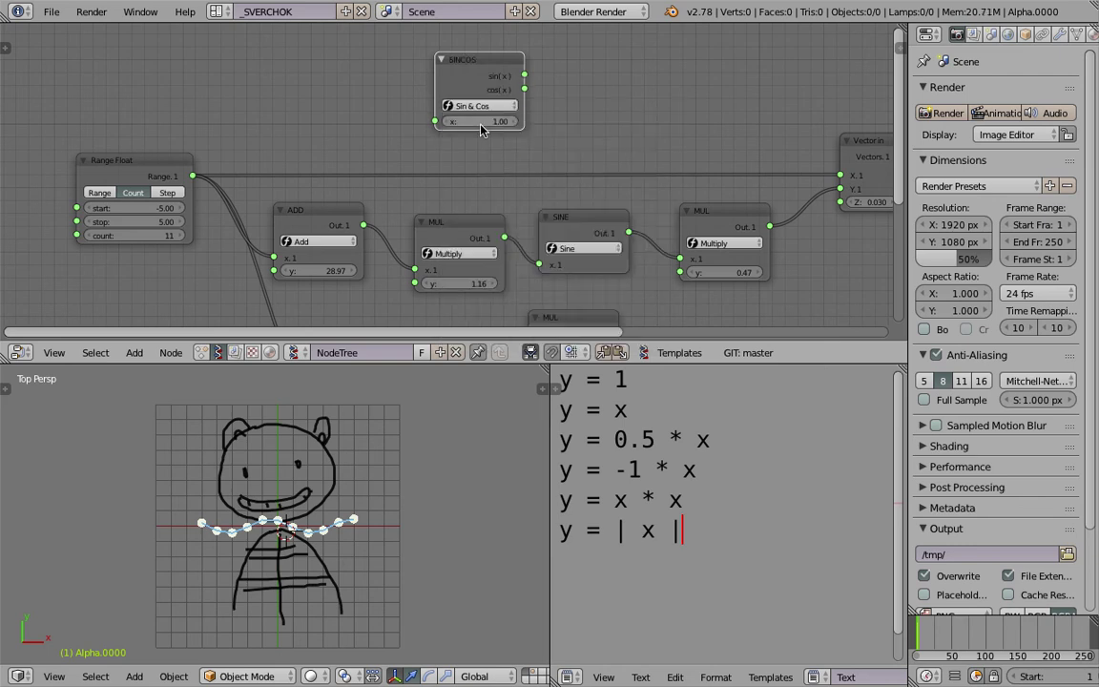
- Connect Range Float to the Sin & Cos node's x input, and its sin and cos outputs to Vector in's X and Y
{"action": "left_click", "coordinate": [162, 164]}
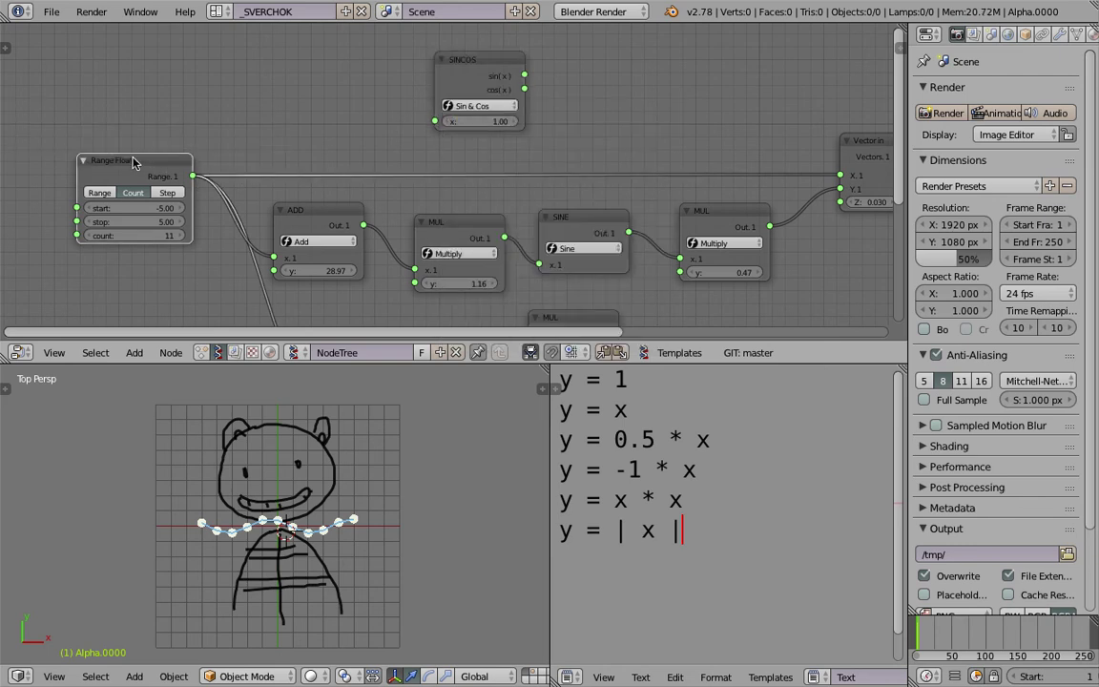
{"action": "left_click_drag", "start_coordinate": [142, 170], "coordinate": [435, 121]}
{"action": "left_click_drag", "start_coordinate": [103, 155], "coordinate": [115, 149]}
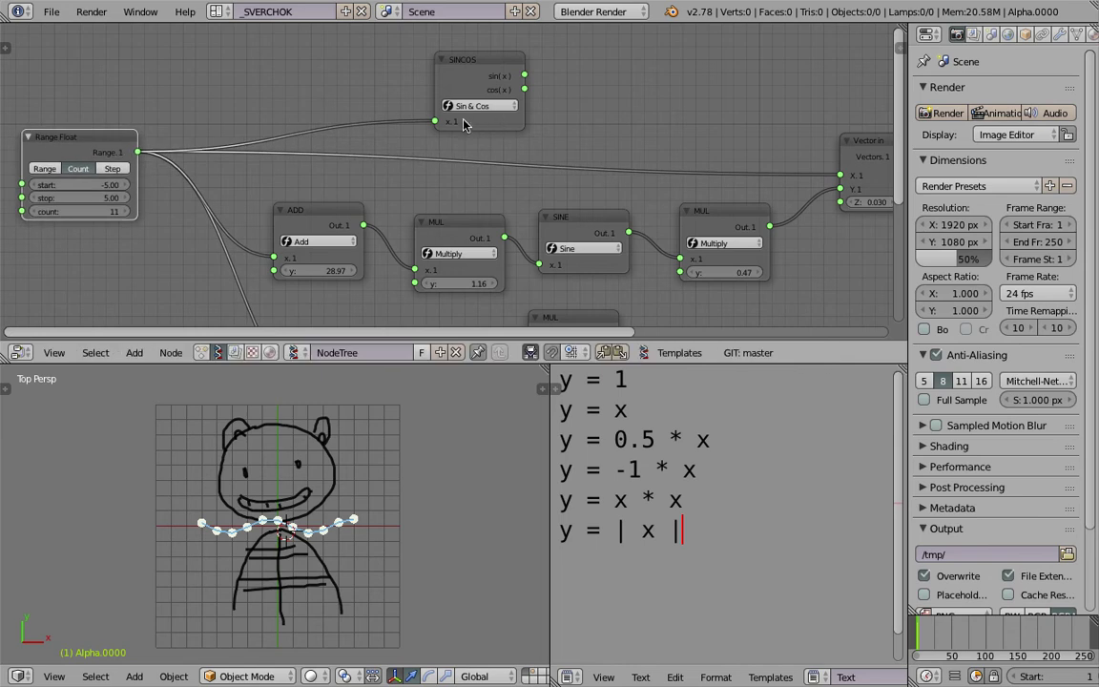
{"action": "middle_click_drag", "start_coordinate": [500, 116], "coordinate": [419, 129]}
{"action": "left_click_drag", "start_coordinate": [446, 90], "coordinate": [758, 204]}
- Examine the shape plotted by the Sin & Cos node against the drawn figure in the 3D viewport
{"action": "scroll", "coordinate": [371, 499], "scroll_direction": "up", "scroll_amount": 7}
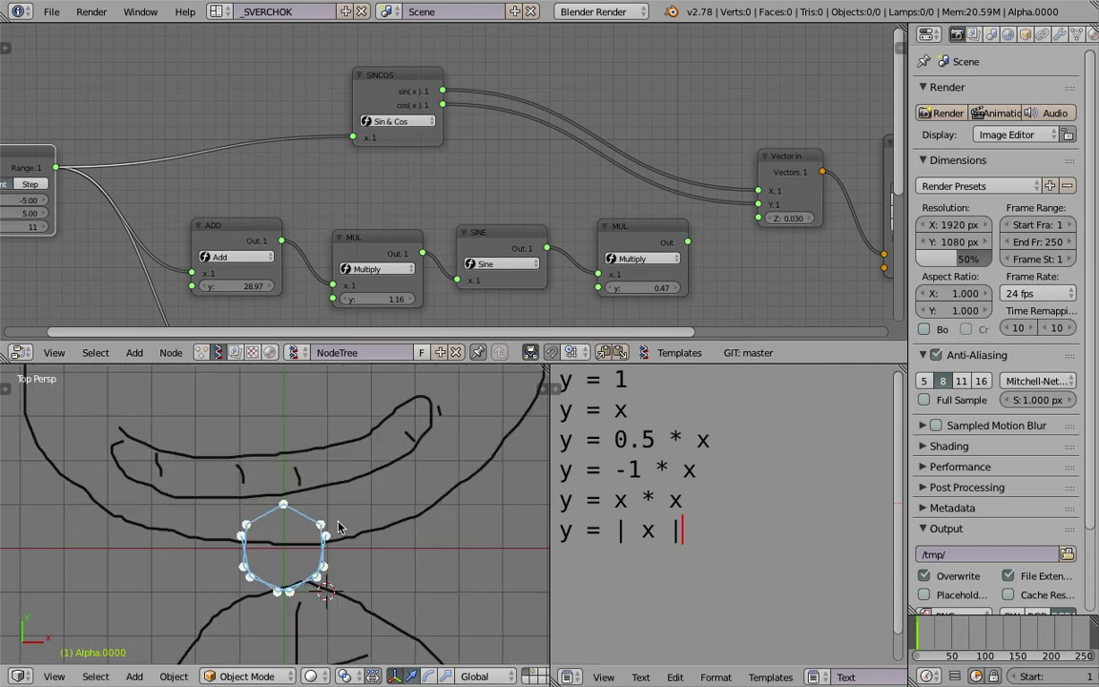
{"action": "scroll", "coordinate": [372, 506], "scroll_direction": "down", "scroll_amount": 1}
{"action": "scroll", "coordinate": [374, 513], "scroll_direction": "down", "scroll_amount": 3}
{"action": "scroll", "coordinate": [376, 520], "scroll_direction": "up", "scroll_amount": 2}
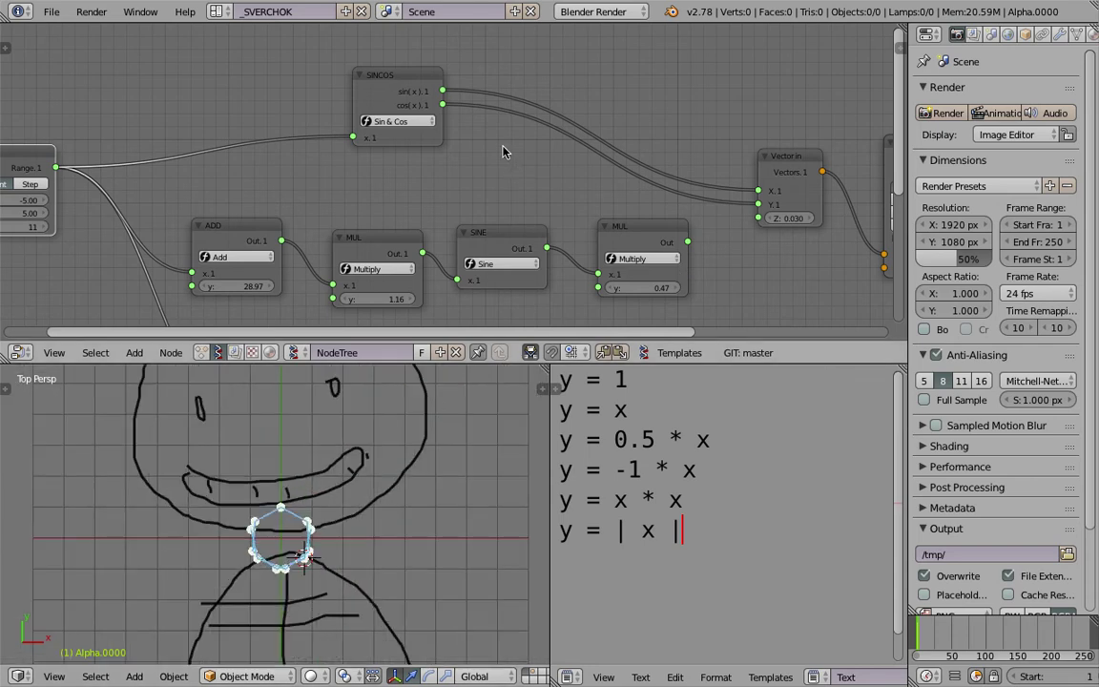
{"action": "scroll", "coordinate": [379, 532], "scroll_direction": "down", "scroll_amount": 2}
{"action": "left_click", "coordinate": [380, 539]}
{"action": "left_click", "coordinate": [411, 532]}
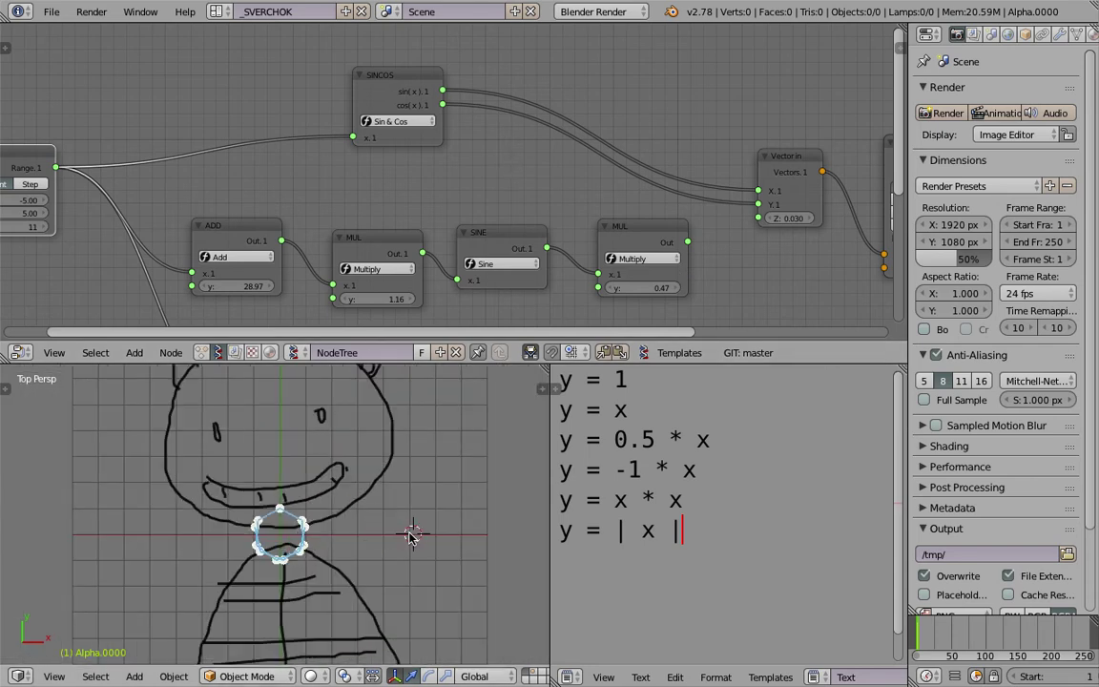
{"action": "scroll", "coordinate": [411, 532], "scroll_direction": "down", "scroll_amount": 2}
- Insert a copy of the Multiply node between Range Float and Sin & Cos and increase its y value
{"action": "middle_click_drag", "start_coordinate": [431, 272], "coordinate": [456, 231]}
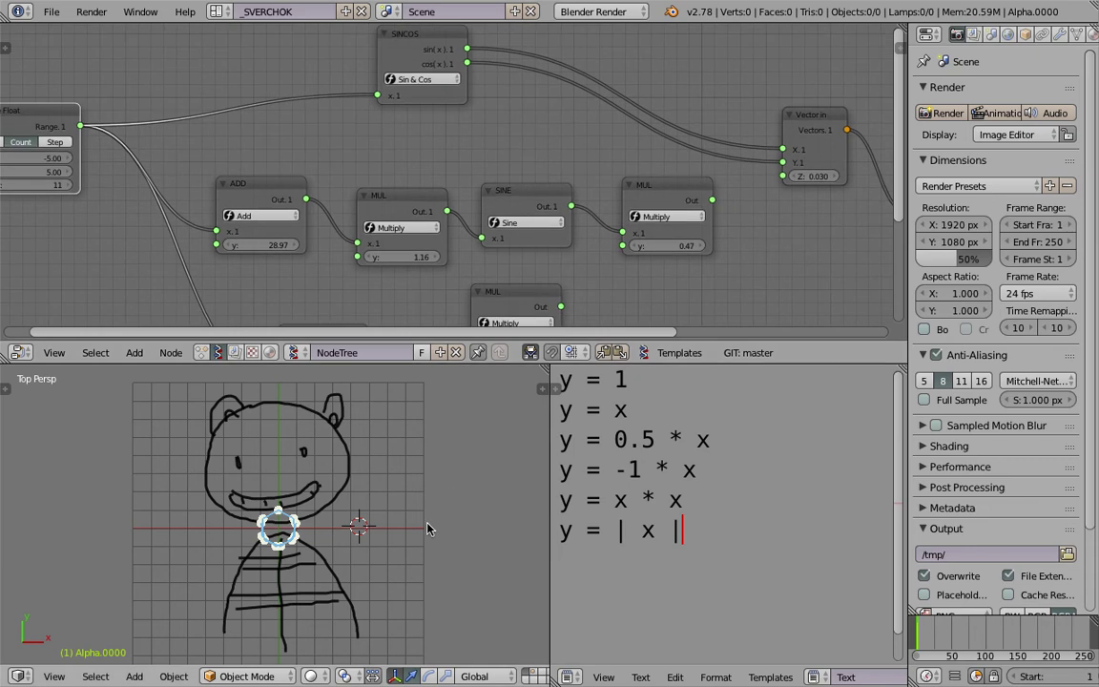
{"action": "left_click", "coordinate": [668, 205]}
{"action": "key", "text": "shift+d"}
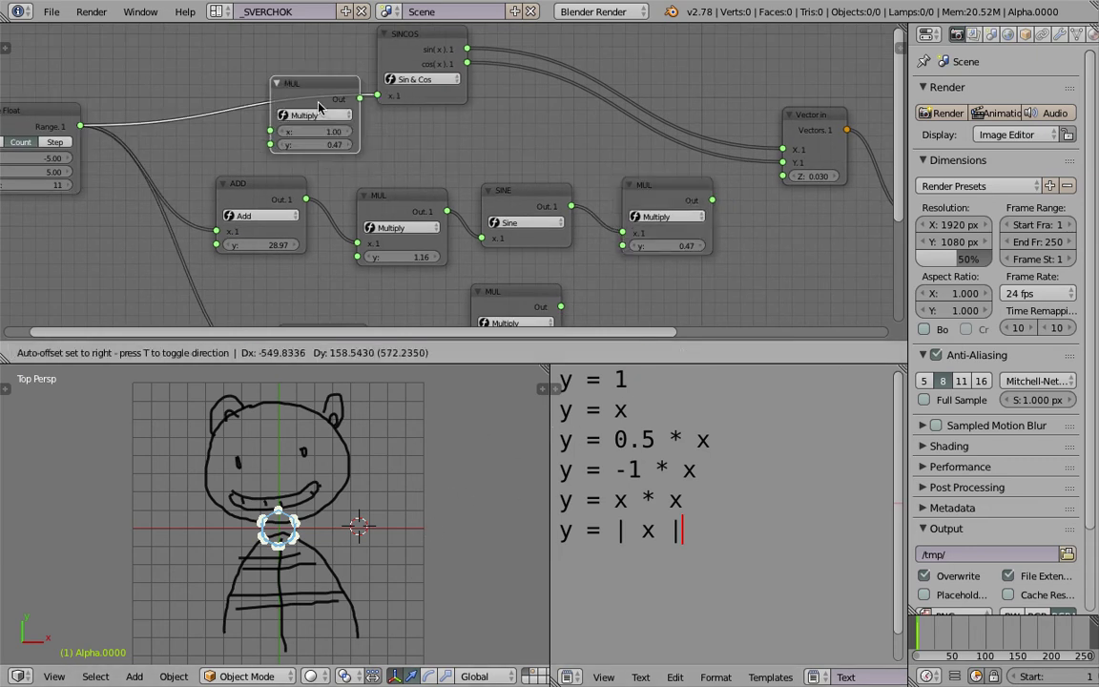
{"action": "left_click", "coordinate": [317, 107]}
{"action": "left_click_drag", "start_coordinate": [300, 144], "coordinate": [357, 144]}
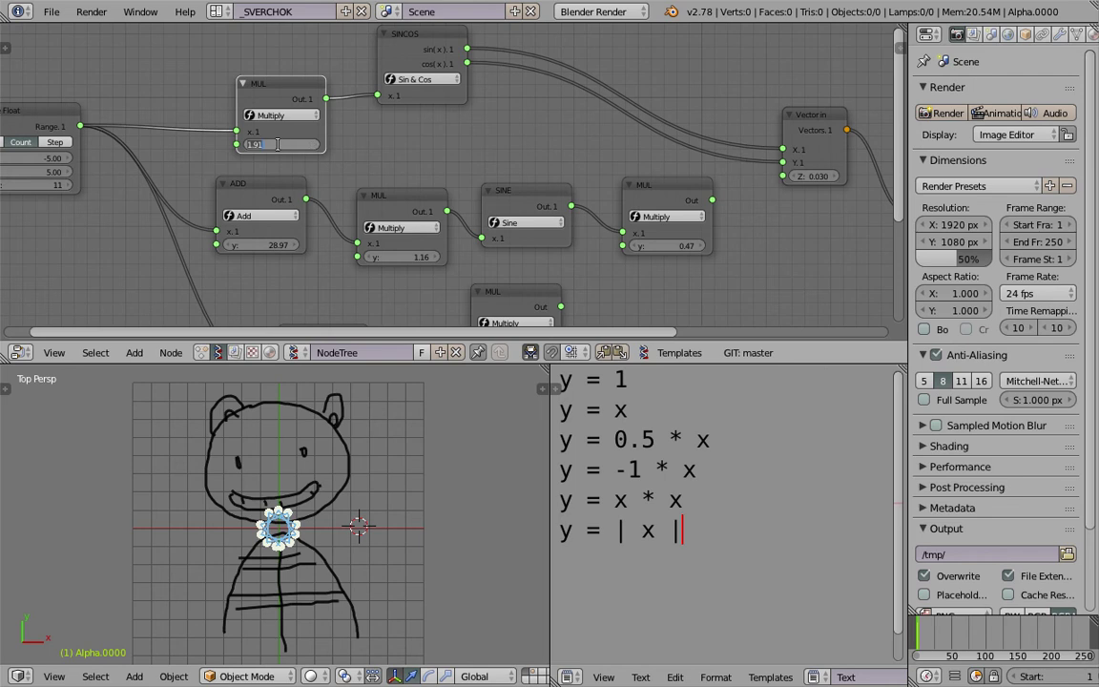
- Delete the Sin & Cos node and its Multiply, and reconnect Range Float and the sine chain to Vector in's X and Y
{"action": "key", "text": "x"}
{"action": "left_click_drag", "start_coordinate": [81, 126], "coordinate": [377, 96]}
{"action": "left_click", "coordinate": [401, 54]}
{"action": "key", "text": "x"}
{"action": "left_click_drag", "start_coordinate": [711, 200], "coordinate": [80, 126]}
- Save the file and set the y value of the Multiply node before Sine to about 2.12
{"action": "middle_click_drag", "start_coordinate": [294, 181], "coordinate": [338, 143]}
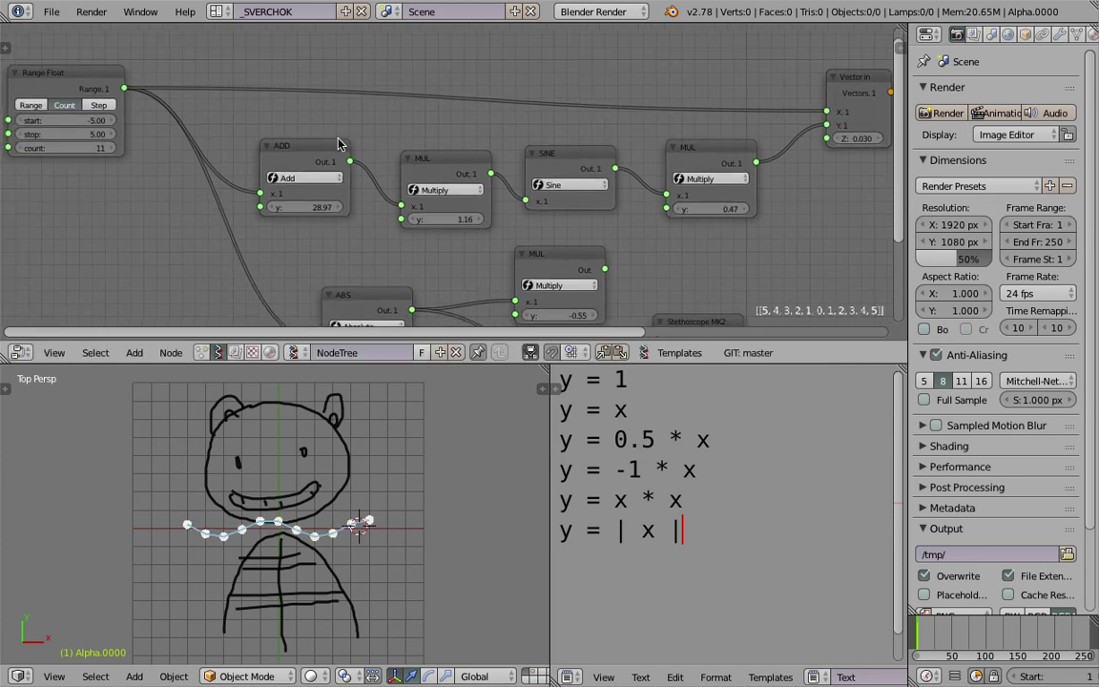
{"action": "key", "text": "ctrl+s"}
{"action": "left_click", "coordinate": [458, 226]}
- Spread the Viewer Draw and Skin Mesher nodes further away from UV Connection and save the file
{"action": "scroll", "coordinate": [467, 224], "scroll_direction": "down", "scroll_amount": 4}
{"action": "mouse_move", "coordinate": [548, 215]}
{"action": "middle_mouse_down"}
{"action": "mouse_move", "coordinate": [436, 206]}
{"action": "mouse_move", "coordinate": [267, 215]}
{"action": "middle_mouse_up"}
{"action": "scroll", "coordinate": [362, 215], "scroll_direction": "up", "scroll_amount": 4}
{"action": "middle_click_drag", "start_coordinate": [744, 171], "coordinate": [591, 238]}
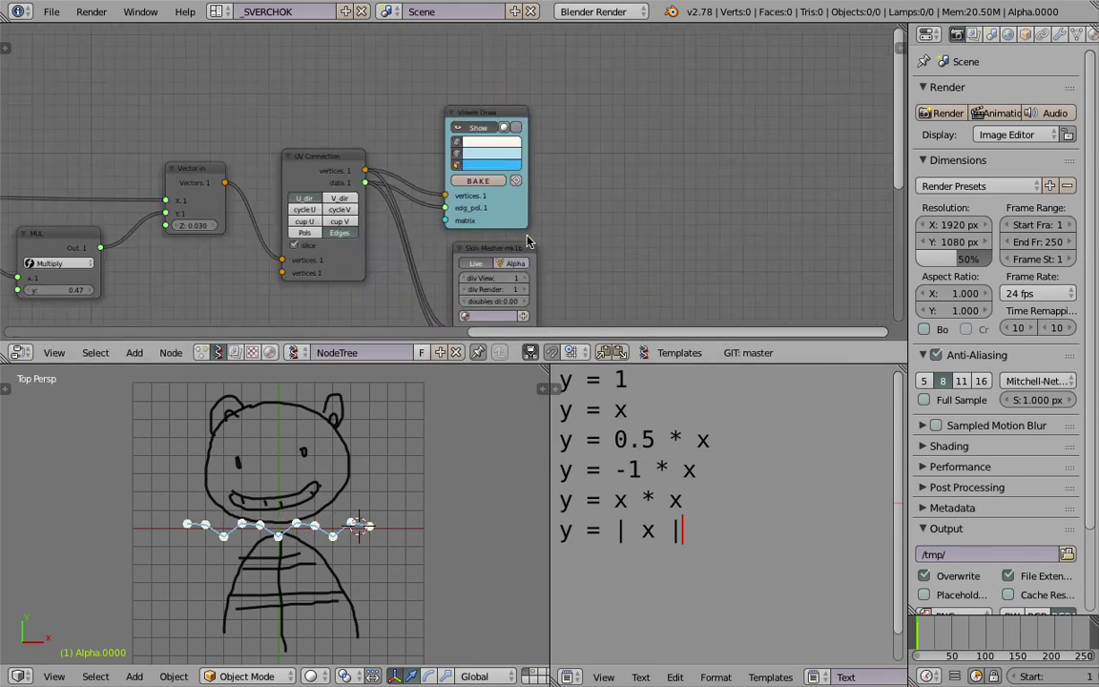
{"action": "left_click_drag", "start_coordinate": [496, 252], "coordinate": [577, 260]}
{"action": "left_click_drag", "start_coordinate": [506, 203], "coordinate": [609, 146]}
{"action": "left_click_drag", "start_coordinate": [568, 261], "coordinate": [631, 263]}
{"action": "scroll", "coordinate": [410, 227], "scroll_direction": "down", "scroll_amount": 3}
{"action": "mouse_move", "coordinate": [393, 223]}
{"action": "middle_mouse_down"}
{"action": "mouse_move", "coordinate": [516, 182]}
{"action": "mouse_move", "coordinate": [800, 162]}
{"action": "middle_mouse_up"}
{"action": "key", "text": "ctrl+s"}
{"action": "left_click", "coordinate": [637, 125]}
- Compare the plotted arms and the node tree with the poses on the Dancing Mathematician reference image
{"action": "scroll", "coordinate": [534, 132], "scroll_direction": "down", "scroll_amount": 3}
{"action": "middle_click_drag", "start_coordinate": [534, 133], "coordinate": [484, 128]}
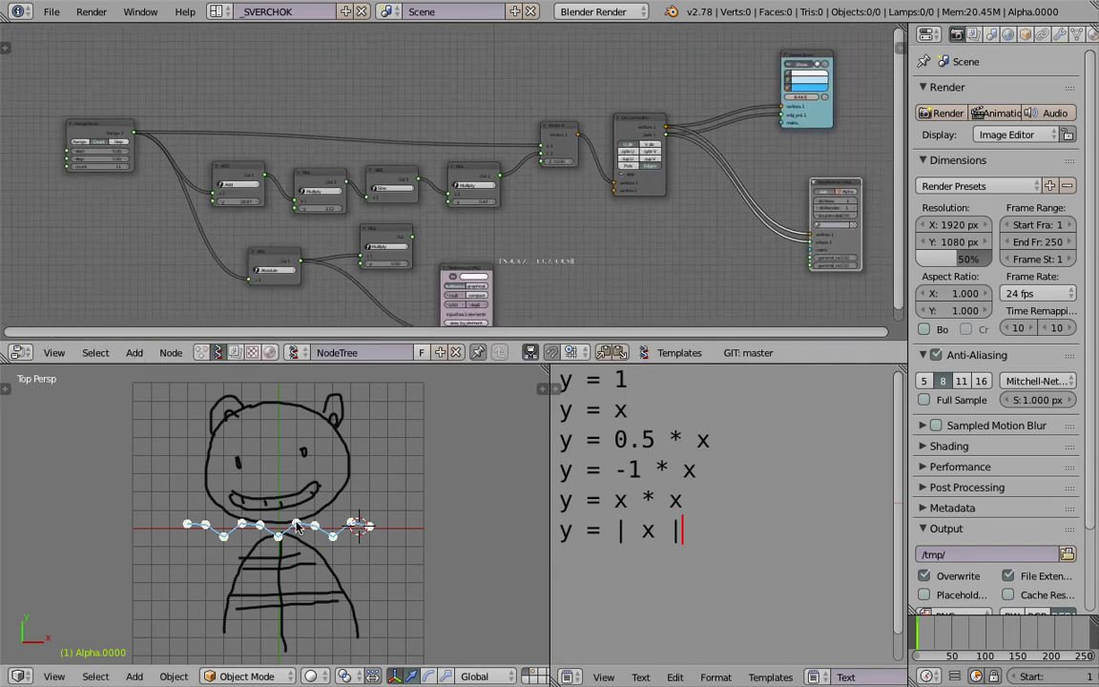
{"action": "scroll", "coordinate": [367, 226], "scroll_direction": "up", "scroll_amount": 1}
{"action": "key", "text": "ctrl+Right"}
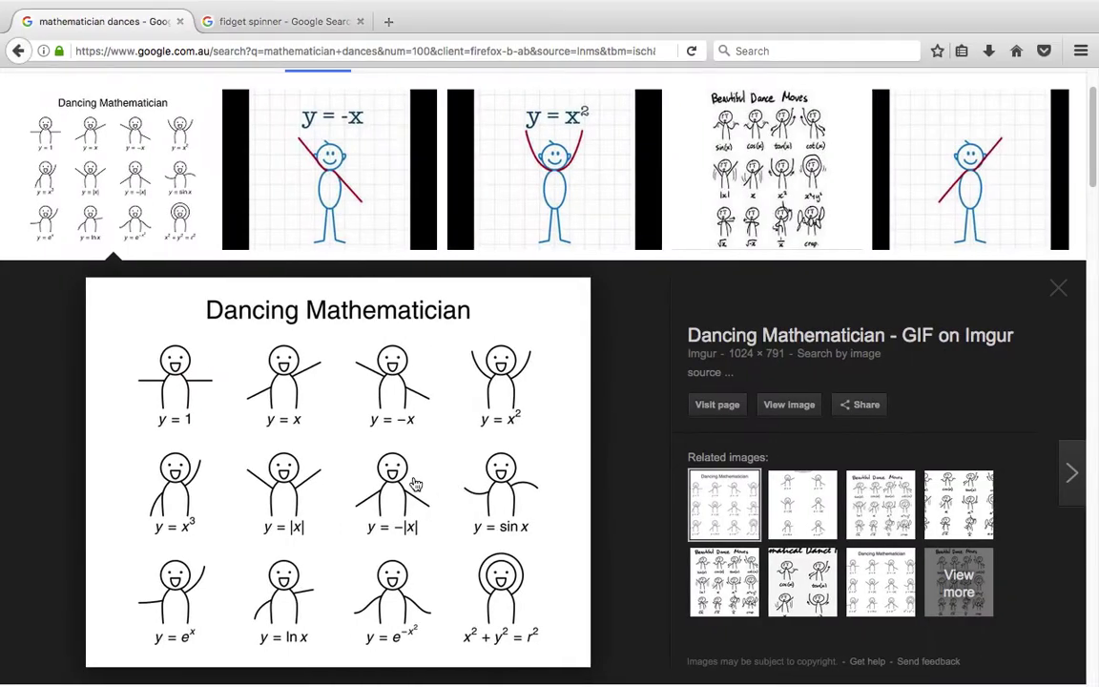
{"action": "left_click", "coordinate": [361, 168]}
{"action": "scroll", "coordinate": [371, 219], "scroll_direction": "down", "scroll_amount": 1}
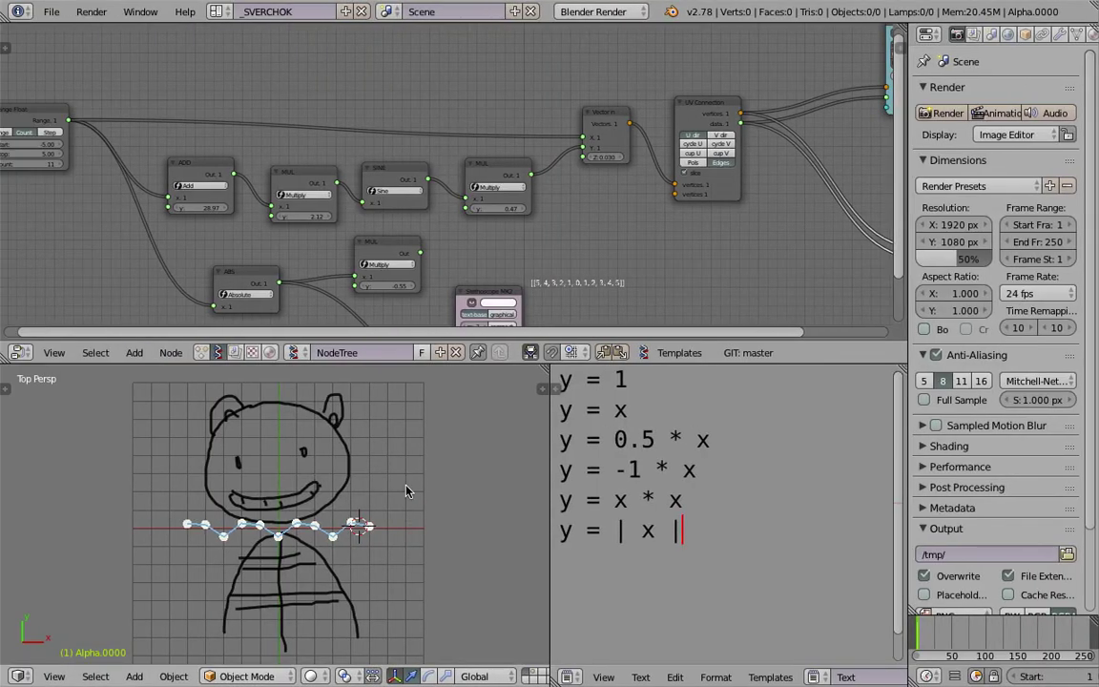
- Enlarge the node editor over the 3D viewport and the Properties editor, and save the file
{"action": "middle_click_drag", "start_coordinate": [569, 266], "coordinate": [401, 256]}
{"action": "left_click_drag", "start_coordinate": [655, 363], "coordinate": [655, 452]}
{"action": "middle_click_drag", "start_coordinate": [378, 312], "coordinate": [566, 290]}
{"action": "key", "text": "ctrl+s"}
{"action": "left_click", "coordinate": [572, 292]}
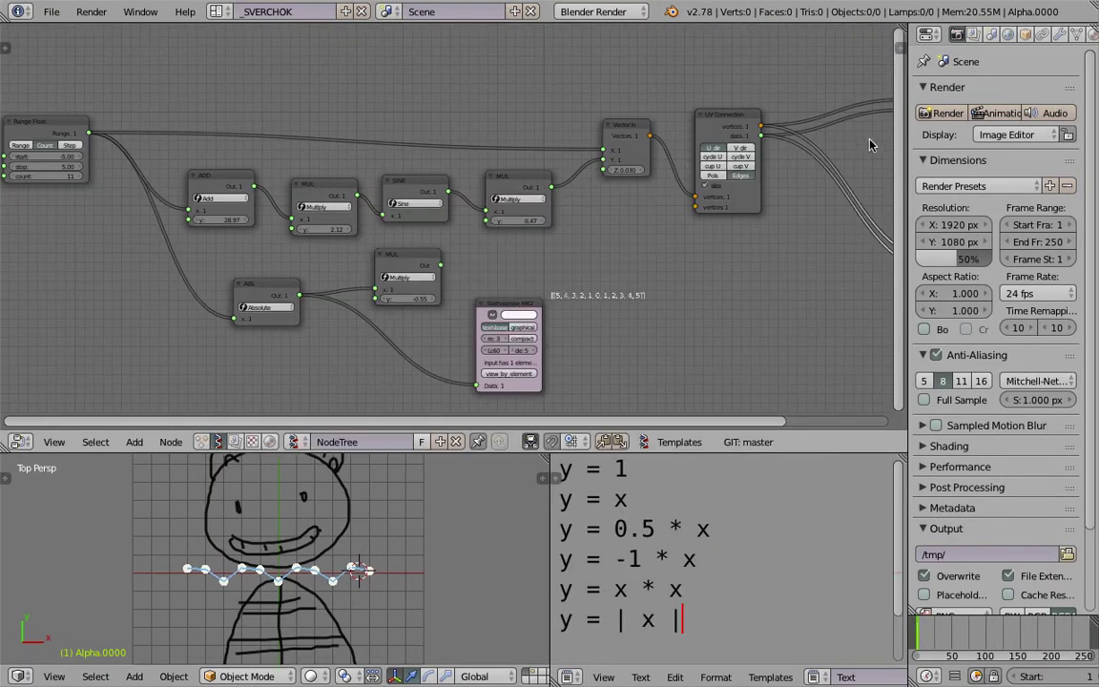
{"action": "left_click_drag", "start_coordinate": [906, 140], "coordinate": [995, 143]}
{"action": "middle_click_drag", "start_coordinate": [706, 167], "coordinate": [416, 162]}
{"action": "key", "text": "ctrl+s"}
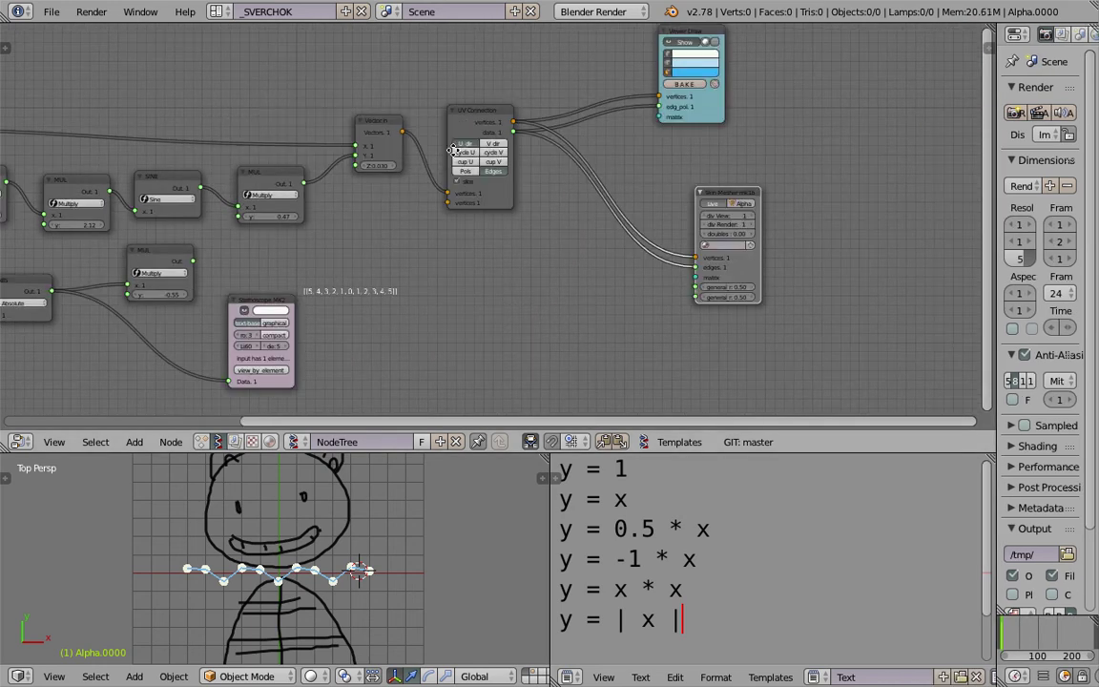
- Move the Viewer Draw node further away from UV Connection and save the file
{"action": "left_click", "coordinate": [422, 156]}
{"action": "middle_click_drag", "start_coordinate": [649, 125], "coordinate": [376, 223]}
{"action": "scroll", "coordinate": [376, 223], "scroll_direction": "up", "scroll_amount": 3}
{"action": "left_click_drag", "start_coordinate": [463, 203], "coordinate": [520, 207]}
{"action": "middle_click_drag", "start_coordinate": [523, 208], "coordinate": [801, 214]}
{"action": "middle_click_drag", "start_coordinate": [164, 231], "coordinate": [466, 194]}
{"action": "key", "text": "ctrl+s"}
{"action": "left_click", "coordinate": [467, 192]}
- Shift the Range Float node away from the others, and set its start to 0 and count to 10
{"action": "left_click_drag", "start_coordinate": [407, 168], "coordinate": [348, 179]}
{"action": "scroll", "coordinate": [345, 182], "scroll_direction": "up", "scroll_amount": 4}
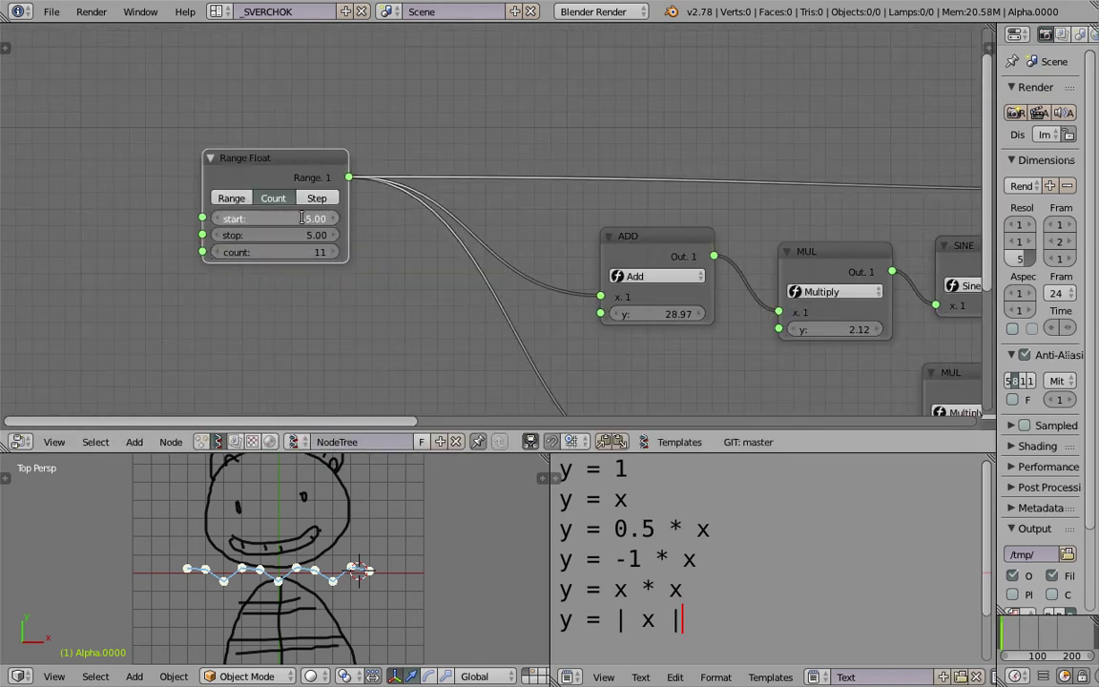
{"action": "type", "text": "0"}
{"action": "key", "text": "Return"}
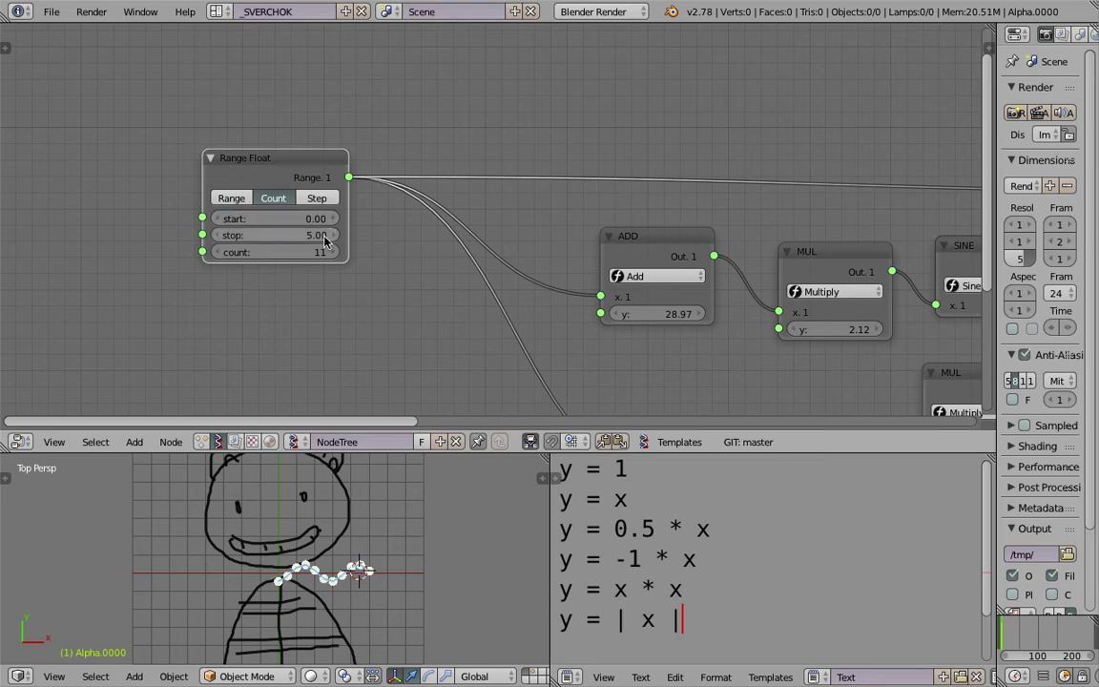
{"action": "scroll", "coordinate": [416, 289], "scroll_direction": "down", "scroll_amount": 2}
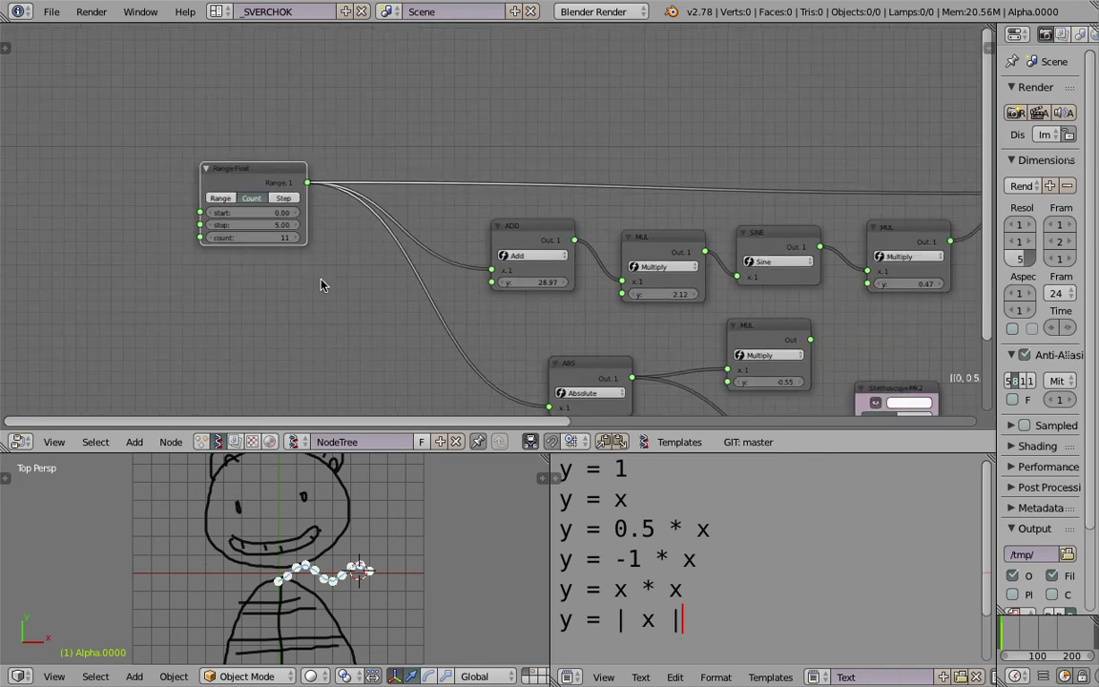
{"action": "left_click", "coordinate": [264, 234]}
{"action": "type", "text": "10"}
{"action": "key", "text": "Return"}
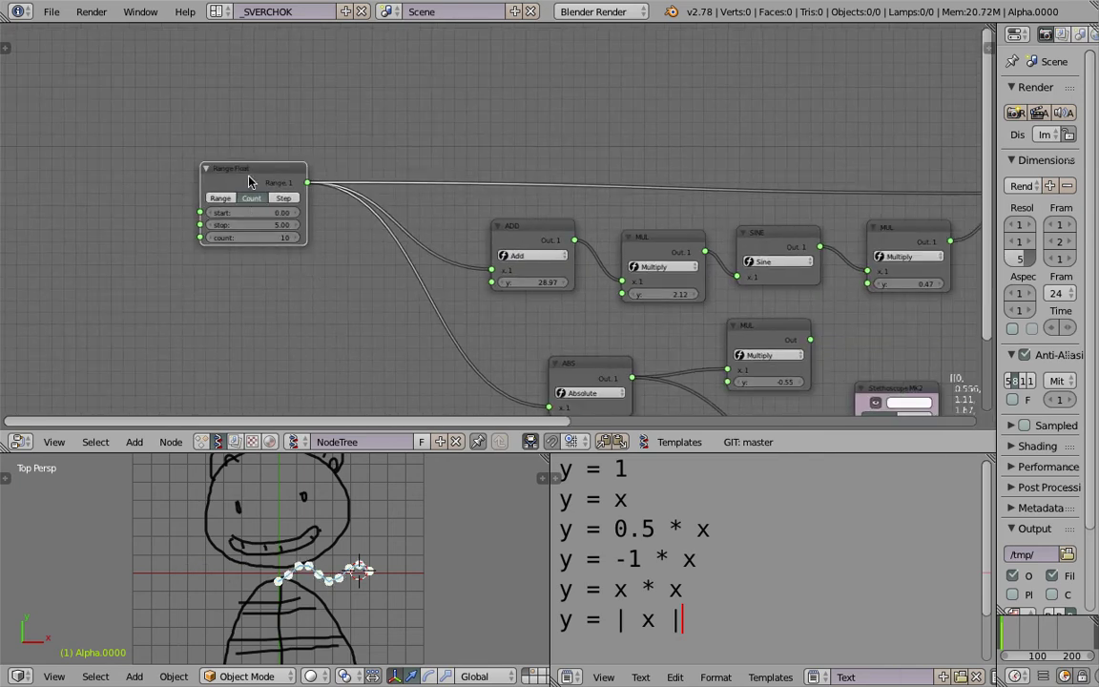
- Spread the Range Float, Viewer Draw and Skin Mesher nodes outward to make room in the node tree
{"action": "left_click_drag", "start_coordinate": [232, 168], "coordinate": [197, 190]}
{"action": "scroll", "coordinate": [405, 245], "scroll_direction": "down", "scroll_amount": 4}
{"action": "middle_click_drag", "start_coordinate": [429, 236], "coordinate": [262, 239]}
{"action": "scroll", "coordinate": [305, 247], "scroll_direction": "down", "scroll_amount": 4}
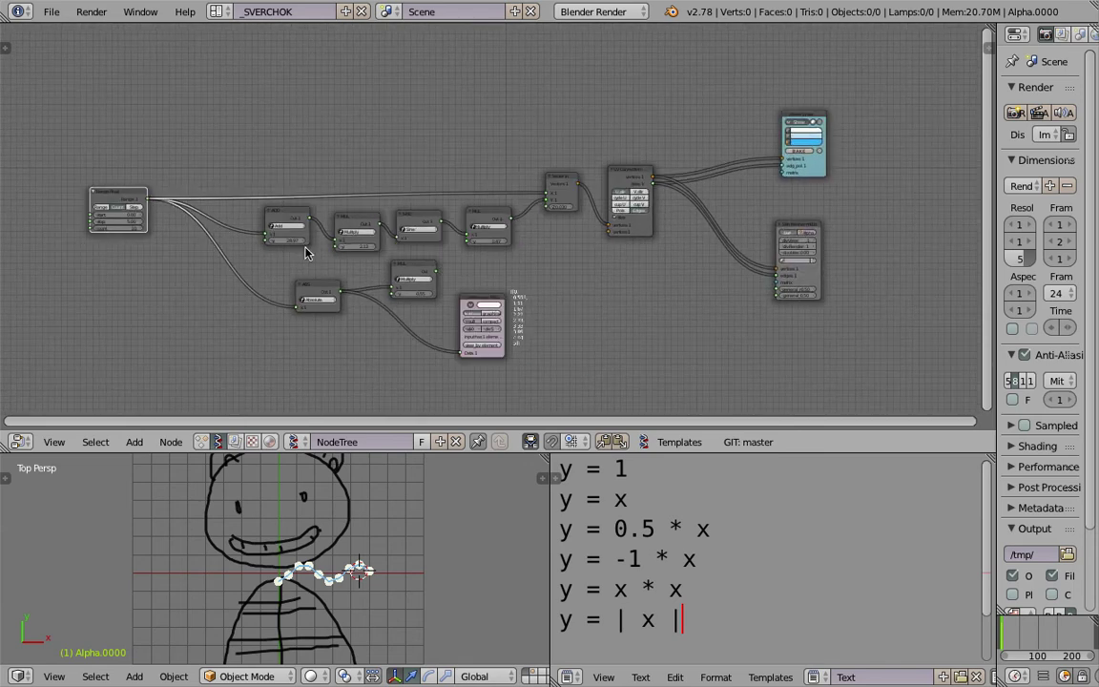
{"action": "left_click_drag", "start_coordinate": [807, 168], "coordinate": [827, 142]}
{"action": "left_click_drag", "start_coordinate": [805, 226], "coordinate": [843, 255]}
{"action": "scroll", "coordinate": [675, 161], "scroll_direction": "up", "scroll_amount": 5}
{"action": "middle_click_drag", "start_coordinate": [675, 161], "coordinate": [663, 202]}
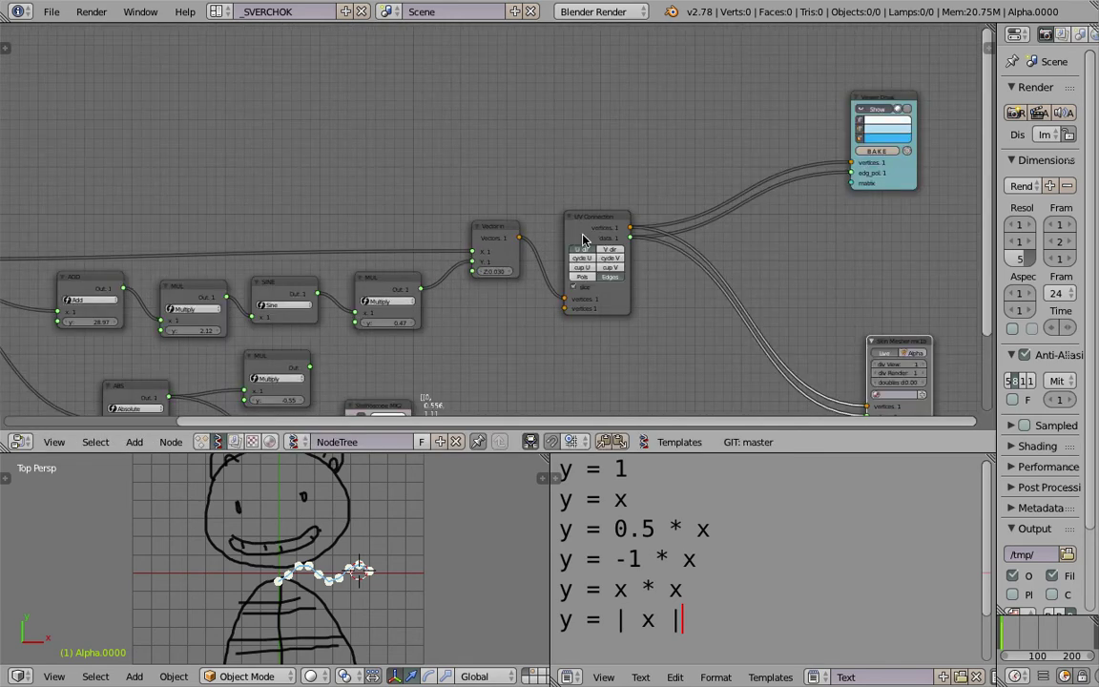
{"action": "middle_click_drag", "start_coordinate": [585, 239], "coordinate": [616, 247]}
{"action": "scroll", "coordinate": [601, 239], "scroll_direction": "down", "scroll_amount": 5}
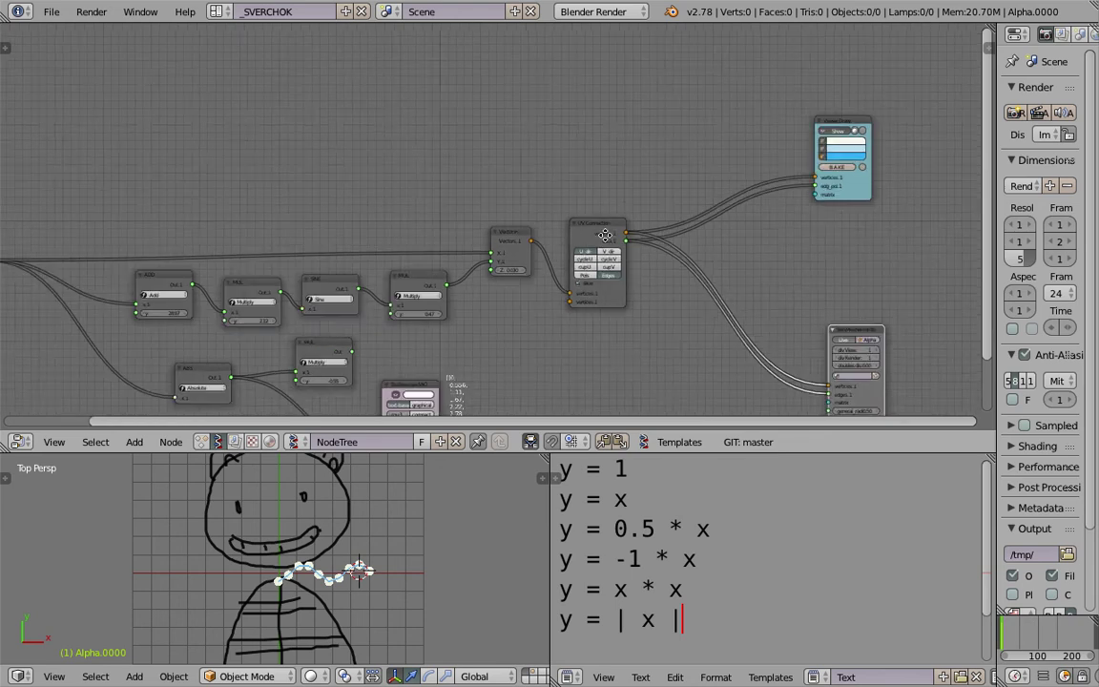
- Duplicate the whole node chain from Range Float through UV Connection and place the copy above the original
{"action": "key", "text": "a"}
{"action": "key", "text": "a"}
{"action": "left_click_drag", "start_coordinate": [151, 160], "coordinate": [718, 419]}
{"action": "key", "text": "shift+d"}
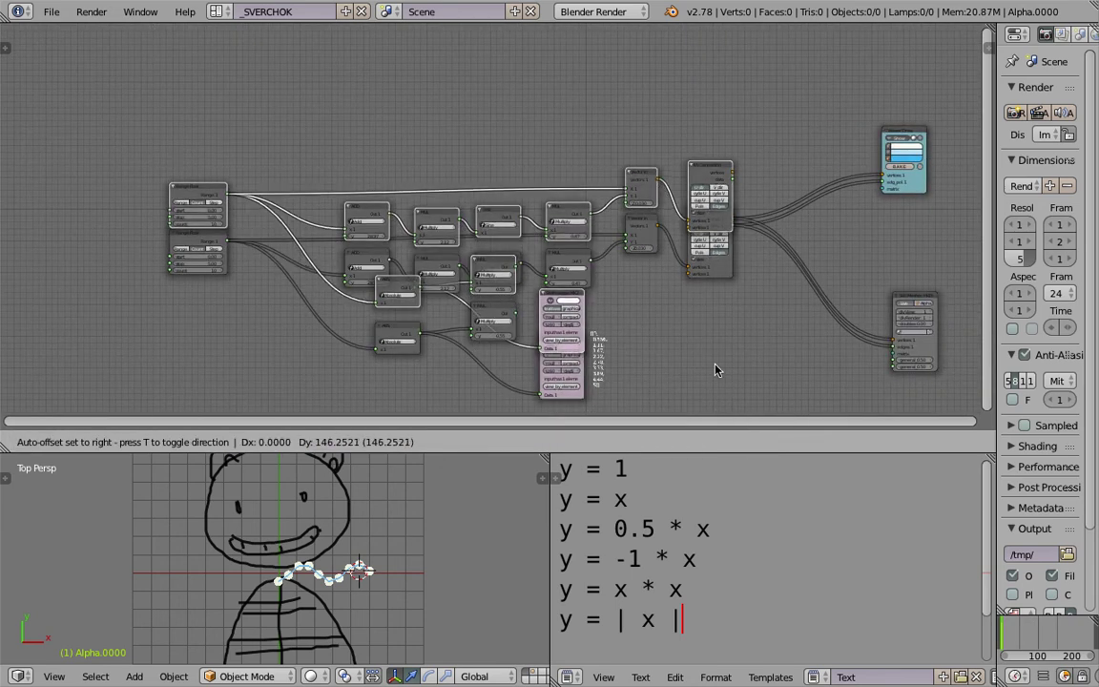
{"action": "left_click", "coordinate": [776, 219]}
{"action": "middle_click_drag", "start_coordinate": [776, 218], "coordinate": [663, 392]}
{"action": "scroll", "coordinate": [675, 377], "scroll_direction": "up", "scroll_amount": 3}
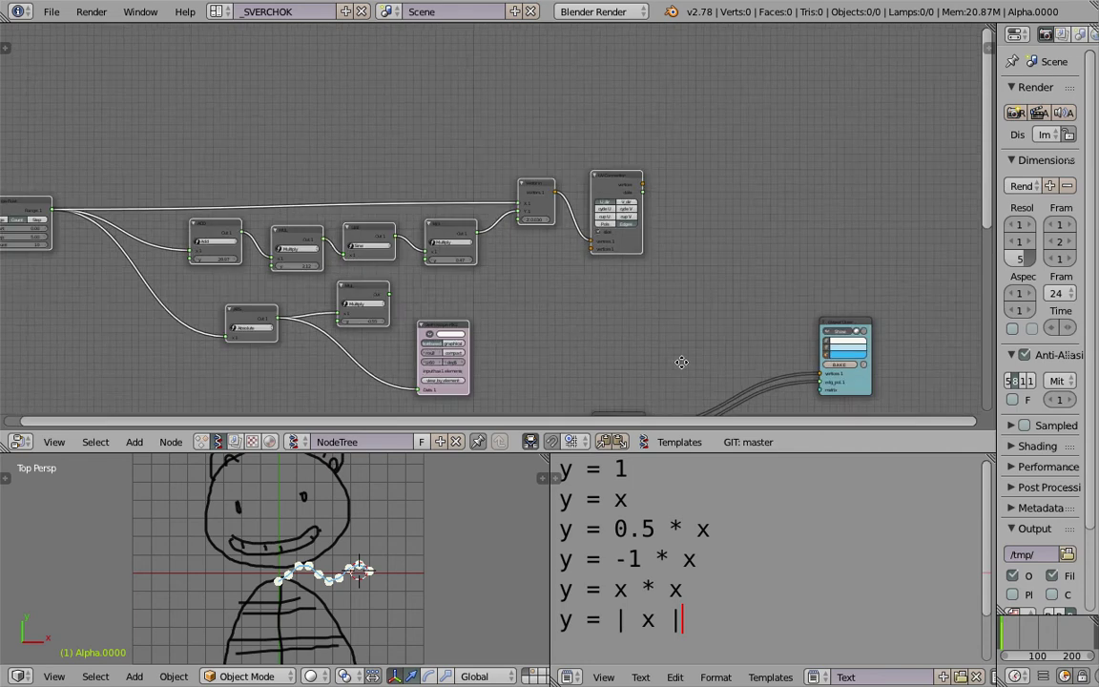
- Add a List Join node and connect the vertices outputs of both UV Connection nodes to it
{"action": "key", "text": "ctrl+space"}
{"action": "type", "text": "list jo"}
{"action": "key", "text": "Return"}
{"action": "left_click", "coordinate": [724, 295]}
{"action": "middle_click_drag", "start_coordinate": [647, 178], "coordinate": [646, 102]}
{"action": "left_click_drag", "start_coordinate": [649, 100], "coordinate": [727, 273]}
{"action": "mouse_move", "coordinate": [651, 361]}
{"action": "left_mouse_down"}
{"action": "mouse_move", "coordinate": [768, 255]}
{"action": "mouse_move", "coordinate": [726, 282]}
{"action": "left_mouse_up"}
- Feed the List Join output into Viewer Draw's vertices input and remove the link to its edg_pol input
{"action": "left_click_drag", "start_coordinate": [782, 234], "coordinate": [841, 309]}
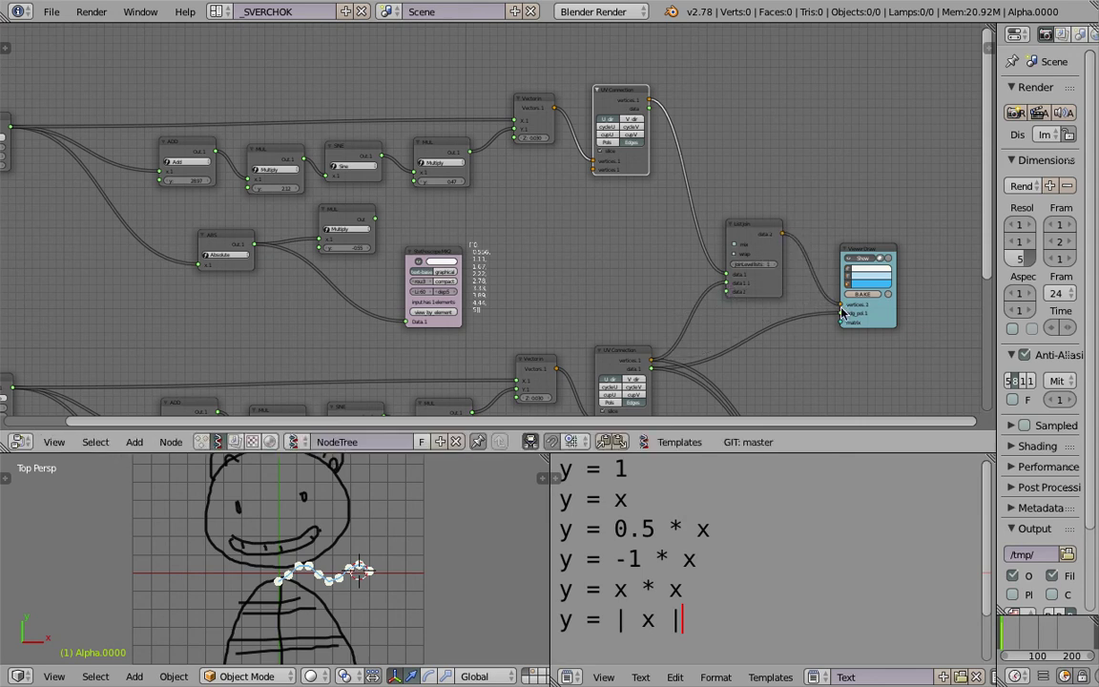
{"action": "scroll", "coordinate": [814, 313], "scroll_direction": "up", "scroll_amount": 2}
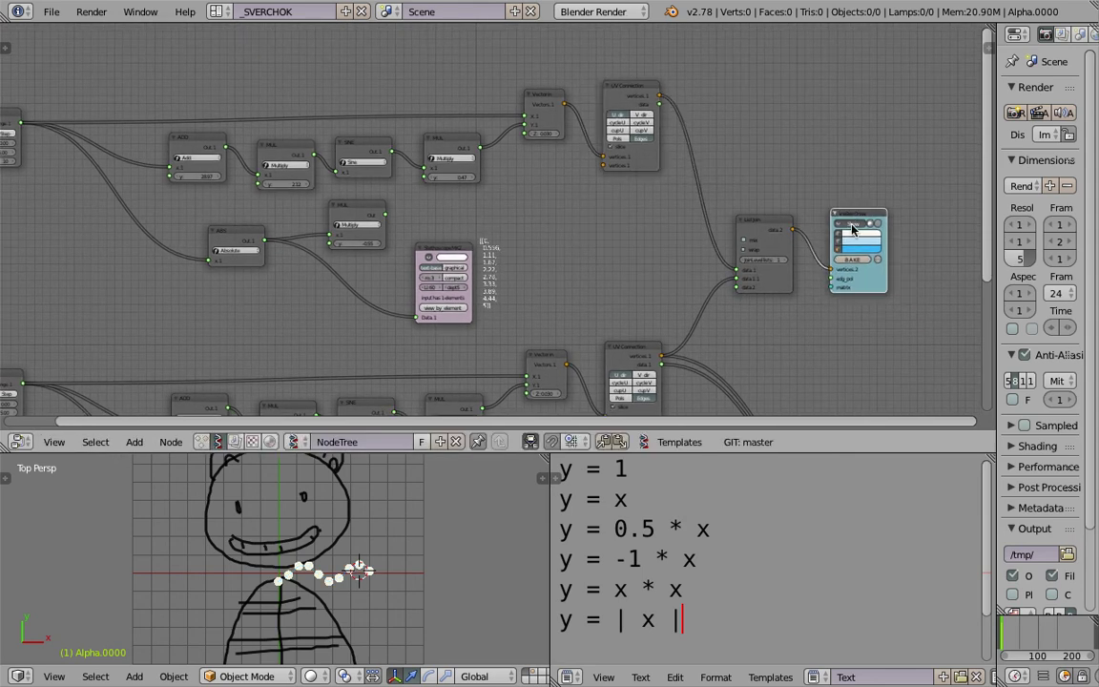
{"action": "left_click_drag", "start_coordinate": [893, 223], "coordinate": [897, 224]}
{"action": "left_click", "coordinate": [903, 224]}
{"action": "left_click", "coordinate": [899, 223]}
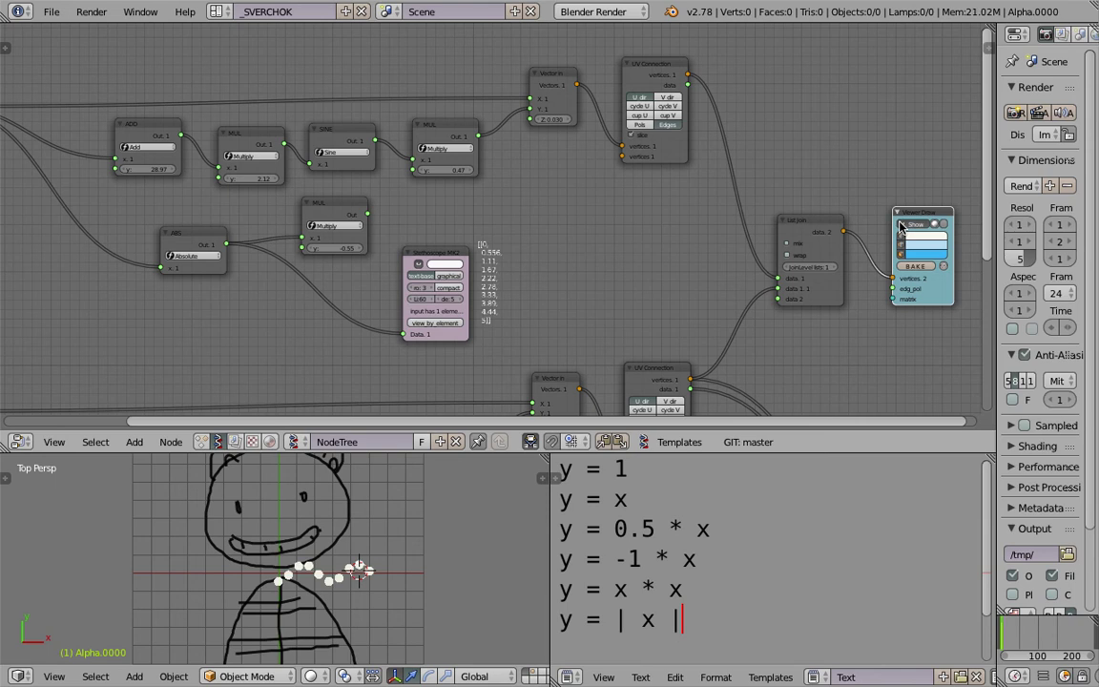
- Make the duplicated Range Float run from -5 to 0 and save the file
{"action": "middle_click_drag", "start_coordinate": [219, 209], "coordinate": [577, 250]}
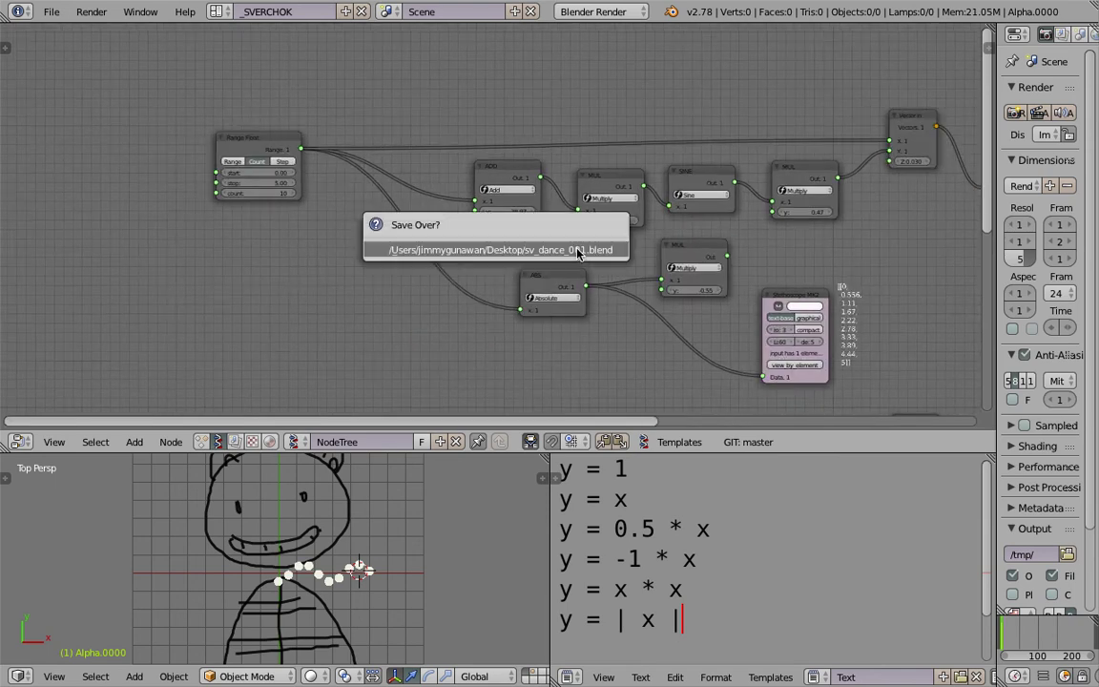
{"action": "middle_click_drag", "start_coordinate": [426, 234], "coordinate": [577, 290]}
{"action": "scroll", "coordinate": [456, 236], "scroll_direction": "up", "scroll_amount": 2}
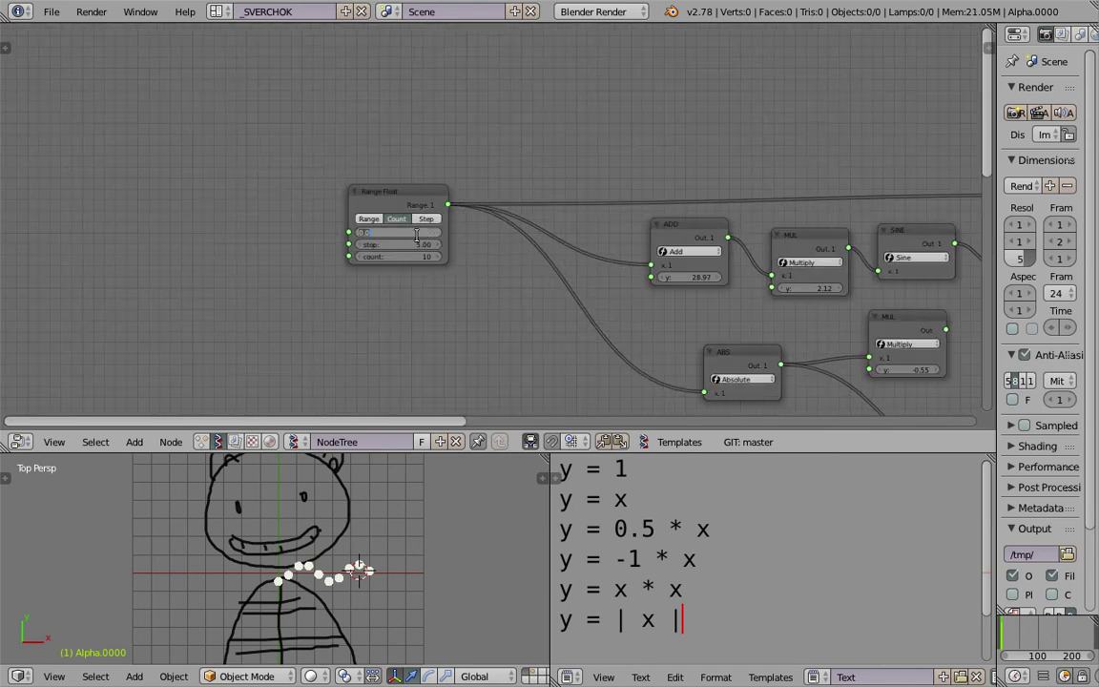
{"action": "key", "text": "Tab"}
{"action": "type", "text": "0"}
{"action": "key", "text": "Return"}
{"action": "middle_click_drag", "start_coordinate": [664, 276], "coordinate": [226, 224]}
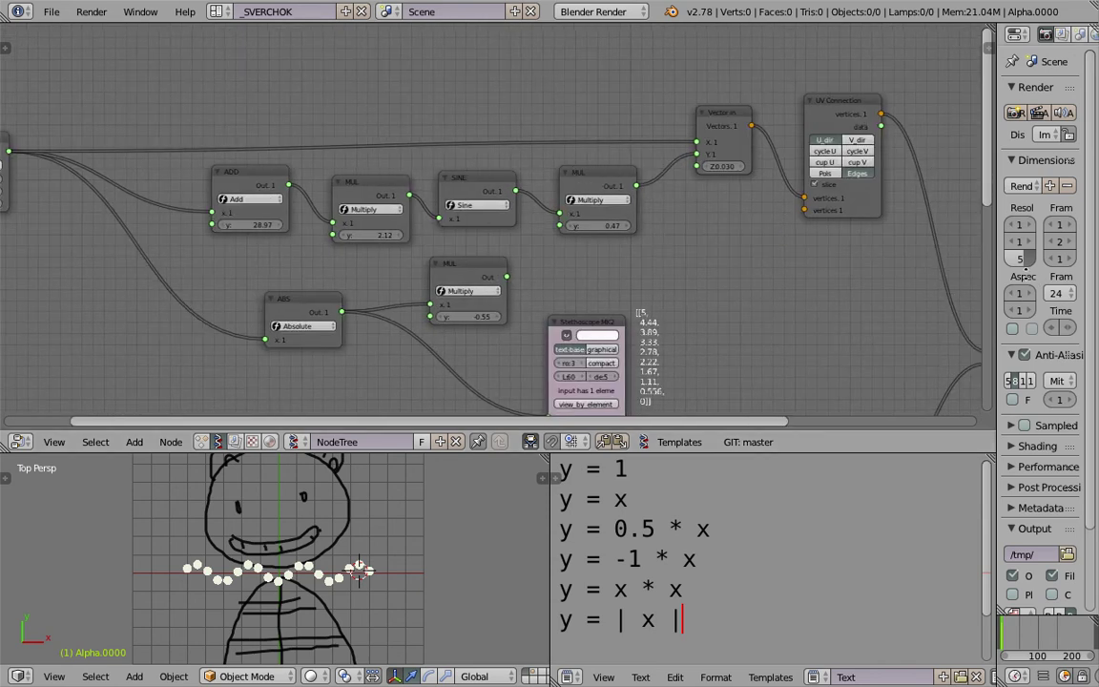
{"action": "middle_click_drag", "start_coordinate": [1025, 272], "coordinate": [1009, 261]}
{"action": "middle_click_drag", "start_coordinate": [922, 246], "coordinate": [565, 194]}
{"action": "key", "text": "ctrl+s"}
{"action": "left_click", "coordinate": [569, 186]}
- Try join levels 3 and 2 on the List Join node, and save the file
{"action": "scroll", "coordinate": [660, 295], "scroll_direction": "up", "scroll_amount": 2}
{"action": "left_click", "coordinate": [717, 293]}
{"action": "left_click", "coordinate": [717, 293]}
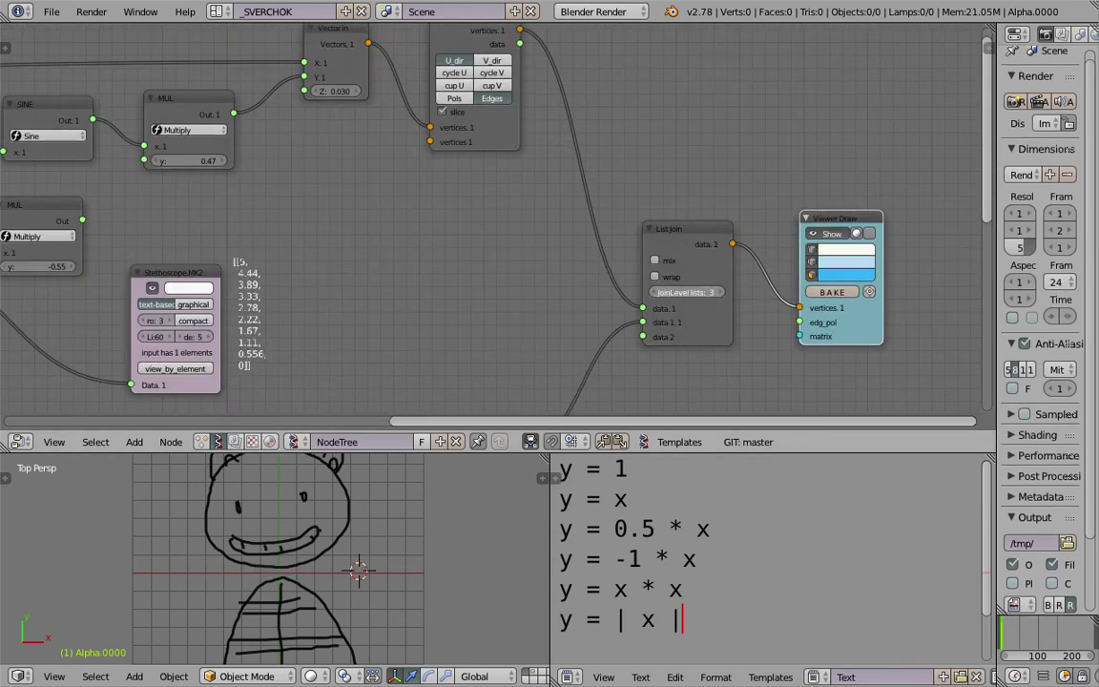
{"action": "left_click", "coordinate": [660, 295]}
{"action": "key", "text": "ctrl+s"}
{"action": "left_click", "coordinate": [658, 296]}
- Move the Viewer Draw node away from List Join, and set the List Join node's join level to 1
{"action": "left_click_drag", "start_coordinate": [806, 246], "coordinate": [848, 231]}
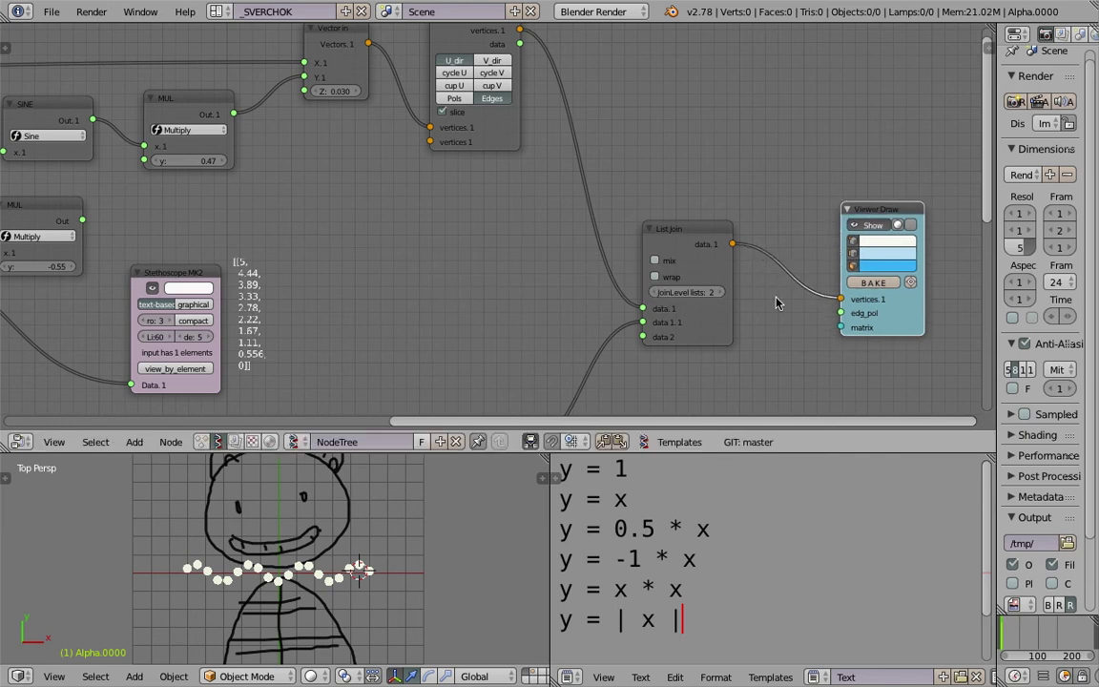
{"action": "left_click_drag", "start_coordinate": [720, 303], "coordinate": [742, 245]}
{"action": "key", "text": "KP_Decimal"}
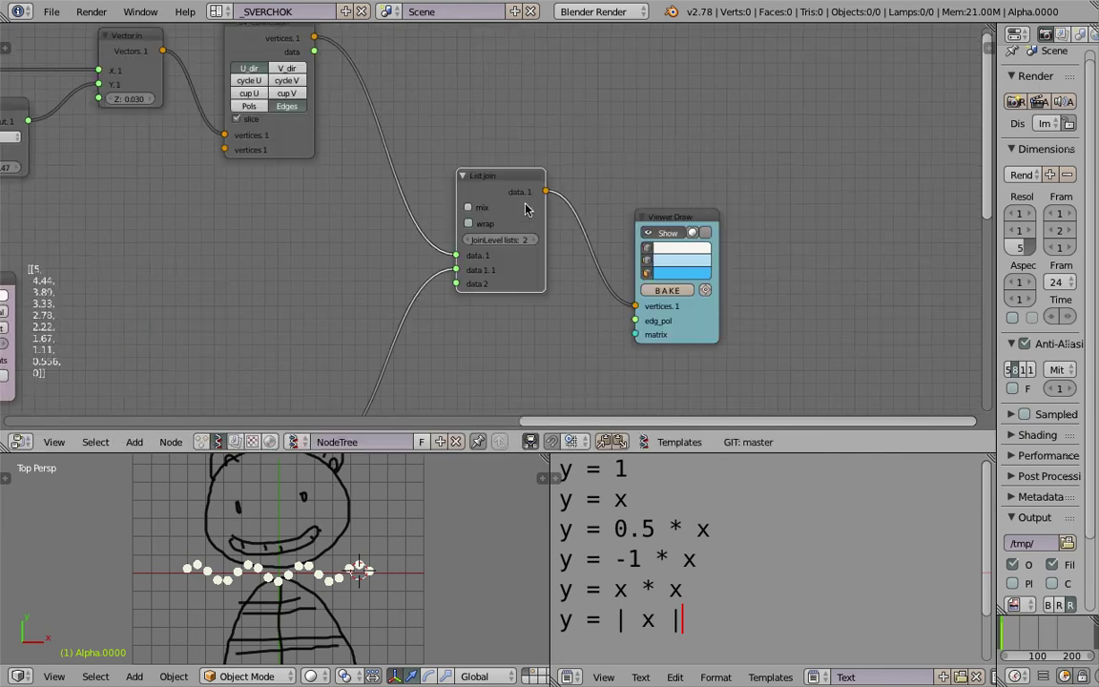
{"action": "key", "text": "ctrl+s"}
{"action": "left_click", "coordinate": [483, 237]}
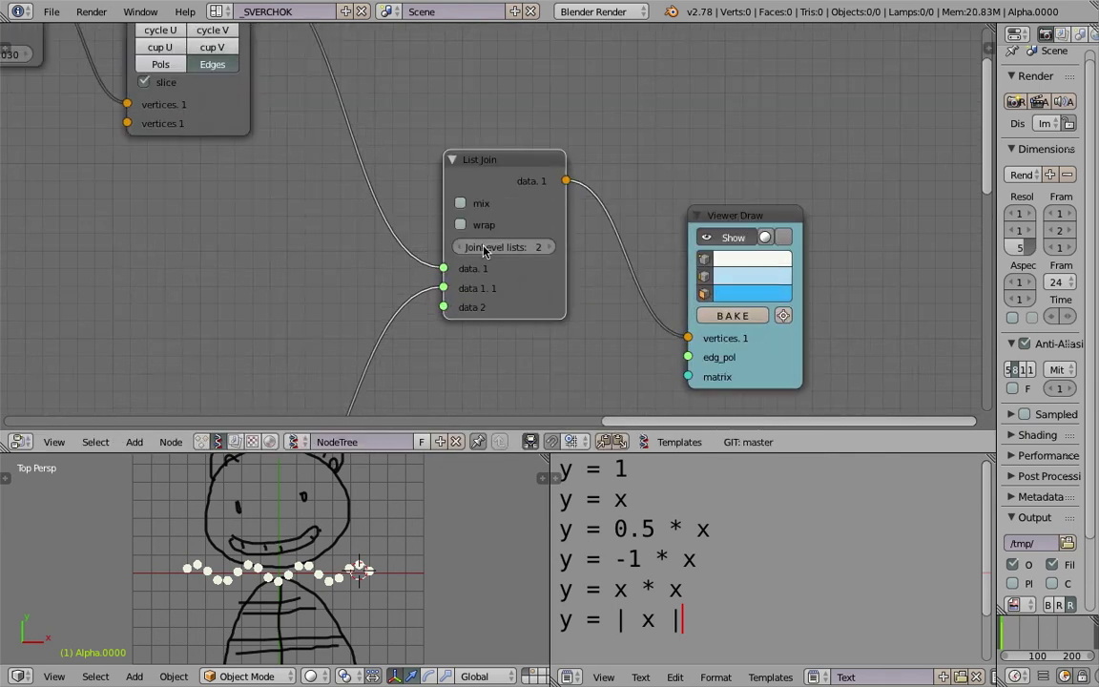
{"action": "left_click", "coordinate": [548, 247]}
- Add a Matrix in node below List Join and connect it to the matrix input of Viewer Draw
{"action": "middle_click_drag", "start_coordinate": [516, 309], "coordinate": [541, 222]}
{"action": "scroll", "coordinate": [547, 340], "scroll_direction": "down", "scroll_amount": 1}
{"action": "key", "text": "shift+a"}
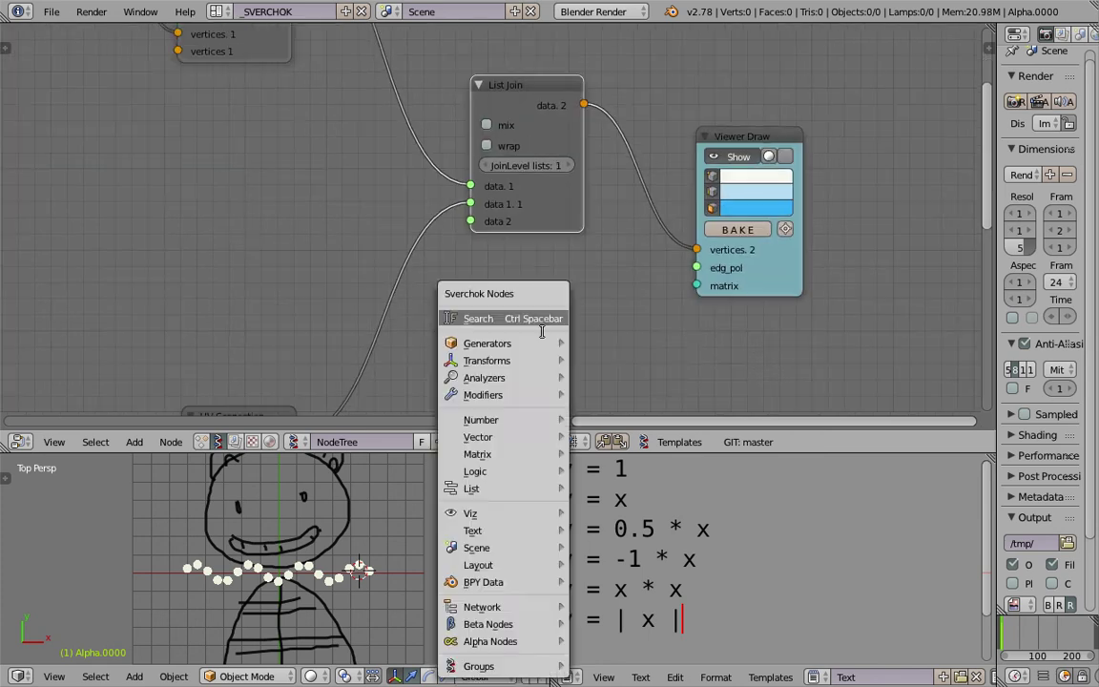
{"action": "left_click", "coordinate": [542, 328]}
{"action": "type", "text": "matrix in"}
{"action": "key", "text": "Return"}
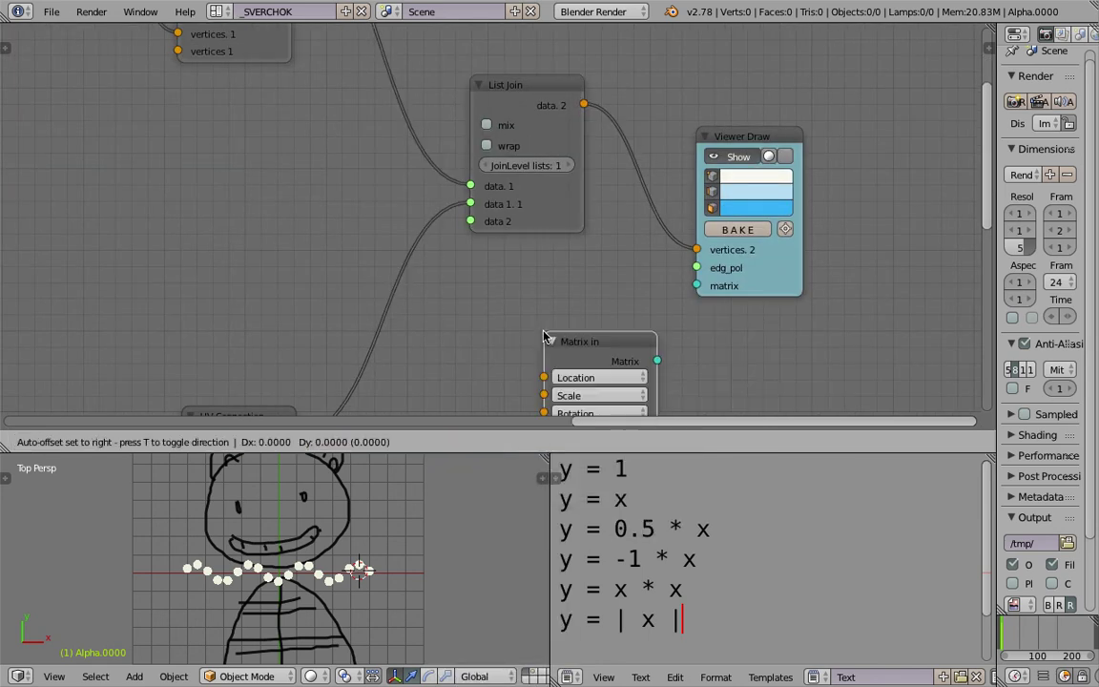
{"action": "left_click", "coordinate": [555, 317]}
{"action": "middle_click_drag", "start_coordinate": [558, 316], "coordinate": [566, 233]}
{"action": "left_click_drag", "start_coordinate": [775, 194], "coordinate": [875, 188]}
{"action": "left_click_drag", "start_coordinate": [648, 252], "coordinate": [832, 194]}
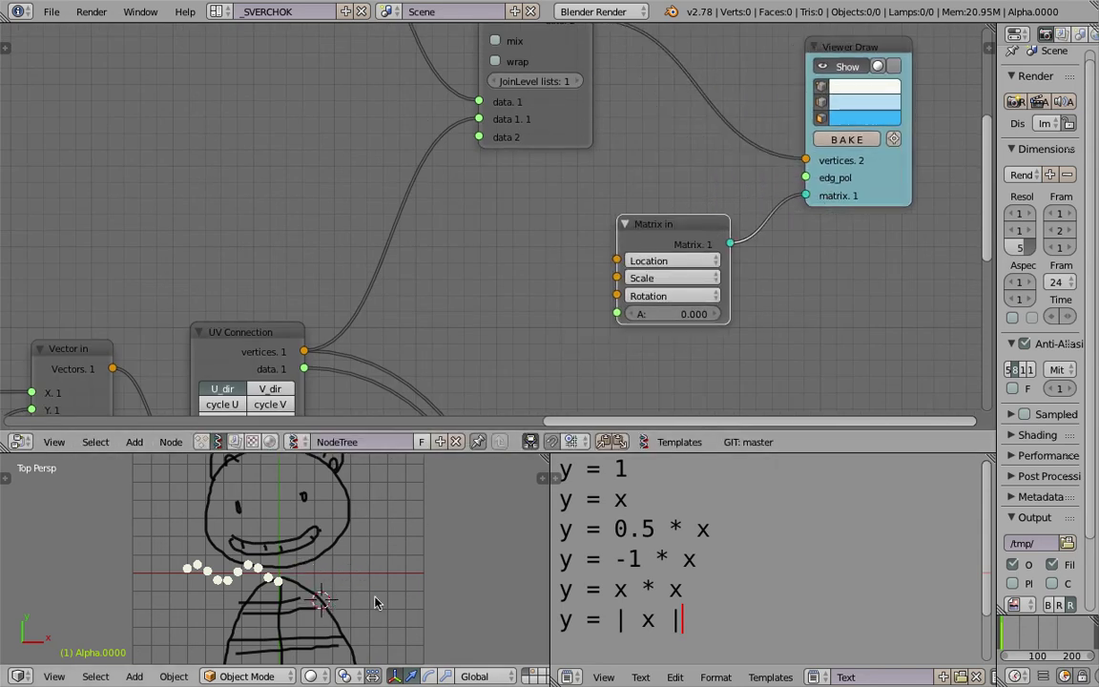
- Add a Vector in node feeding Matrix in's Location, and fill it from the 3D cursor with X 1.900, Y -1.064, Z 3.167
{"action": "scroll", "coordinate": [351, 557], "scroll_direction": "down", "scroll_amount": 2}
{"action": "key", "text": "space"}
{"action": "type", "text": "vector in"}
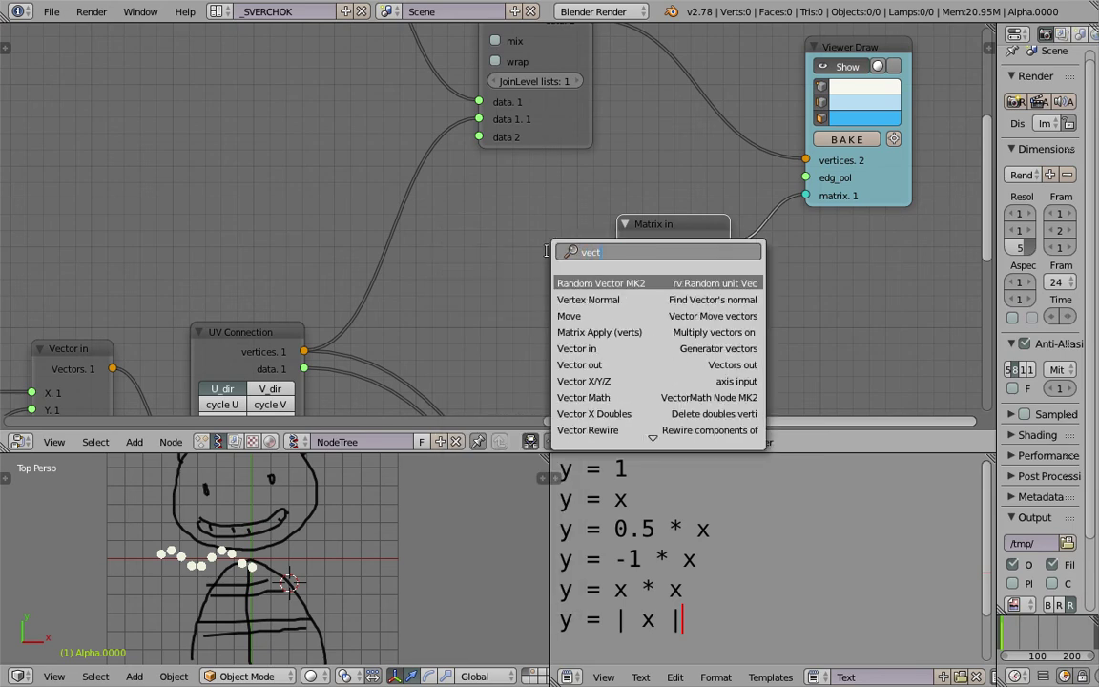
{"action": "key", "text": "Return"}
{"action": "left_click", "coordinate": [536, 250]}
{"action": "left_click_drag", "start_coordinate": [562, 249], "coordinate": [618, 265]}
{"action": "left_click_drag", "start_coordinate": [666, 226], "coordinate": [687, 221]}
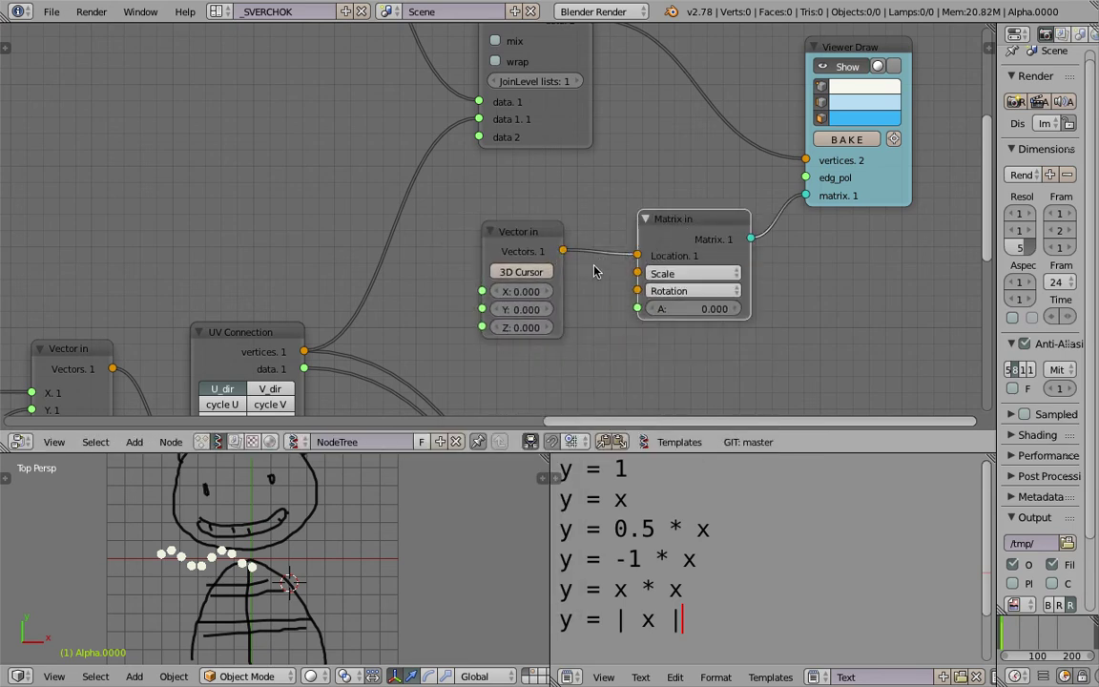
{"action": "left_click", "coordinate": [528, 274]}
{"action": "left_click", "coordinate": [345, 612]}
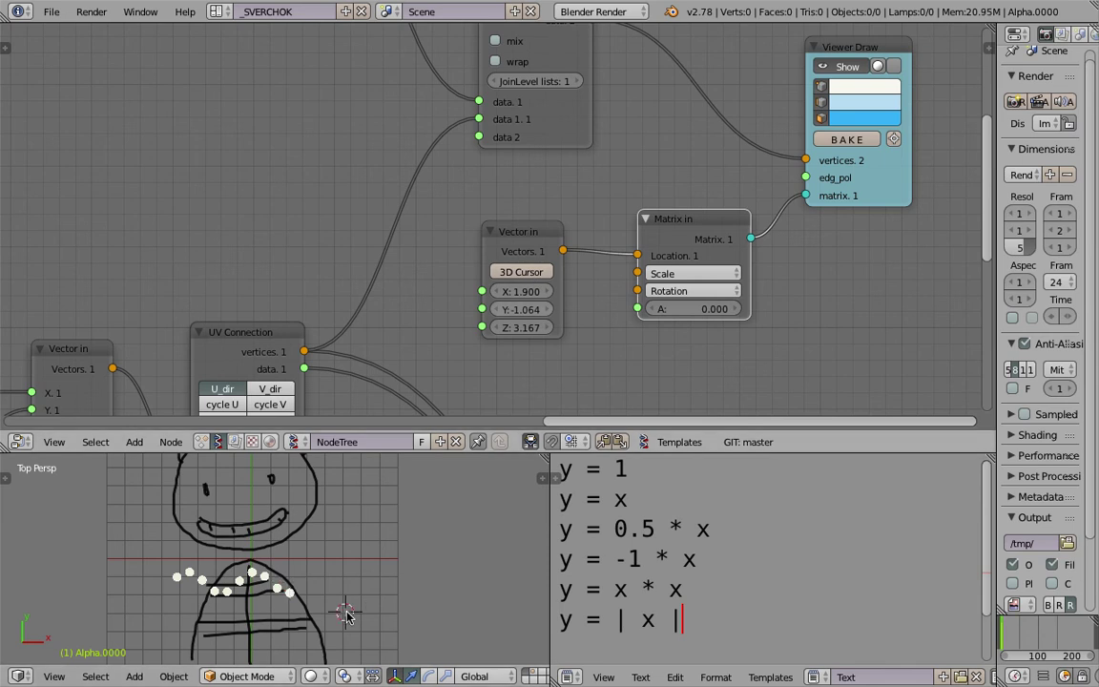
- Space out the Viewer Draw and Matrix in nodes, and duplicate the Vector in node below the original
{"action": "scroll", "coordinate": [591, 258], "scroll_direction": "down", "scroll_amount": 1}
{"action": "middle_click_drag", "start_coordinate": [601, 258], "coordinate": [540, 288]}
{"action": "left_click_drag", "start_coordinate": [808, 205], "coordinate": [823, 189]}
{"action": "left_click_drag", "start_coordinate": [624, 267], "coordinate": [692, 228]}
{"action": "left_click_drag", "start_coordinate": [445, 273], "coordinate": [427, 235]}
{"action": "key", "text": "shift+d"}
{"action": "left_click", "coordinate": [434, 351]}
{"action": "middle_click_drag", "start_coordinate": [434, 351], "coordinate": [424, 325]}
- Insert a List Join copy with join level 2 before Matrix in's Location, joining both location Vector in nodes
{"action": "left_click", "coordinate": [446, 55]}
{"action": "key", "text": "shift+d"}
{"action": "left_click", "coordinate": [544, 228]}
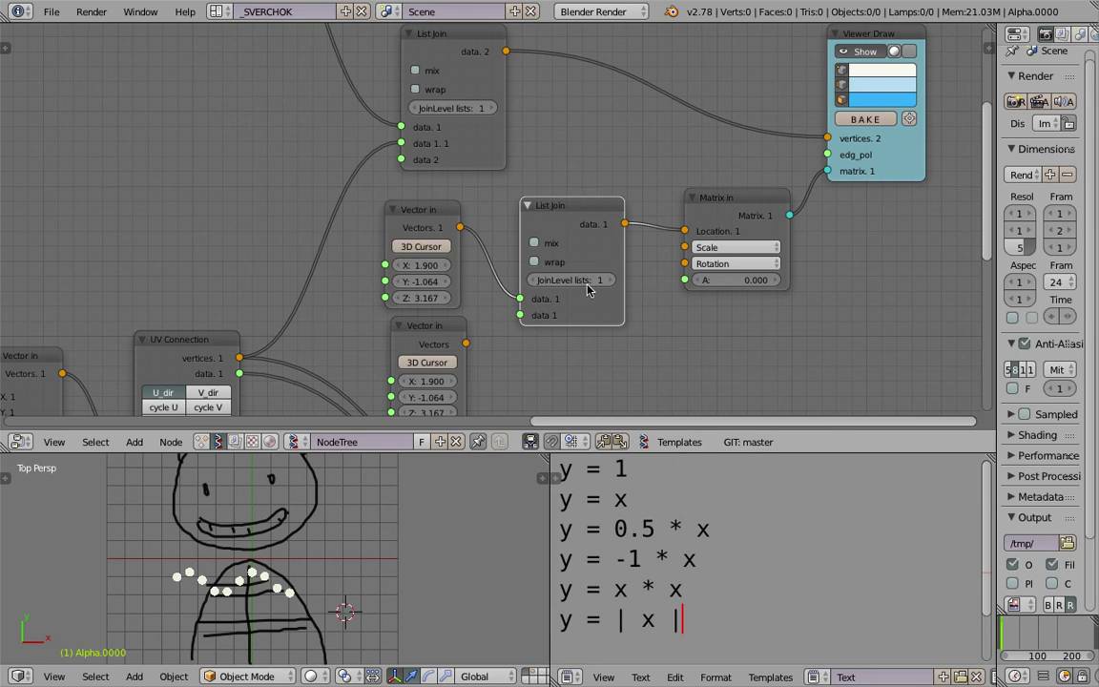
{"action": "left_click_drag", "start_coordinate": [465, 343], "coordinate": [520, 315]}
{"action": "middle_click_drag", "start_coordinate": [429, 302], "coordinate": [463, 270]}
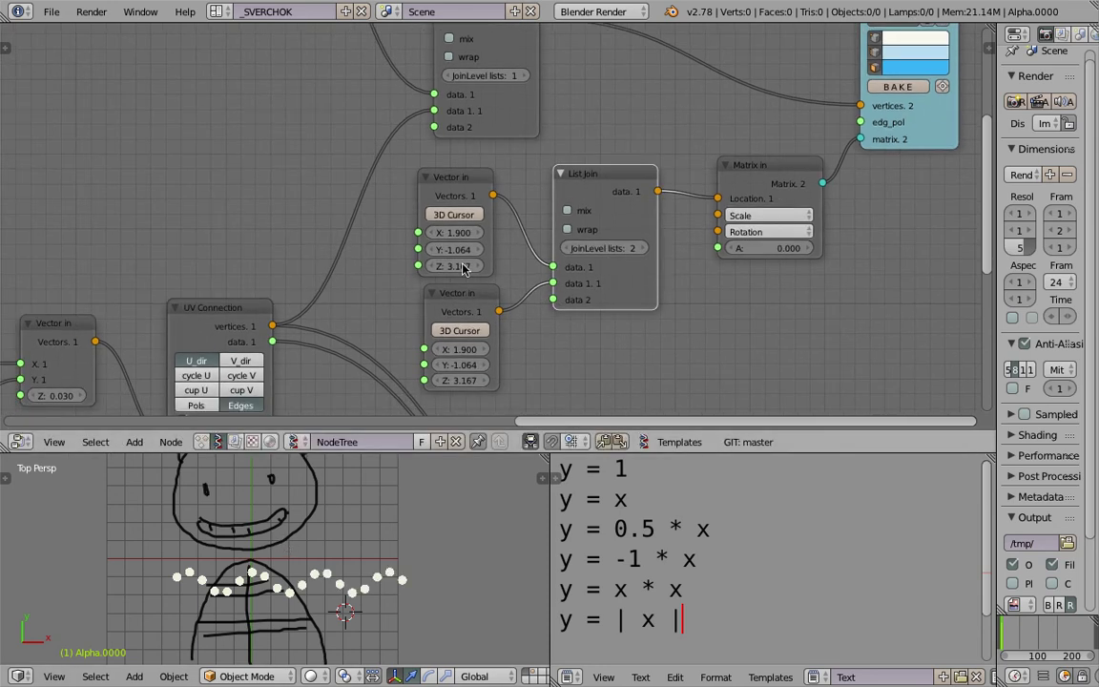
- Position the curves from the 3D cursor: lower Vector in at X -4.697, Y 1.548 and upper at X 2.231, Y -1.441
{"action": "scroll", "coordinate": [399, 515], "scroll_direction": "down", "scroll_amount": 1}
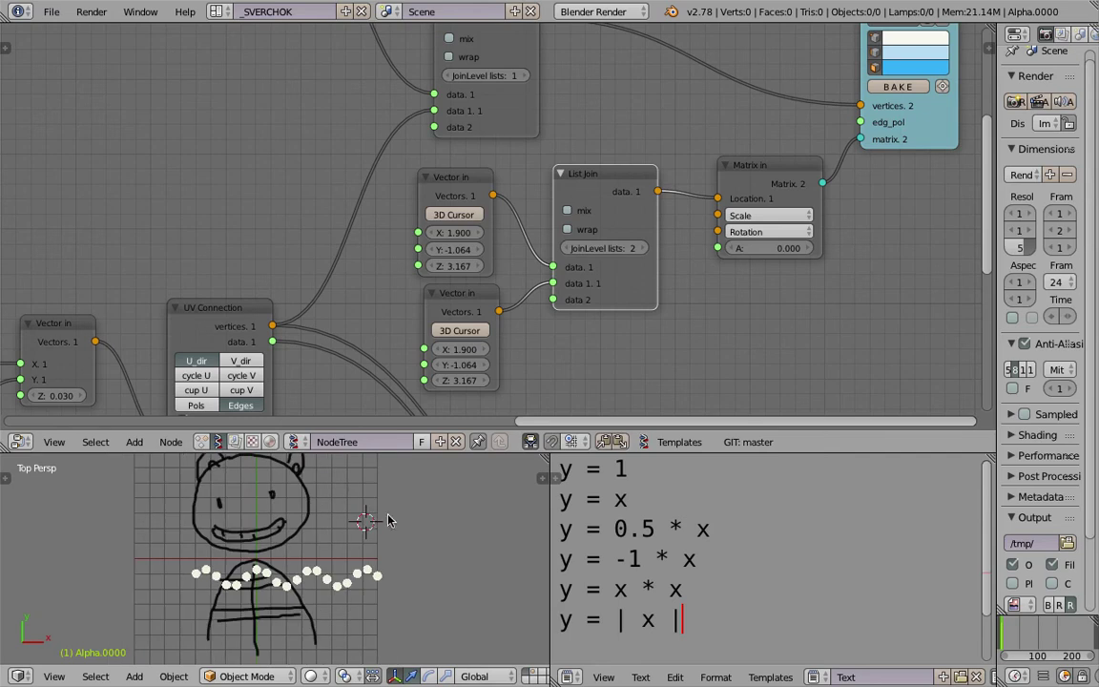
{"action": "left_click", "coordinate": [167, 529]}
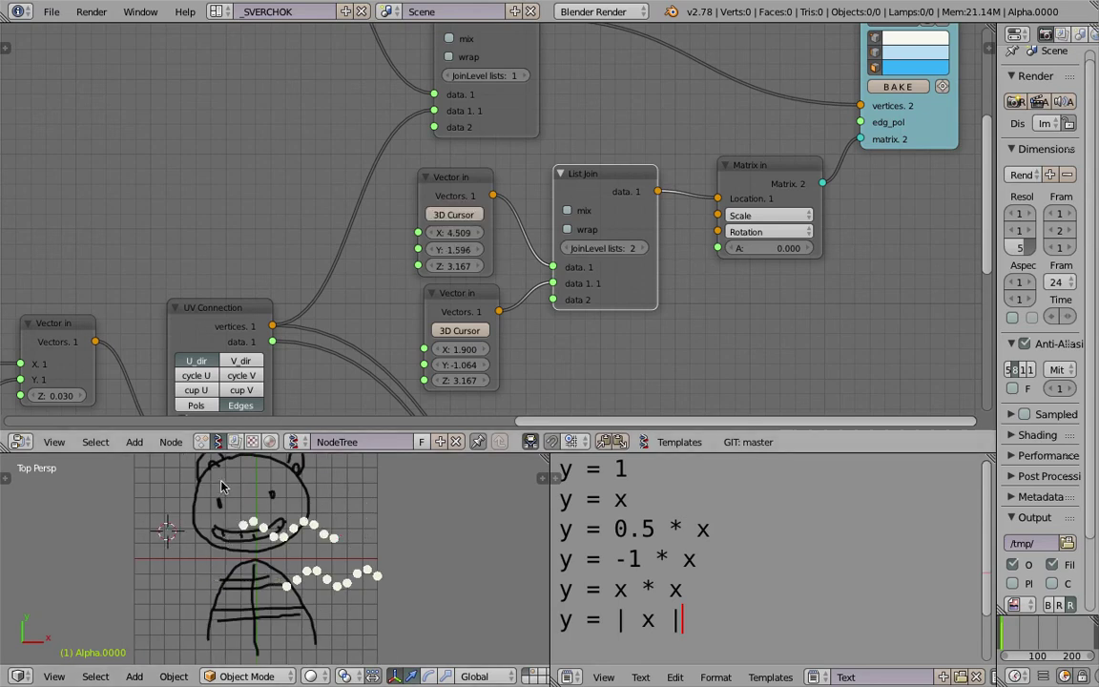
{"action": "left_click", "coordinate": [477, 331]}
{"action": "left_click", "coordinate": [285, 572]}
{"action": "left_click", "coordinate": [464, 218]}
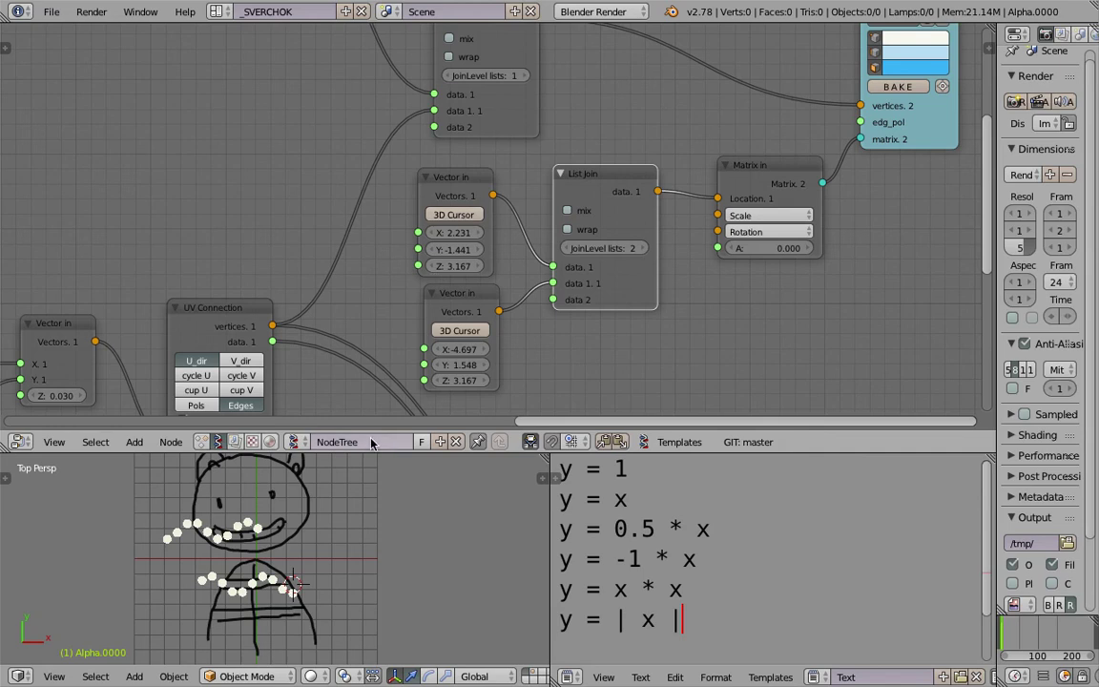
- Set the upper Vector in from the 3D cursor to X -1.897, Y -1.489 and the lower one to X 2.231, Y -1.631
{"action": "left_click", "coordinate": [220, 589]}
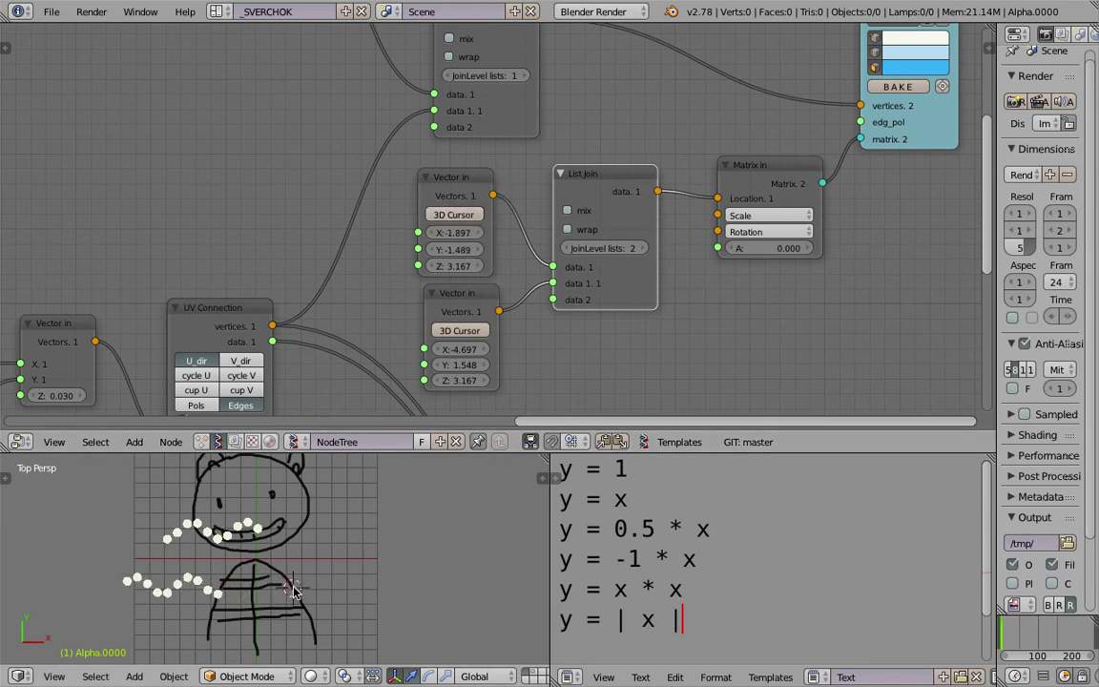
{"action": "left_click", "coordinate": [468, 333]}
{"action": "left_click", "coordinate": [277, 559]}
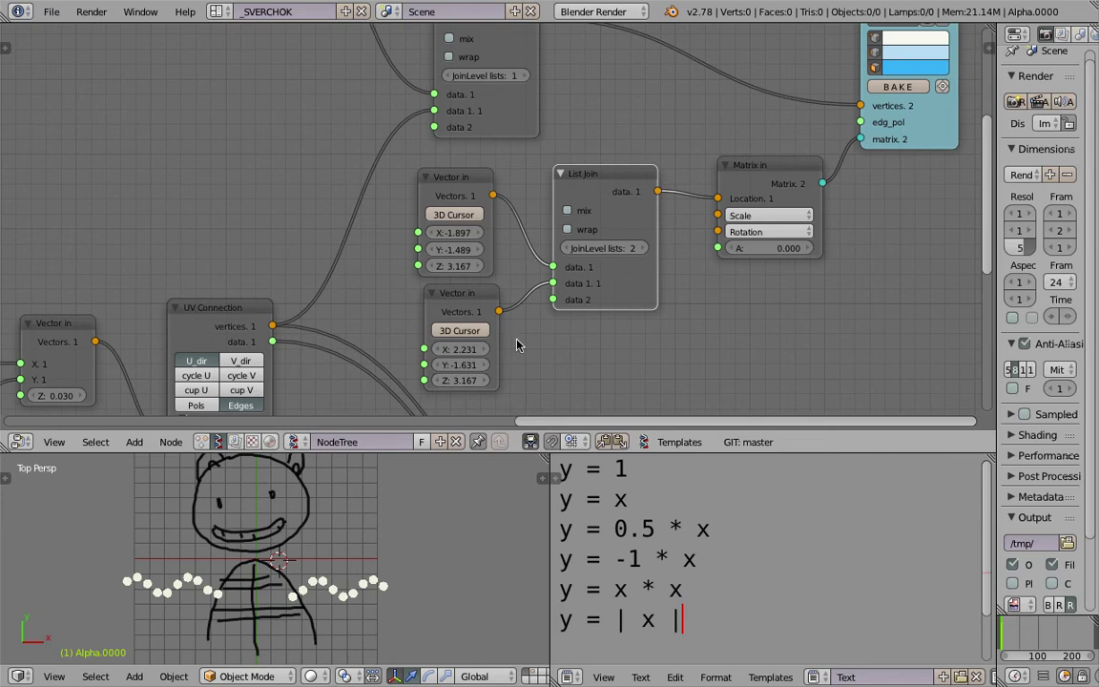
- Swap the order in which the two Vector in nodes connect to the List Join inputs
{"action": "left_click_drag", "start_coordinate": [614, 184], "coordinate": [613, 193]}
{"action": "left_click_drag", "start_coordinate": [555, 292], "coordinate": [555, 282]}
{"action": "left_click_drag", "start_coordinate": [493, 195], "coordinate": [553, 292]}
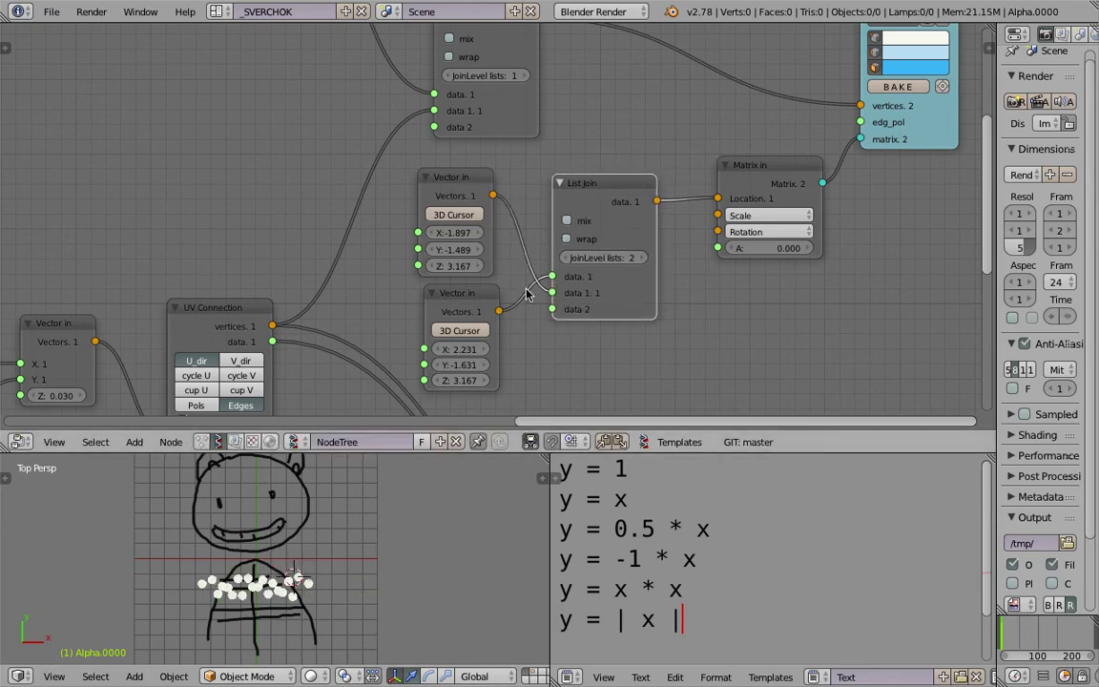
- Attach the arms at the shoulders via the 3D cursor: upper Vector in X 2.278, Y -1.014, lower X -1.565, Y -1.014
{"action": "left_click", "coordinate": [462, 217]}
{"action": "left_click", "coordinate": [223, 572]}
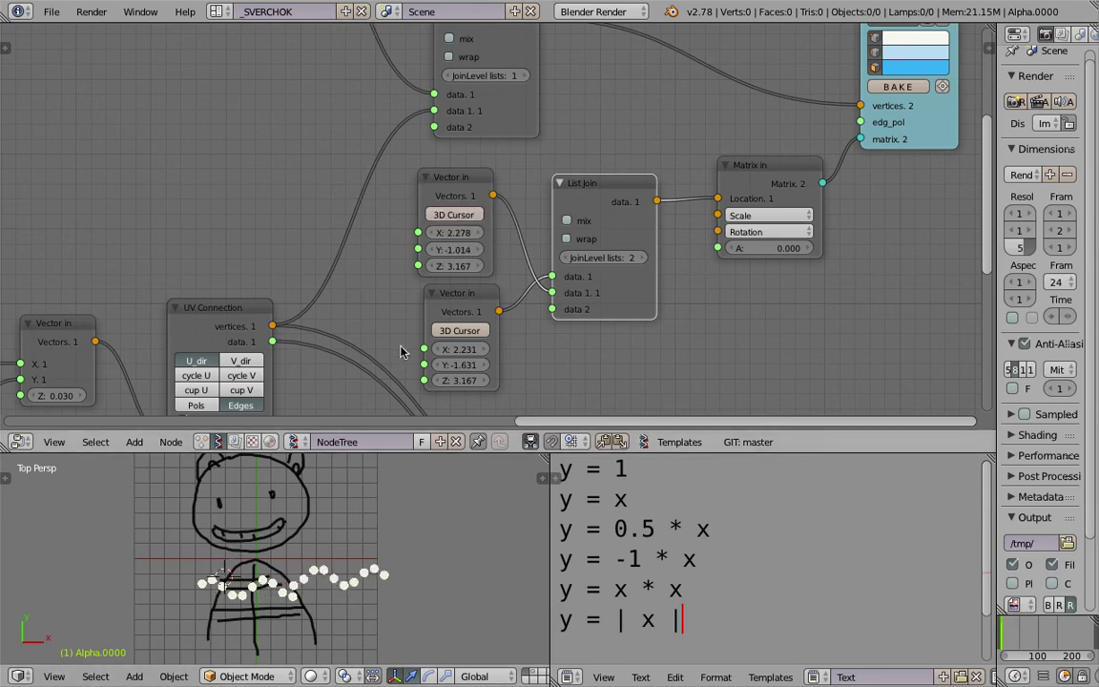
{"action": "left_click", "coordinate": [460, 330]}
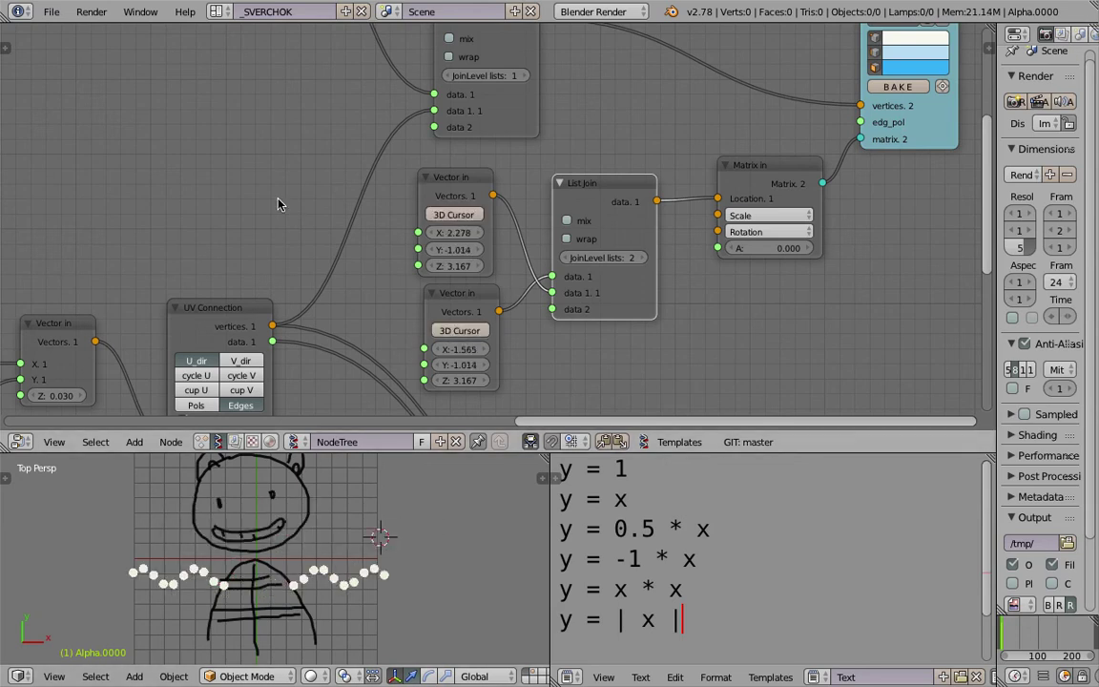
- Duplicate the UV Connection node near Viewer Draw and feed its vertices input from the List Join that combines both arm curves
{"action": "scroll", "coordinate": [283, 203], "scroll_direction": "down", "scroll_amount": 3}
{"action": "middle_click_drag", "start_coordinate": [480, 191], "coordinate": [434, 190]}
{"action": "left_click_drag", "start_coordinate": [304, 287], "coordinate": [292, 279]}
{"action": "left_click_drag", "start_coordinate": [822, 159], "coordinate": [905, 163]}
{"action": "key", "text": "shift+d"}
{"action": "left_click", "coordinate": [826, 253]}
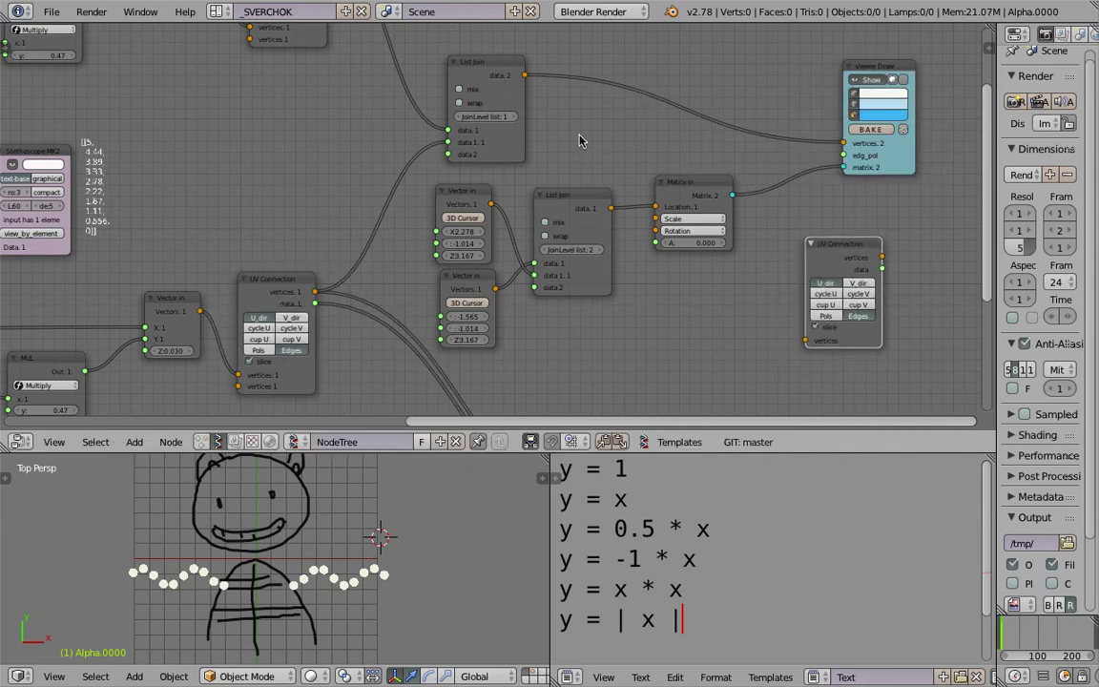
{"action": "left_click_drag", "start_coordinate": [524, 75], "coordinate": [806, 340]}
- Bring the Skin Mesher beside the duplicated UV Connection and link its vertices and edges inputs to that node's outputs
{"action": "middle_click_drag", "start_coordinate": [827, 250], "coordinate": [616, 205]}
{"action": "left_click_drag", "start_coordinate": [446, 347], "coordinate": [879, 209]}
{"action": "mouse_move", "coordinate": [835, 290]}
{"action": "left_mouse_down"}
{"action": "mouse_move", "coordinate": [731, 254]}
{"action": "mouse_move", "coordinate": [741, 262]}
{"action": "mouse_move", "coordinate": [683, 179]}
{"action": "mouse_move", "coordinate": [804, 287]}
{"action": "mouse_move", "coordinate": [836, 302]}
{"action": "left_mouse_up"}
{"action": "left_click_drag", "start_coordinate": [850, 215], "coordinate": [780, 182]}
{"action": "scroll", "coordinate": [782, 183], "scroll_direction": "up", "scroll_amount": 1}
- Tidy the placement of the duplicated UV Connection and Skin Mesher nodes and save over the existing file
{"action": "key", "text": "ctrl+s"}
{"action": "left_click", "coordinate": [784, 185]}
{"action": "left_click_drag", "start_coordinate": [665, 169], "coordinate": [633, 188]}
{"action": "scroll", "coordinate": [633, 192], "scroll_direction": "up", "scroll_amount": 2}
{"action": "key", "text": "ctrl+s"}
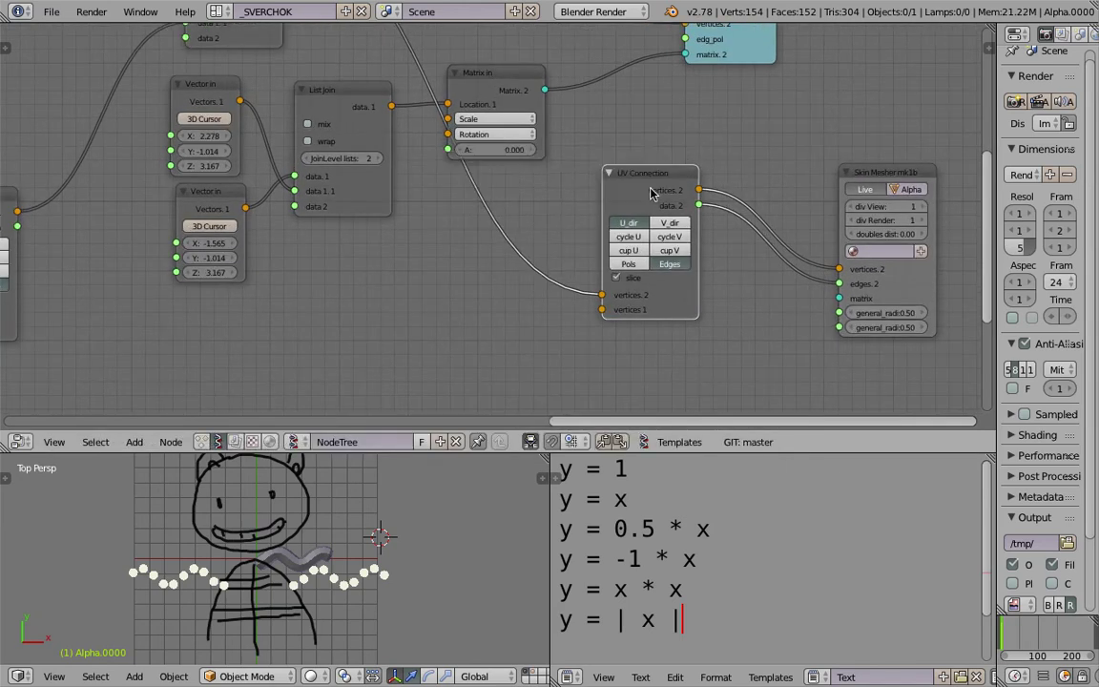
{"action": "left_click", "coordinate": [633, 193]}
{"action": "left_click", "coordinate": [649, 230]}
{"action": "left_click", "coordinate": [608, 228]}
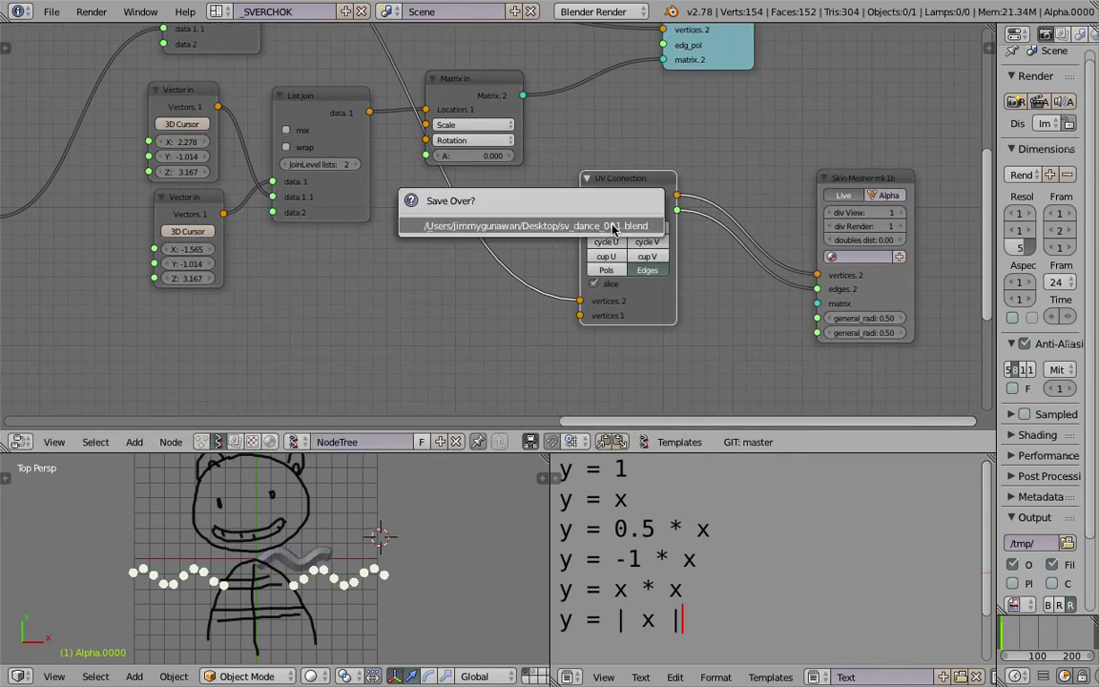
- Insert a List Join with JoinLevel 2 between the UV Connection vertices output and the Skin Mesher
{"action": "key", "text": "shift+a"}
{"action": "left_click", "coordinate": [733, 201]}
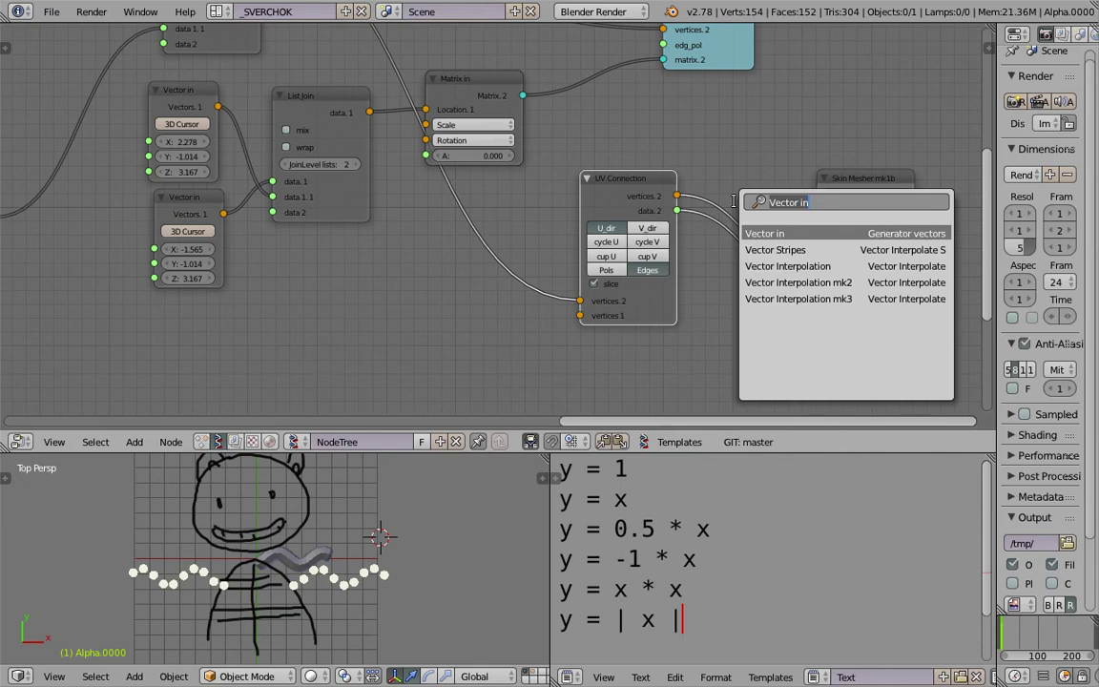
{"action": "type", "text": "list join"}
{"action": "key", "text": "Return"}
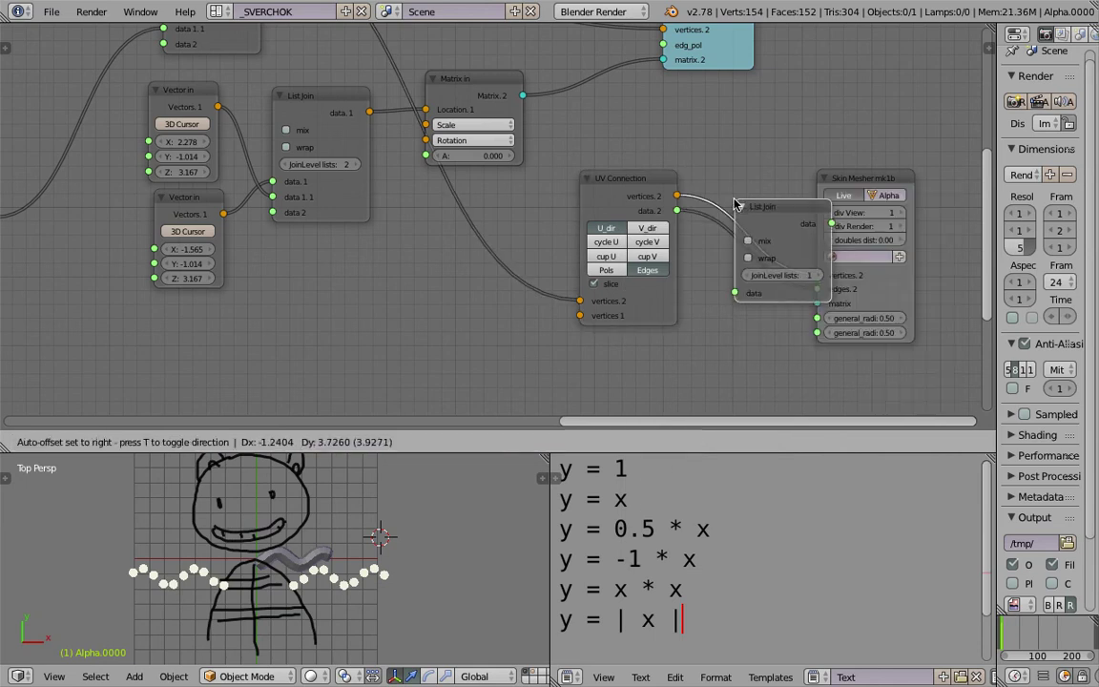
{"action": "left_click", "coordinate": [754, 217]}
{"action": "left_click", "coordinate": [821, 276]}
{"action": "left_click_drag", "start_coordinate": [788, 223], "coordinate": [777, 161]}
- Duplicate the List Join onto the edges link between the UV Connection and Skin Mesher, and save the file
{"action": "key", "text": "shift+d"}
{"action": "left_click", "coordinate": [771, 298]}
{"action": "key", "text": "ctrl+s"}
{"action": "left_click", "coordinate": [804, 310]}
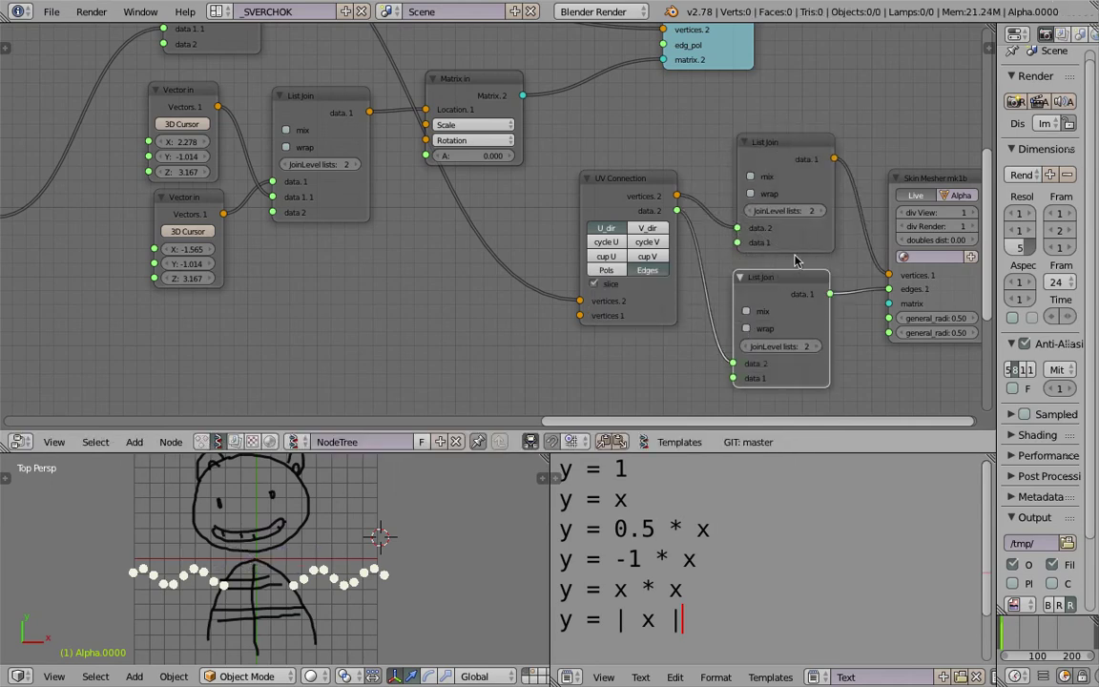
- Delete both List Join nodes between the UV Connection and the Skin Mesher
{"action": "key", "text": "x"}
{"action": "left_click", "coordinate": [781, 144]}
{"action": "key", "text": "x"}
- Move the Skin Mesher closer to the UV Connection, reposition the Viewer Draw node, and save over the file
{"action": "left_click_drag", "start_coordinate": [923, 177], "coordinate": [793, 181]}
{"action": "key", "text": "ctrl+s"}
{"action": "left_click", "coordinate": [794, 181]}
{"action": "middle_click_drag", "start_coordinate": [580, 178], "coordinate": [576, 242]}
{"action": "middle_click_drag", "start_coordinate": [550, 202], "coordinate": [681, 238]}
{"action": "scroll", "coordinate": [578, 253], "scroll_direction": "down", "scroll_amount": 1}
{"action": "left_click_drag", "start_coordinate": [793, 191], "coordinate": [768, 176]}
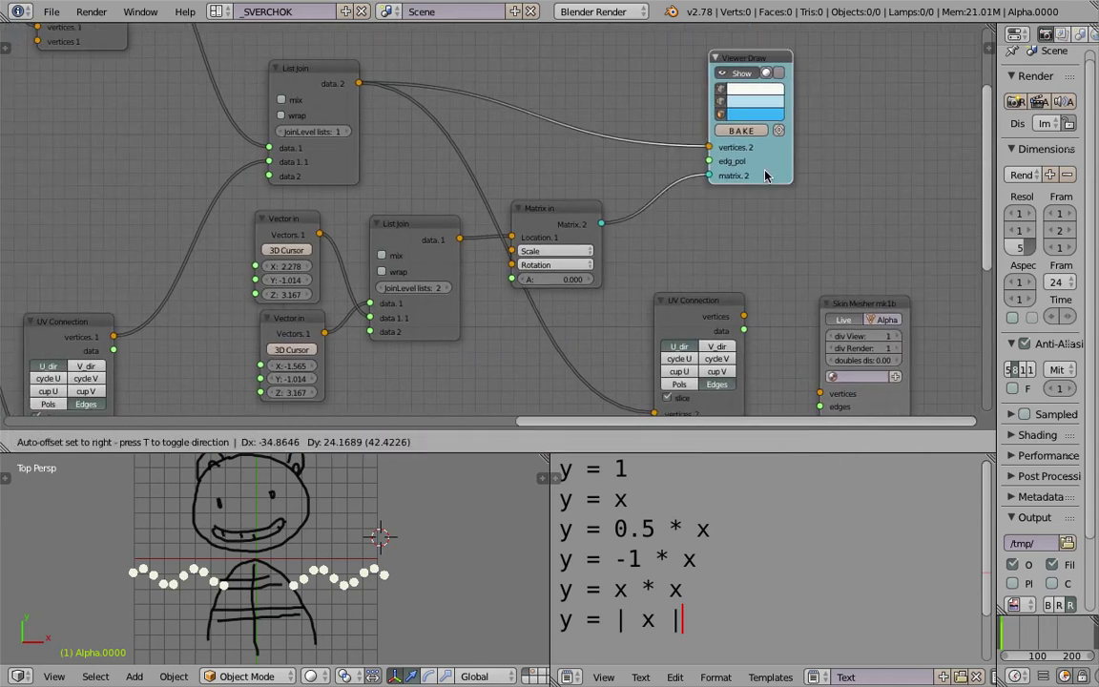
{"action": "scroll", "coordinate": [377, 541], "scroll_direction": "up", "scroll_amount": 2}
{"action": "key", "text": "ctrl+s"}
{"action": "left_click", "coordinate": [376, 537]}
- Enlarge the node editor and examine the Range Float and math node chains of both arms
{"action": "scroll", "coordinate": [363, 534], "scroll_direction": "down", "scroll_amount": 2}
{"action": "scroll", "coordinate": [515, 243], "scroll_direction": "left", "scroll_amount": 10, "text": "ctrl"}
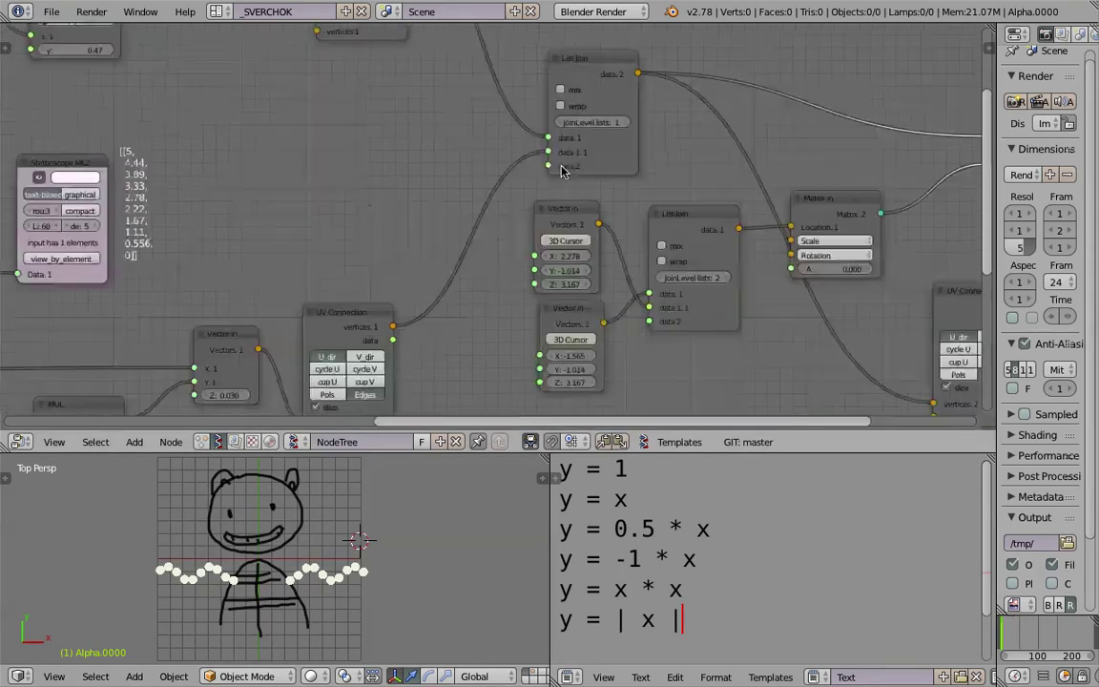
{"action": "scroll", "coordinate": [451, 270], "scroll_direction": "down", "scroll_amount": 4}
{"action": "middle_click_drag", "start_coordinate": [472, 321], "coordinate": [610, 353]}
{"action": "scroll", "coordinate": [477, 295], "scroll_direction": "down", "scroll_amount": 2}
{"action": "middle_click_drag", "start_coordinate": [347, 311], "coordinate": [514, 220]}
{"action": "left_click_drag", "start_coordinate": [524, 453], "coordinate": [527, 563]}
{"action": "middle_click_drag", "start_coordinate": [458, 383], "coordinate": [481, 363]}
{"action": "scroll", "coordinate": [480, 320], "scroll_direction": "up", "scroll_amount": 2}
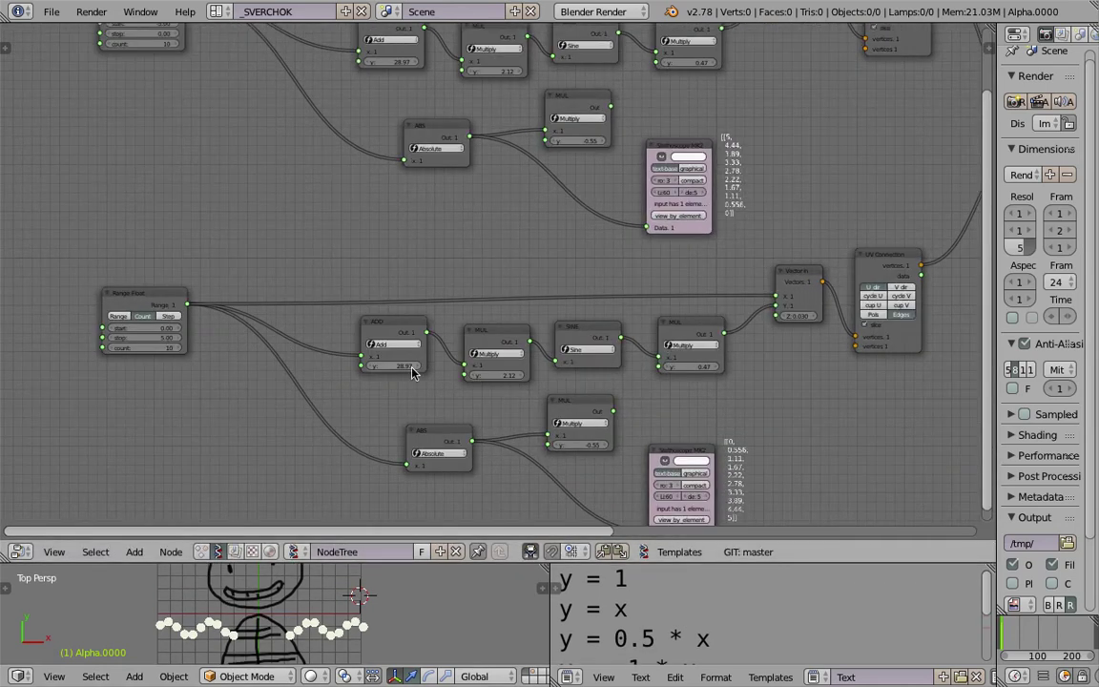
{"action": "scroll", "coordinate": [412, 369], "scroll_direction": "up", "scroll_amount": 1}
{"action": "middle_click_drag", "start_coordinate": [389, 230], "coordinate": [406, 264]}
{"action": "scroll", "coordinate": [404, 270], "scroll_direction": "down", "scroll_amount": 1}
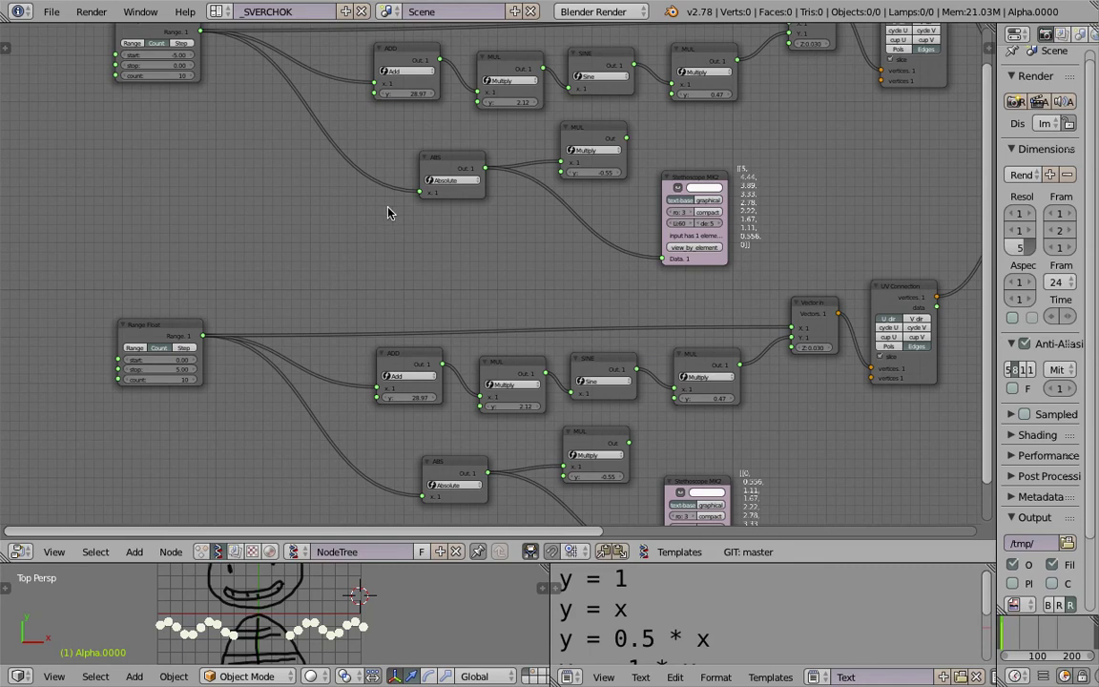
{"action": "key", "text": "shift+a"}
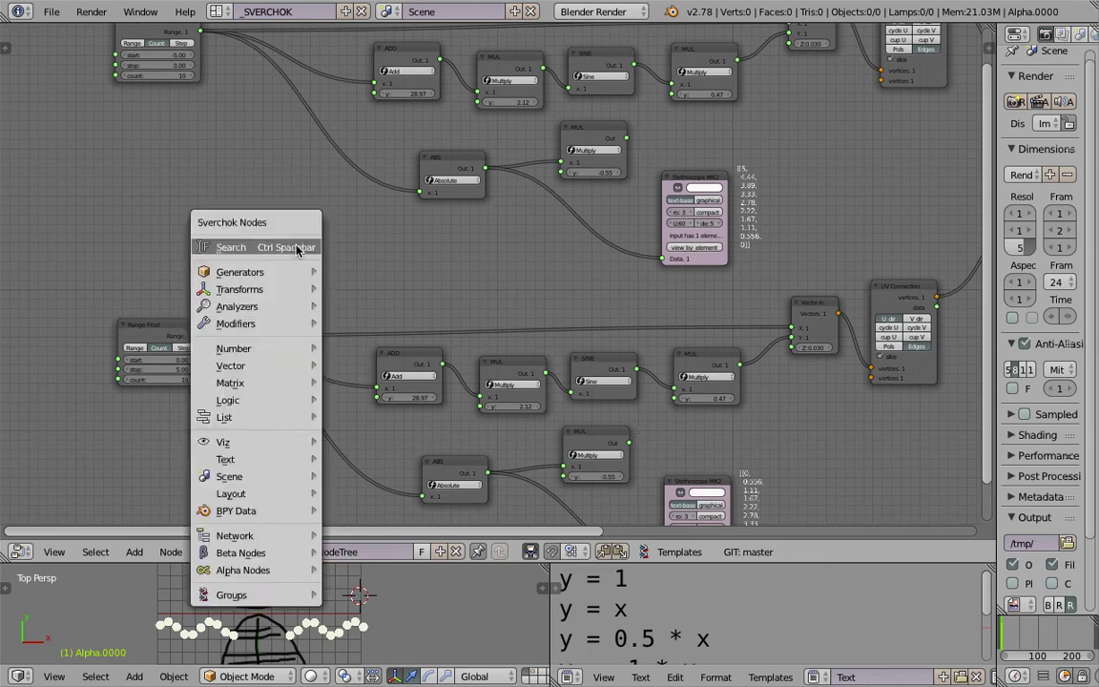
{"action": "left_click", "coordinate": [303, 246]}
{"action": "type", "text": "math"}
{"action": "key", "text": "Return"}
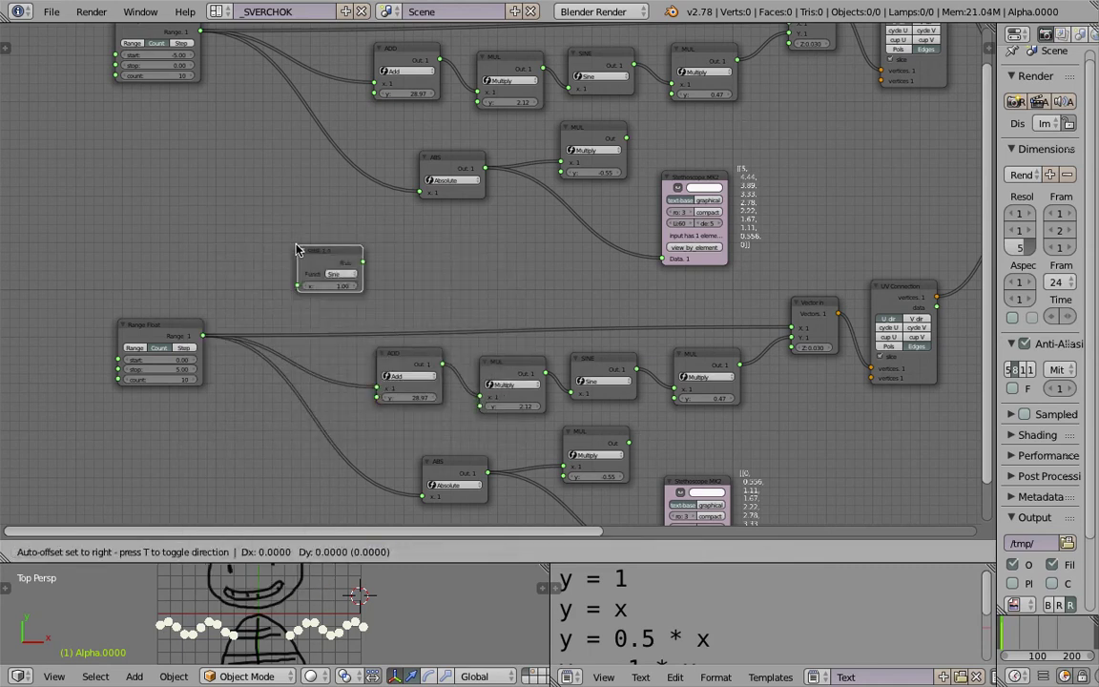
{"action": "left_click", "coordinate": [256, 213]}
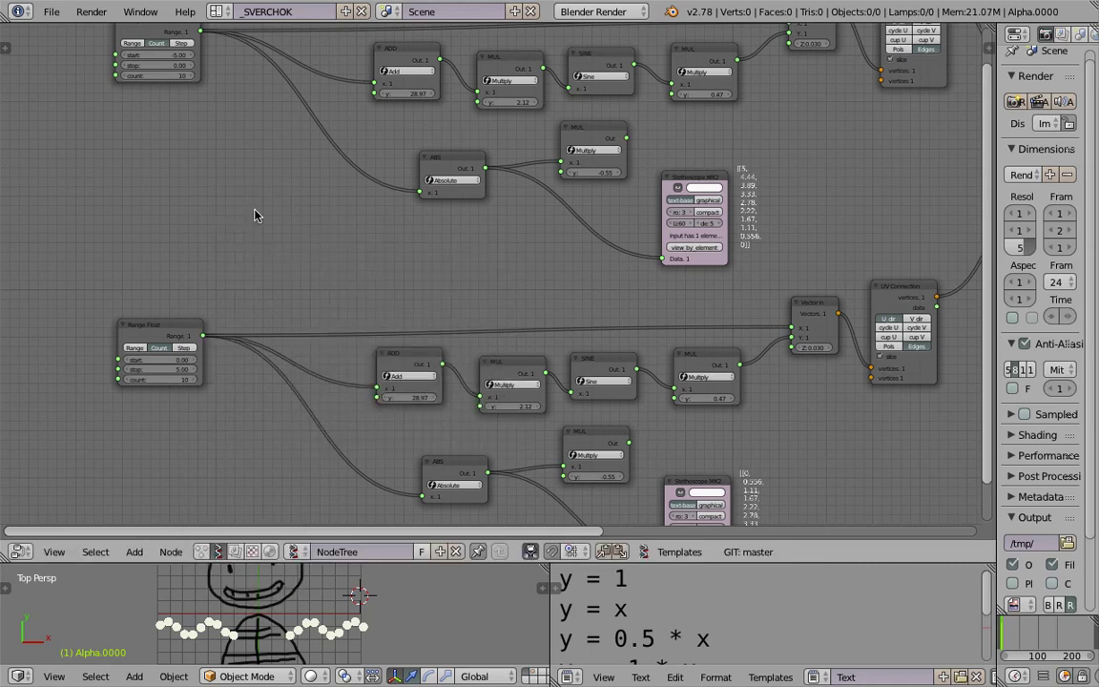
{"action": "key", "text": "x"}
- Add an A Number node set to -0.15 and connect it to the y inputs of both Add nodes
{"action": "key", "text": "shift+a"}
{"action": "left_click", "coordinate": [254, 210]}
{"action": "type", "text": "a n"}
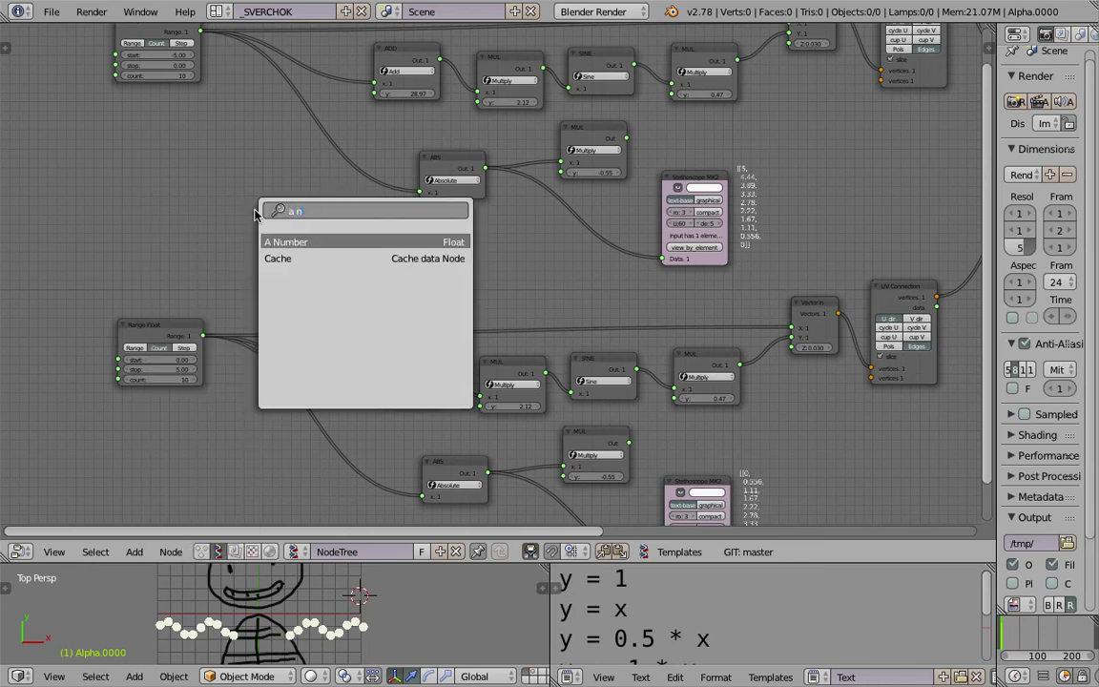
{"action": "key", "text": "Return"}
{"action": "left_click", "coordinate": [254, 211]}
{"action": "scroll", "coordinate": [283, 218], "scroll_direction": "up", "scroll_amount": 4}
{"action": "scroll", "coordinate": [278, 227], "scroll_direction": "down", "scroll_amount": 2}
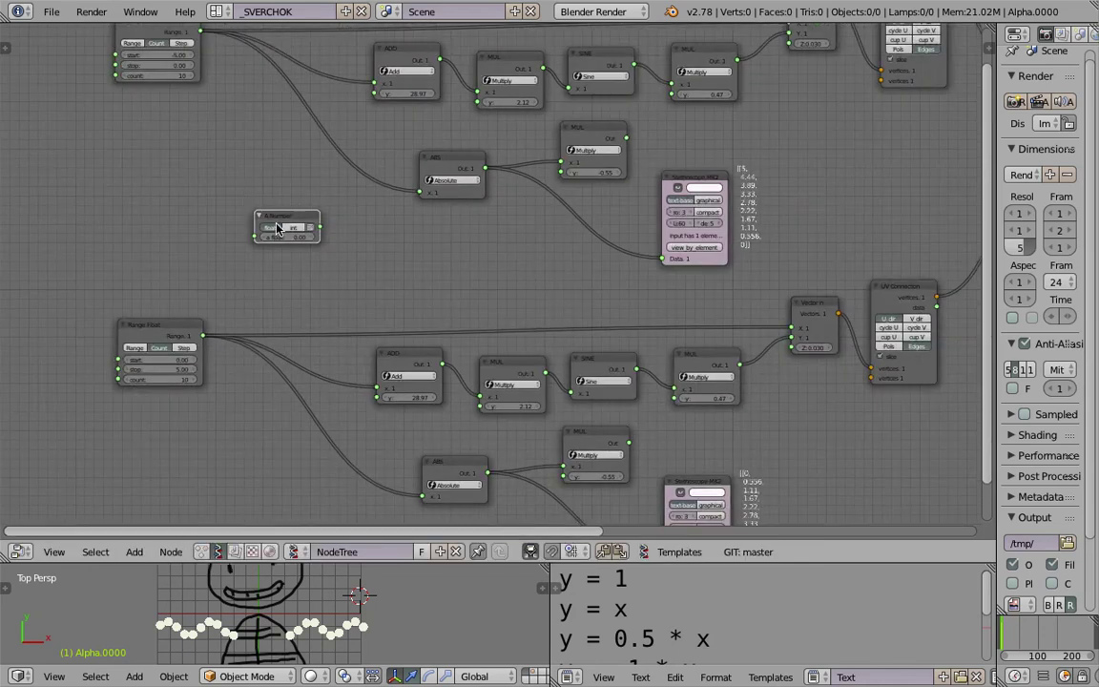
{"action": "left_click_drag", "start_coordinate": [316, 227], "coordinate": [379, 396]}
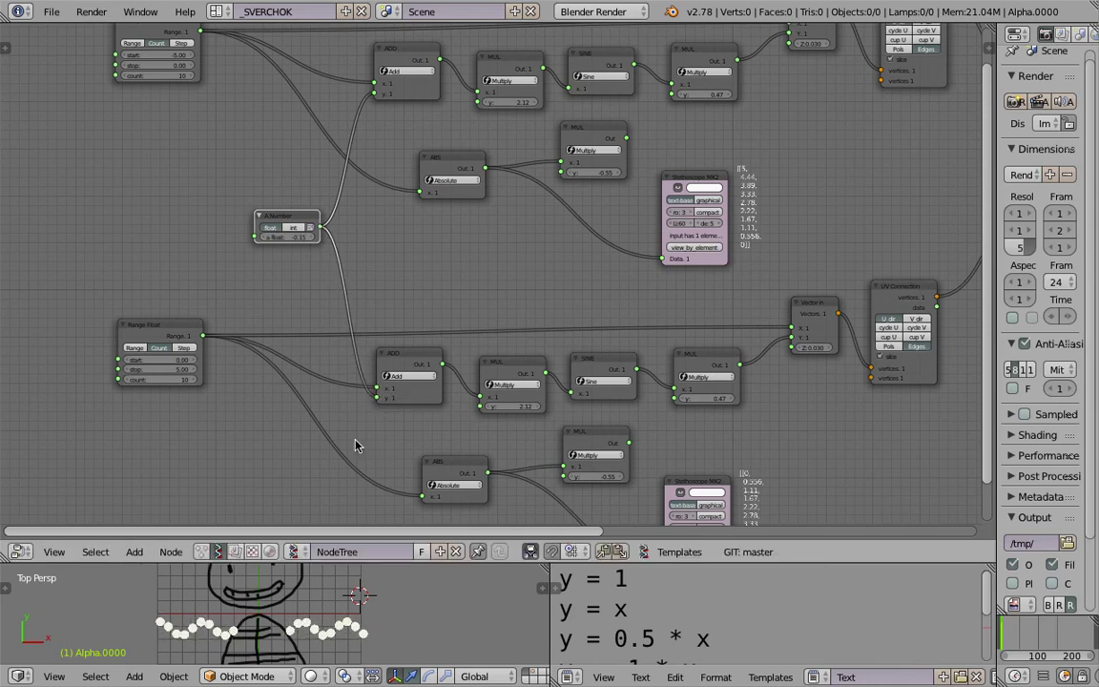
- Reduce the node editor's height to show the whole character again and save over the existing file
{"action": "left_click_drag", "start_coordinate": [392, 562], "coordinate": [398, 453]}
{"action": "key", "text": "ctrl+s"}
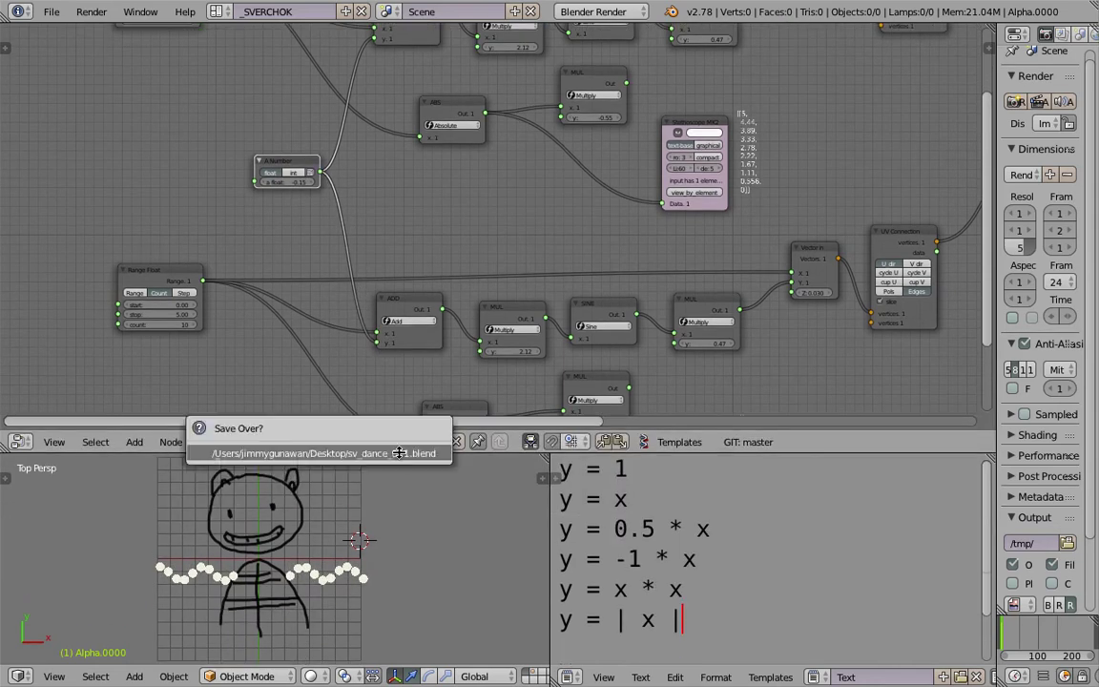
{"action": "left_click", "coordinate": [399, 451]}
- Duplicate the A Number node, connect it to the y inputs of both first Multiply nodes, and set it to -0.93
{"action": "scroll", "coordinate": [369, 250], "scroll_direction": "up", "scroll_amount": 1}
{"action": "scroll", "coordinate": [369, 250], "scroll_direction": "down", "scroll_amount": 1}
{"action": "middle_click_drag", "start_coordinate": [368, 292], "coordinate": [371, 336]}
{"action": "left_click_drag", "start_coordinate": [287, 209], "coordinate": [247, 205]}
{"action": "key", "text": "shift+d"}
{"action": "left_click", "coordinate": [425, 232]}
{"action": "left_click_drag", "start_coordinate": [437, 234], "coordinate": [483, 95]}
{"action": "left_click_drag", "start_coordinate": [437, 234], "coordinate": [412, 250]}
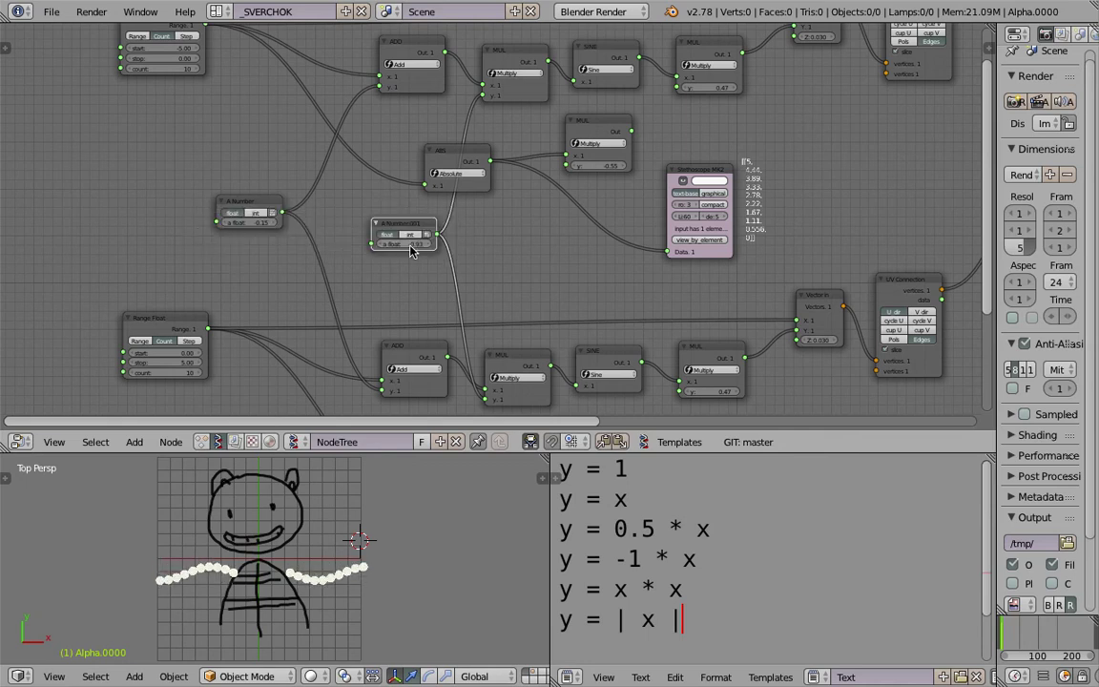
- Duplicate the A Number node again and connect it to the y inputs of the Multiply nodes following both Sine nodes
{"action": "key", "text": "shift+d"}
{"action": "left_click", "coordinate": [591, 229]}
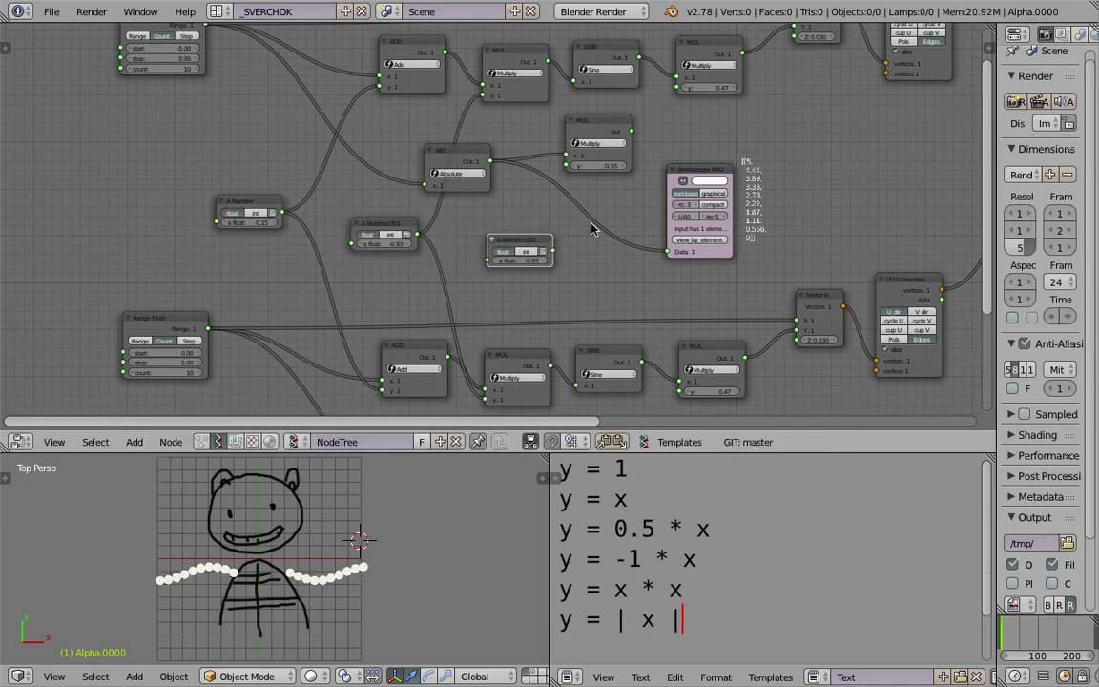
{"action": "left_click_drag", "start_coordinate": [551, 252], "coordinate": [568, 166]}
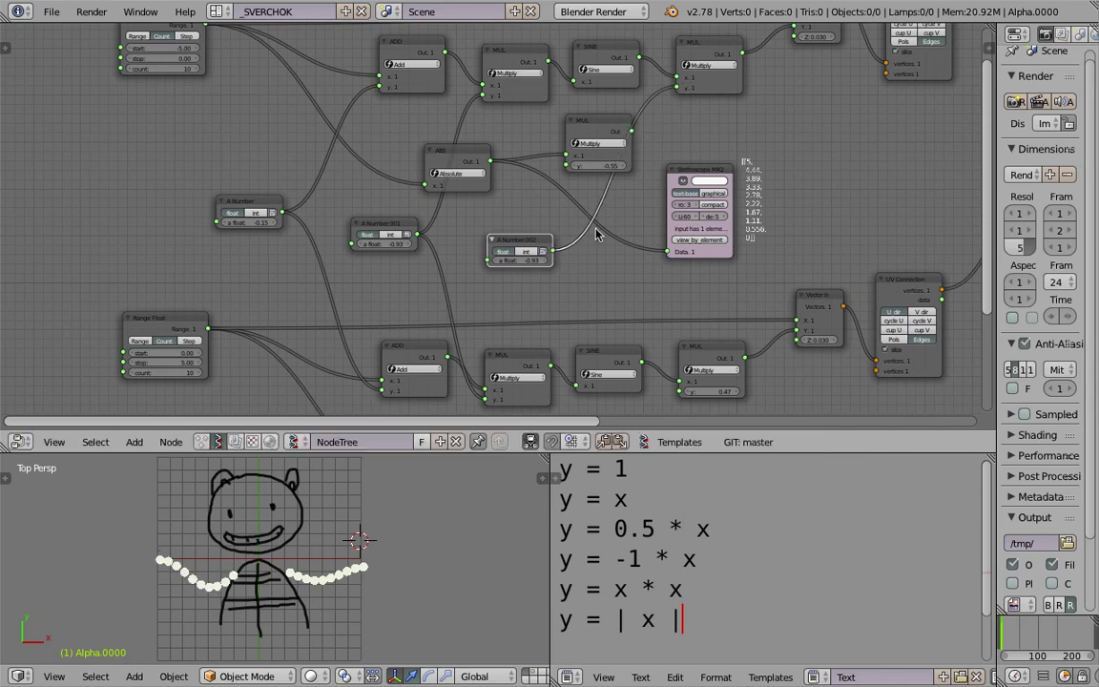
{"action": "left_click_drag", "start_coordinate": [553, 255], "coordinate": [679, 391]}
- Delete the unused Multiply node in the upper chain and shift the Absolute node out of the way
{"action": "left_click_drag", "start_coordinate": [586, 124], "coordinate": [565, 122]}
{"action": "key", "text": "x"}
{"action": "left_click_drag", "start_coordinate": [459, 154], "coordinate": [518, 143]}
- Set the A Number that drives the final Multiply nodes to -0.96 and save over the file
{"action": "middle_click_drag", "start_coordinate": [530, 218], "coordinate": [522, 182]}
{"action": "mouse_move", "coordinate": [520, 229]}
{"action": "left_mouse_down"}
{"action": "mouse_move", "coordinate": [612, 229]}
{"action": "mouse_move", "coordinate": [518, 226]}
{"action": "left_mouse_up"}
{"action": "key", "text": "ctrl+s"}
{"action": "left_click", "coordinate": [518, 226]}
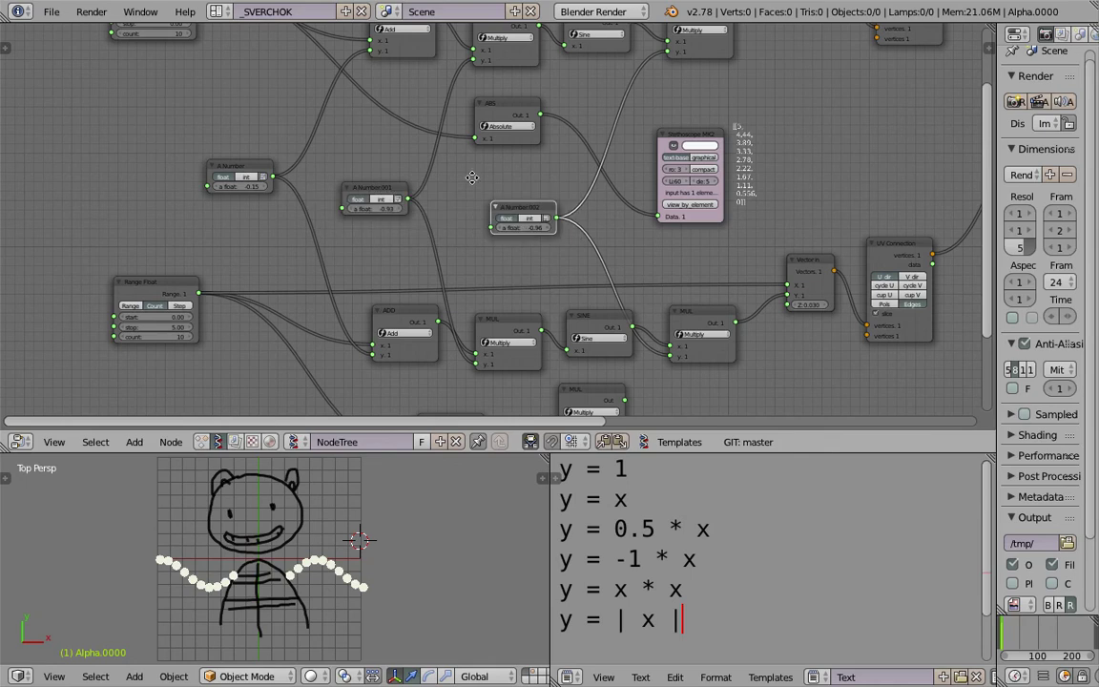
- Set the A Number that drives the first Multiply nodes to 0.60 and adjust the one feeding the Add nodes
{"action": "middle_click_drag", "start_coordinate": [461, 187], "coordinate": [464, 200]}
{"action": "mouse_move", "coordinate": [377, 222]}
{"action": "left_mouse_down"}
{"action": "mouse_move", "coordinate": [445, 221]}
{"action": "mouse_move", "coordinate": [360, 221]}
{"action": "mouse_move", "coordinate": [371, 222]}
{"action": "left_mouse_up"}
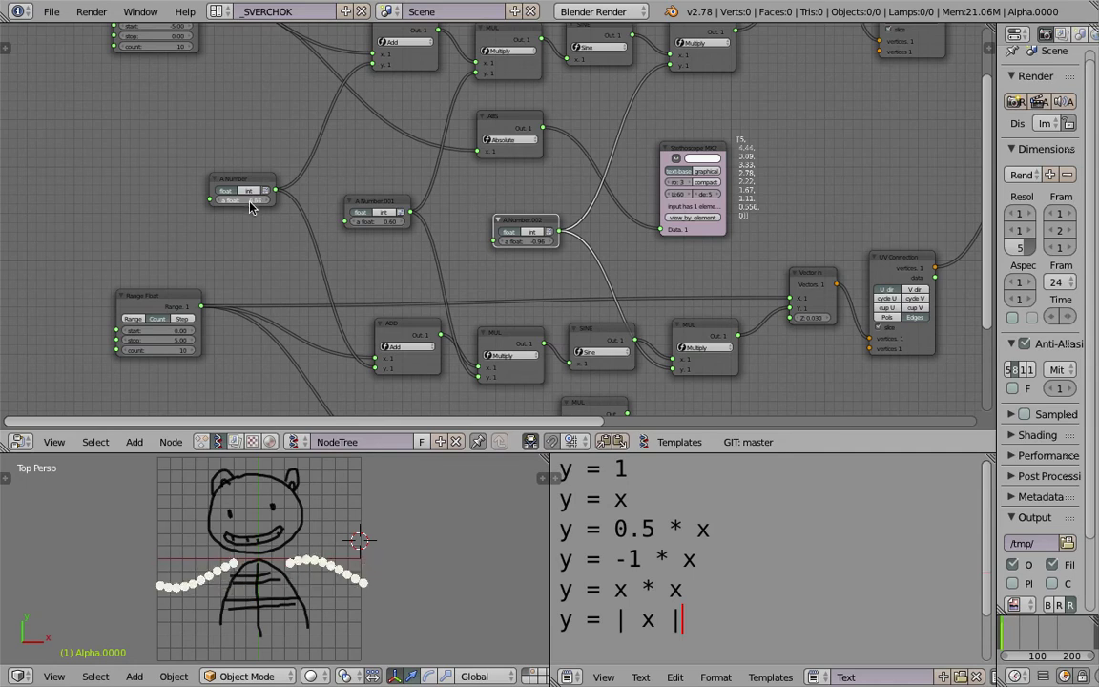
- Switch to the browser and examine the Dancing Mathematician reference image for the y = sin x arm pose
{"action": "scroll", "coordinate": [348, 208], "scroll_direction": "right", "scroll_amount": 3}
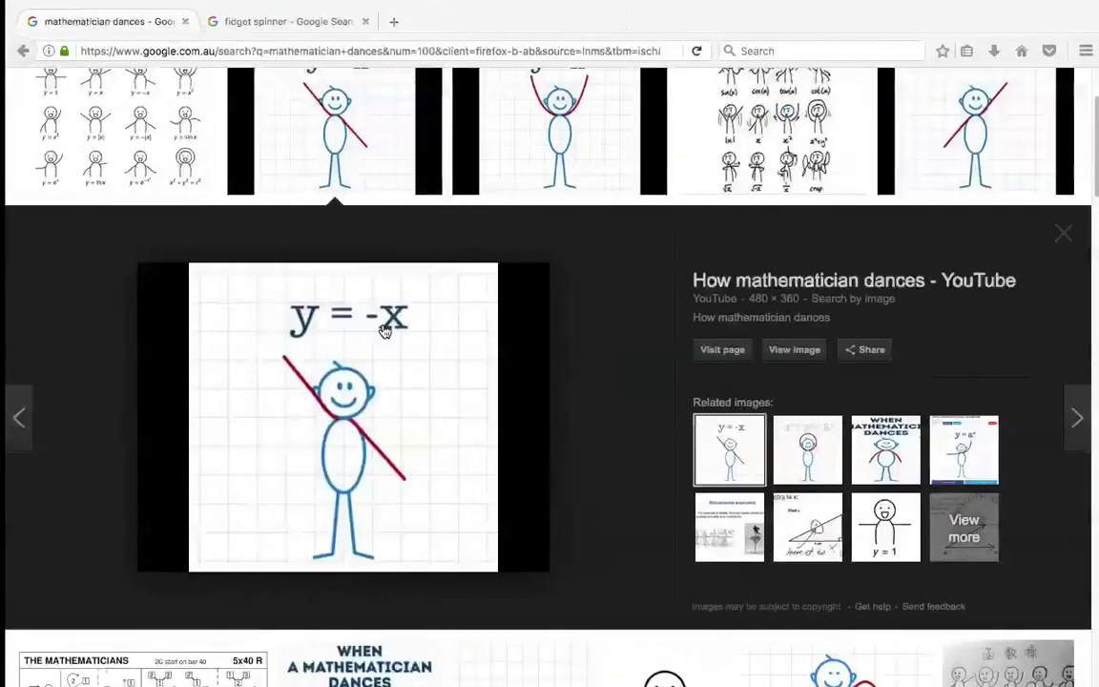
{"action": "scroll", "coordinate": [105, 143], "scroll_direction": "up", "scroll_amount": 1}
{"action": "left_click", "coordinate": [105, 152]}
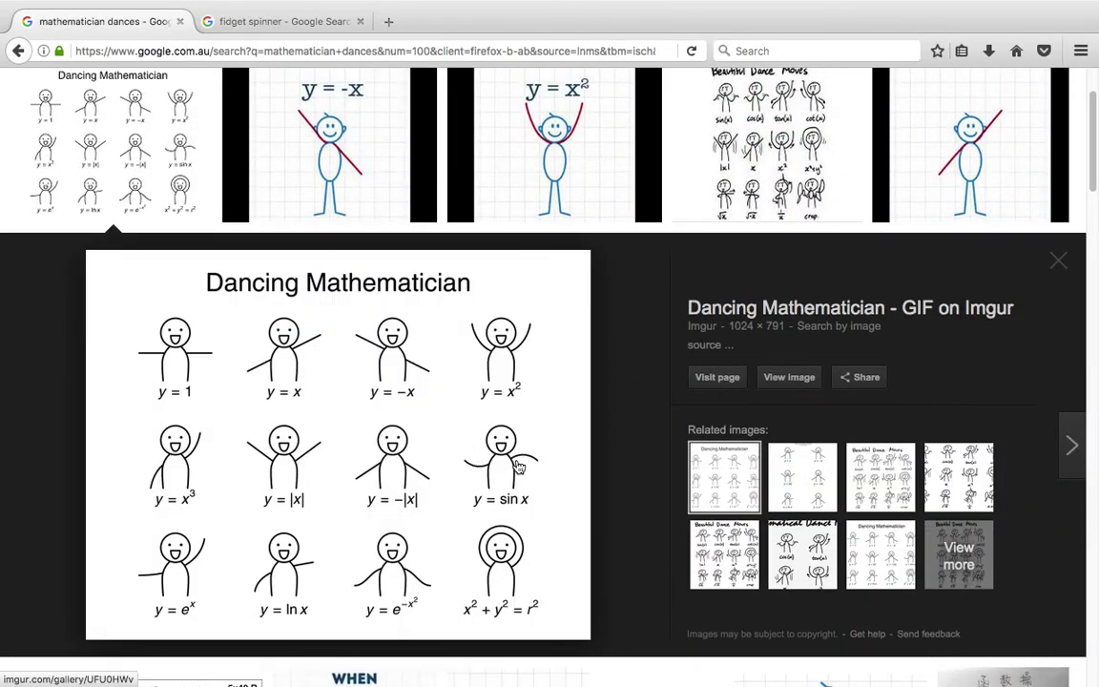
{"action": "scroll", "coordinate": [518, 467], "scroll_direction": "down", "scroll_amount": 1}
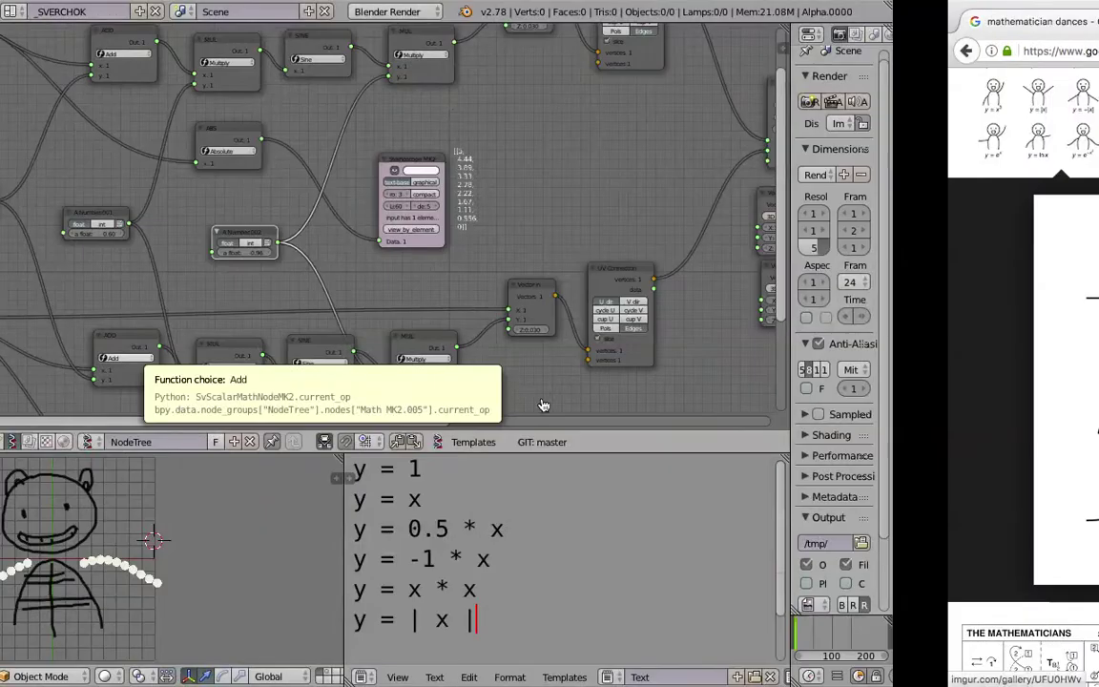
- Return to Blender, bring the whole arm node tree into view, and save over the existing file
{"action": "scroll", "coordinate": [468, 301], "scroll_direction": "up", "scroll_amount": 3}
{"action": "scroll", "coordinate": [462, 305], "scroll_direction": "down", "scroll_amount": 4}
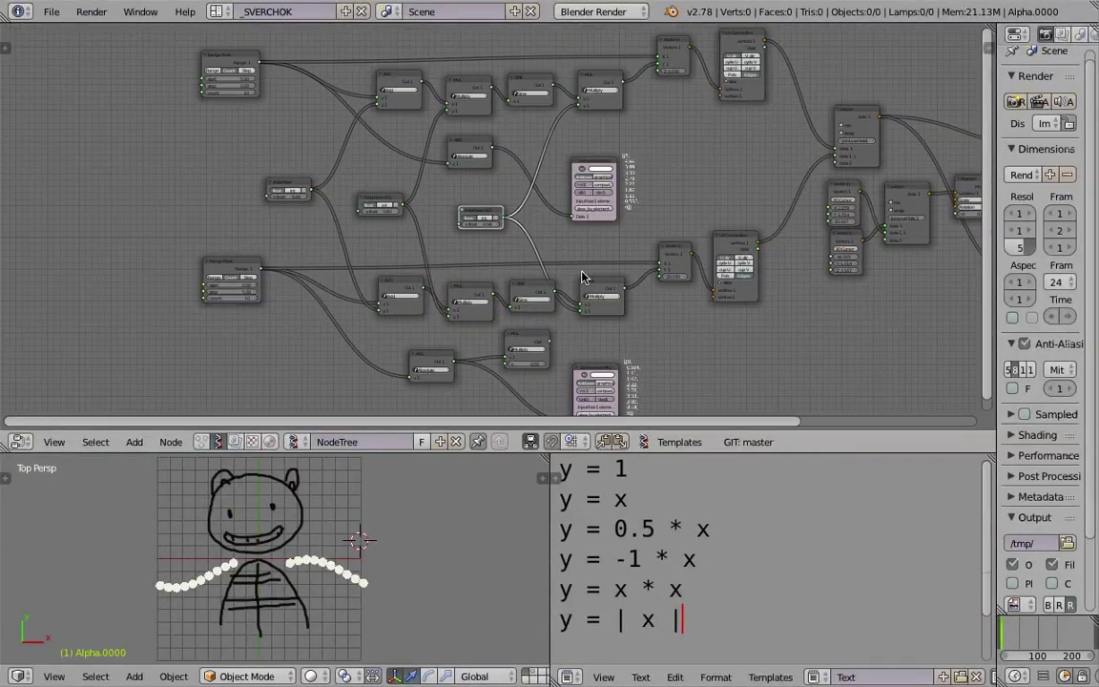
{"action": "middle_click_drag", "start_coordinate": [562, 247], "coordinate": [488, 269]}
{"action": "key", "text": "ctrl+s"}
{"action": "left_click", "coordinate": [490, 271]}
- Frame the character's face in the 3D view, draw Grease Pencil glasses around both eyes, and save the file
{"action": "left_click_drag", "start_coordinate": [556, 476], "coordinate": [441, 494]}
{"action": "scroll", "coordinate": [331, 544], "scroll_direction": "up", "scroll_amount": 2}
{"action": "key", "text": "ctrl+s"}
{"action": "left_click", "coordinate": [320, 535]}
{"action": "middle_click_drag", "start_coordinate": [327, 524], "coordinate": [357, 558], "text": "shift"}
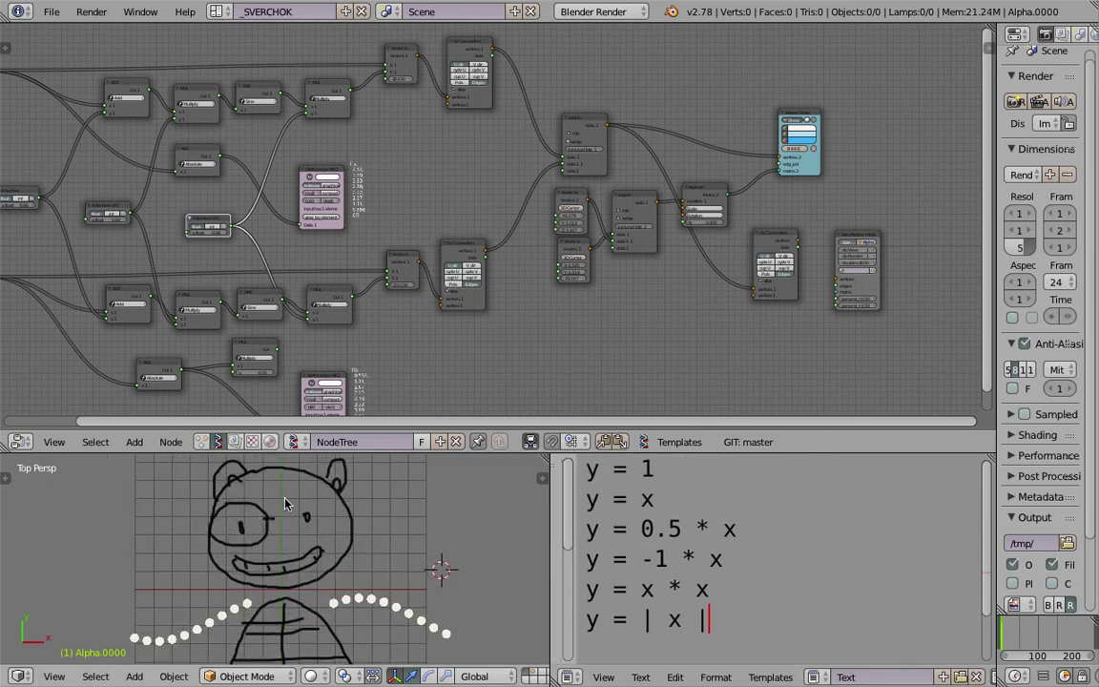
{"action": "scroll", "coordinate": [281, 503], "scroll_direction": "down", "scroll_amount": 1}
{"action": "key", "text": "ctrl+s"}
{"action": "left_click", "coordinate": [322, 512]}
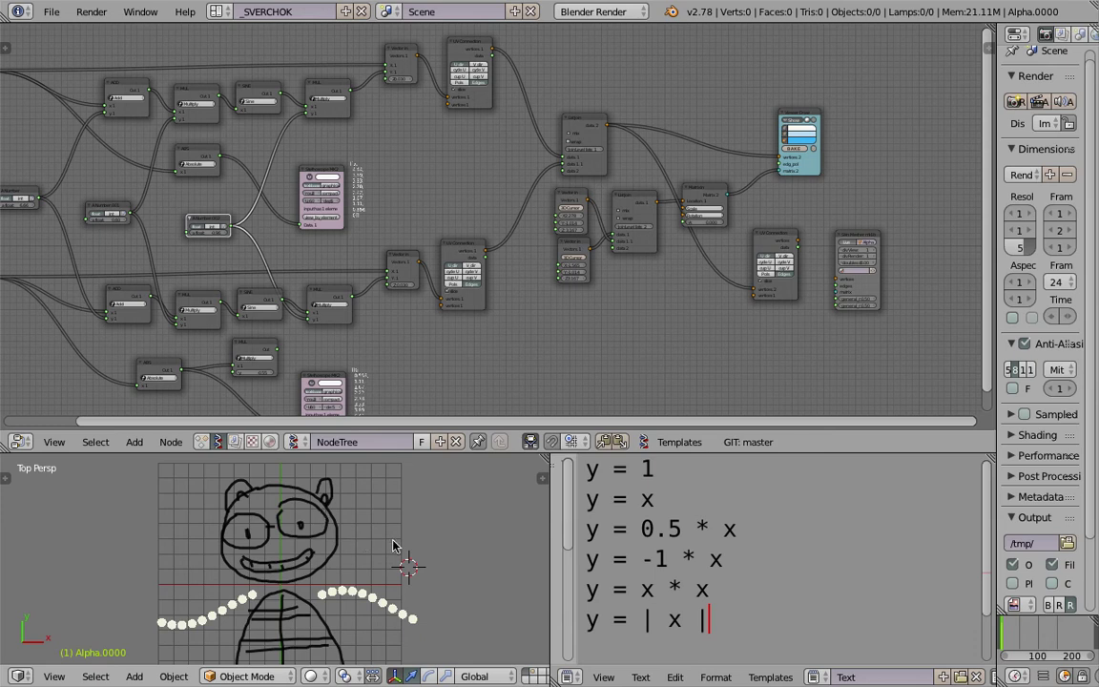
- Enlarge the 3D view and frame the character's head, torso and both arms in it
{"action": "middle_click_drag", "start_coordinate": [410, 548], "coordinate": [395, 520], "text": "shift"}
{"action": "left_click_drag", "start_coordinate": [452, 453], "coordinate": [433, 298]}
{"action": "scroll", "coordinate": [421, 376], "scroll_direction": "up", "scroll_amount": 3}
{"action": "middle_click_drag", "start_coordinate": [418, 375], "coordinate": [421, 396], "text": "shift"}
{"action": "scroll", "coordinate": [423, 402], "scroll_direction": "down", "scroll_amount": 4}
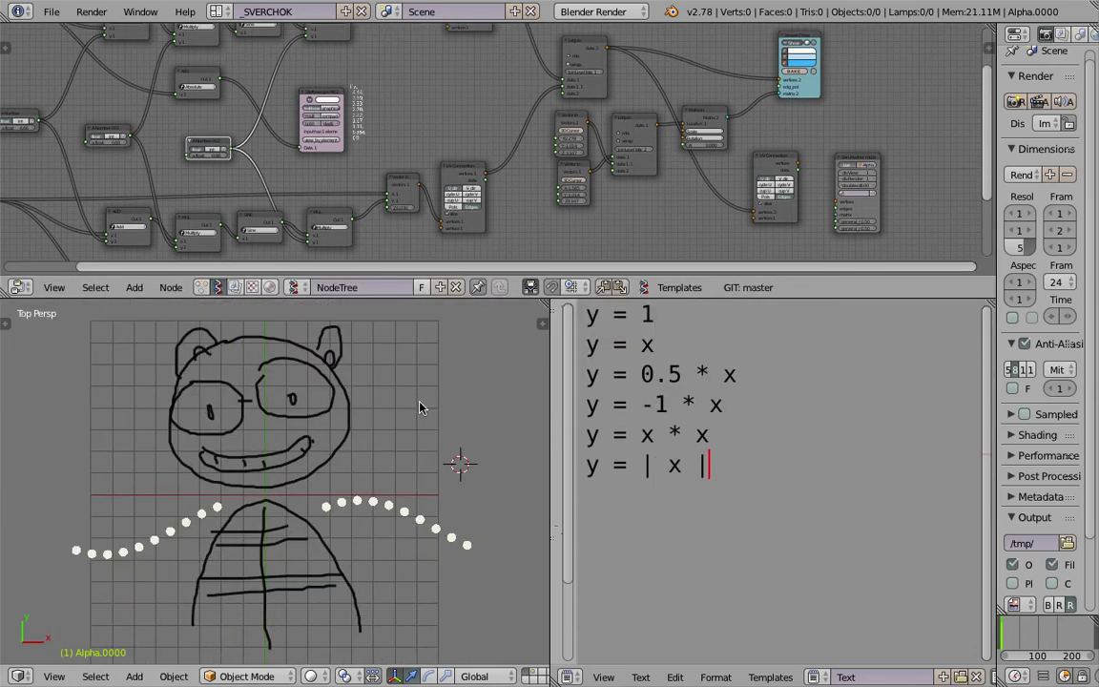
- Go to frame 27 and draw a curved mouth line with Grease Pencil where the smile is
{"action": "left_click", "coordinate": [1011, 638]}
{"action": "scroll", "coordinate": [291, 443], "scroll_direction": "up", "scroll_amount": 2}
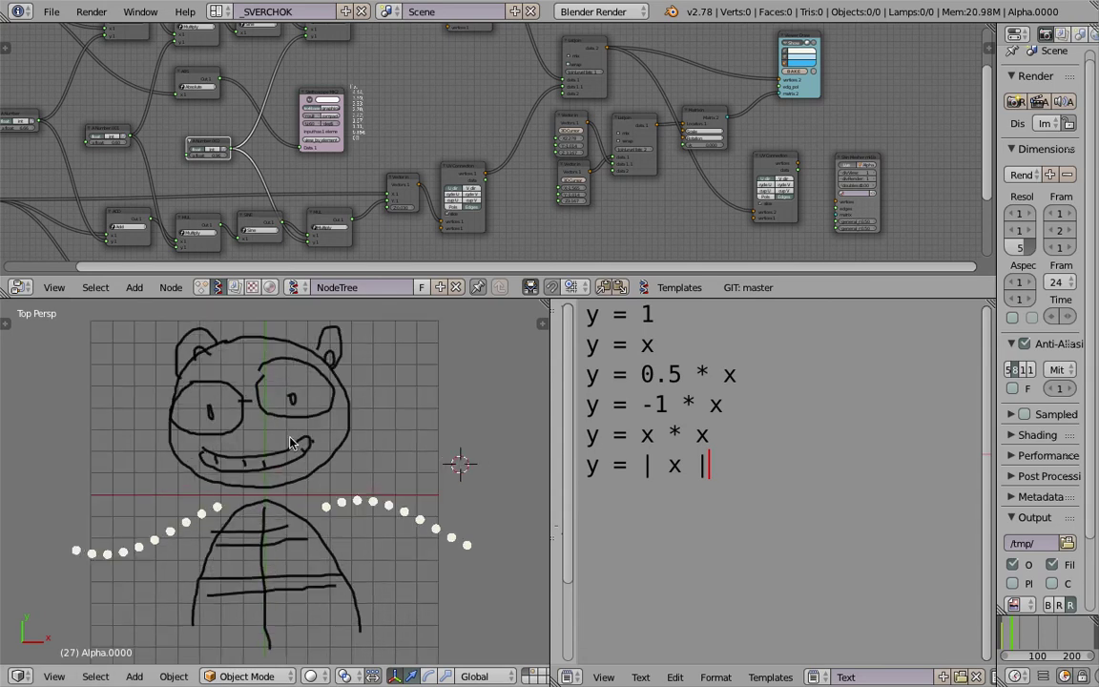
{"action": "left_click_drag", "start_coordinate": [201, 449], "coordinate": [245, 461]}
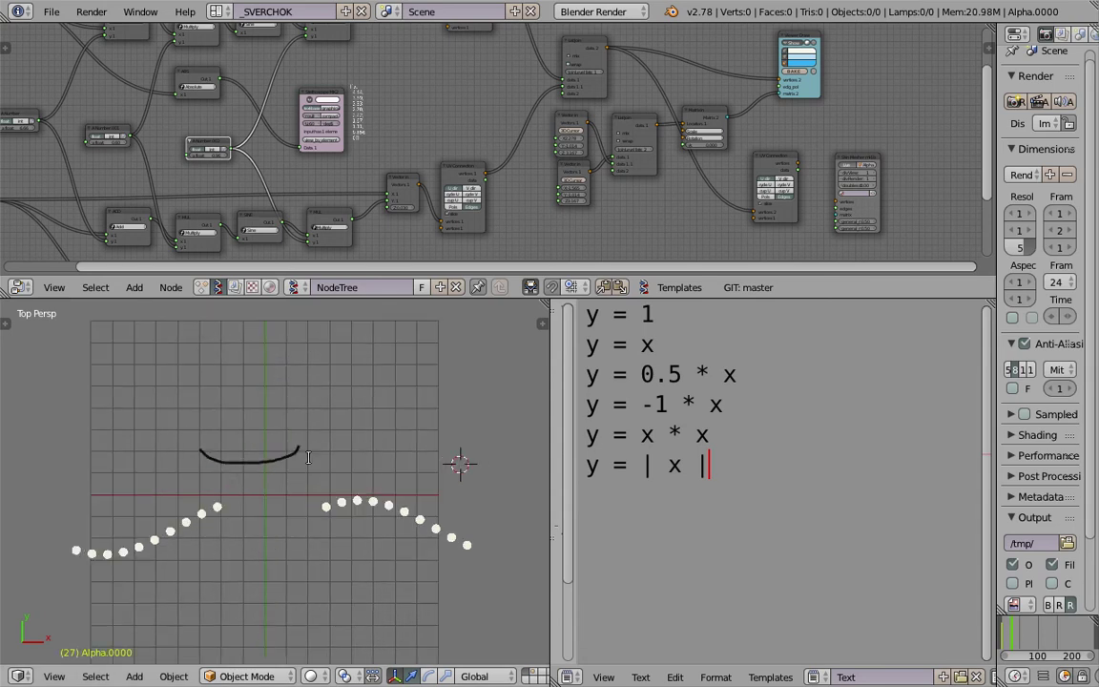
- Scrub the timeline to frame 46 and back to frame 11, and save over the existing file
{"action": "mouse_move", "coordinate": [1012, 639]}
{"action": "left_mouse_down"}
{"action": "mouse_move", "coordinate": [999, 636]}
{"action": "mouse_move", "coordinate": [1018, 630]}
{"action": "left_mouse_up"}
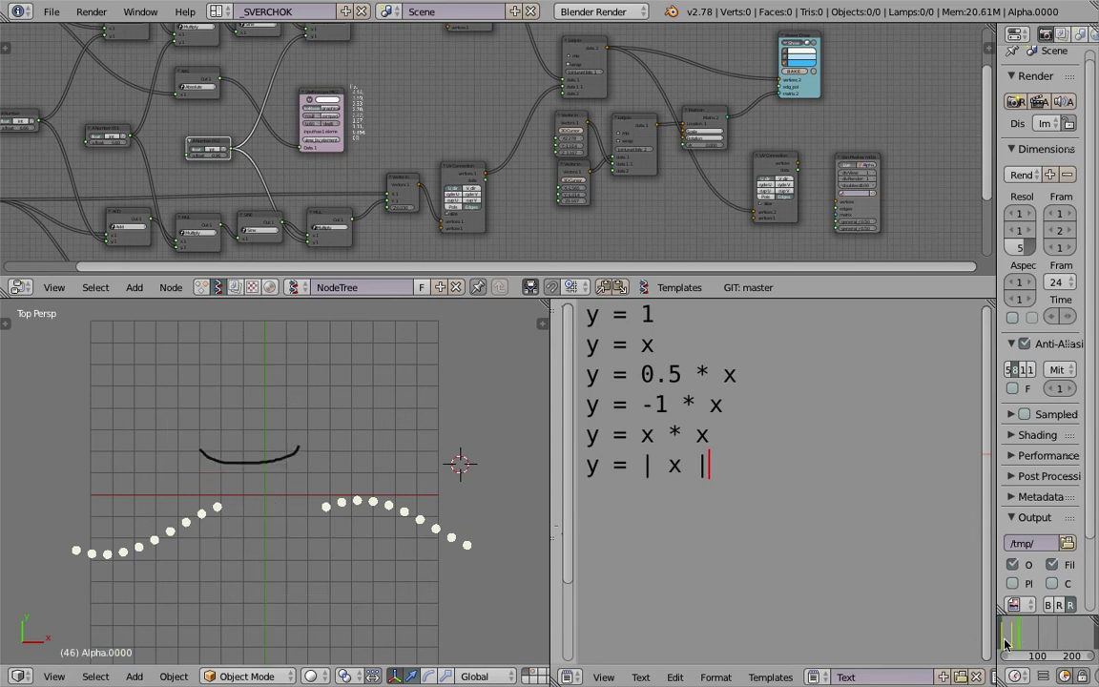
{"action": "left_click", "coordinate": [1007, 637]}
{"action": "left_click", "coordinate": [363, 516]}
{"action": "key", "text": "ctrl+s"}
{"action": "left_click", "coordinate": [368, 514]}
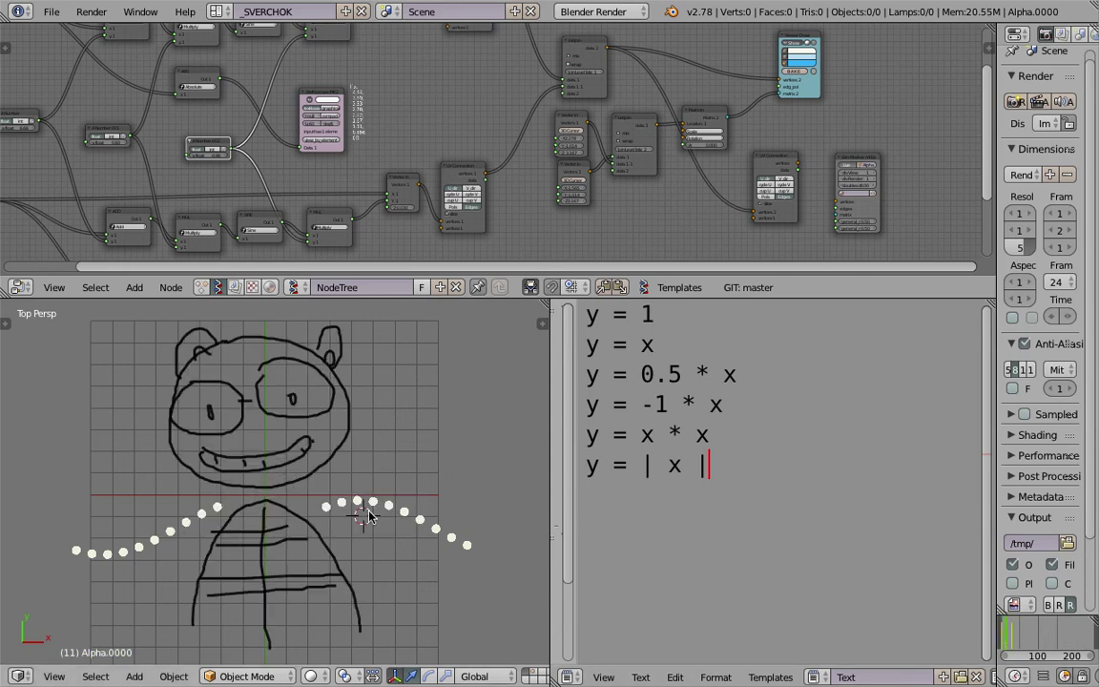